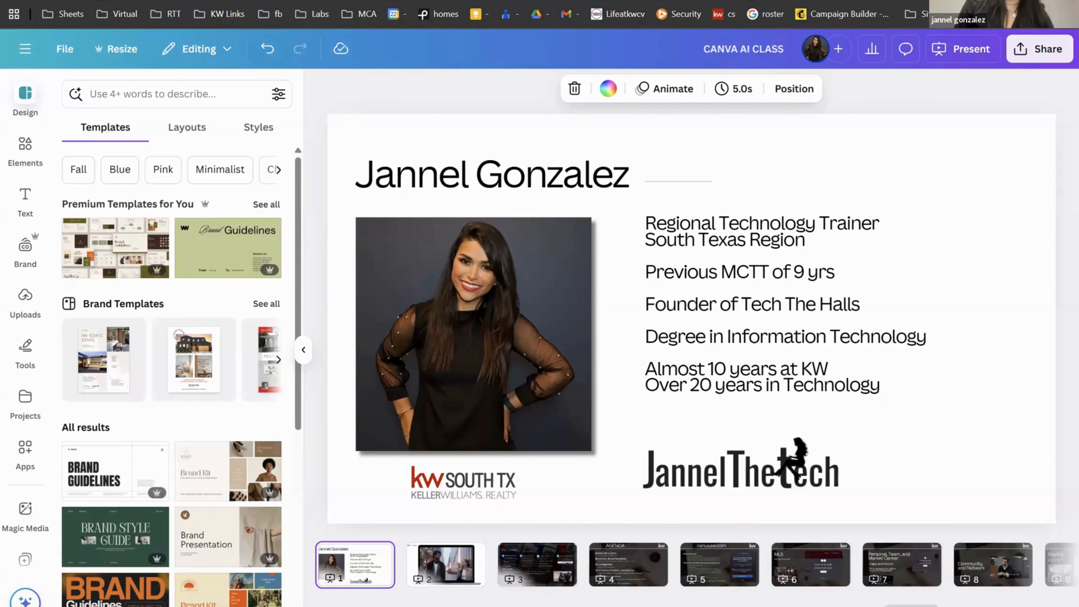
Step: Switch to the Canva home browser tab, leaving the CANVA AI CLASS presentation
{"action": "left_click", "coordinate": [913, 1]}
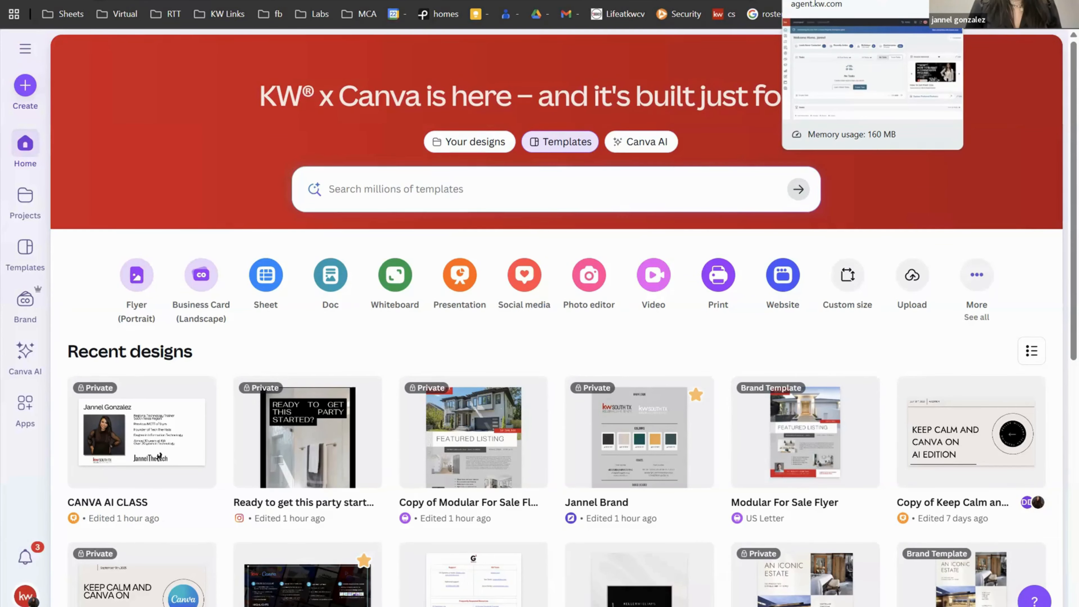
{"action": "left_click", "coordinate": [828, 1]}
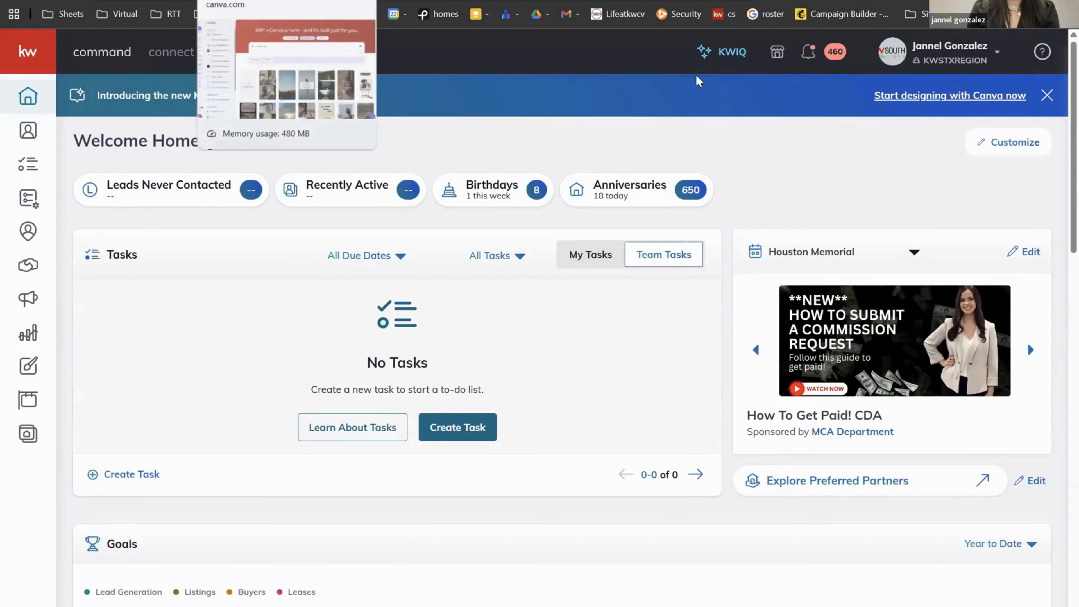
{"action": "left_click", "coordinate": [255, 1]}
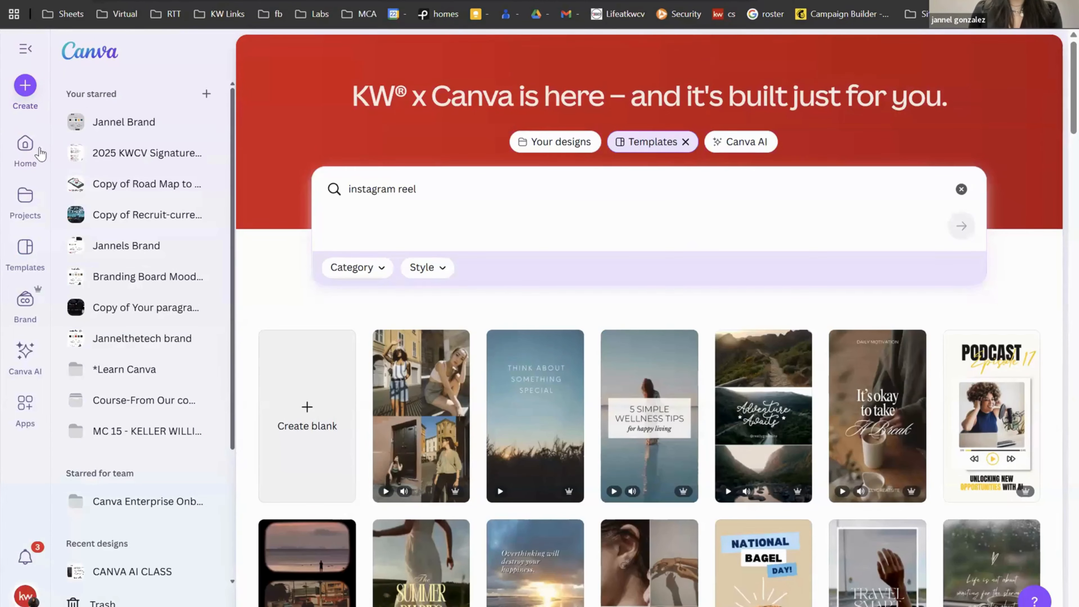
{"action": "left_click", "coordinate": [27, 143]}
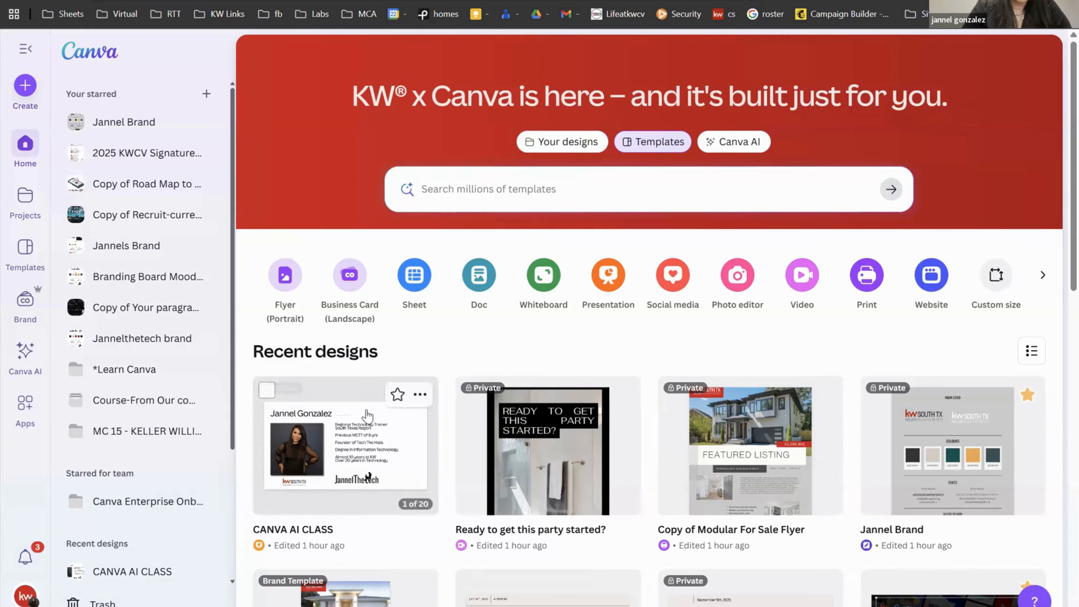
Step: Expand the profile avatar's account row to list the three linked accounts
{"action": "left_click", "coordinate": [45, 589]}
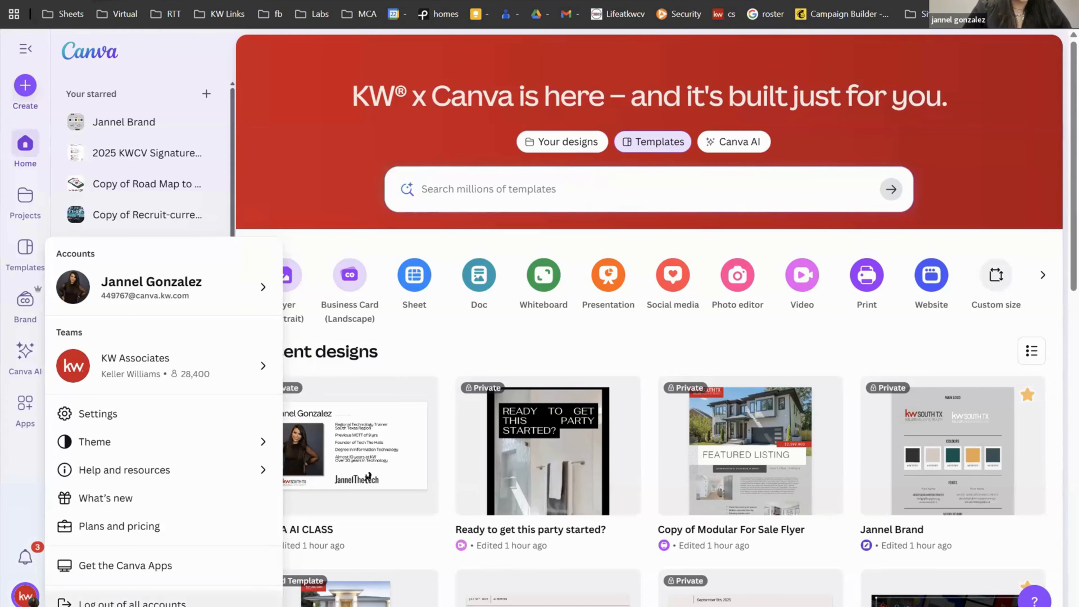
{"action": "left_click", "coordinate": [107, 292]}
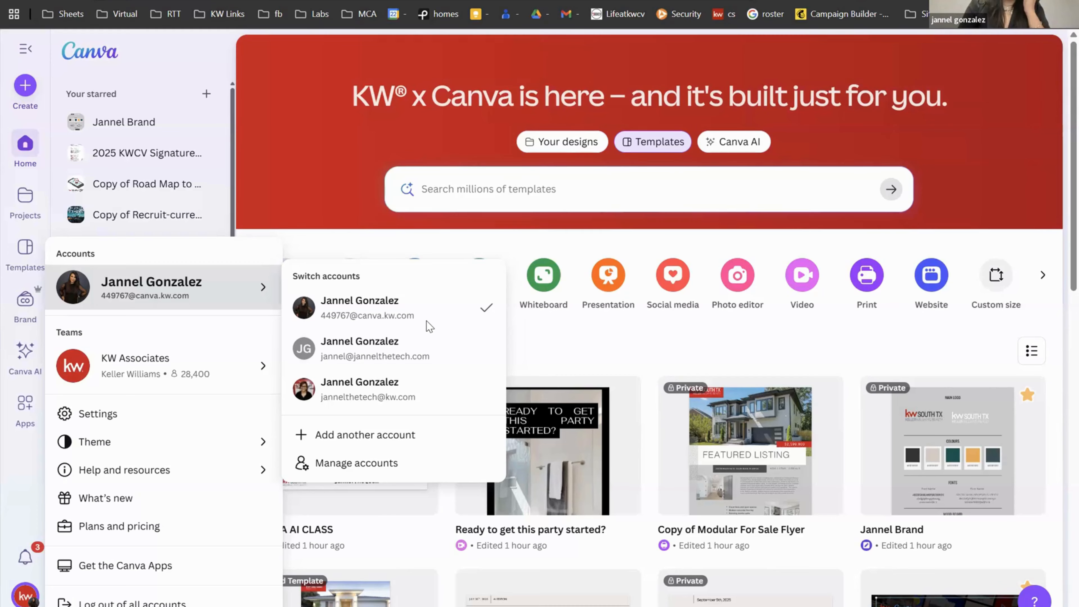
{"action": "mouse_move", "coordinate": [623, 397]}
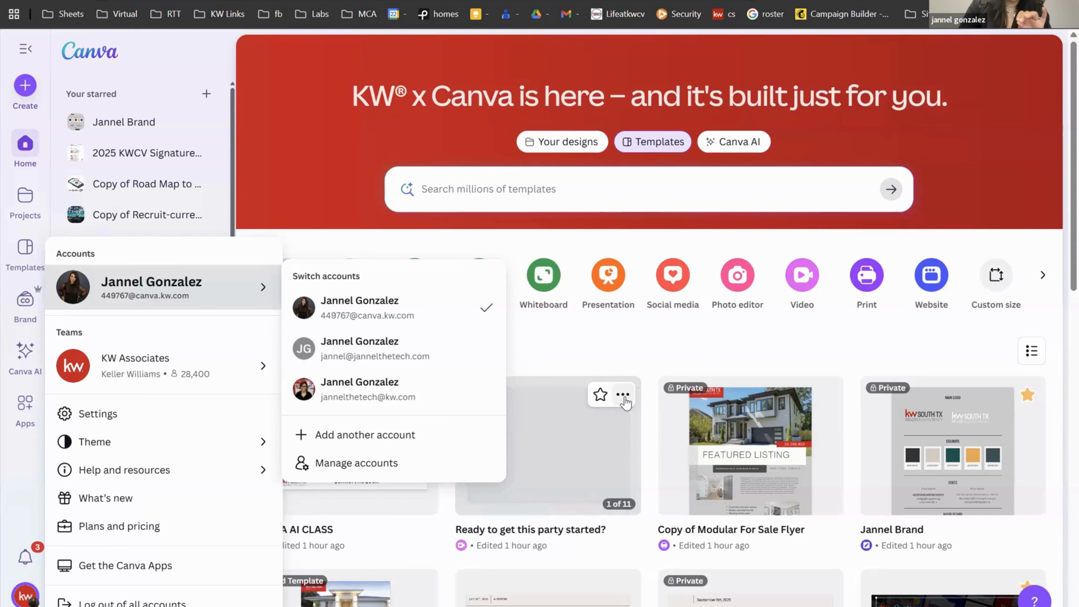
Step: Dismiss the accounts menu, then open and close the Share dialog for 'Ready to get this party started?'
{"action": "left_click", "coordinate": [622, 395]}
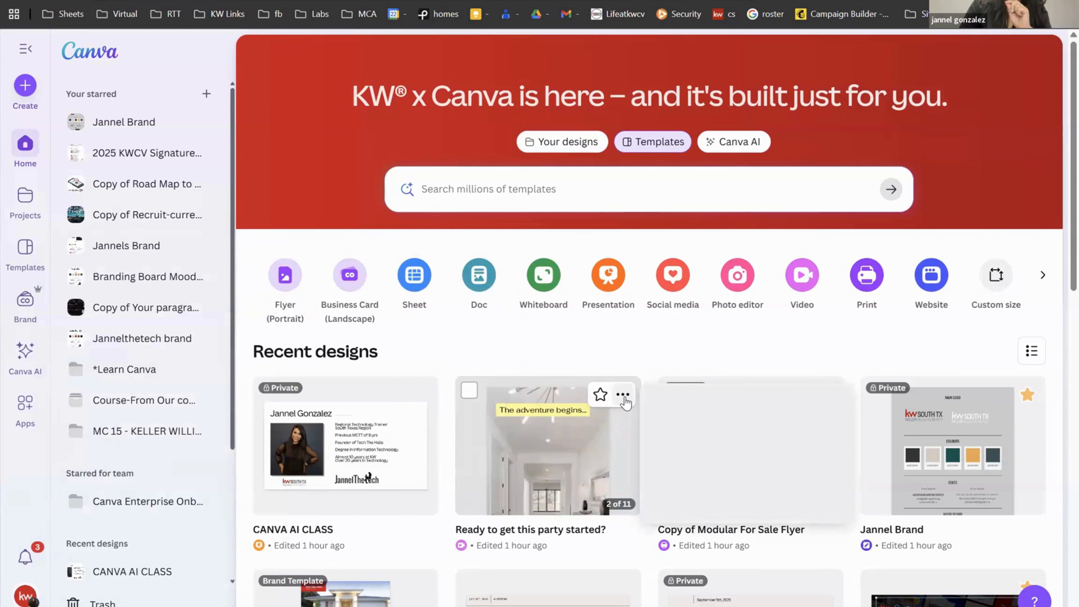
{"action": "left_click", "coordinate": [622, 396]}
{"action": "left_click", "coordinate": [686, 519]}
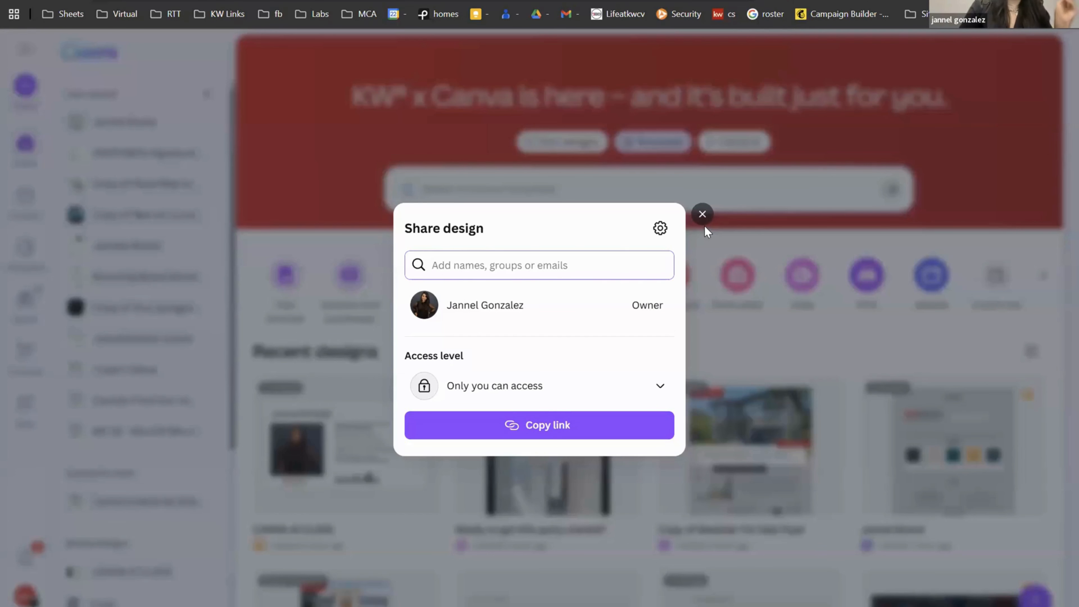
{"action": "left_click", "coordinate": [702, 214]}
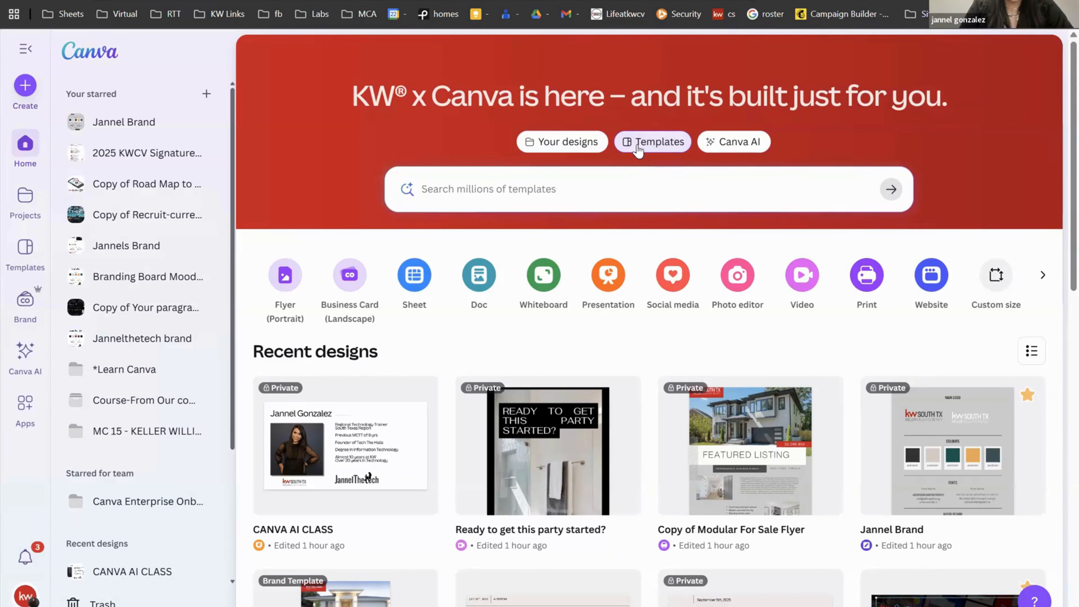
{"action": "left_click", "coordinate": [682, 148]}
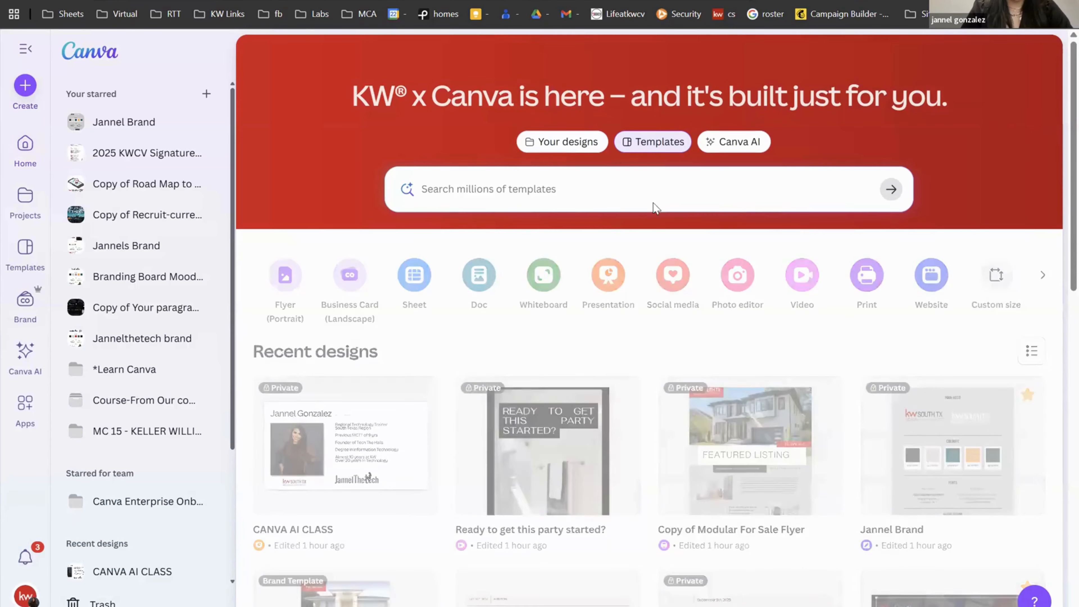
{"action": "scroll", "coordinate": [608, 362], "scroll_direction": "down", "scroll_amount": 5}
{"action": "scroll", "coordinate": [608, 362], "scroll_direction": "down", "scroll_amount": 2}
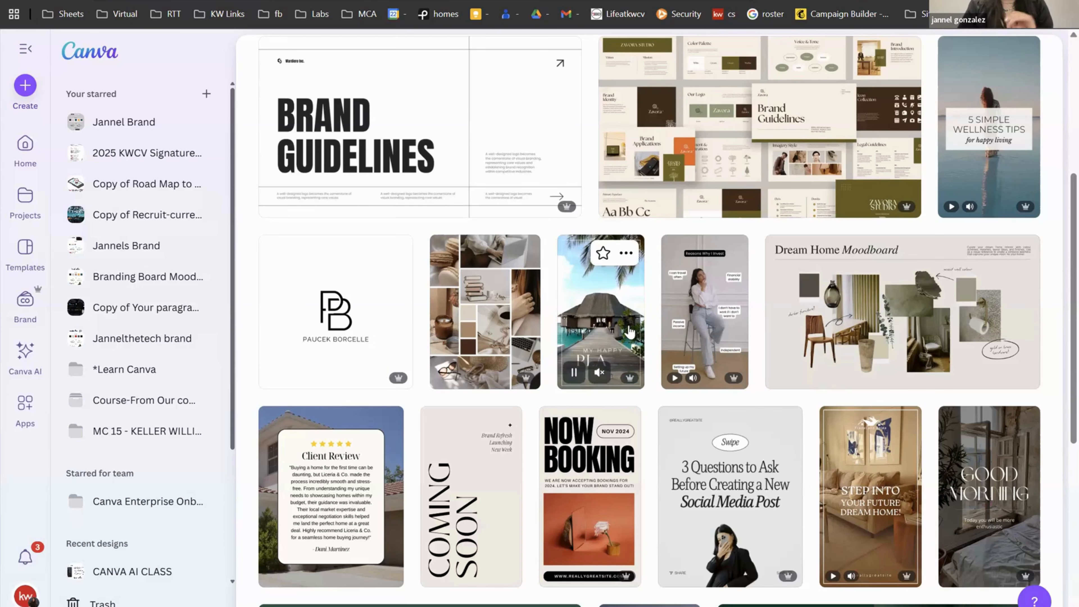
{"action": "scroll", "coordinate": [605, 377], "scroll_direction": "down", "scroll_amount": 2}
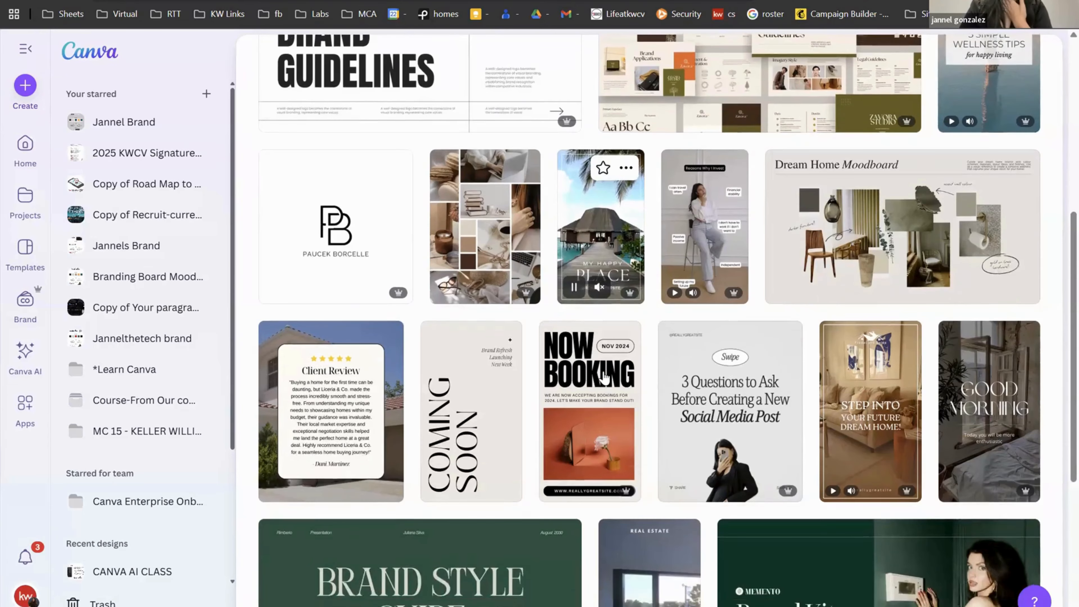
{"action": "scroll", "coordinate": [605, 377], "scroll_direction": "up", "scroll_amount": 3}
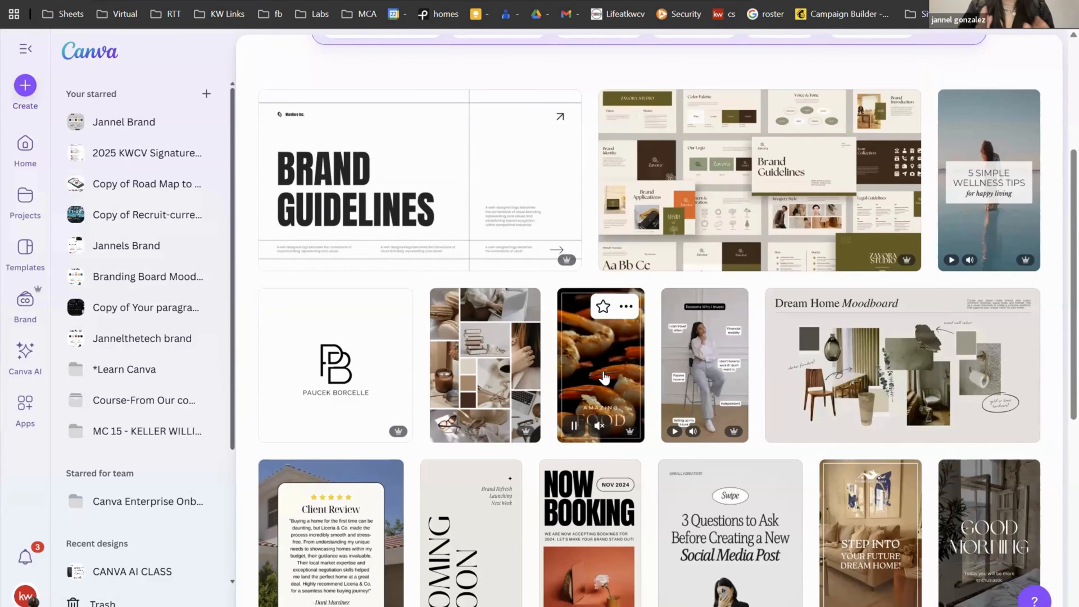
{"action": "scroll", "coordinate": [605, 377], "scroll_direction": "down", "scroll_amount": 3}
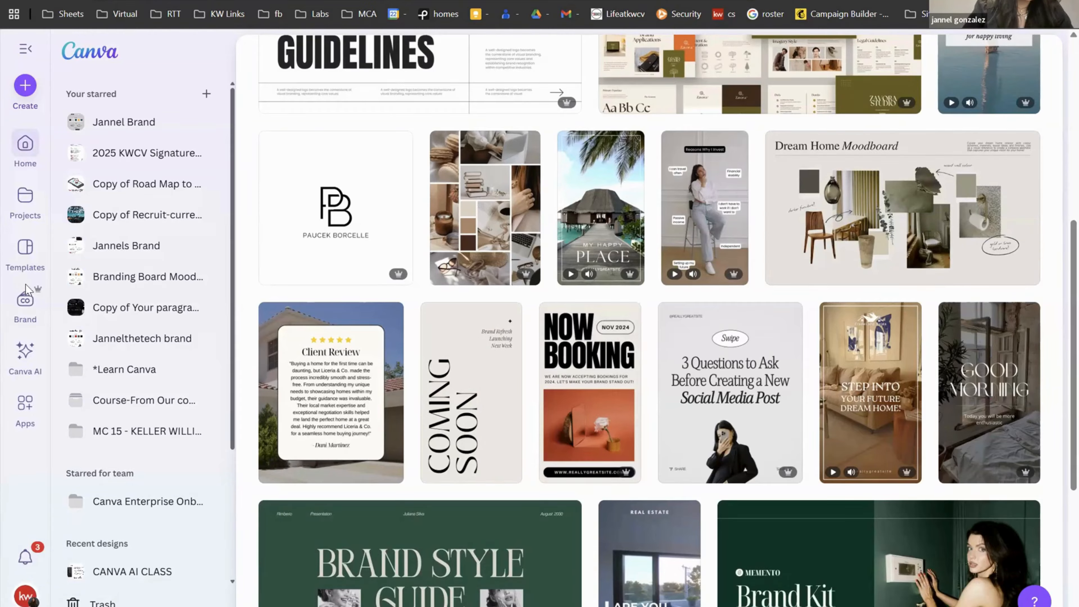
{"action": "left_click", "coordinate": [25, 298]}
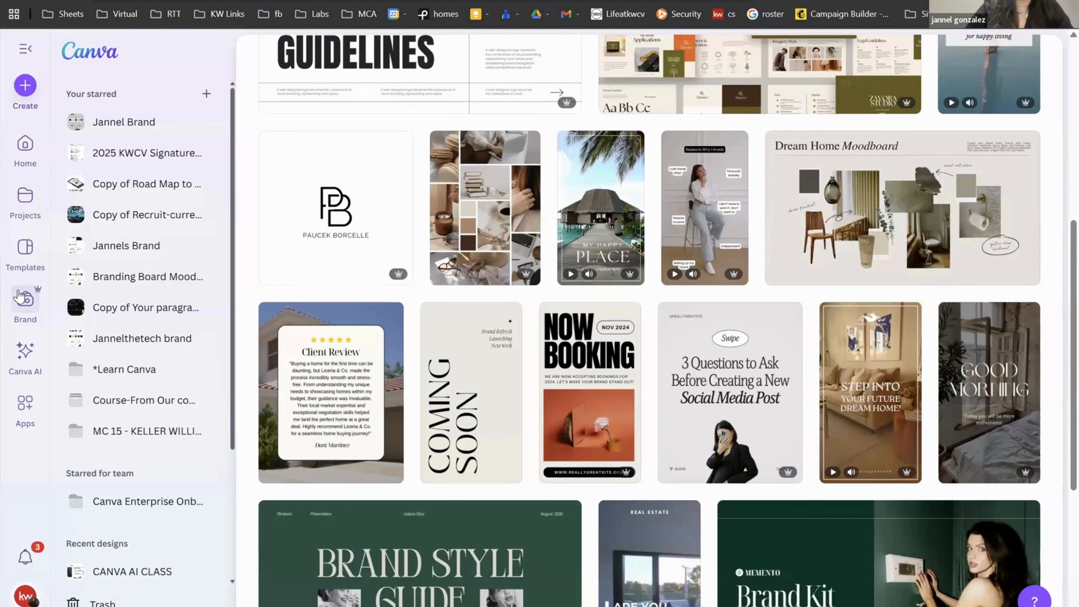
{"action": "left_click", "coordinate": [22, 298]}
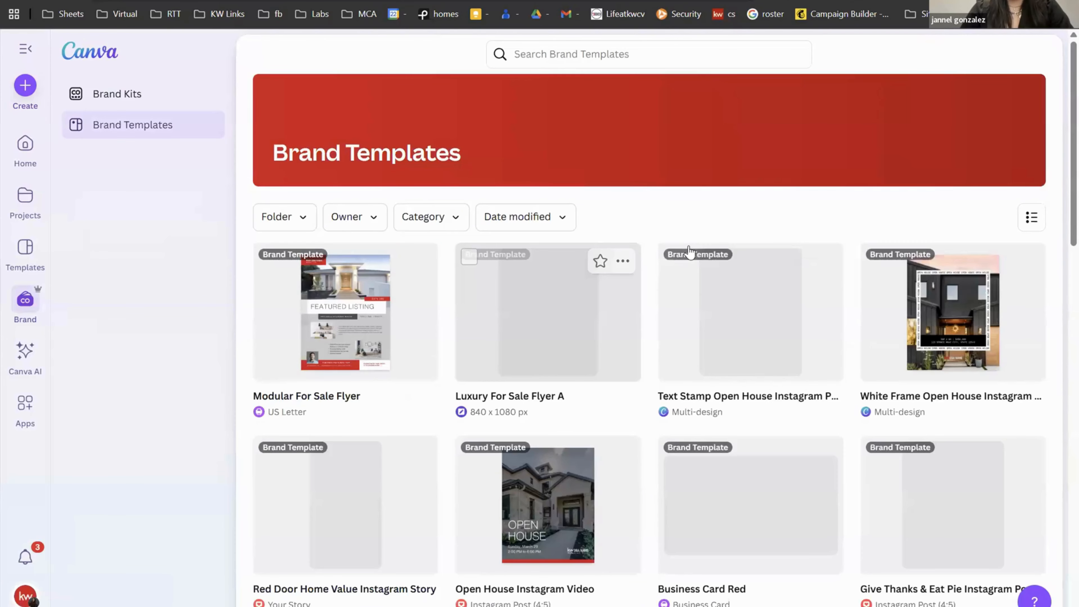
{"action": "scroll", "coordinate": [697, 276], "scroll_direction": "down", "scroll_amount": 10}
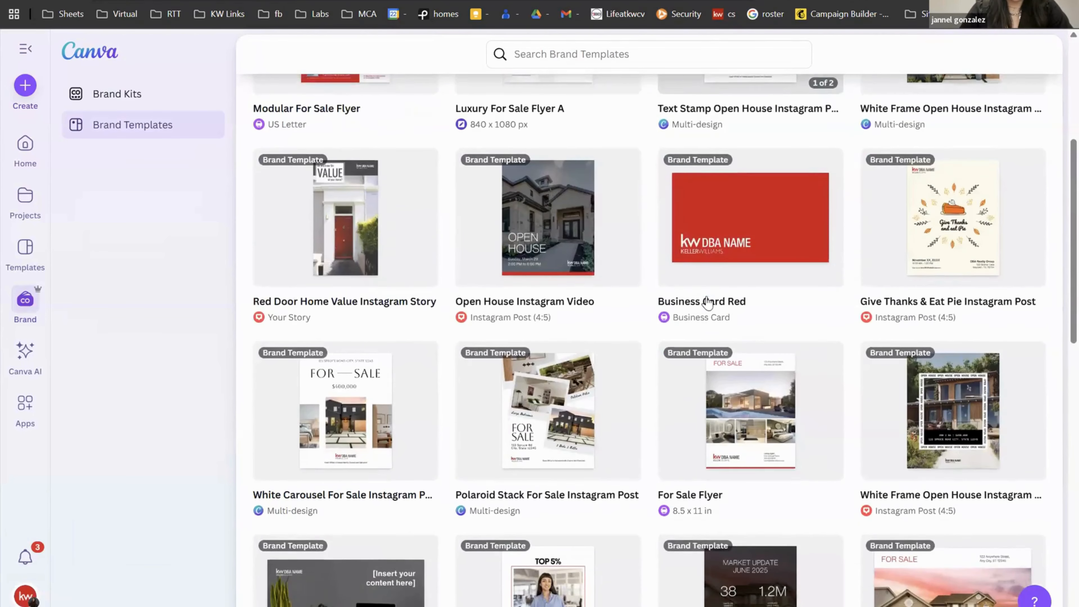
{"action": "scroll", "coordinate": [706, 302], "scroll_direction": "down", "scroll_amount": 5}
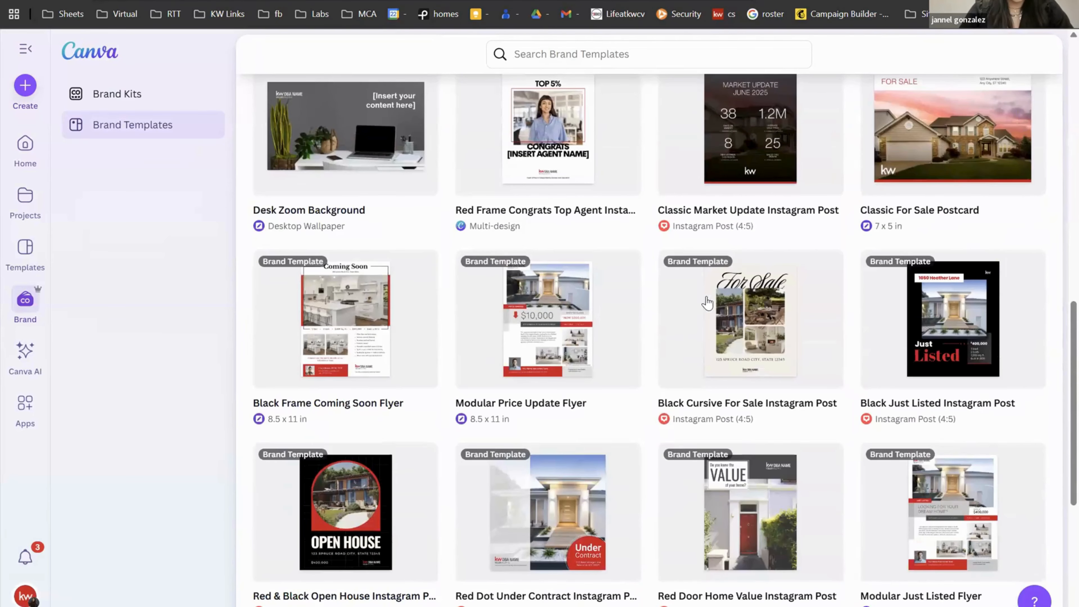
{"action": "scroll", "coordinate": [707, 302], "scroll_direction": "down", "scroll_amount": 6}
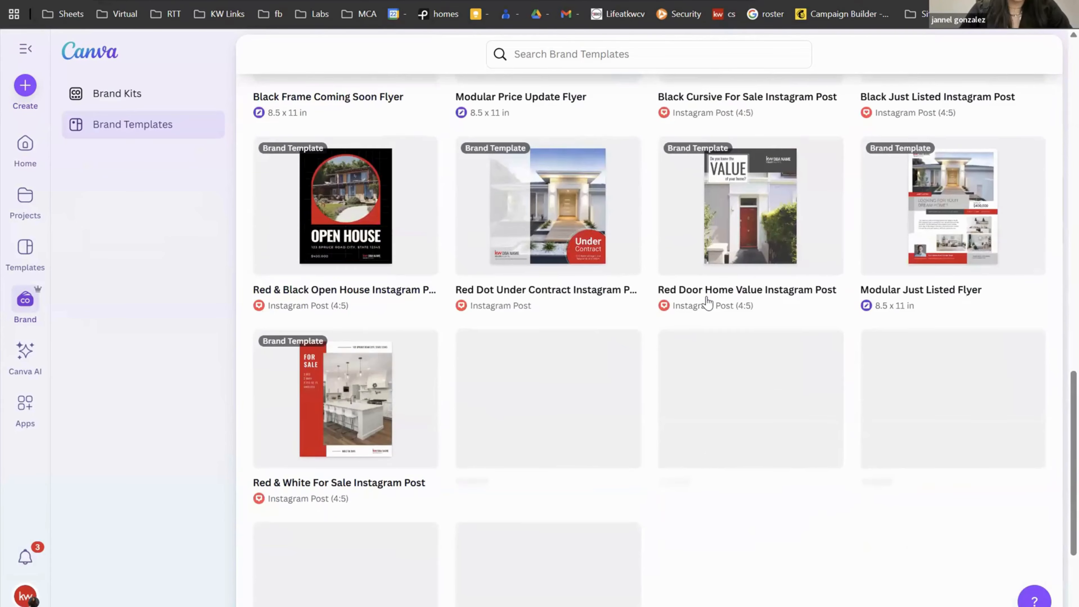
{"action": "scroll", "coordinate": [706, 302], "scroll_direction": "down", "scroll_amount": 4}
{"action": "scroll", "coordinate": [707, 302], "scroll_direction": "down", "scroll_amount": 4}
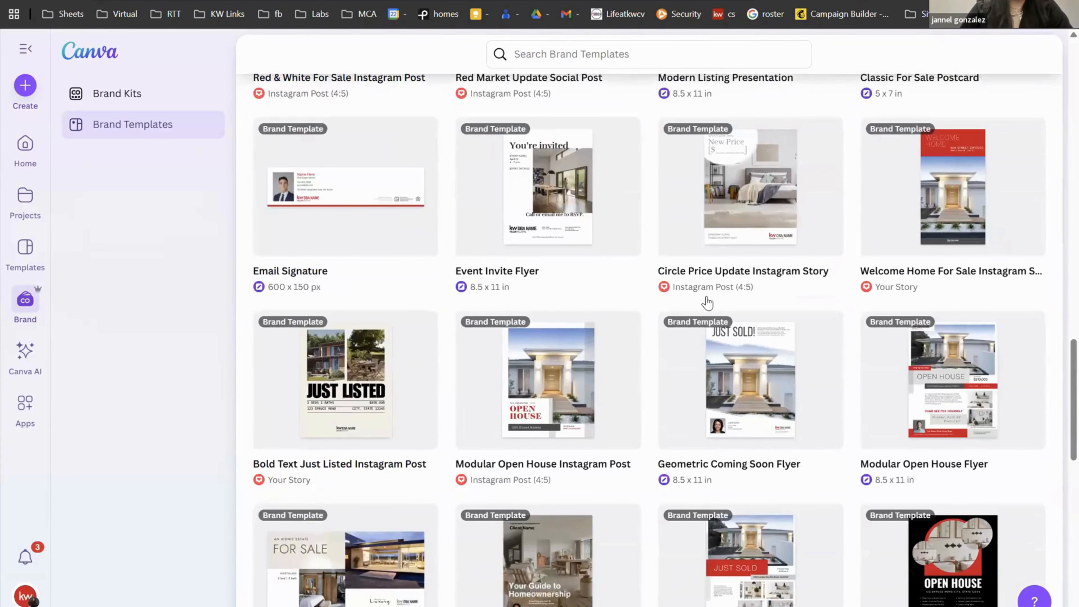
{"action": "scroll", "coordinate": [706, 303], "scroll_direction": "down", "scroll_amount": 10}
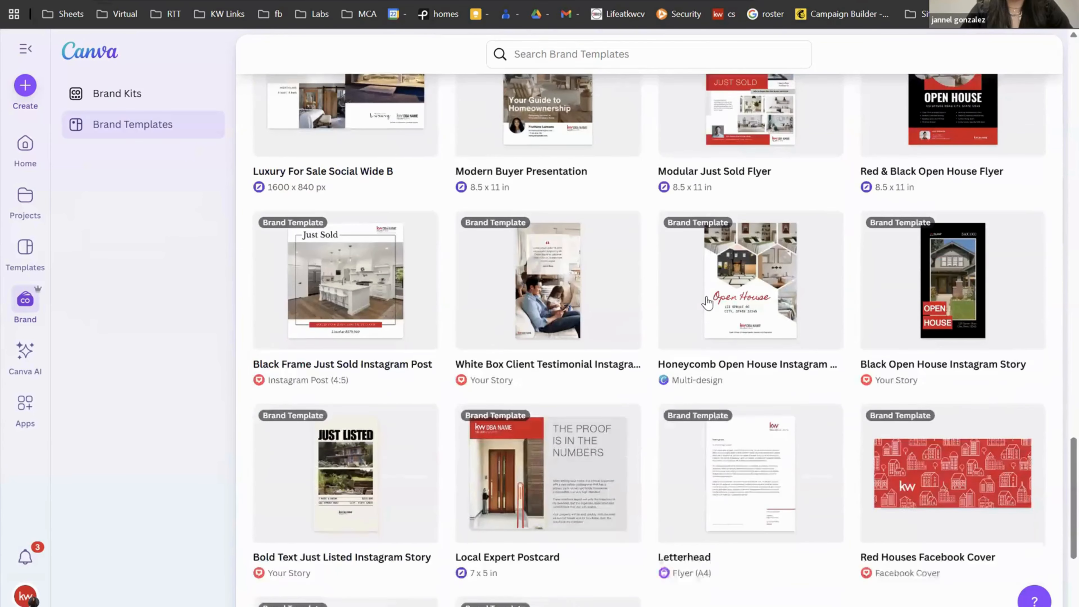
{"action": "scroll", "coordinate": [707, 303], "scroll_direction": "down", "scroll_amount": 6}
{"action": "scroll", "coordinate": [707, 303], "scroll_direction": "down", "scroll_amount": 3}
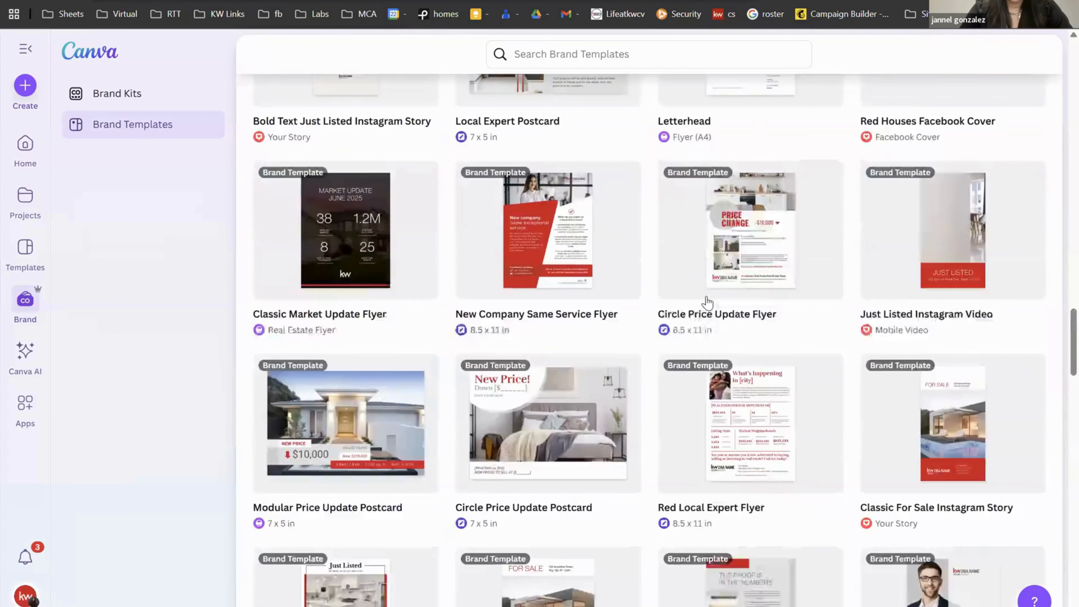
{"action": "scroll", "coordinate": [707, 303], "scroll_direction": "down", "scroll_amount": 4}
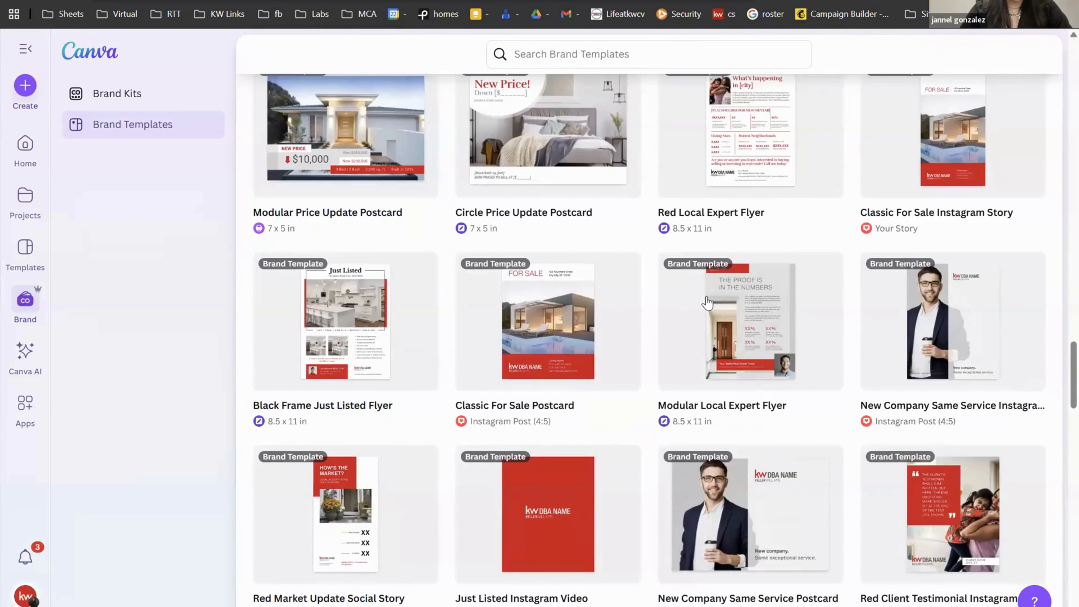
{"action": "scroll", "coordinate": [707, 302], "scroll_direction": "down", "scroll_amount": 3}
{"action": "scroll", "coordinate": [707, 302], "scroll_direction": "down", "scroll_amount": 4}
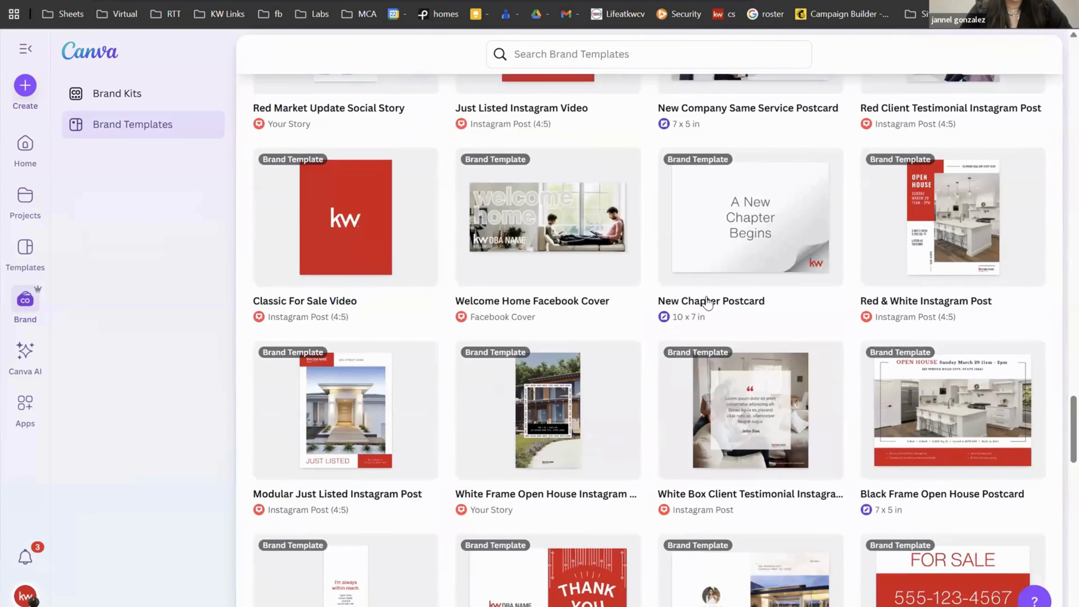
{"action": "scroll", "coordinate": [706, 302], "scroll_direction": "down", "scroll_amount": 4}
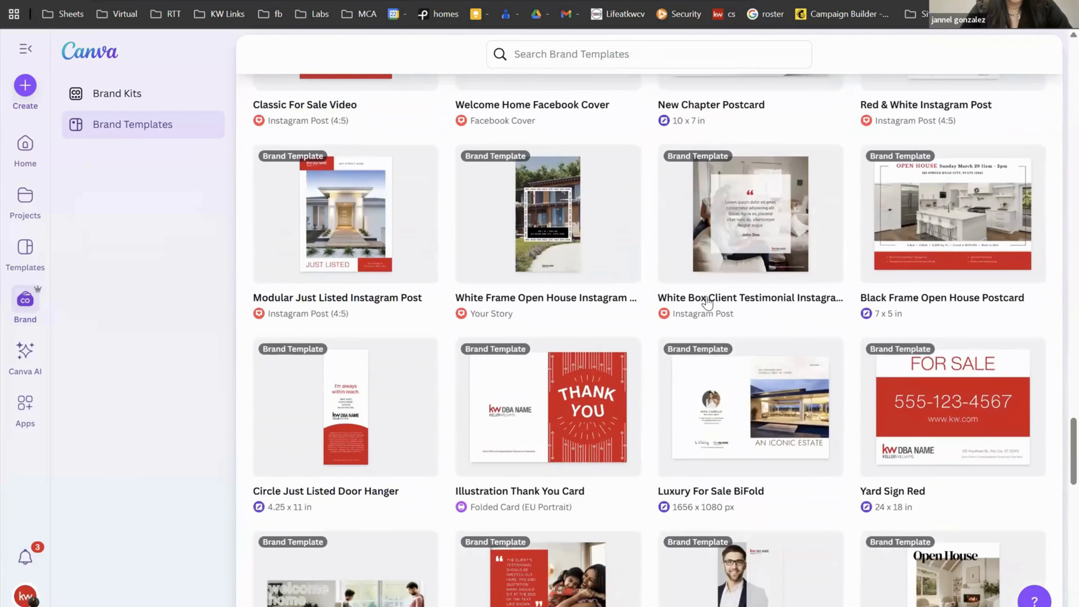
{"action": "scroll", "coordinate": [707, 303], "scroll_direction": "down", "scroll_amount": 5}
{"action": "scroll", "coordinate": [707, 303], "scroll_direction": "down", "scroll_amount": 9}
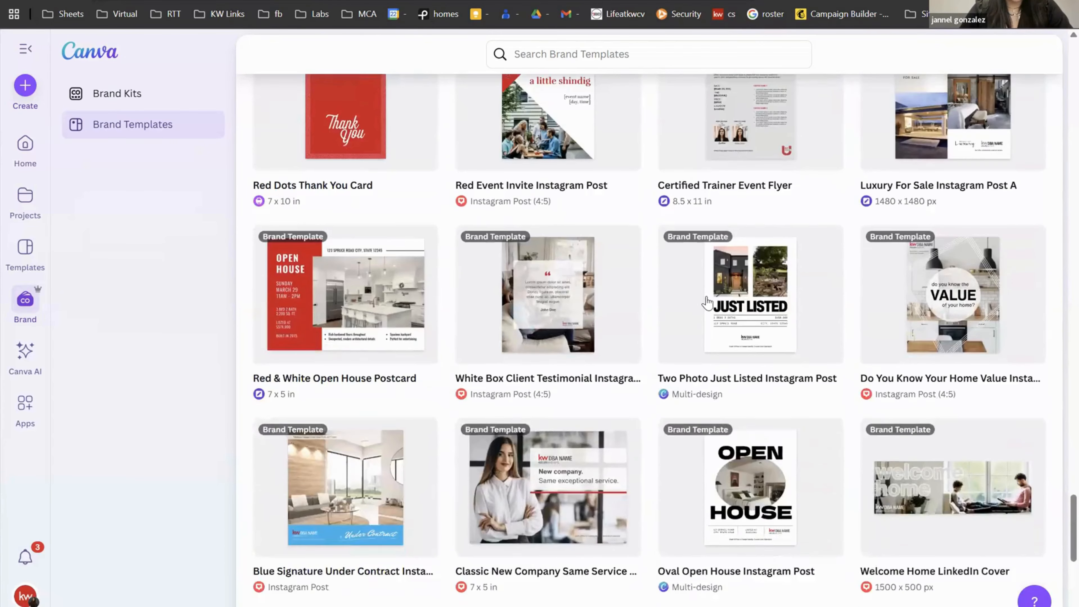
{"action": "scroll", "coordinate": [707, 302], "scroll_direction": "down", "scroll_amount": 3}
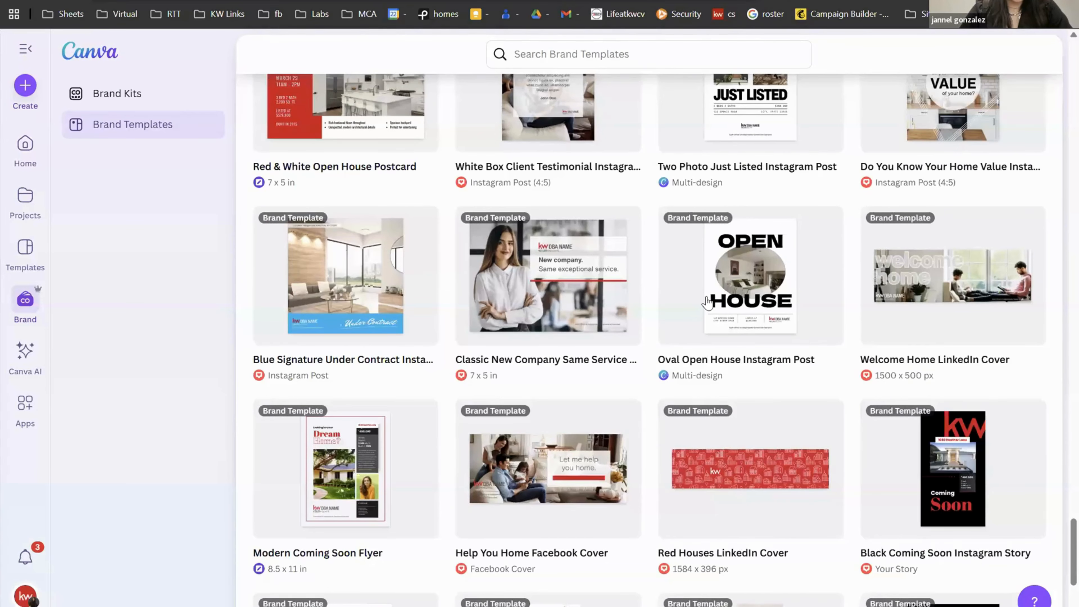
{"action": "scroll", "coordinate": [706, 302], "scroll_direction": "down", "scroll_amount": 2}
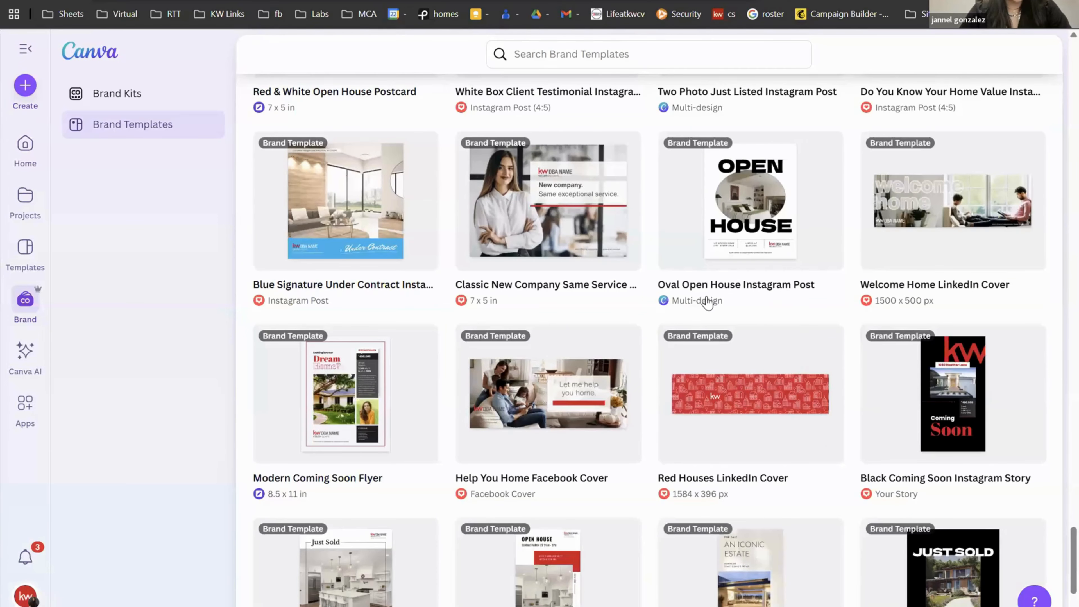
{"action": "scroll", "coordinate": [707, 303], "scroll_direction": "down", "scroll_amount": 5}
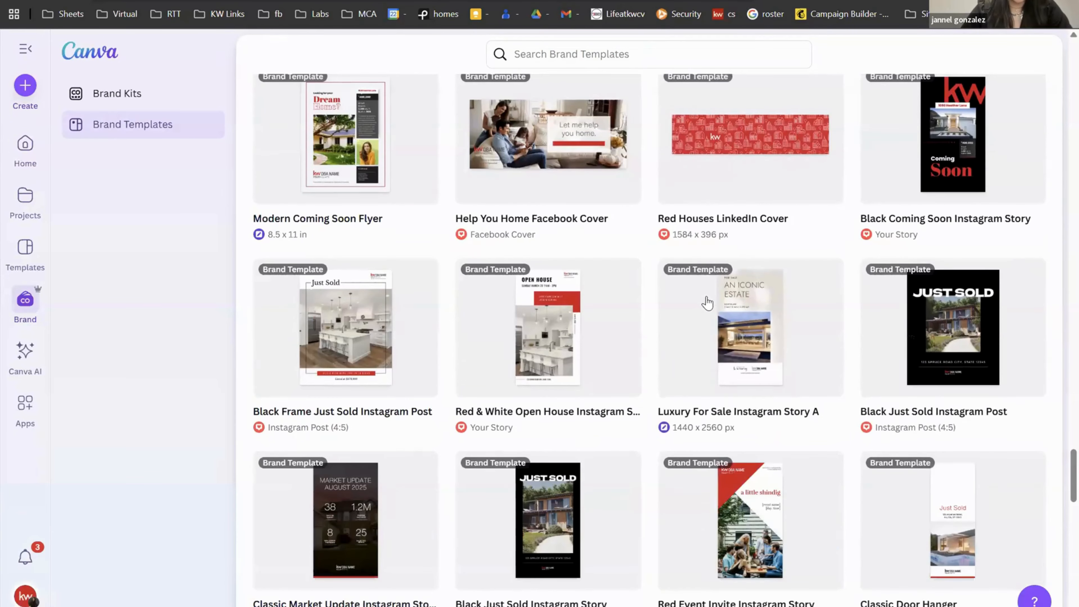
{"action": "scroll", "coordinate": [707, 303], "scroll_direction": "up", "scroll_amount": 20}
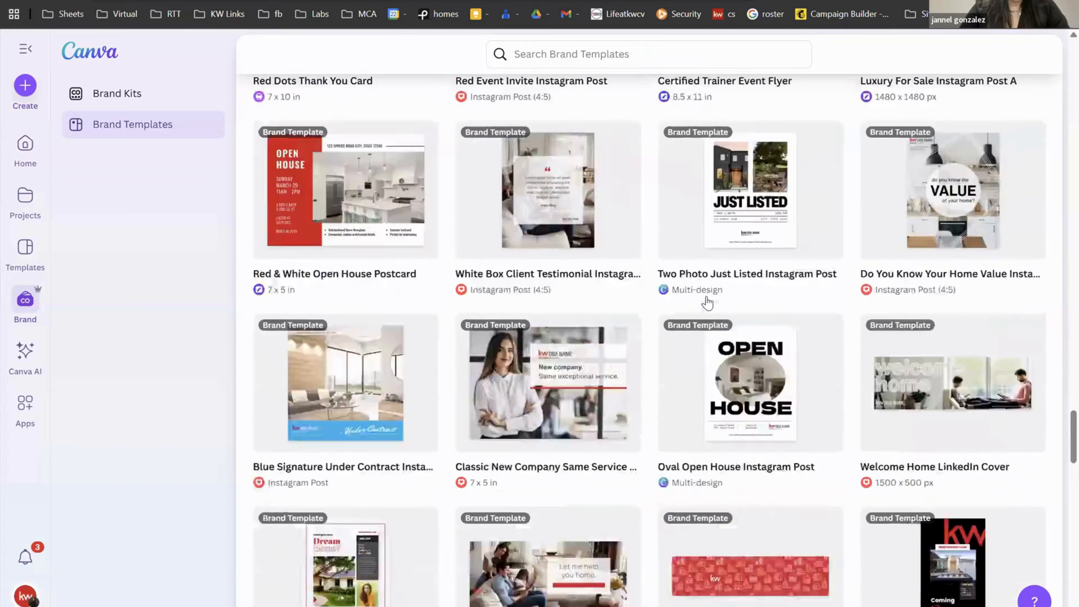
{"action": "scroll", "coordinate": [707, 303], "scroll_direction": "up", "scroll_amount": 10}
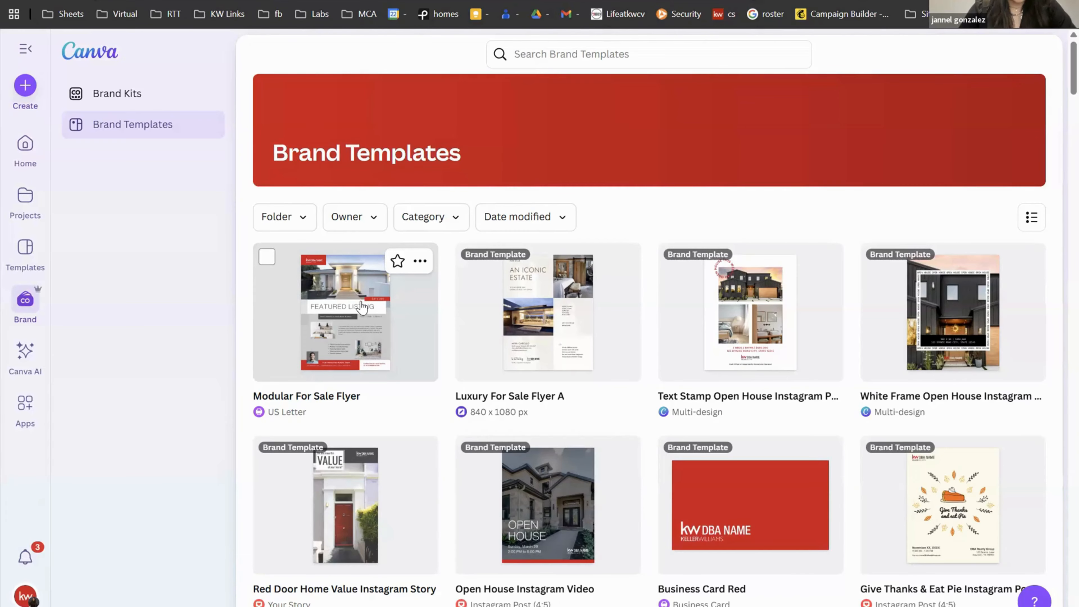
{"action": "left_click", "coordinate": [361, 301]}
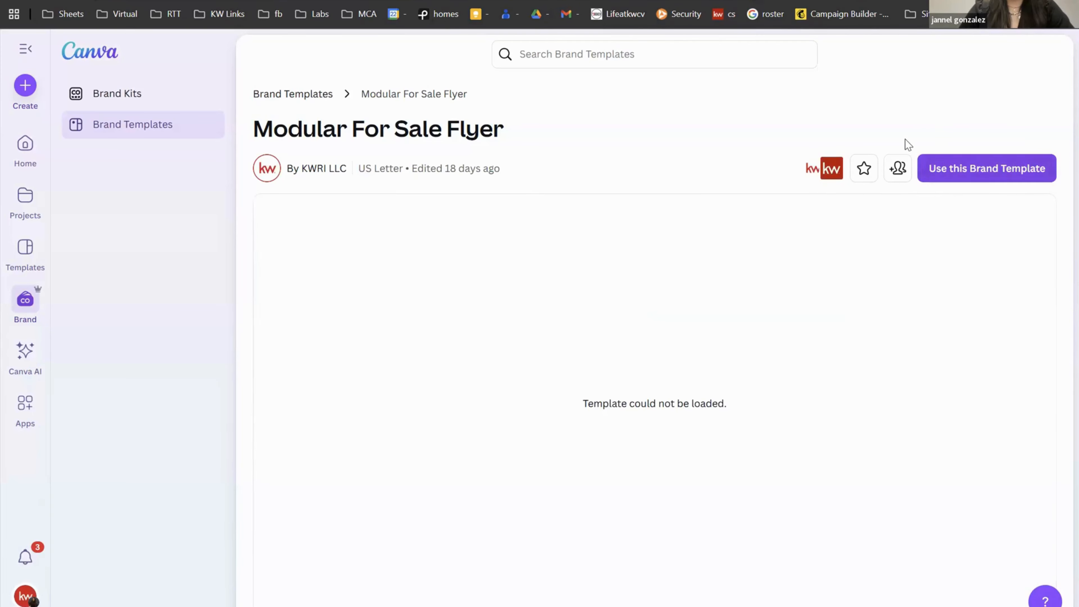
{"action": "left_click", "coordinate": [988, 174]}
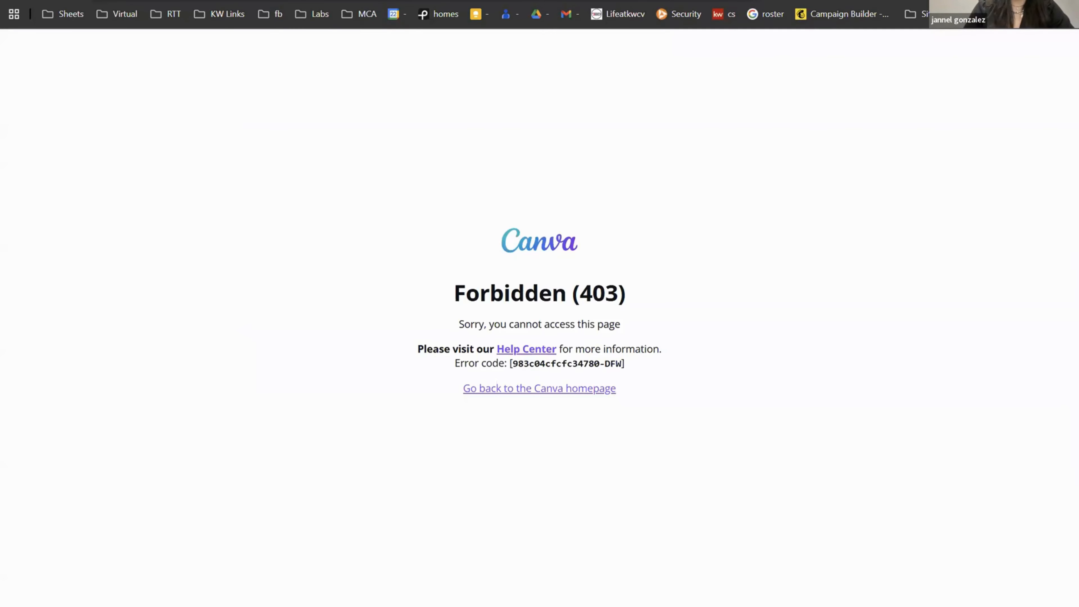
{"action": "left_click", "coordinate": [643, 1]}
{"action": "left_click", "coordinate": [318, 94]}
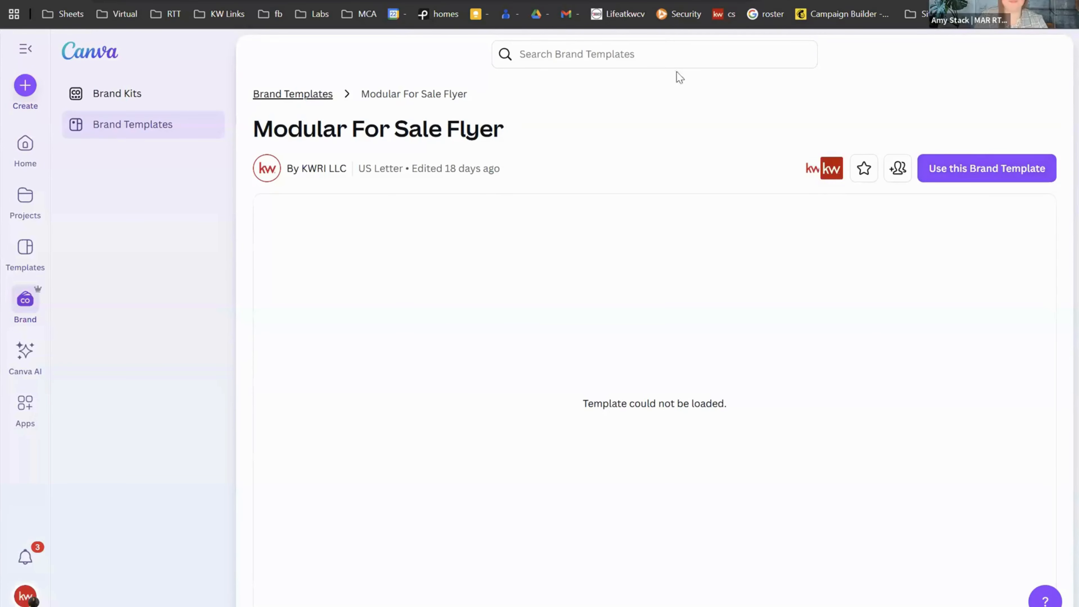
{"action": "left_click", "coordinate": [648, 52]}
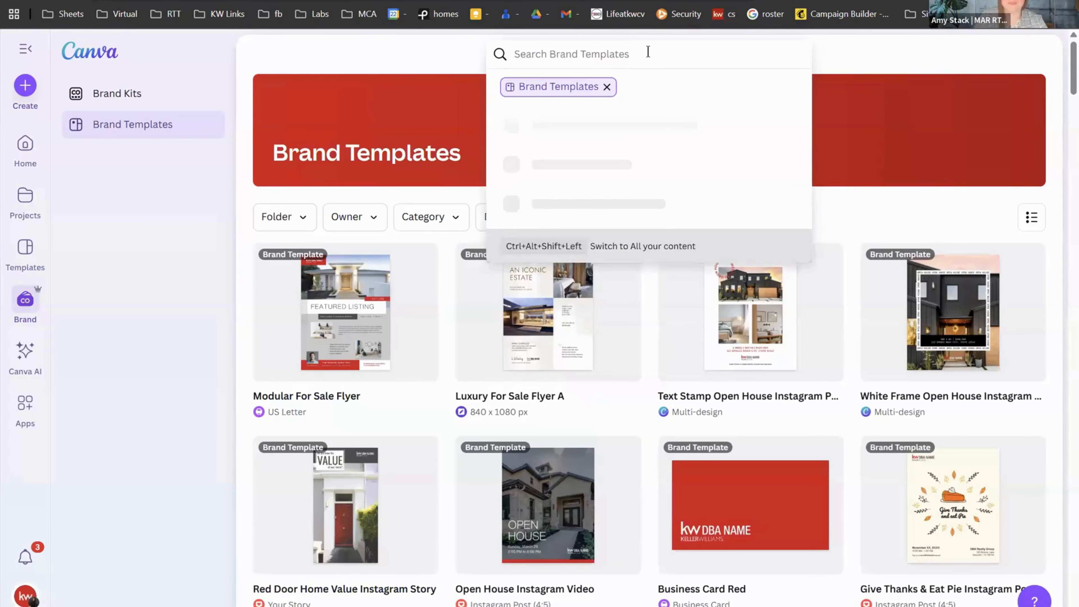
Step: Search brand templates for 'modular' and try creating a design from Modular Just Listed Flyer
{"action": "type", "text": "modular"}
{"action": "key", "text": "Return"}
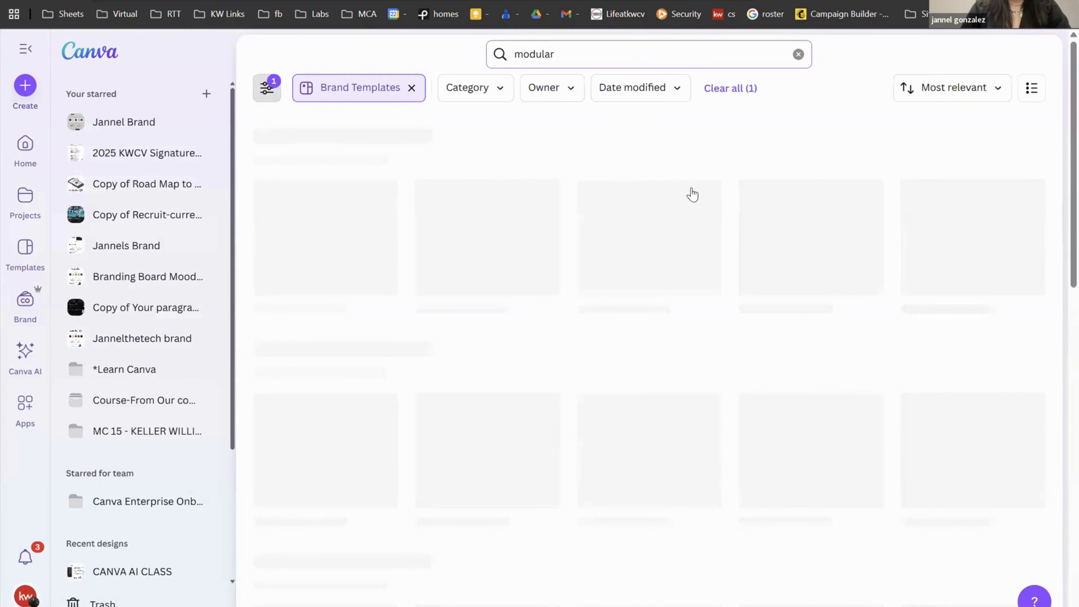
{"action": "left_click", "coordinate": [370, 255]}
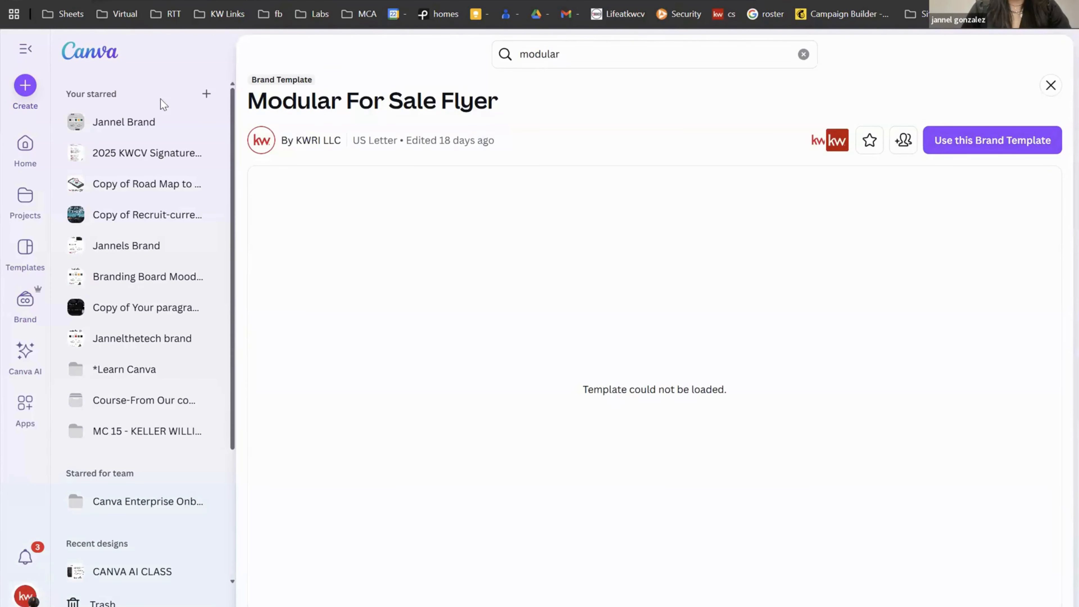
{"action": "left_click", "coordinate": [511, 300]}
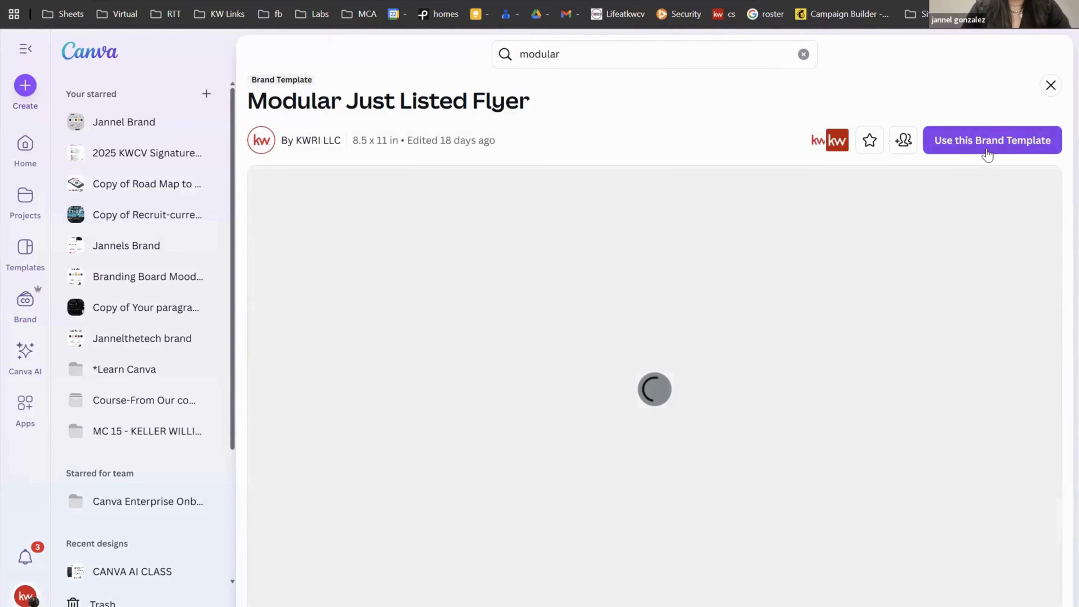
{"action": "left_click", "coordinate": [986, 148]}
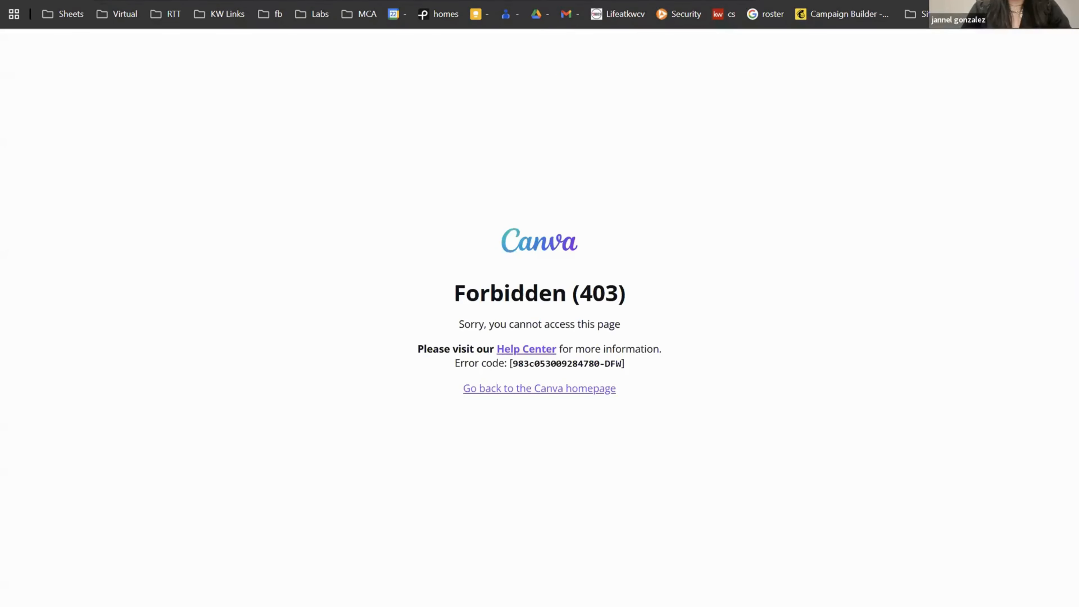
Step: Leave the error page, close the Branding Board Mood Board preview, and go to Projects
{"action": "key", "text": "ctrl+w"}
{"action": "key", "text": "ctrl+w"}
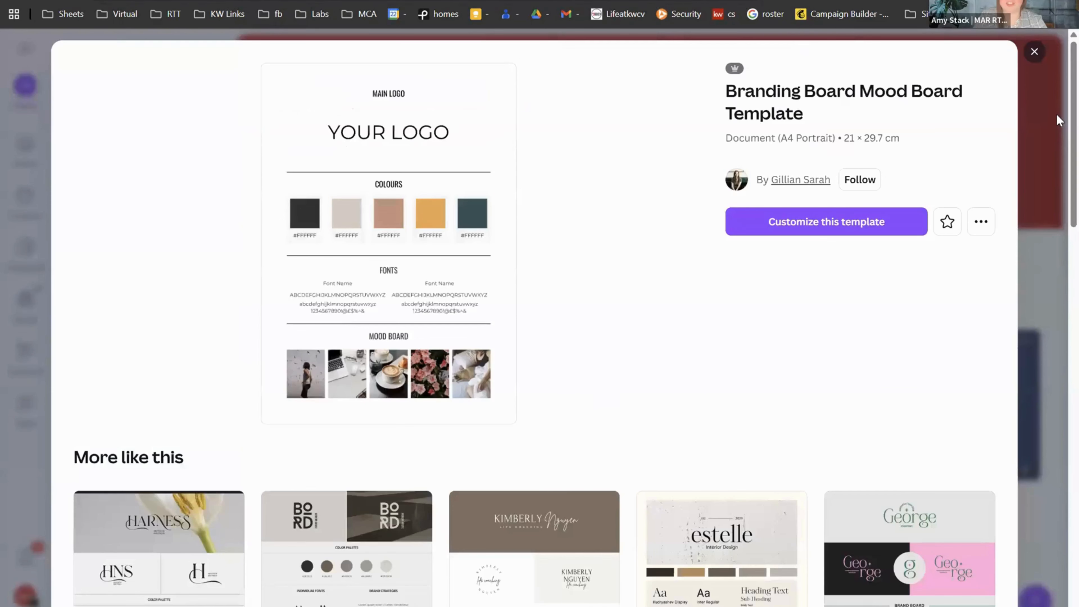
{"action": "left_click", "coordinate": [1036, 54]}
{"action": "left_click", "coordinate": [25, 195]}
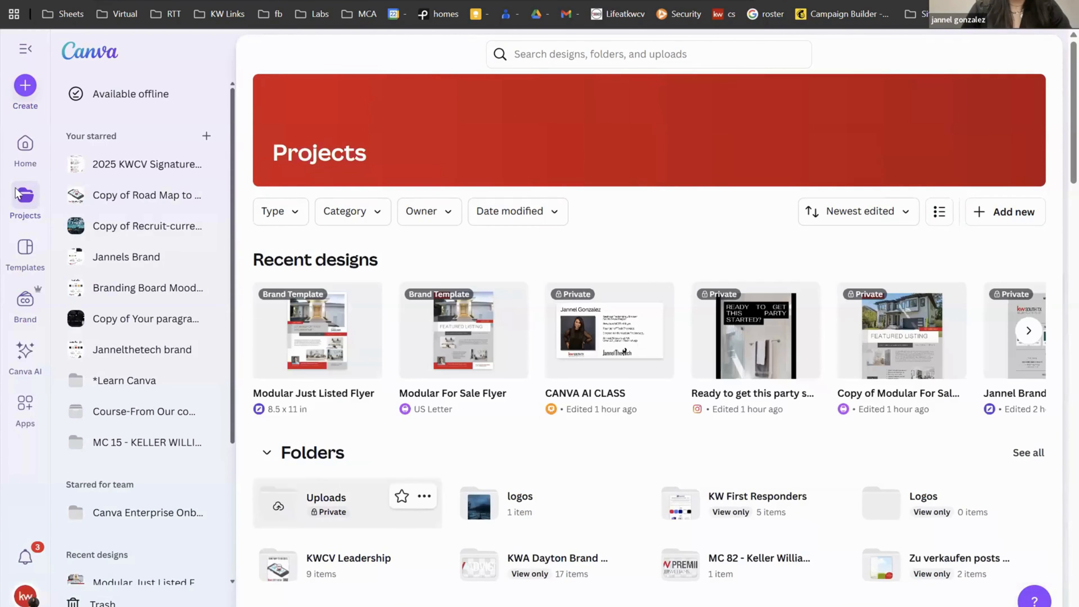
Step: Open a recent design from Home and, when denied access, start switching to another account
{"action": "left_click", "coordinate": [354, 352]}
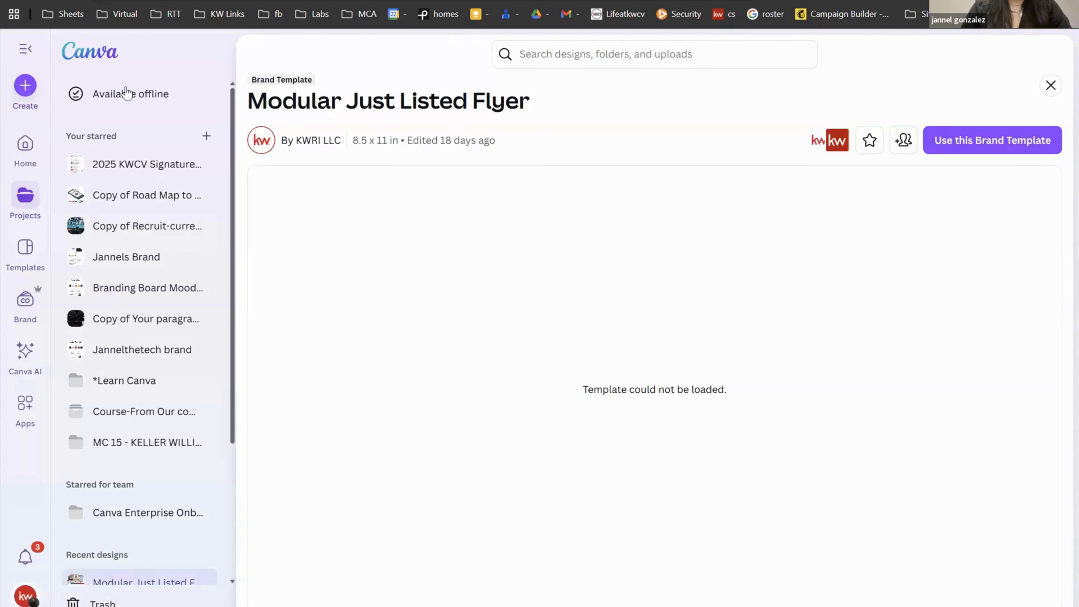
{"action": "left_click", "coordinate": [18, 146]}
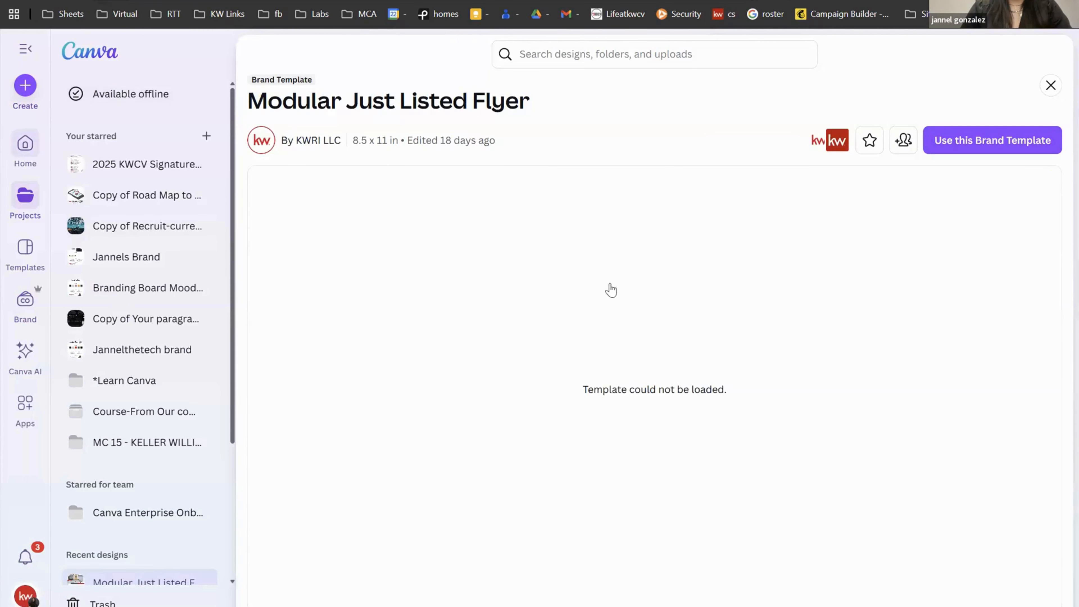
{"action": "scroll", "coordinate": [572, 490], "scroll_direction": "down", "scroll_amount": 2}
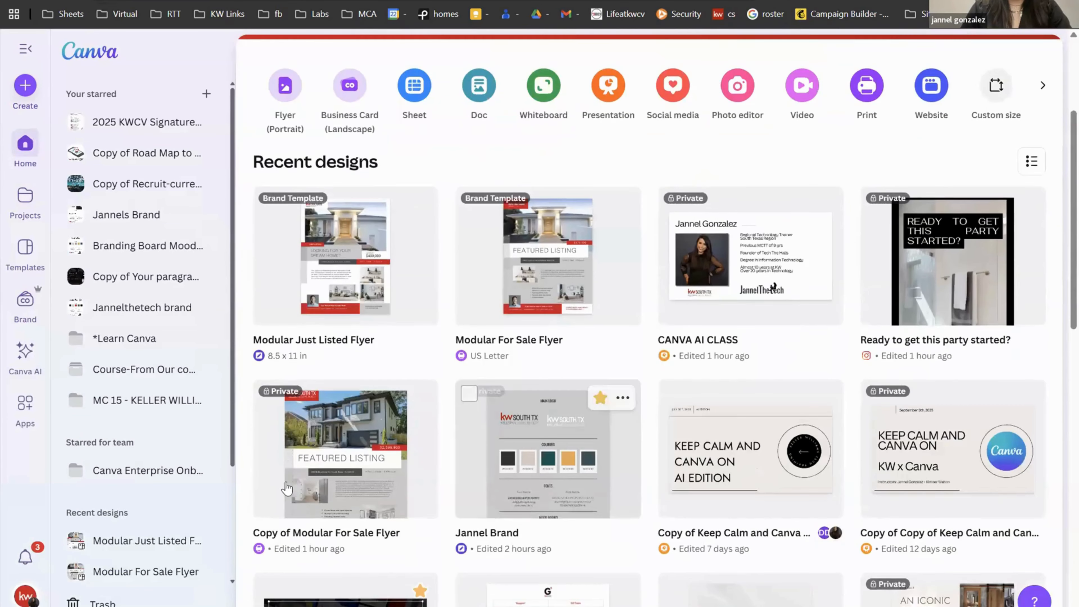
{"action": "left_click", "coordinate": [285, 482]}
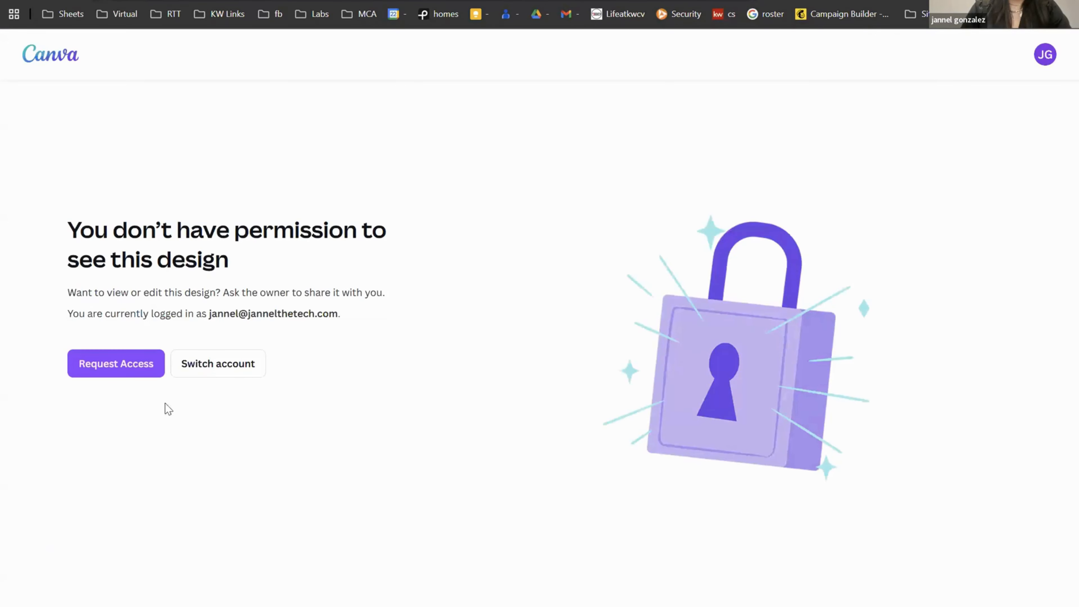
{"action": "left_click", "coordinate": [182, 376]}
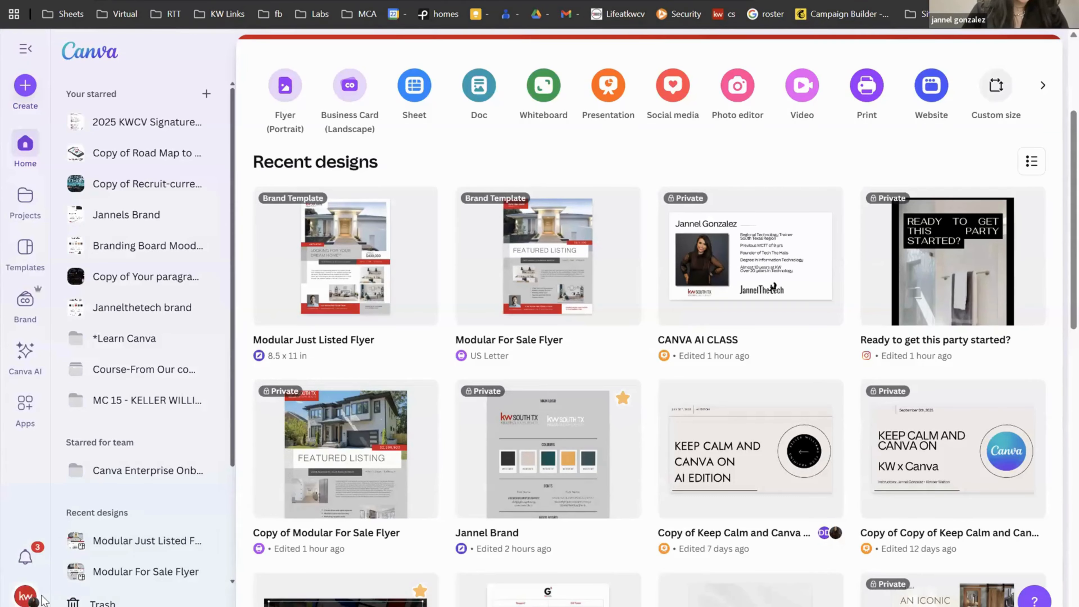
Step: View the switchable accounts in the account menu and delete the flyer's second page
{"action": "left_click", "coordinate": [41, 598]}
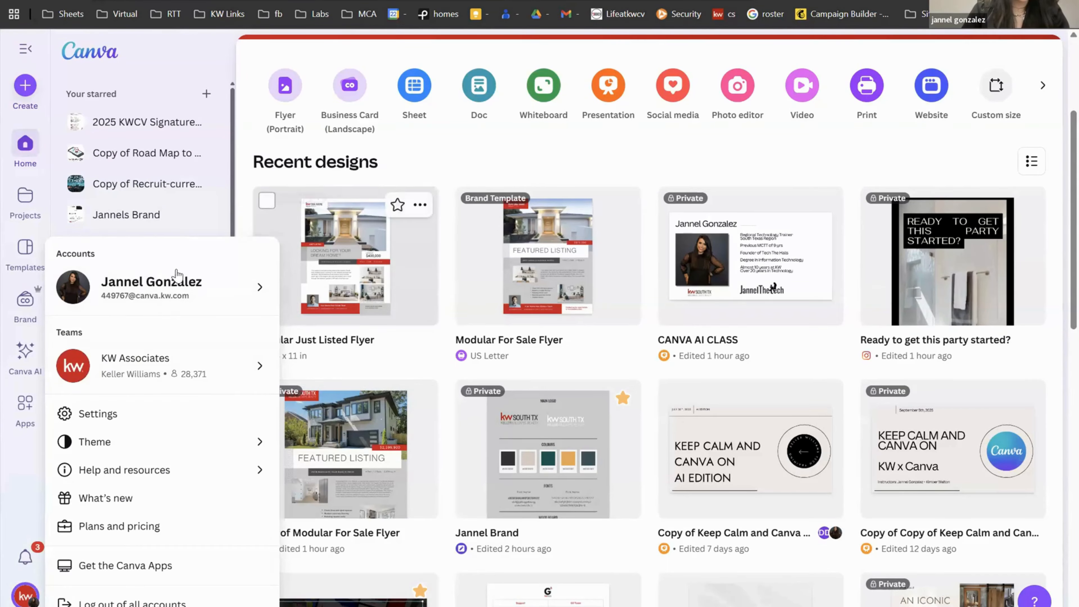
{"action": "left_click", "coordinate": [190, 300]}
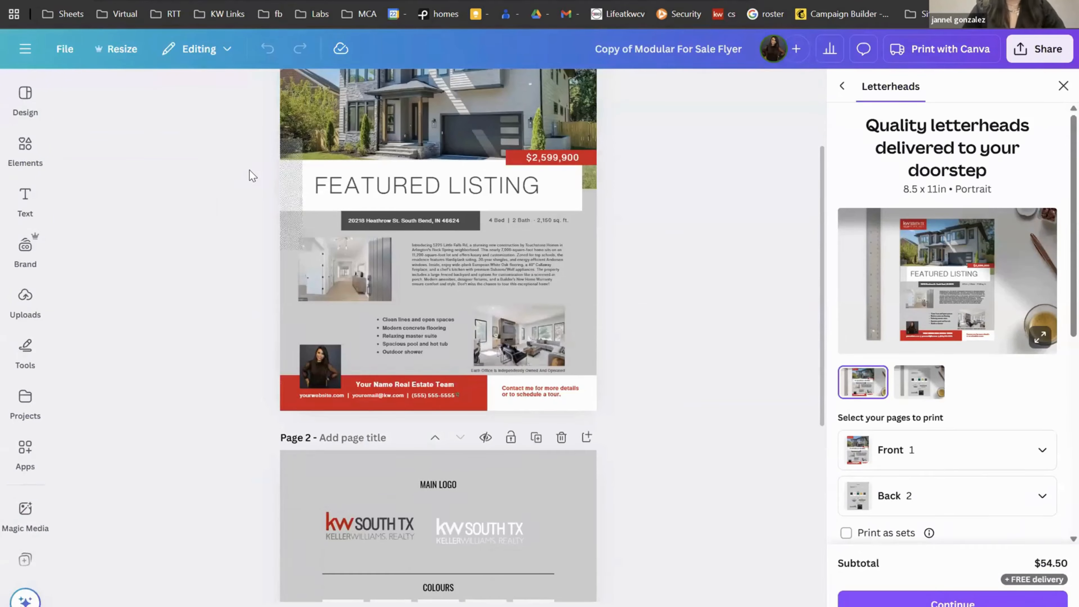
{"action": "scroll", "coordinate": [249, 170], "scroll_direction": "up", "scroll_amount": 3}
{"action": "left_click", "coordinate": [561, 572]}
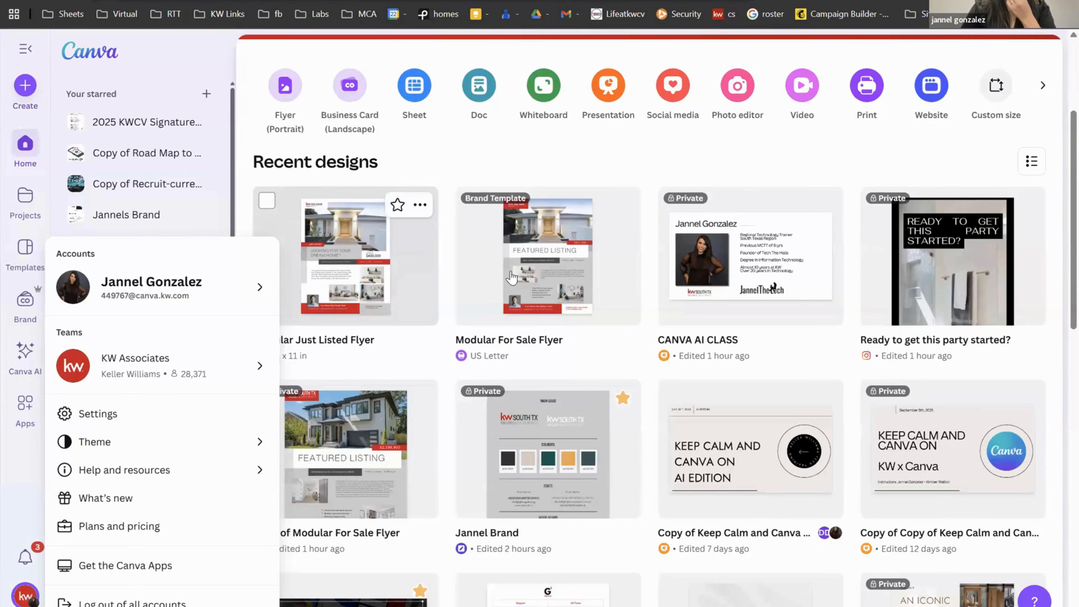
Step: Create an editable copy from the Modular For Sale Flyer brand template and close the print panel
{"action": "left_click", "coordinate": [511, 277]}
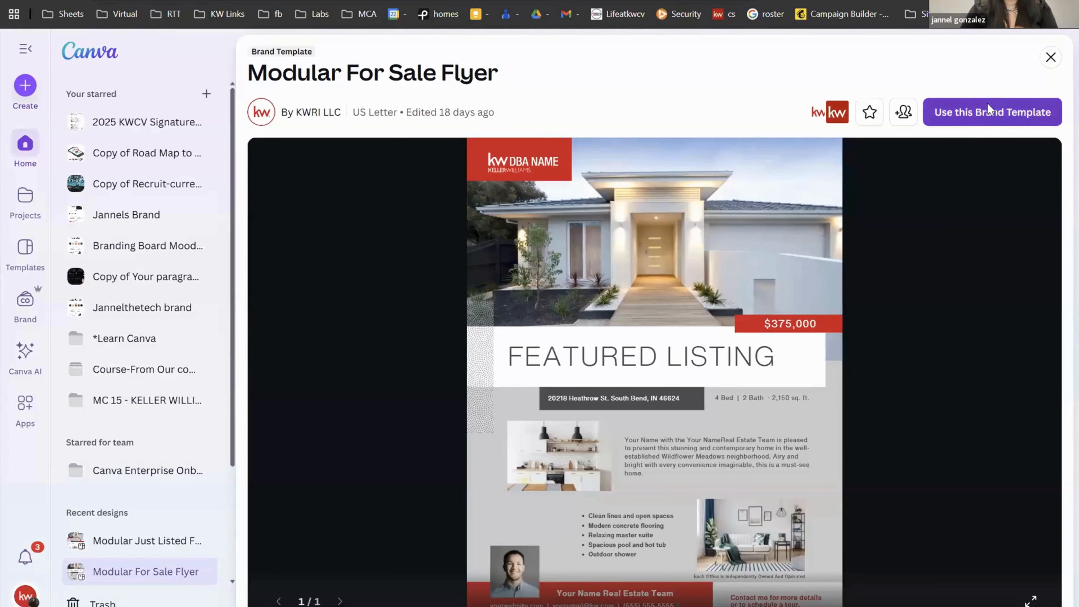
{"action": "left_click", "coordinate": [986, 108]}
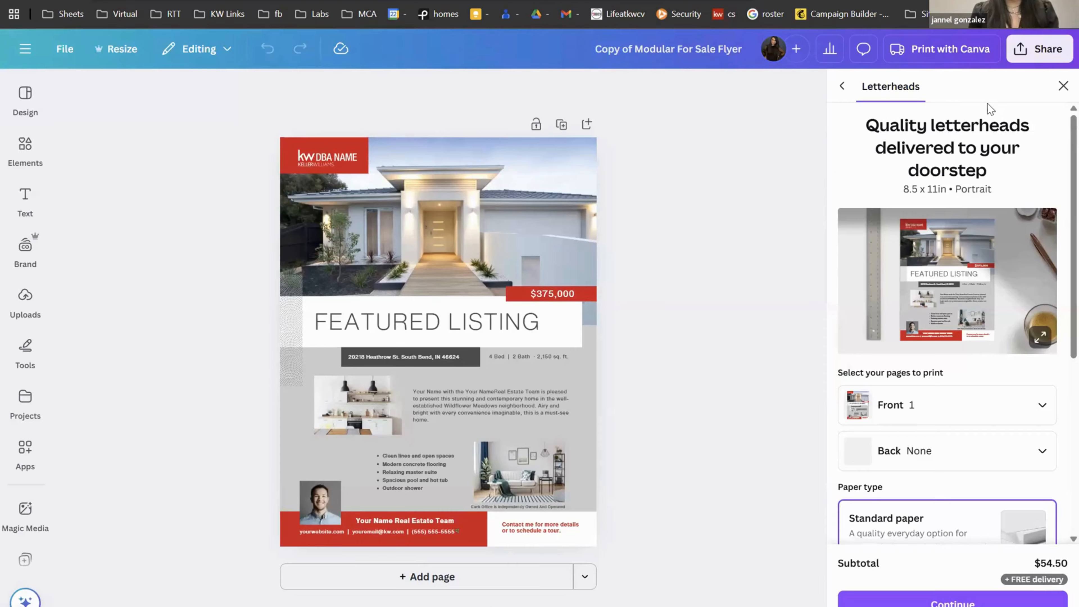
{"action": "left_click", "coordinate": [1061, 86]}
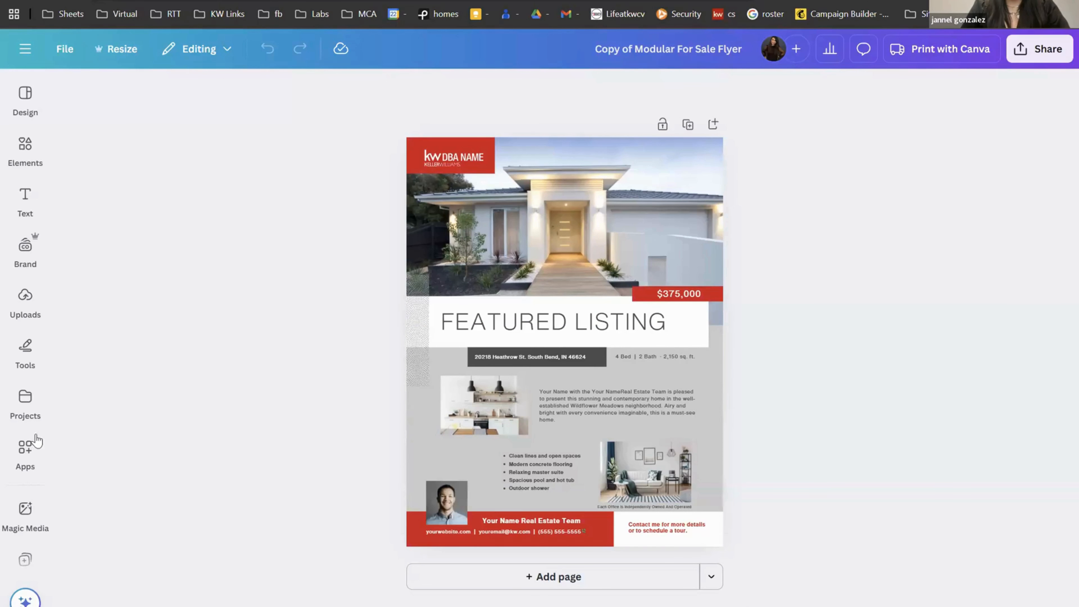
Step: Dock the Apps panel beside the canvas and search the apps for 'k'
{"action": "left_click", "coordinate": [27, 450]}
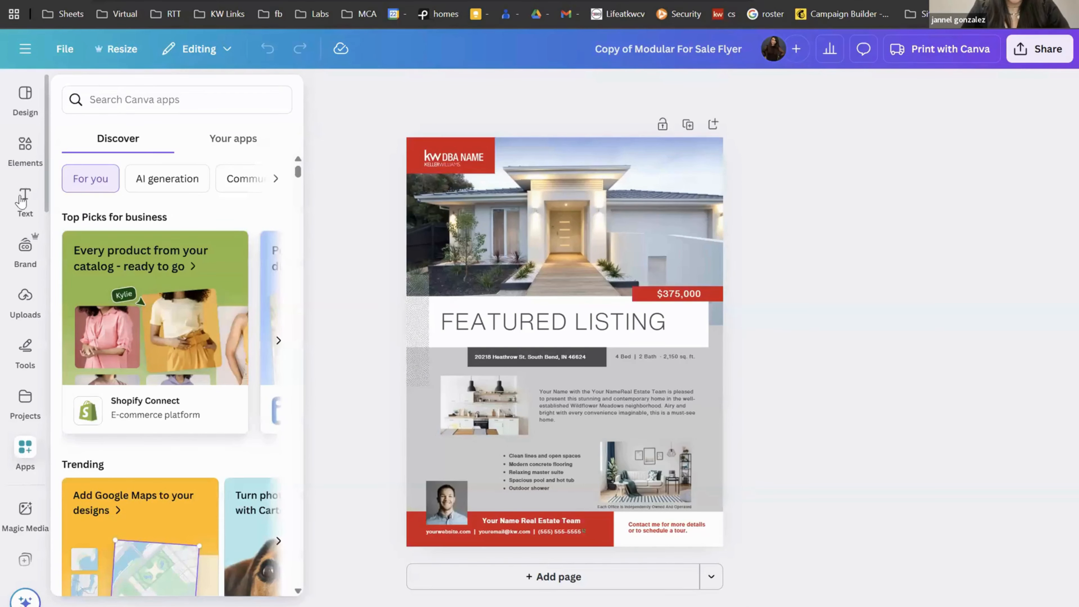
{"action": "mouse_move", "coordinate": [29, 460]}
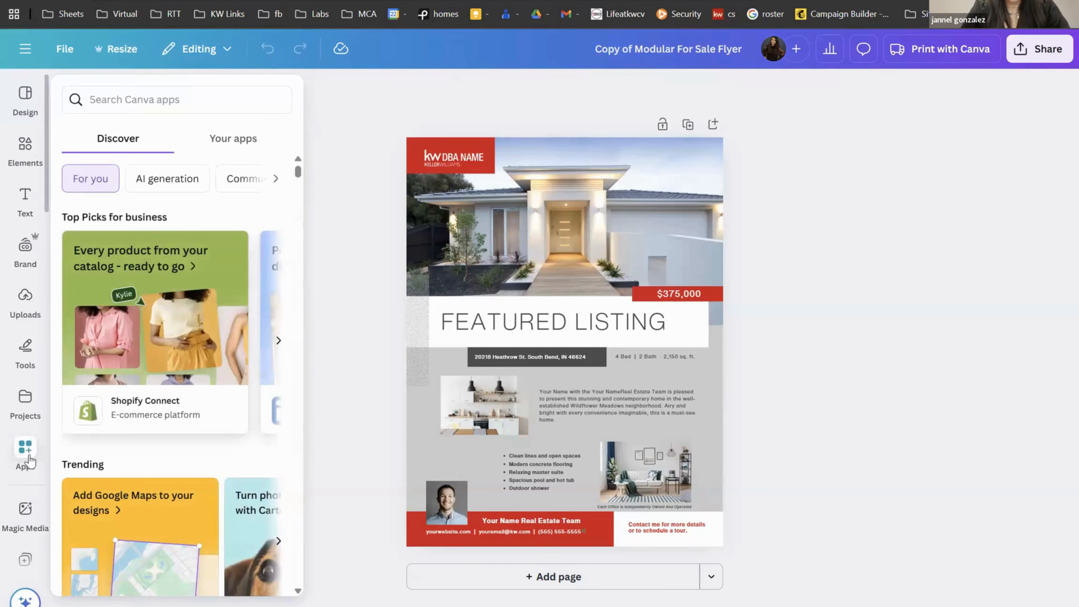
{"action": "left_click", "coordinate": [25, 450]}
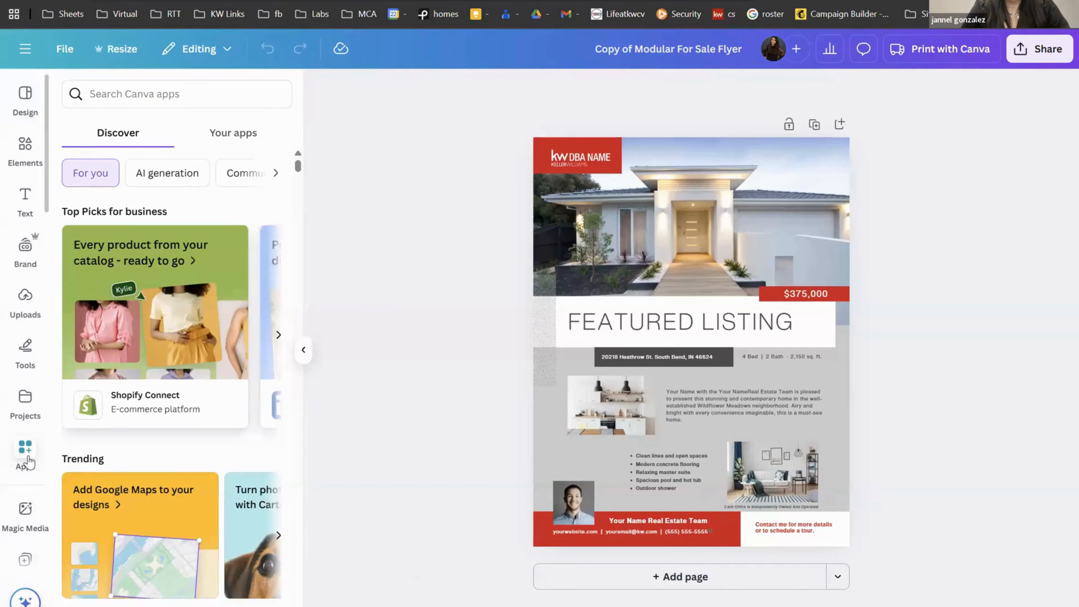
{"action": "left_click", "coordinate": [149, 97]}
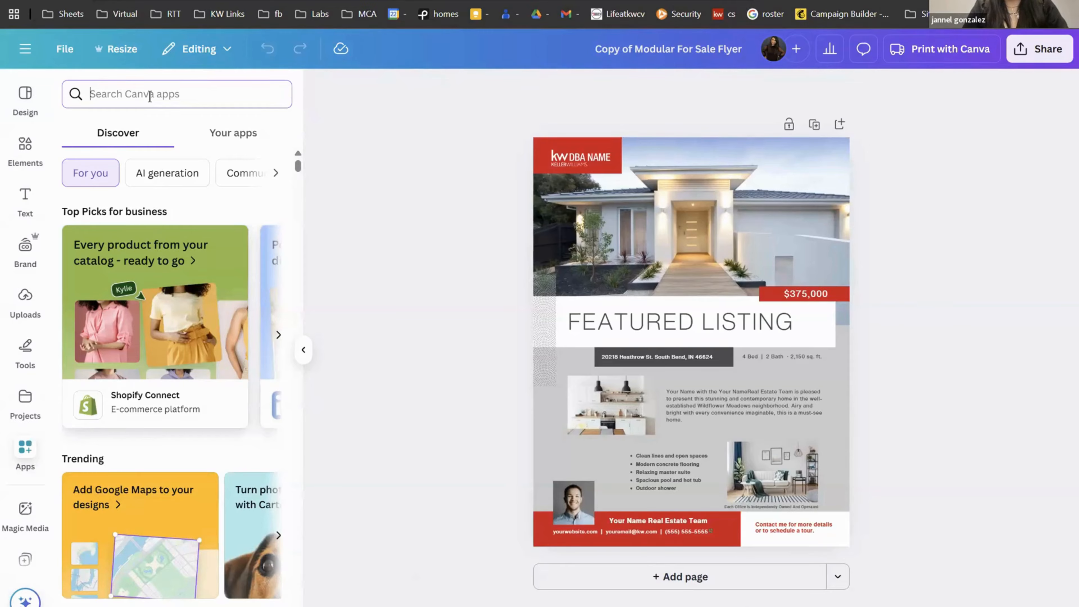
{"action": "type", "text": "kw"}
{"action": "key", "text": "Return"}
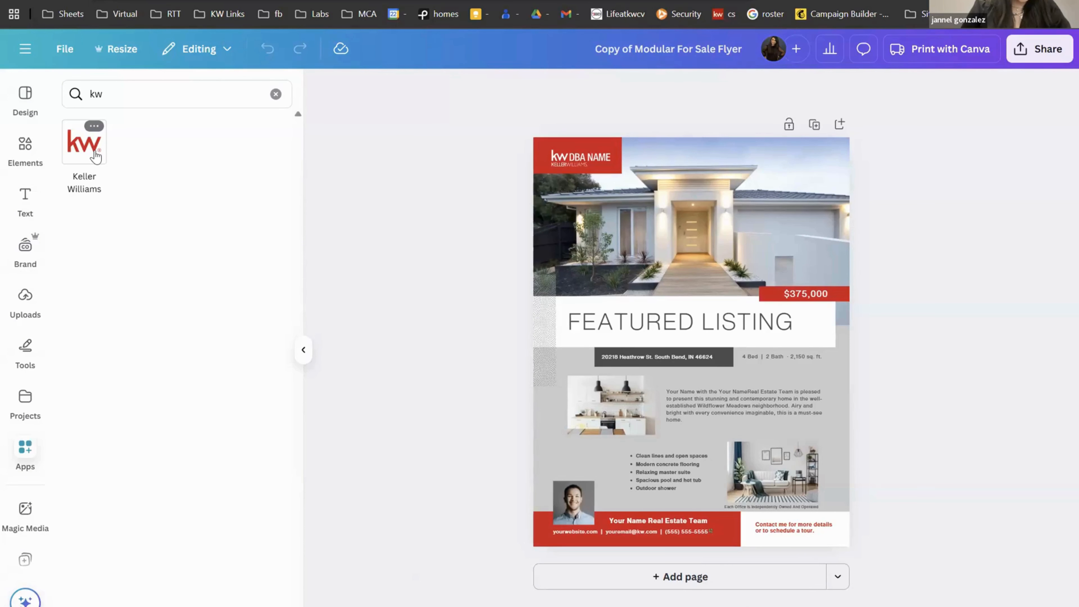
Step: Remove Keller Williams from your apps, then reopen it and launch it in the design
{"action": "left_click", "coordinate": [96, 156]}
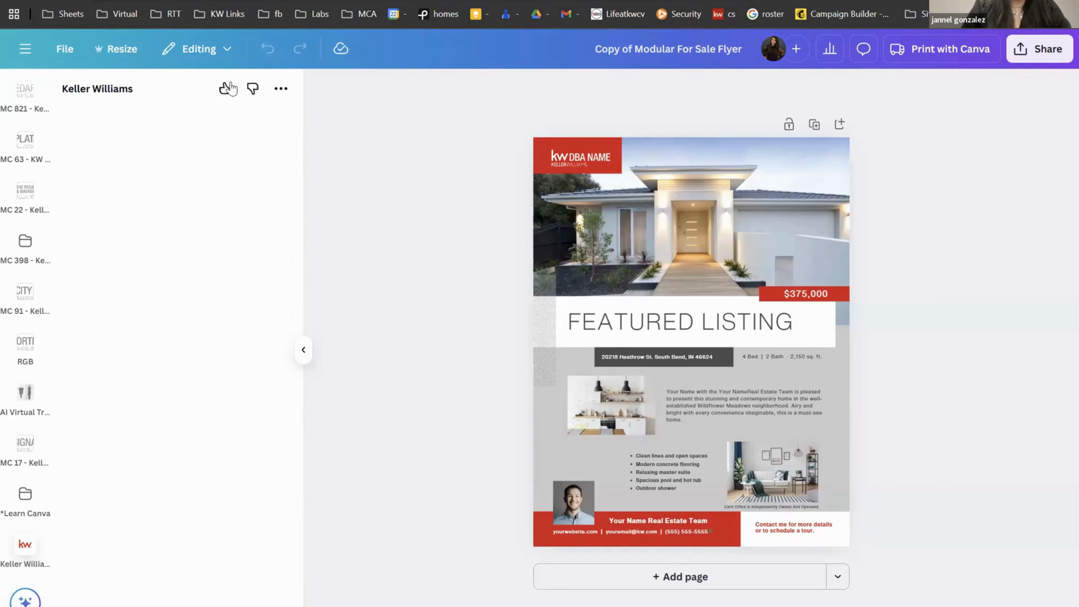
{"action": "left_click", "coordinate": [281, 90]}
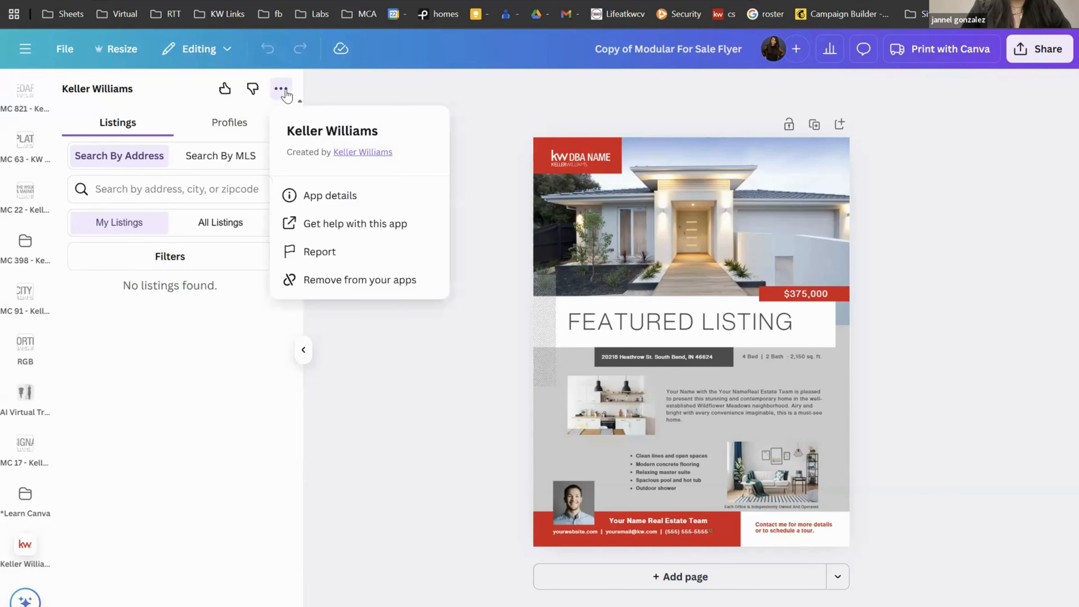
{"action": "left_click", "coordinate": [335, 279]}
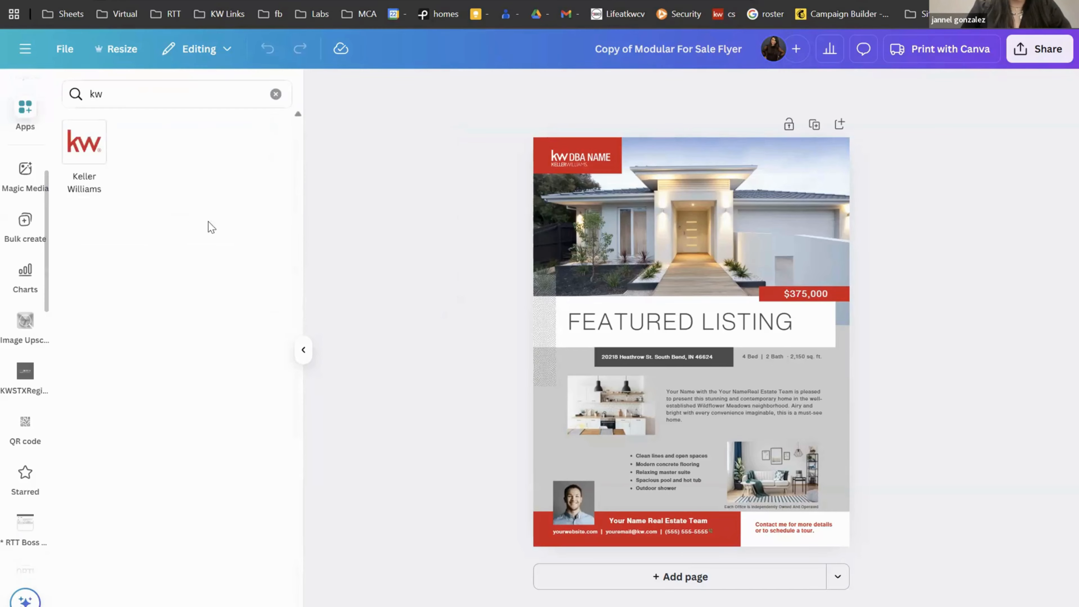
{"action": "left_click", "coordinate": [93, 162]}
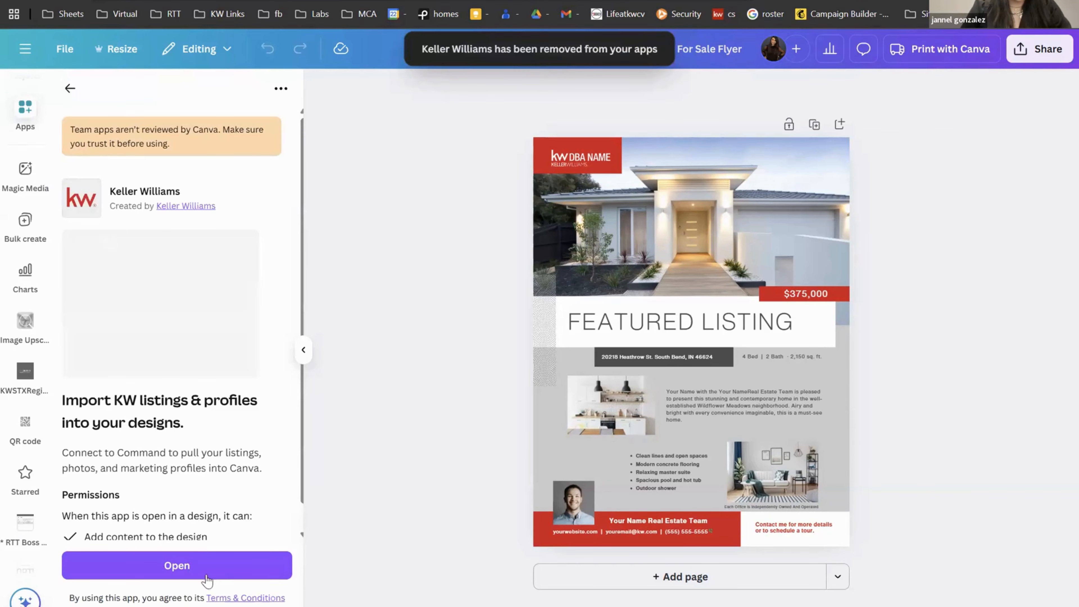
{"action": "left_click", "coordinate": [177, 565]}
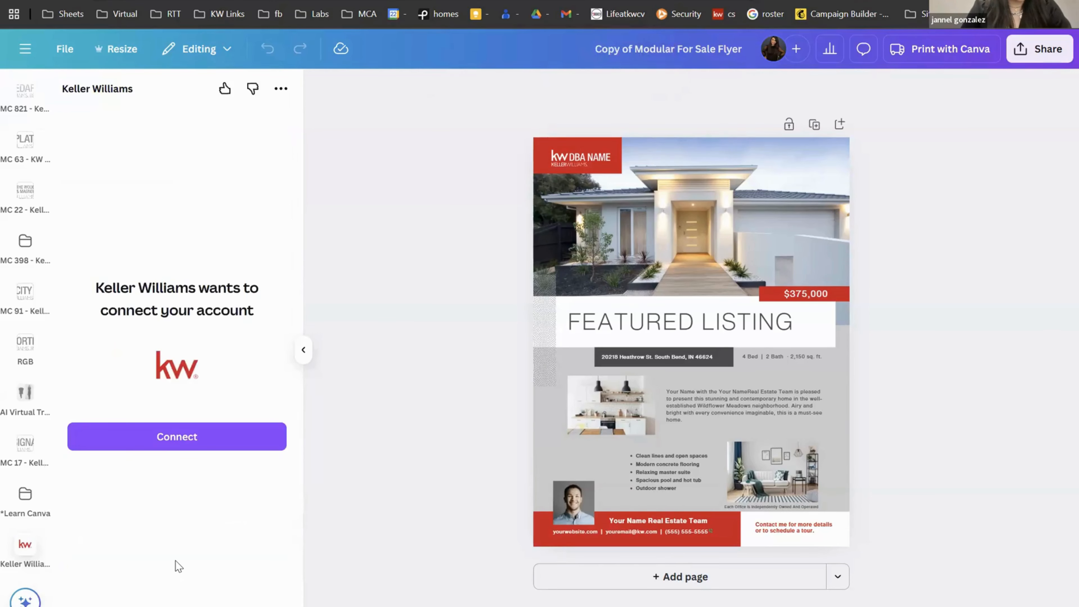
Step: Sign in to the KW account and agree to share its data with Canva
{"action": "left_click", "coordinate": [172, 444]}
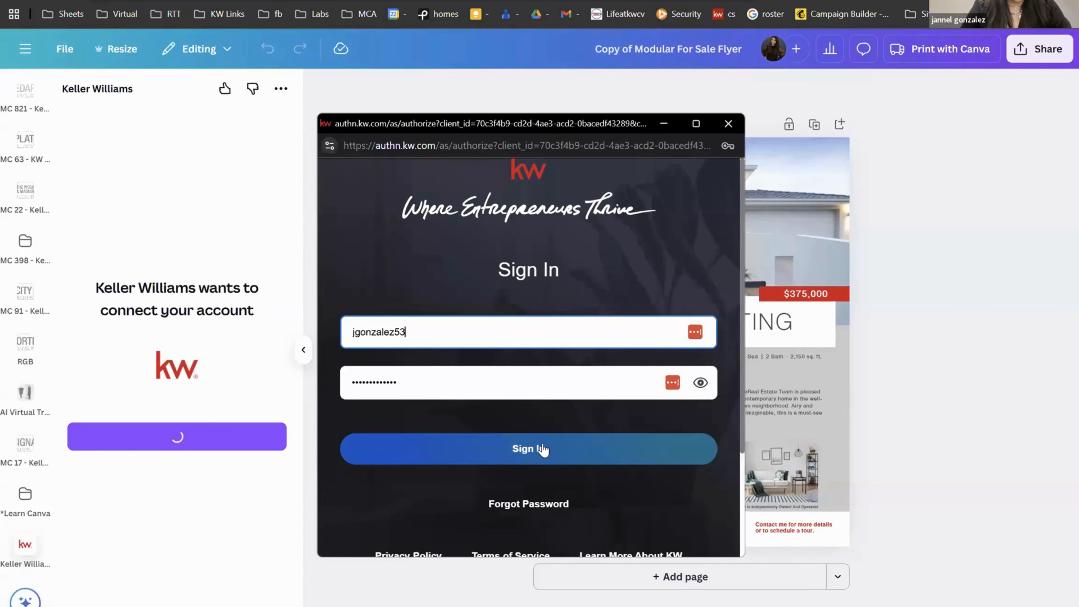
{"action": "left_click", "coordinate": [543, 449]}
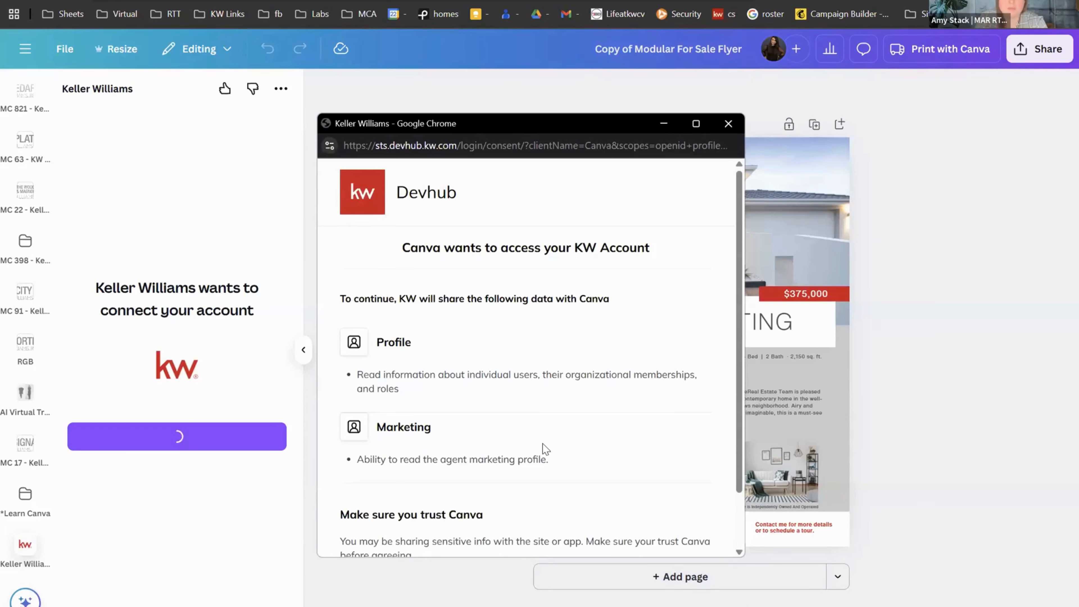
{"action": "scroll", "coordinate": [545, 449], "scroll_direction": "down", "scroll_amount": 2}
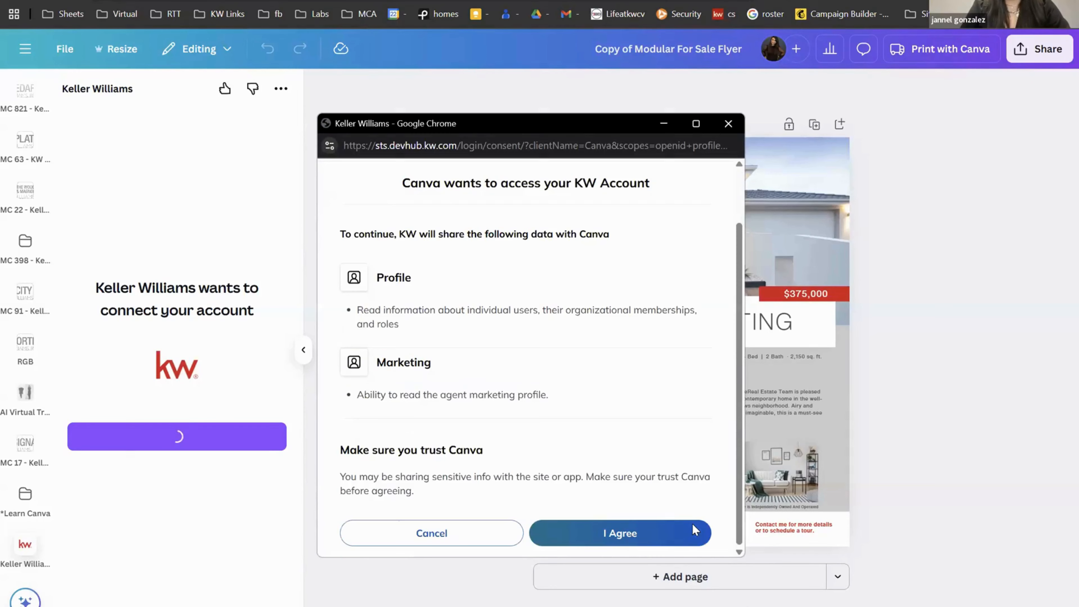
{"action": "left_click", "coordinate": [669, 537]}
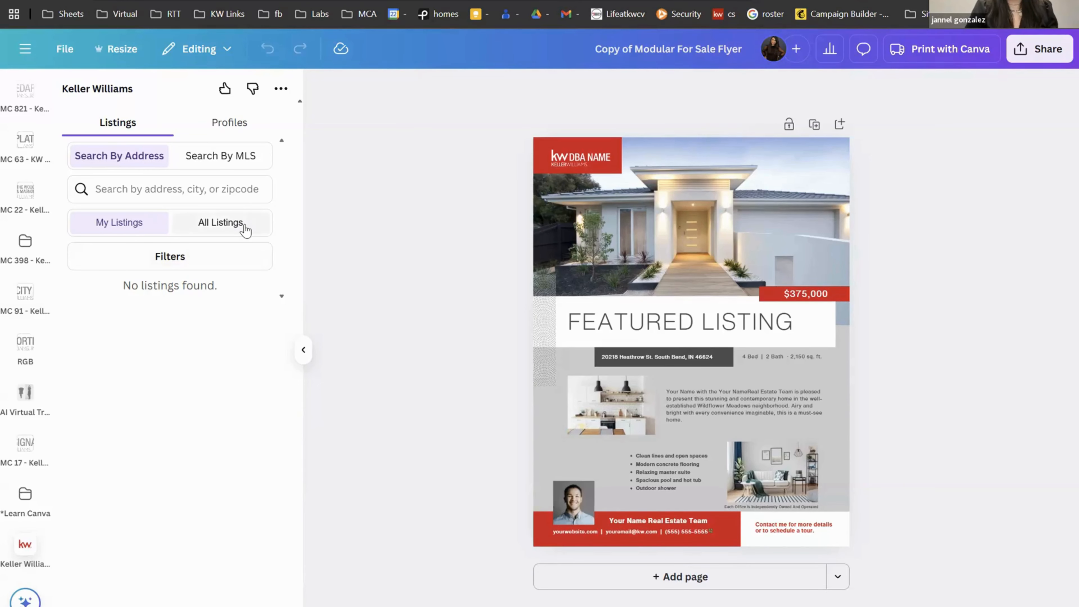
{"action": "left_click", "coordinate": [219, 227]}
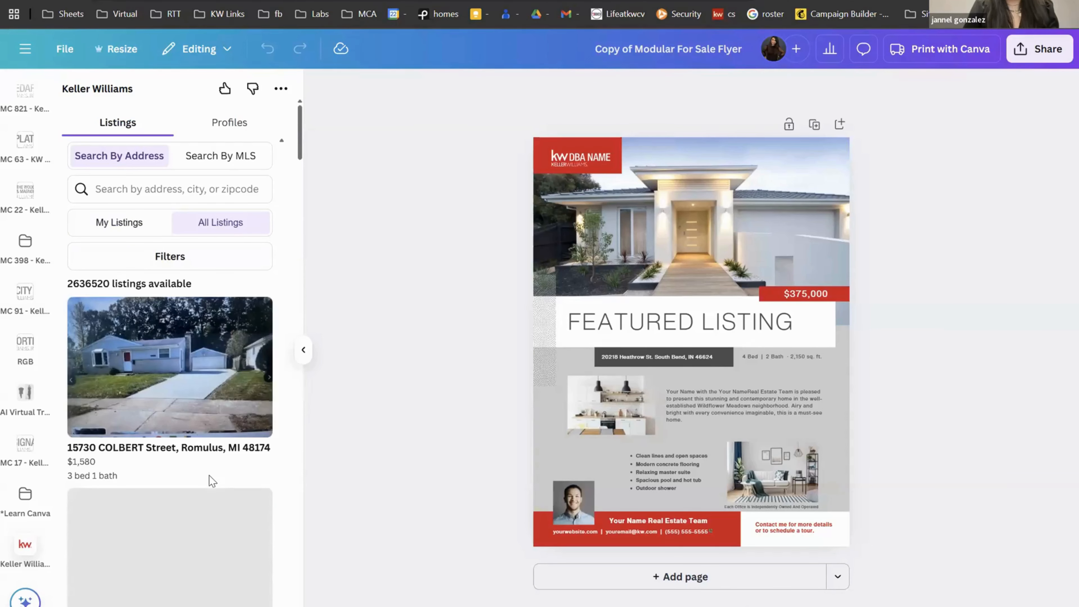
{"action": "scroll", "coordinate": [209, 477], "scroll_direction": "down", "scroll_amount": 3}
{"action": "scroll", "coordinate": [210, 479], "scroll_direction": "down", "scroll_amount": 1}
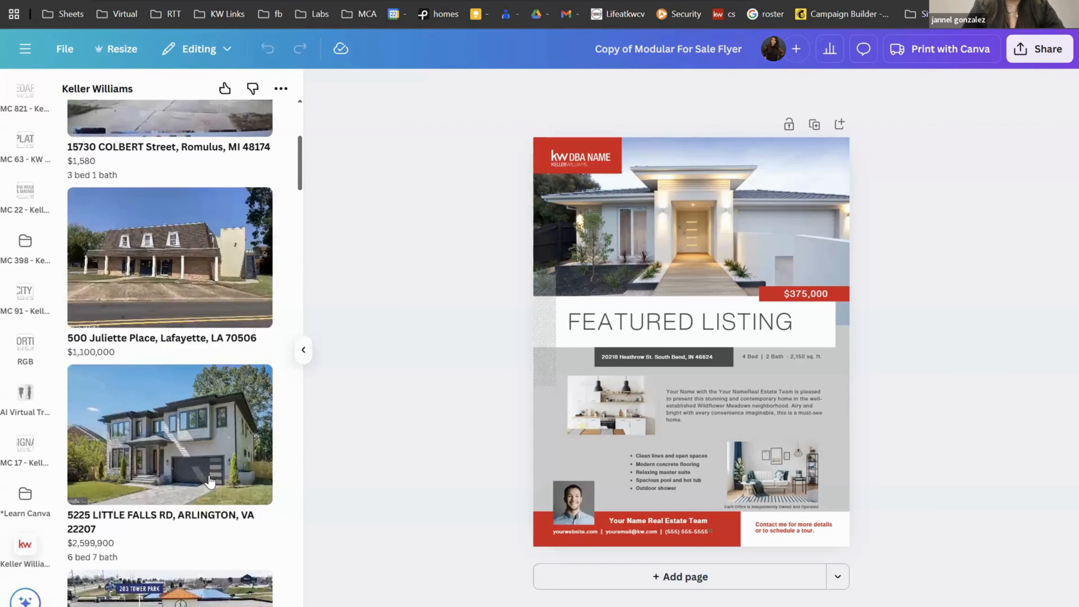
{"action": "scroll", "coordinate": [210, 479], "scroll_direction": "up", "scroll_amount": 6}
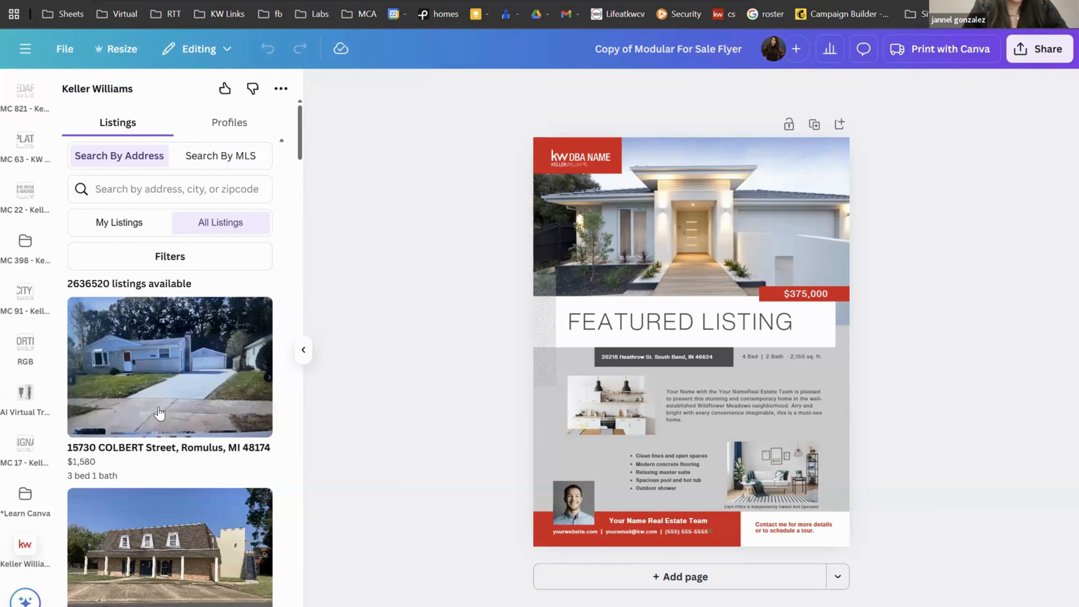
{"action": "scroll", "coordinate": [160, 412], "scroll_direction": "down", "scroll_amount": 5}
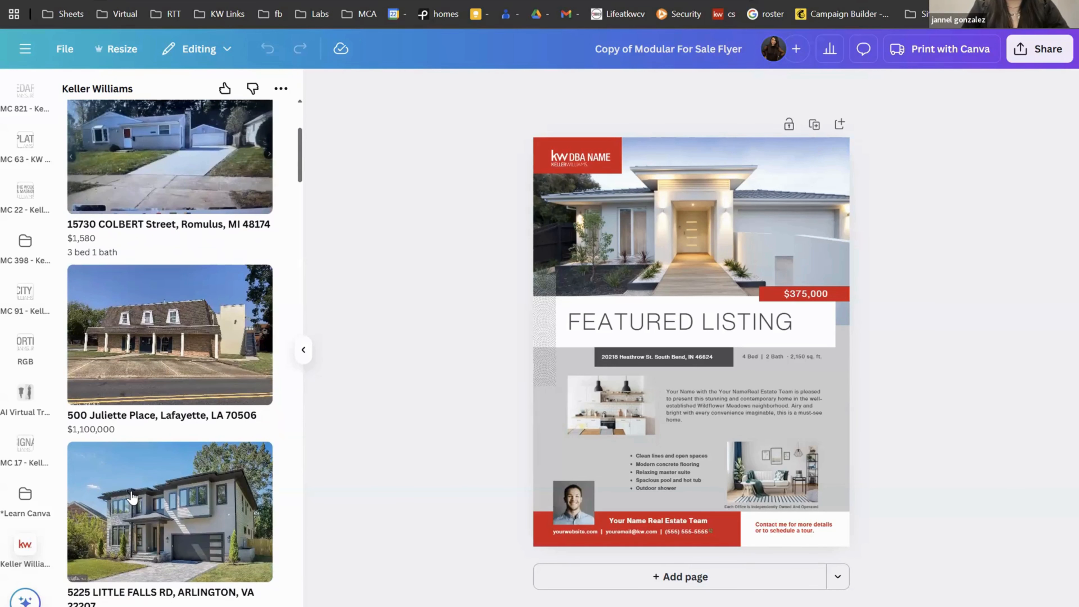
{"action": "scroll", "coordinate": [148, 488], "scroll_direction": "down", "scroll_amount": 3}
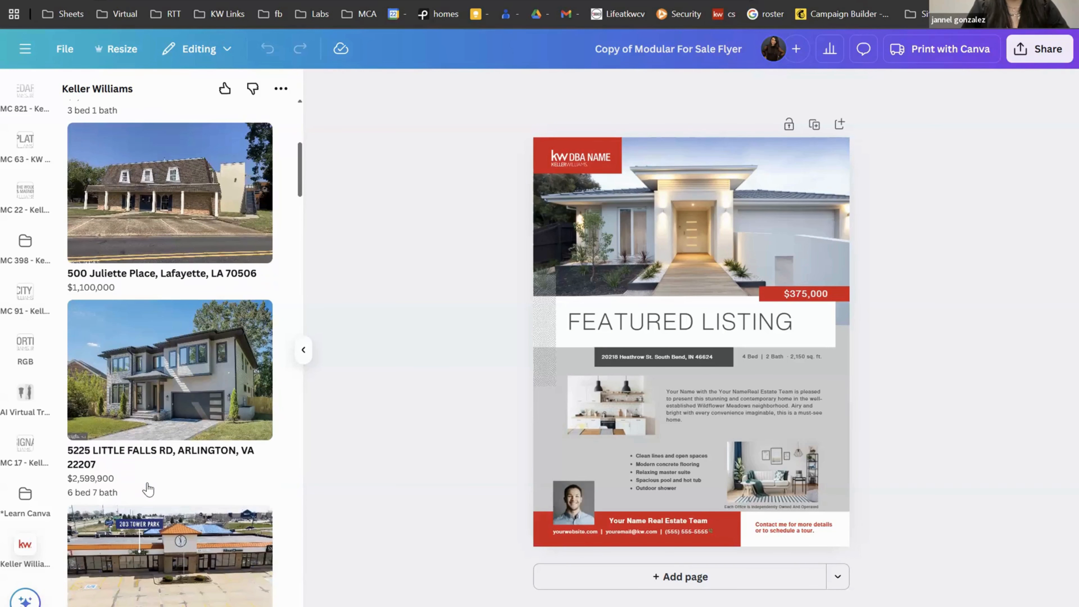
{"action": "left_click", "coordinate": [171, 339]}
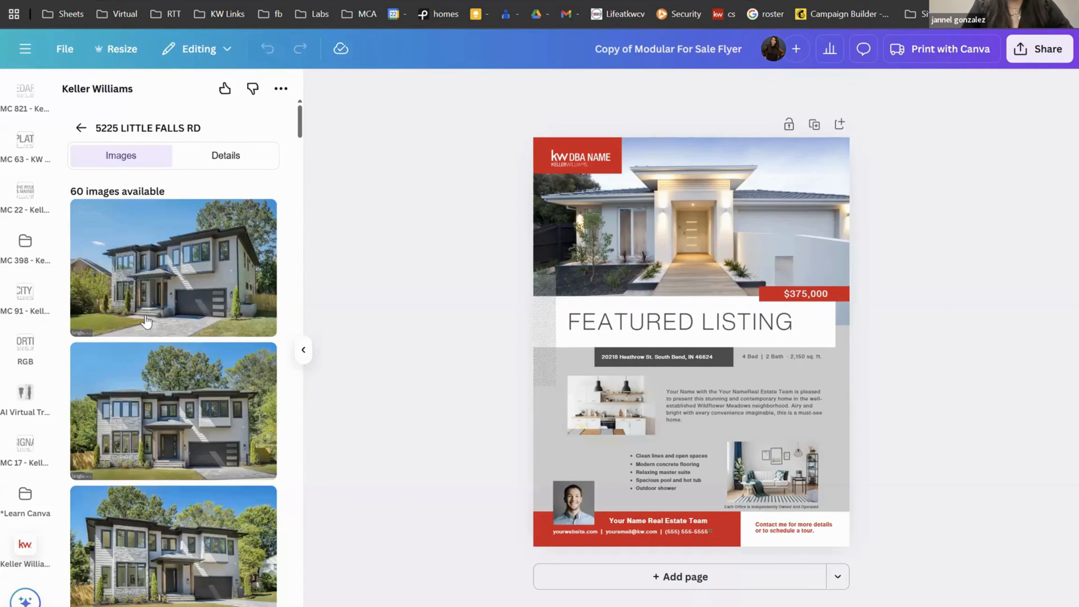
Step: Put the front exterior in the top photo frame and the bathroom photo in the kitchen frame
{"action": "left_click", "coordinate": [167, 270]}
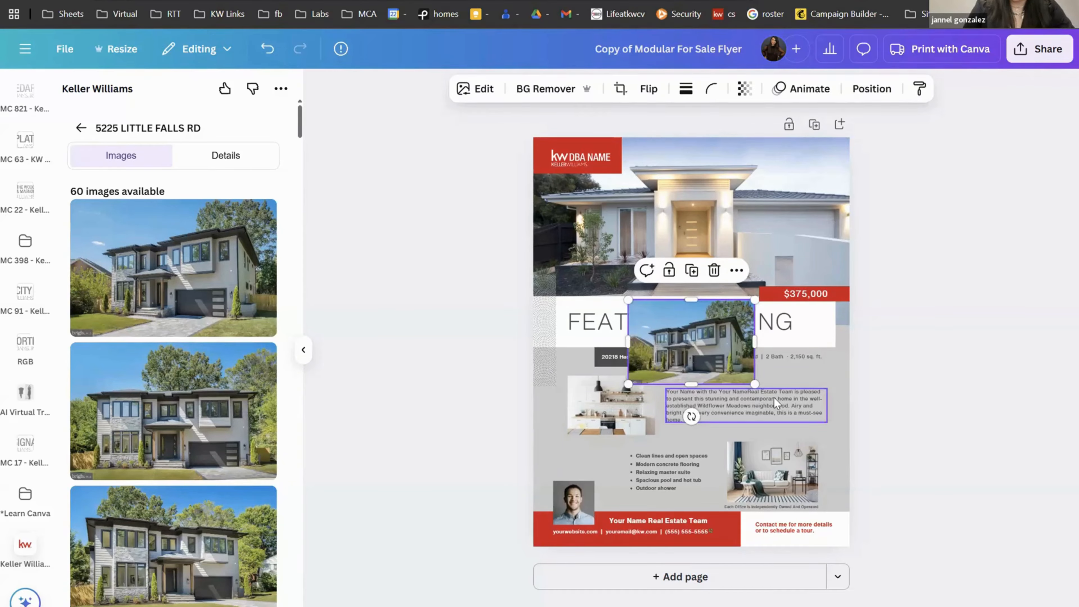
{"action": "key", "text": "Delete"}
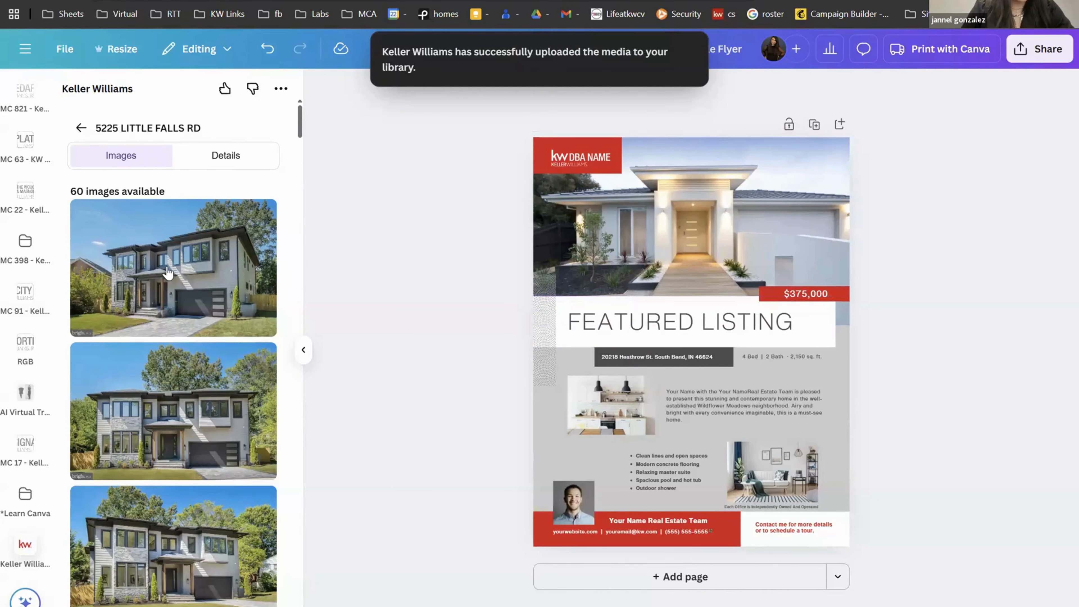
{"action": "left_click_drag", "start_coordinate": [168, 271], "coordinate": [554, 223]}
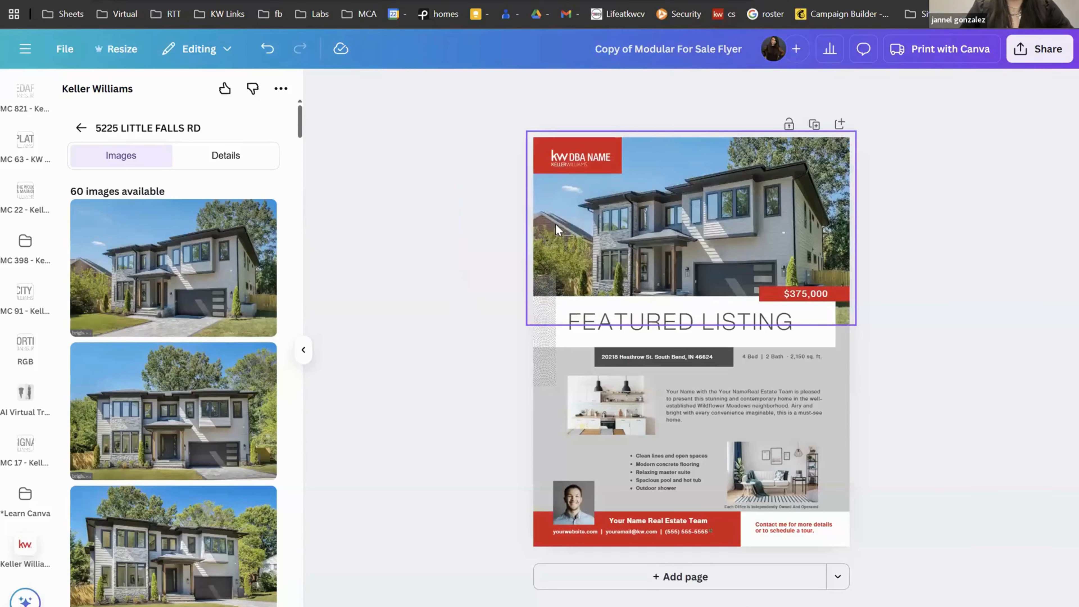
{"action": "scroll", "coordinate": [186, 425], "scroll_direction": "down", "scroll_amount": 10}
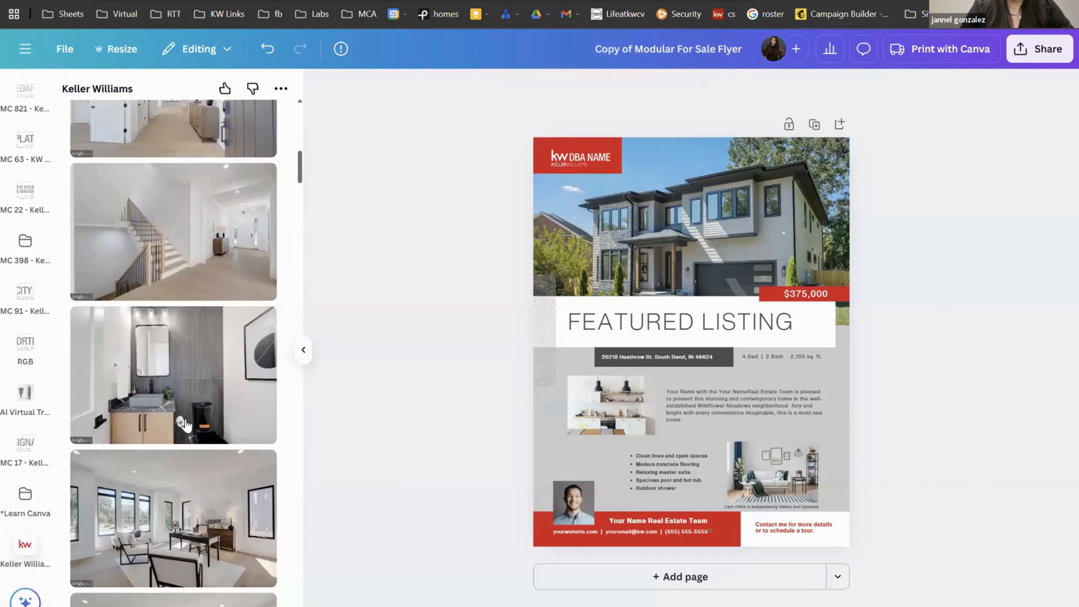
{"action": "left_click_drag", "start_coordinate": [274, 332], "coordinate": [613, 396]}
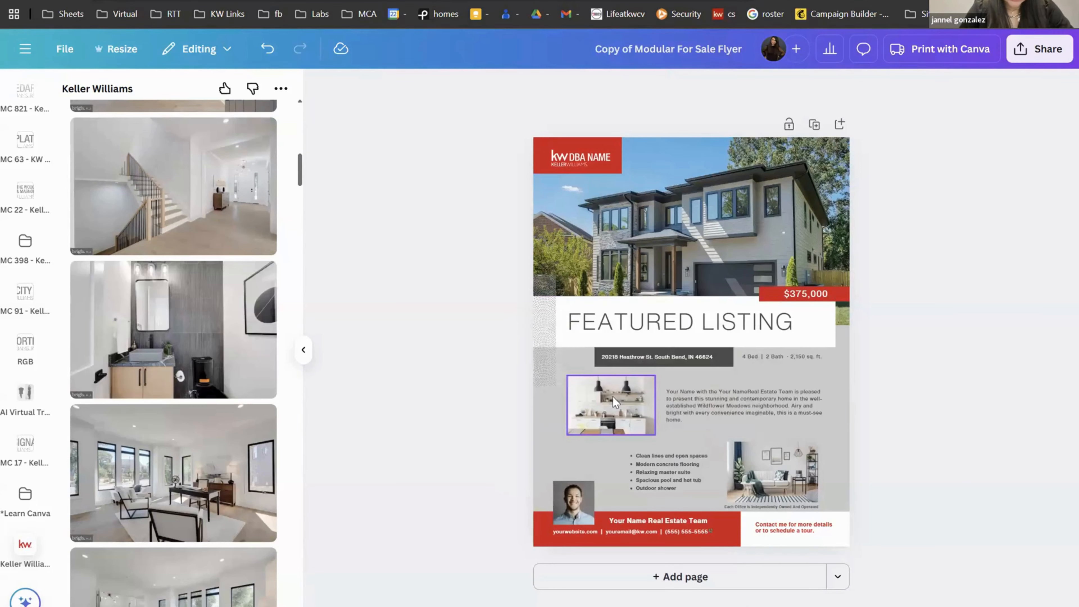
Step: Drag a living-room image from the listing gallery onto the lower-right photo frame
{"action": "scroll", "coordinate": [180, 399], "scroll_direction": "down", "scroll_amount": 3}
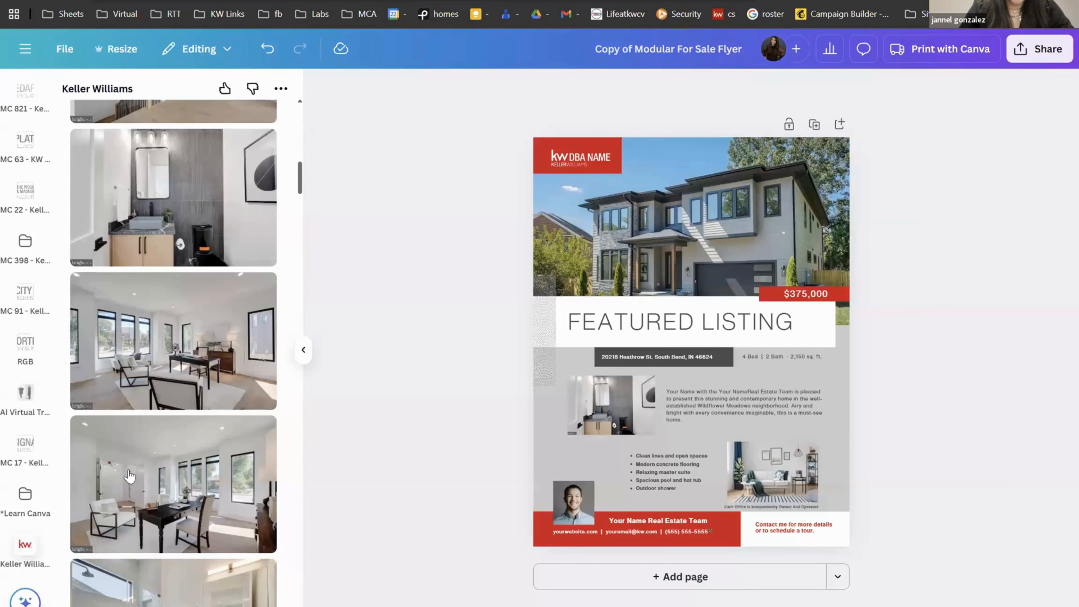
{"action": "scroll", "coordinate": [156, 394], "scroll_direction": "down", "scroll_amount": 5}
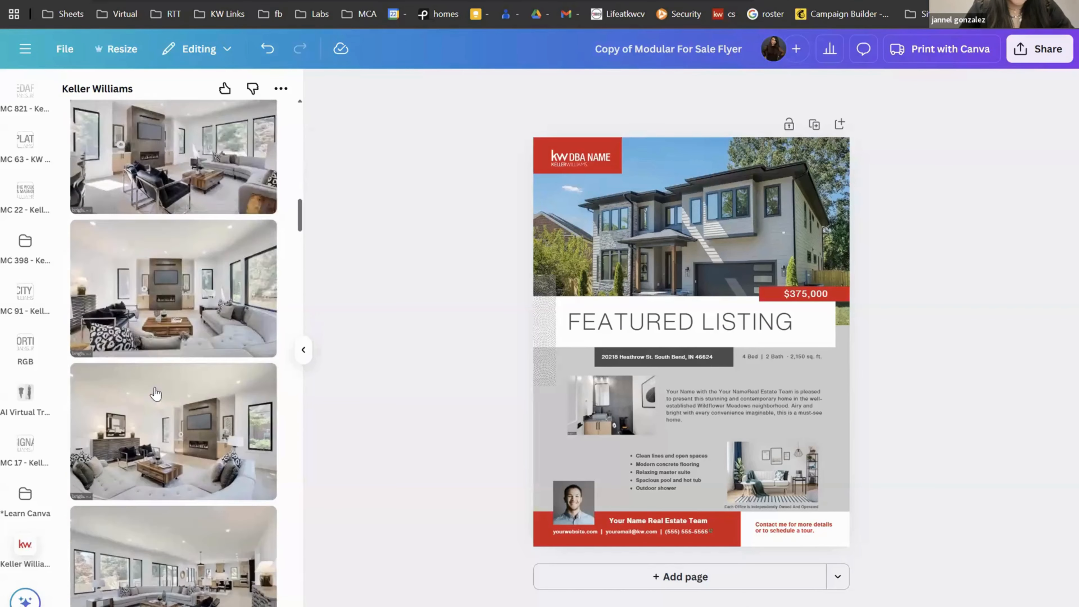
{"action": "scroll", "coordinate": [155, 393], "scroll_direction": "down", "scroll_amount": 2}
{"action": "left_click_drag", "start_coordinate": [188, 524], "coordinate": [789, 465]}
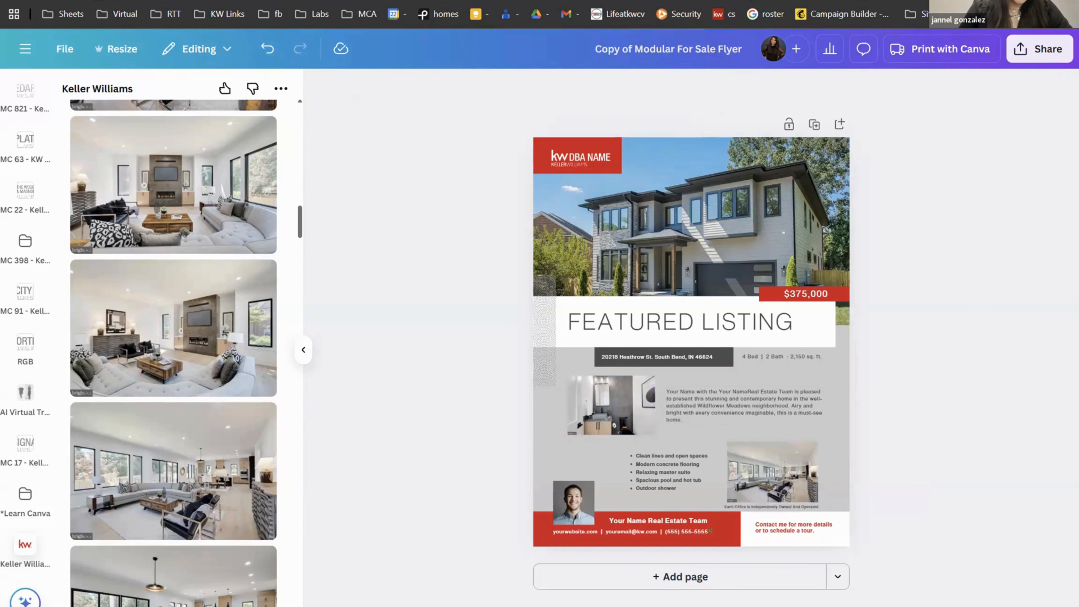
{"action": "scroll", "coordinate": [34, 245], "scroll_direction": "up", "scroll_amount": 5}
{"action": "scroll", "coordinate": [34, 244], "scroll_direction": "up", "scroll_amount": 12}
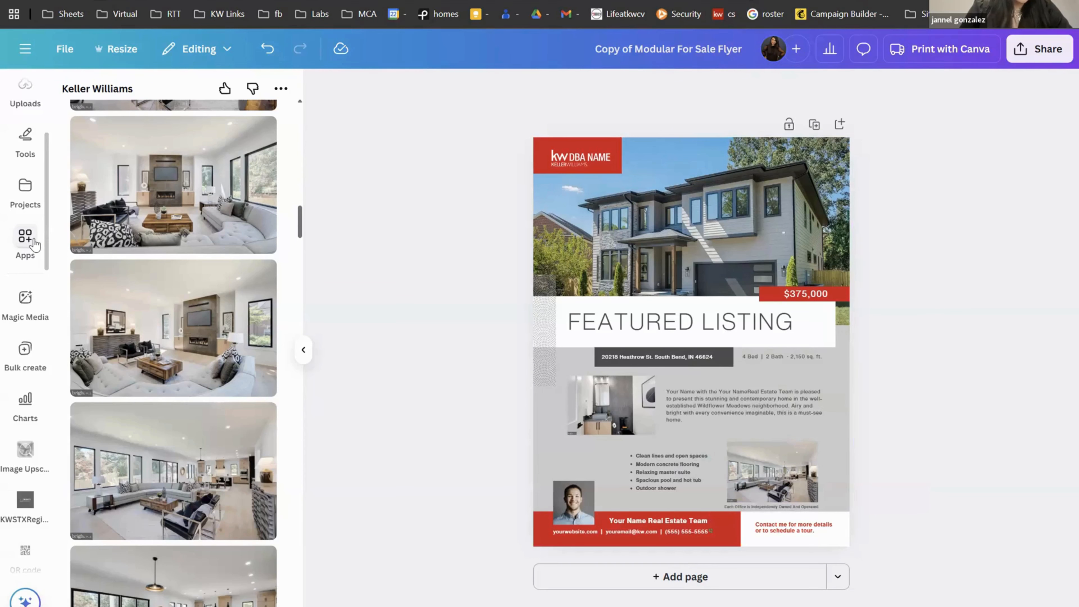
{"action": "scroll", "coordinate": [34, 244], "scroll_direction": "up", "scroll_amount": 5}
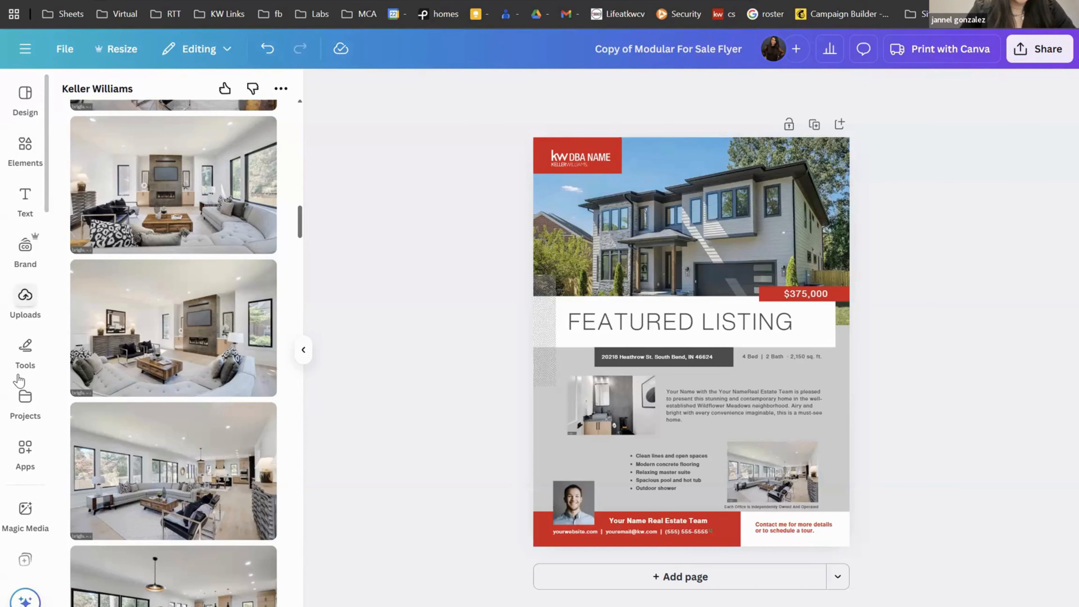
{"action": "scroll", "coordinate": [17, 374], "scroll_direction": "down", "scroll_amount": 2}
{"action": "scroll", "coordinate": [17, 379], "scroll_direction": "down", "scroll_amount": 1}
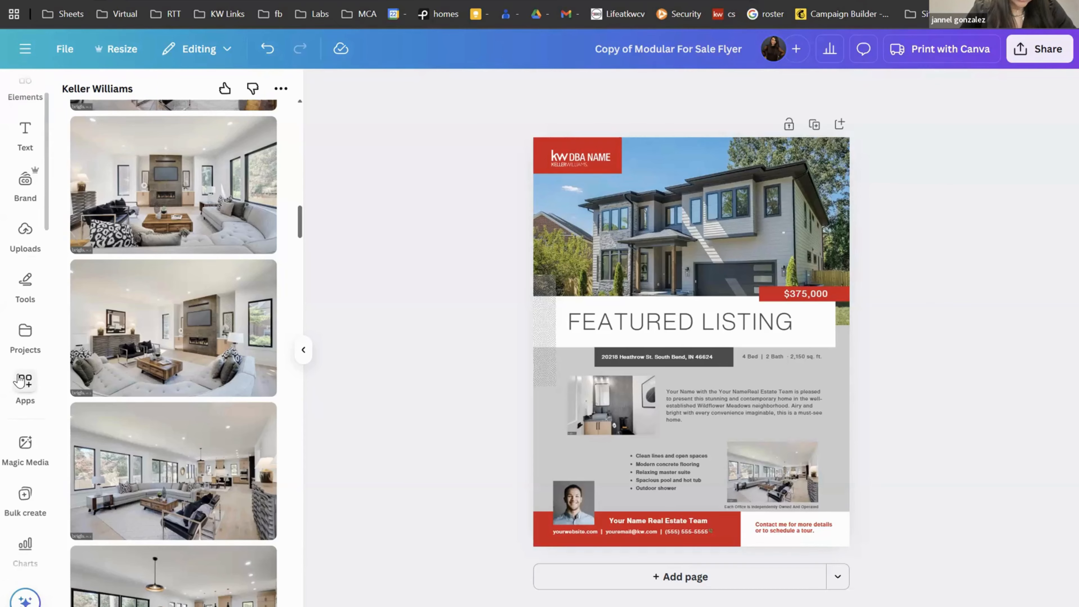
{"action": "scroll", "coordinate": [19, 379], "scroll_direction": "down", "scroll_amount": 10}
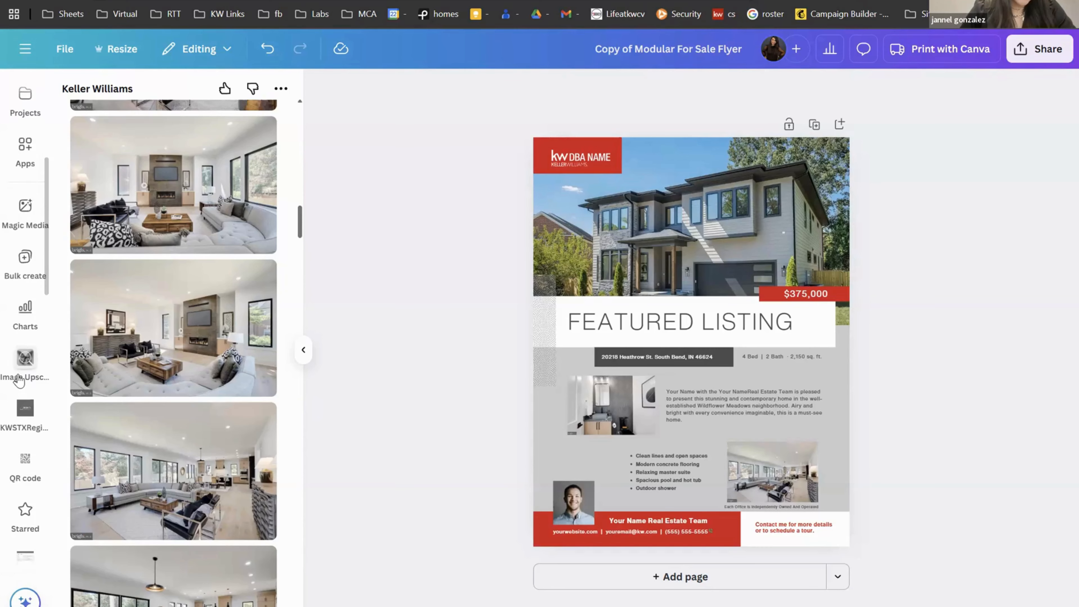
{"action": "scroll", "coordinate": [19, 379], "scroll_direction": "down", "scroll_amount": 5}
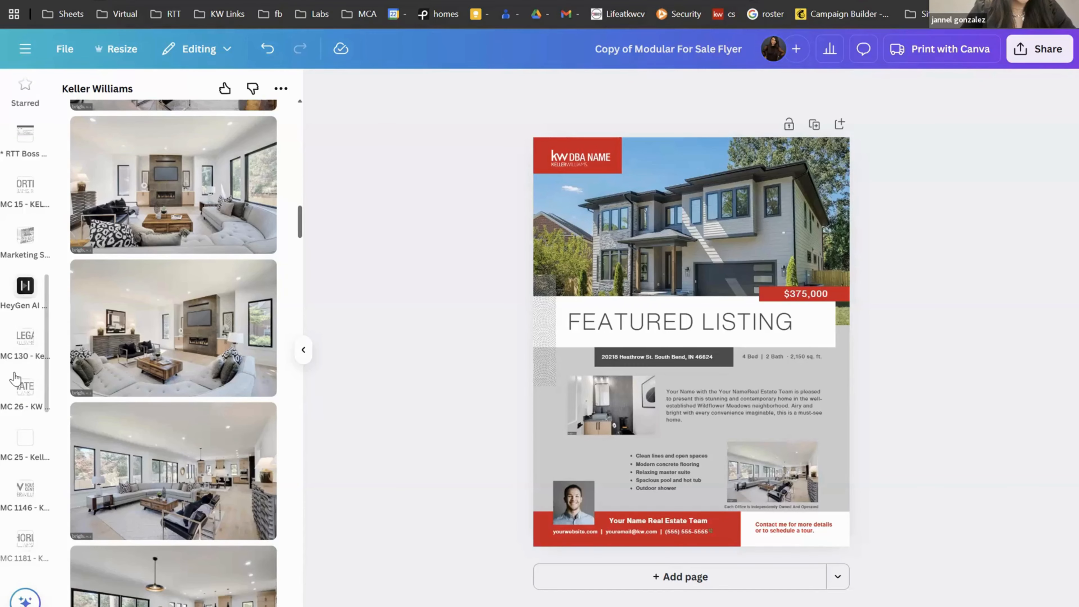
{"action": "scroll", "coordinate": [17, 378], "scroll_direction": "up", "scroll_amount": 8}
{"action": "scroll", "coordinate": [15, 378], "scroll_direction": "up", "scroll_amount": 8}
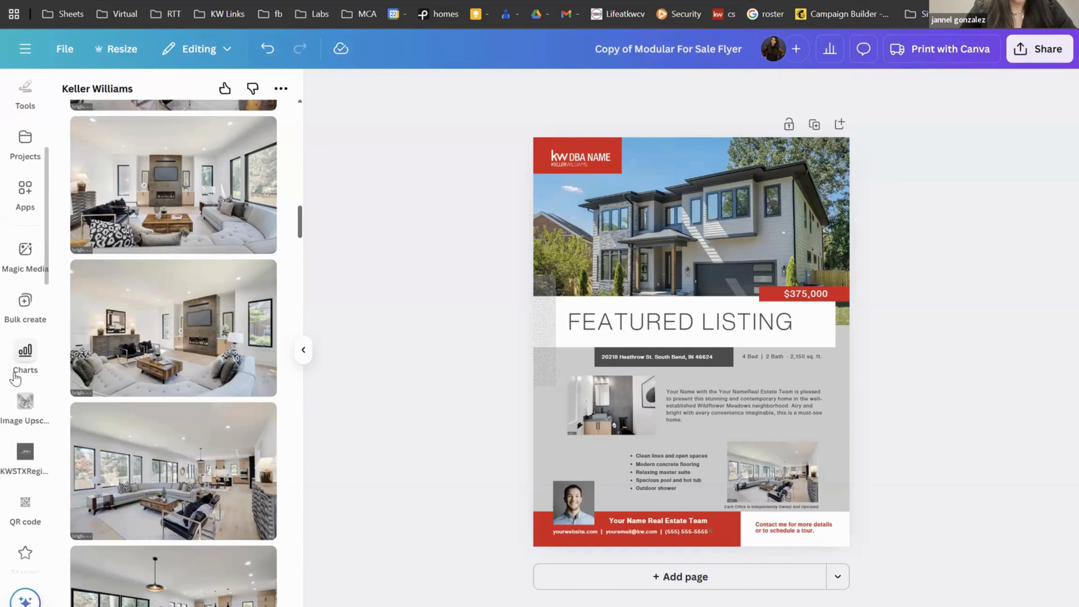
{"action": "scroll", "coordinate": [13, 378], "scroll_direction": "up", "scroll_amount": 2}
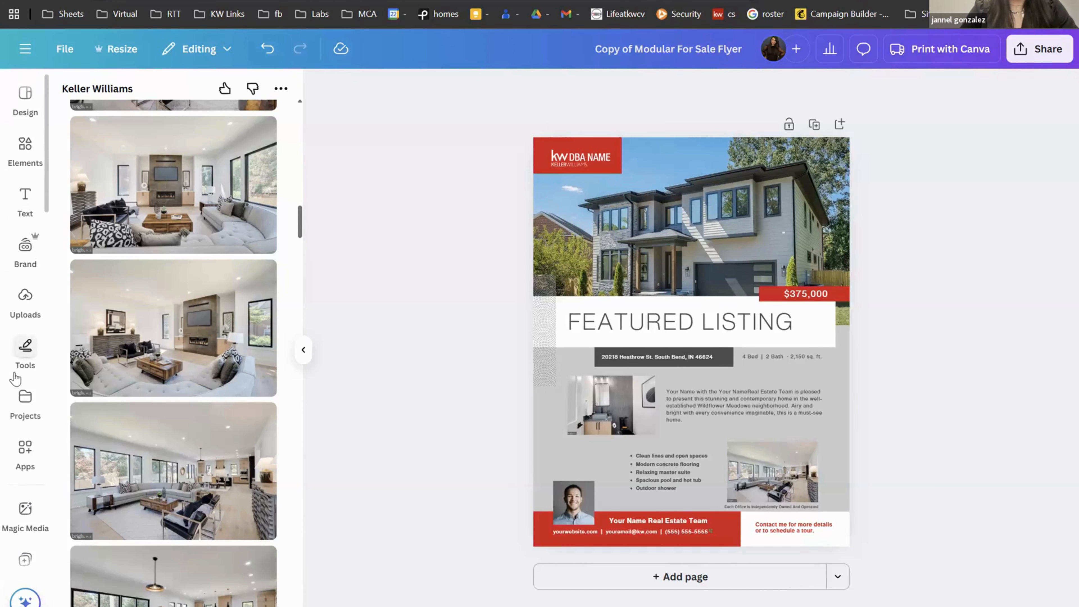
{"action": "left_click", "coordinate": [25, 466]}
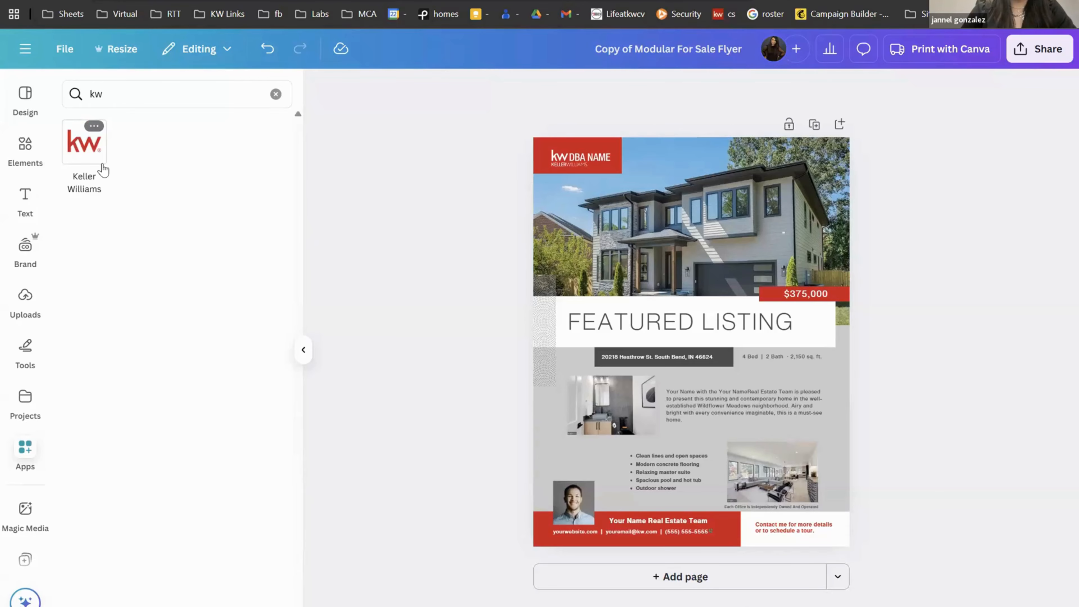
{"action": "left_click", "coordinate": [85, 147]}
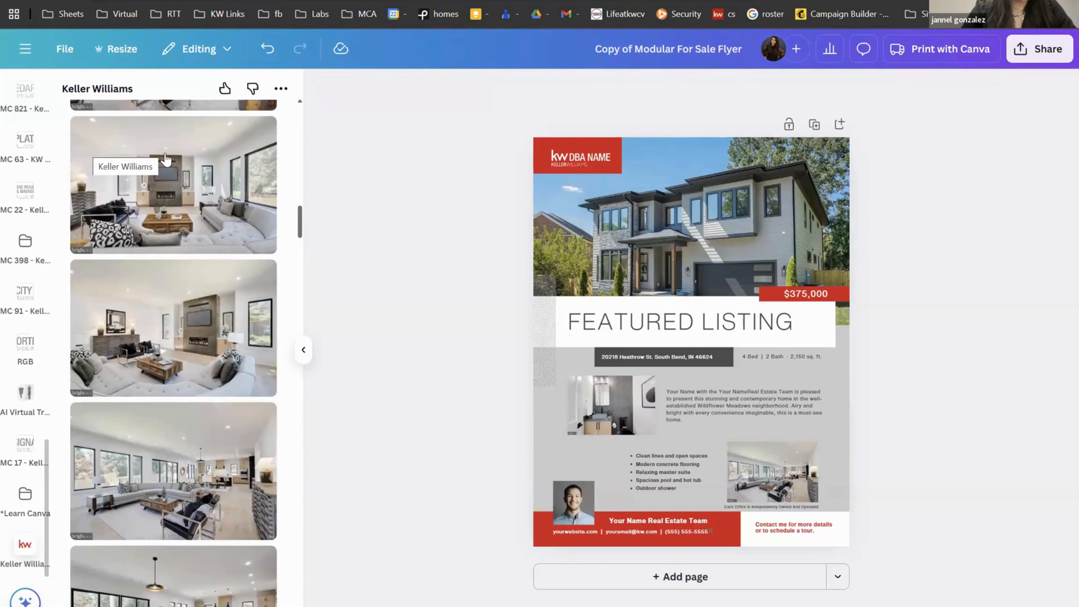
{"action": "left_click", "coordinate": [166, 159]}
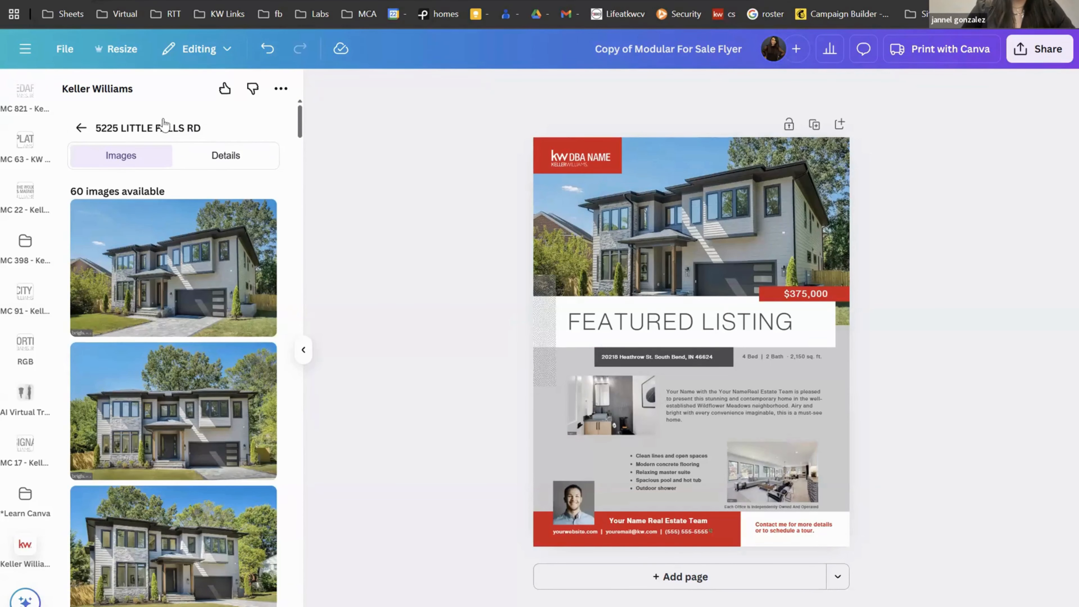
Step: Put the listing's $2,599,900 Current List Price into the flyer's price tag
{"action": "left_click", "coordinate": [229, 156]}
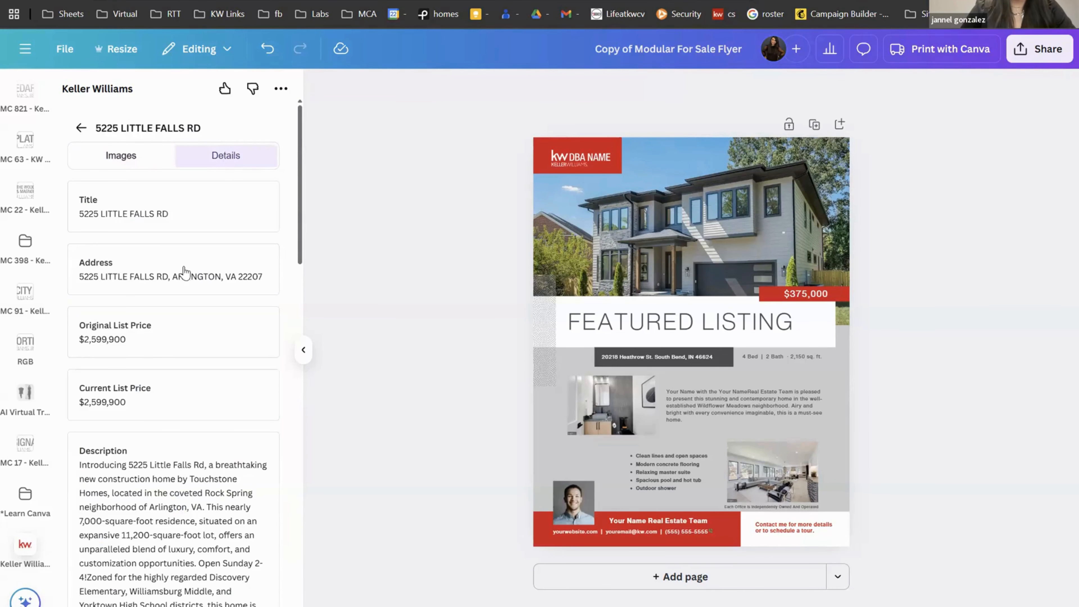
{"action": "scroll", "coordinate": [194, 502], "scroll_direction": "down", "scroll_amount": 5}
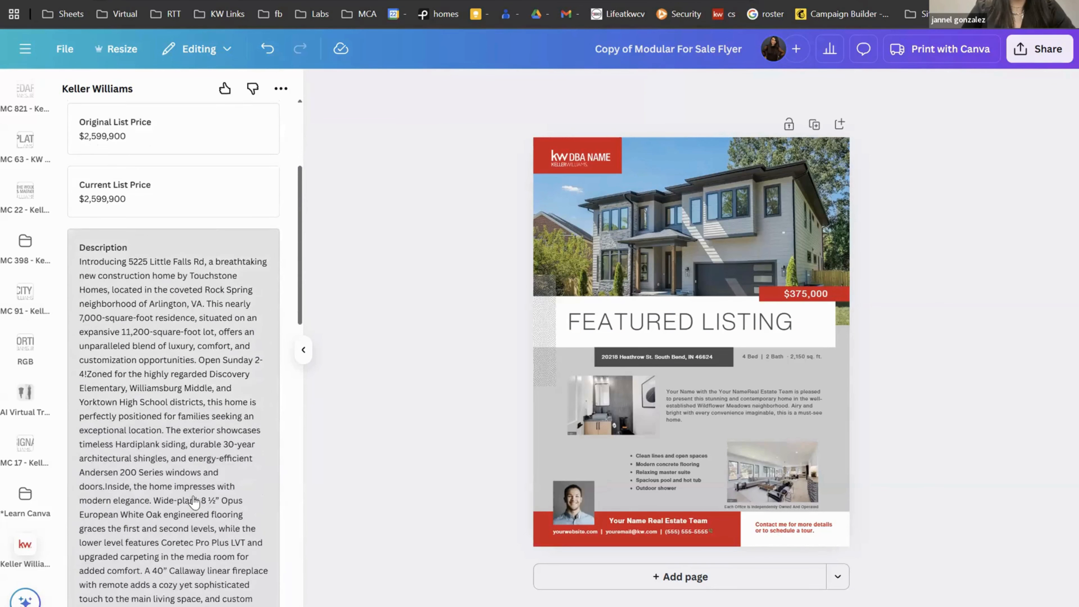
{"action": "scroll", "coordinate": [194, 502], "scroll_direction": "down", "scroll_amount": 10}
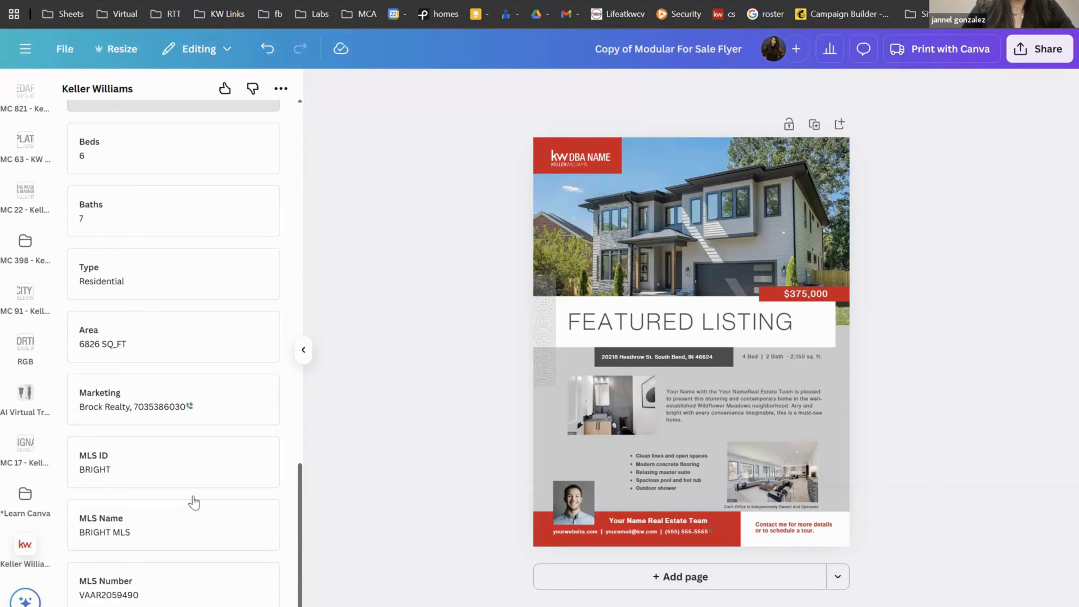
{"action": "scroll", "coordinate": [194, 502], "scroll_direction": "up", "scroll_amount": 15}
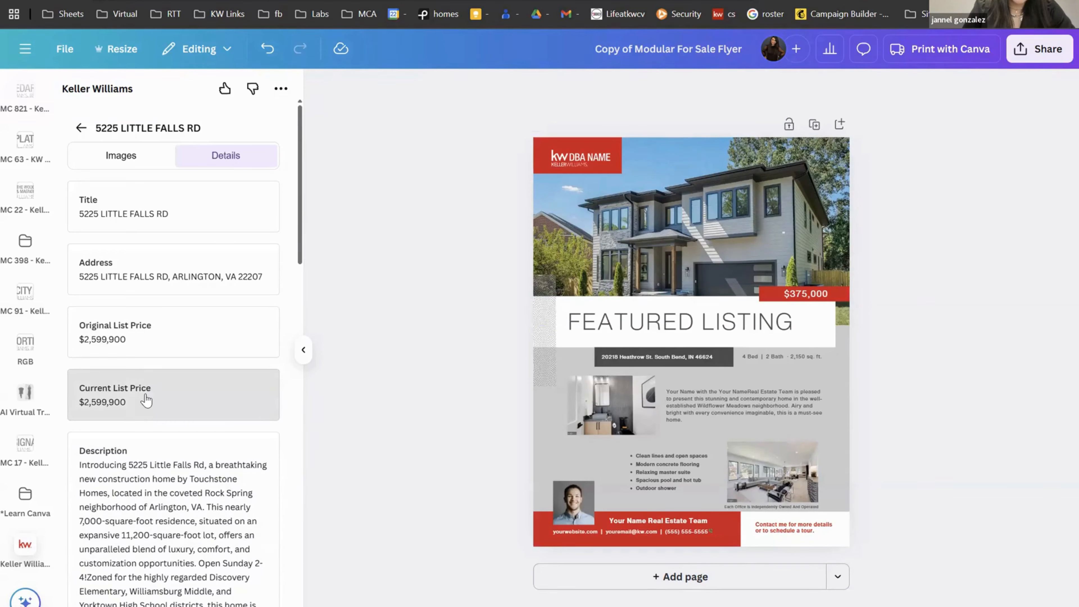
{"action": "left_click_drag", "start_coordinate": [147, 401], "coordinate": [822, 292]}
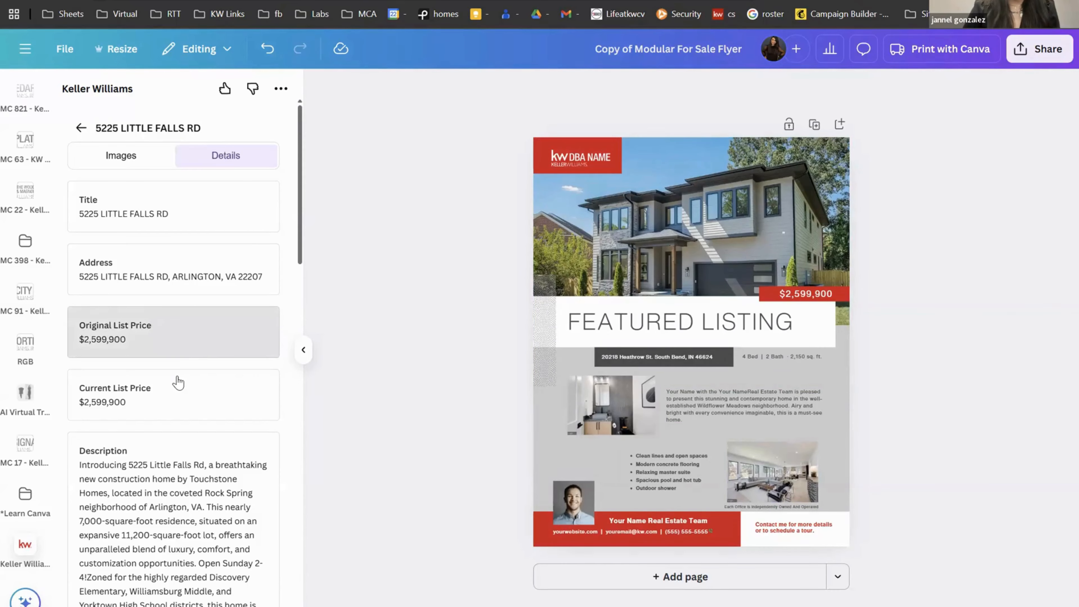
Step: Replace the flyer's body text with the listing's Description card
{"action": "scroll", "coordinate": [177, 380], "scroll_direction": "down", "scroll_amount": 4}
{"action": "scroll", "coordinate": [177, 382], "scroll_direction": "down", "scroll_amount": 6}
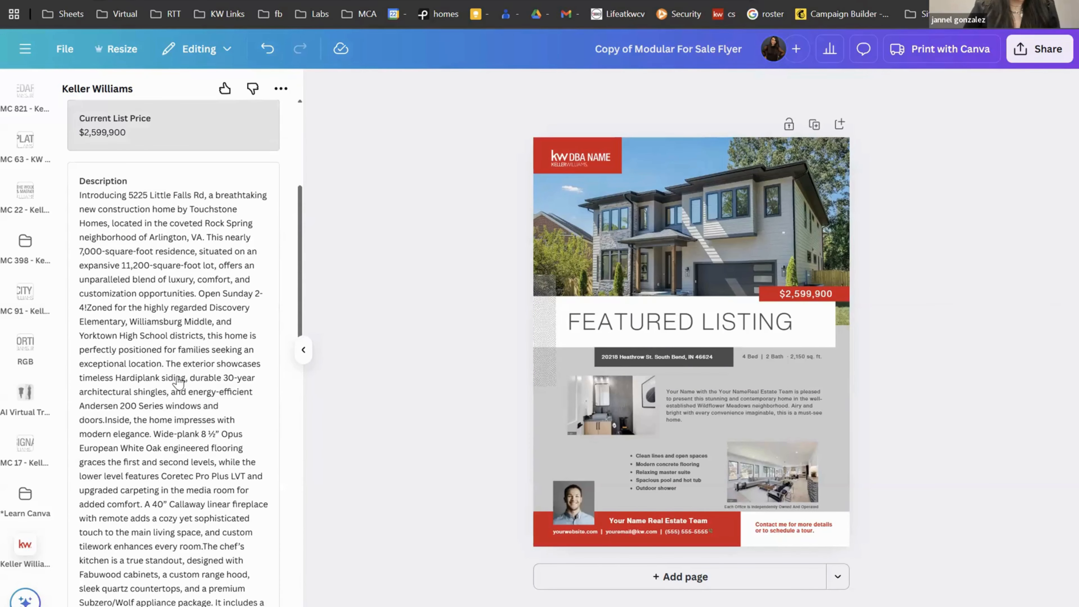
{"action": "scroll", "coordinate": [178, 381], "scroll_direction": "down", "scroll_amount": 10}
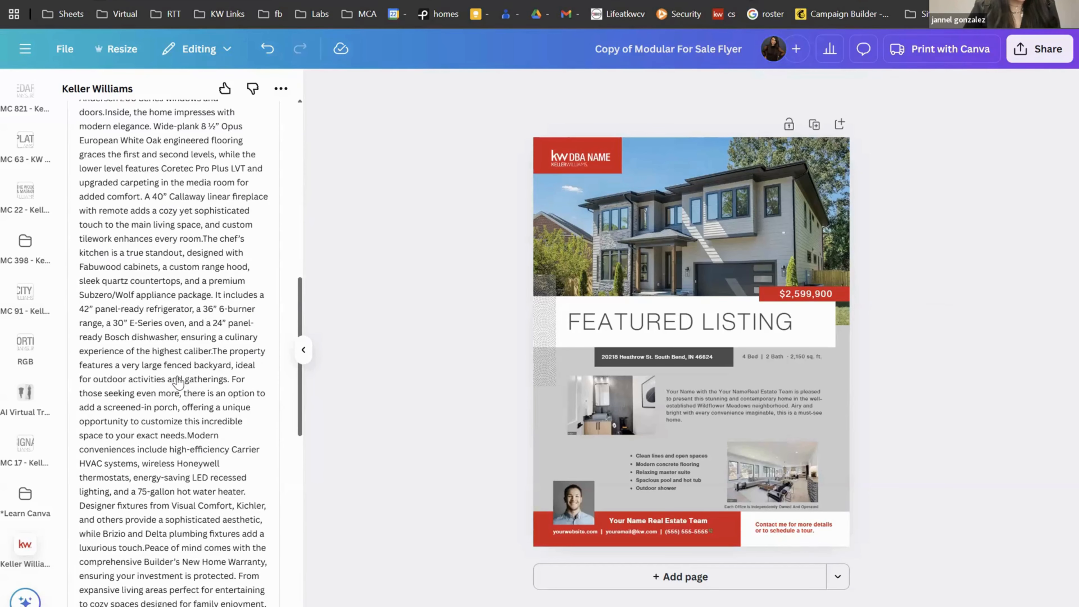
{"action": "scroll", "coordinate": [178, 382], "scroll_direction": "up", "scroll_amount": 20}
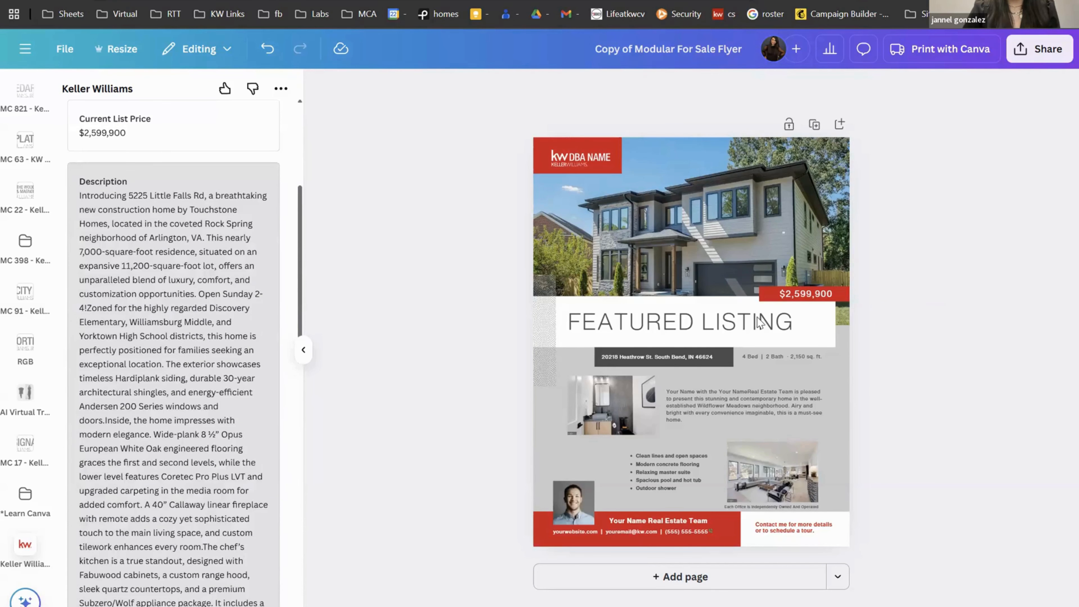
{"action": "left_click_drag", "start_coordinate": [165, 386], "coordinate": [743, 413]}
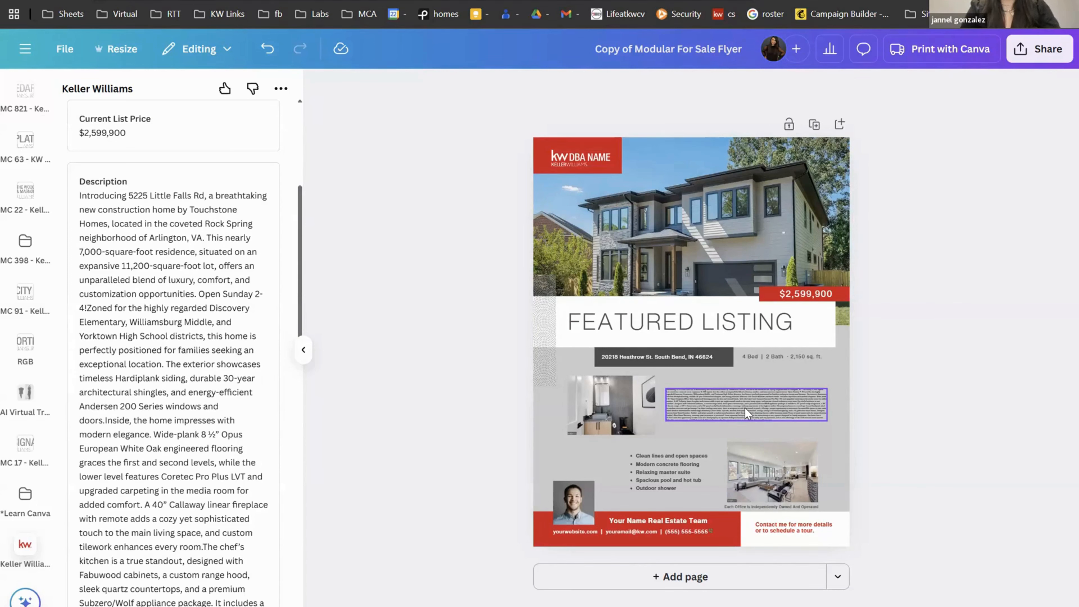
Step: Shorten the flyer's listing description with Magic Write's Shorten and replace the original text
{"action": "left_click", "coordinate": [744, 407]}
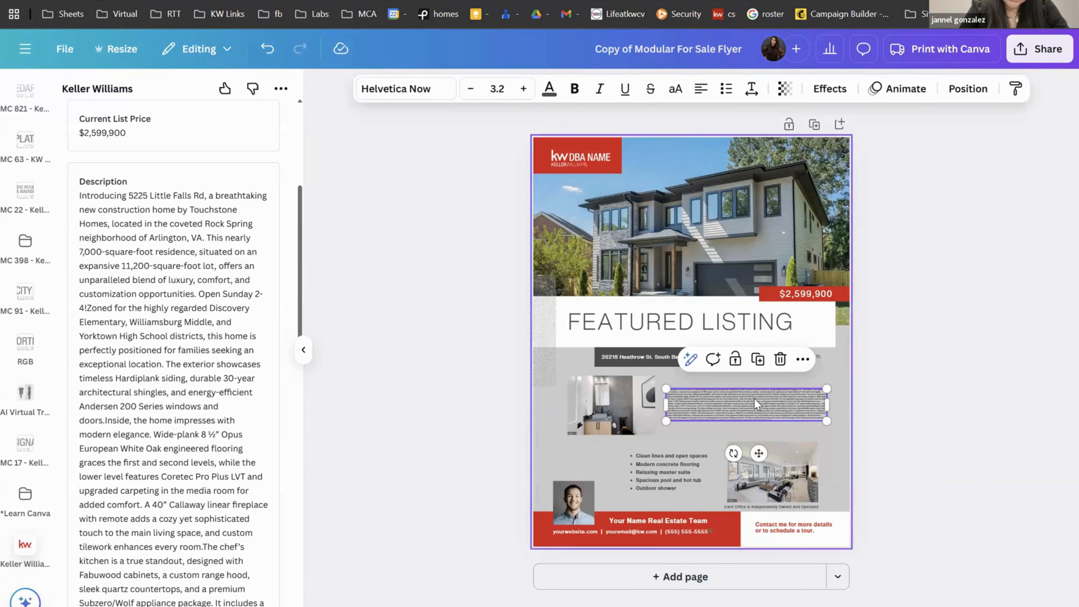
{"action": "left_click", "coordinate": [690, 361]}
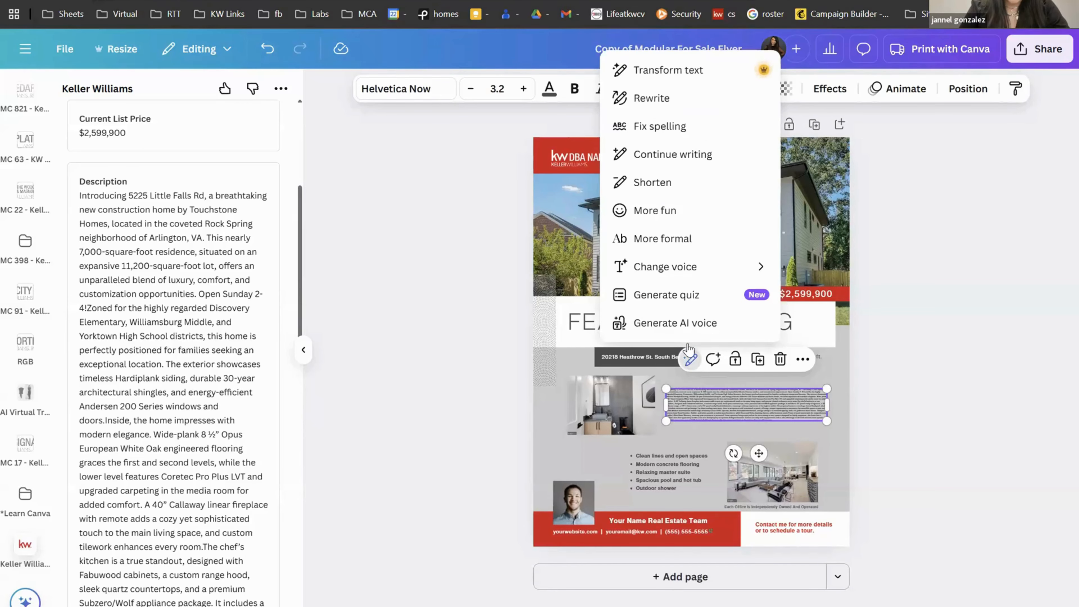
{"action": "left_click", "coordinate": [669, 196]}
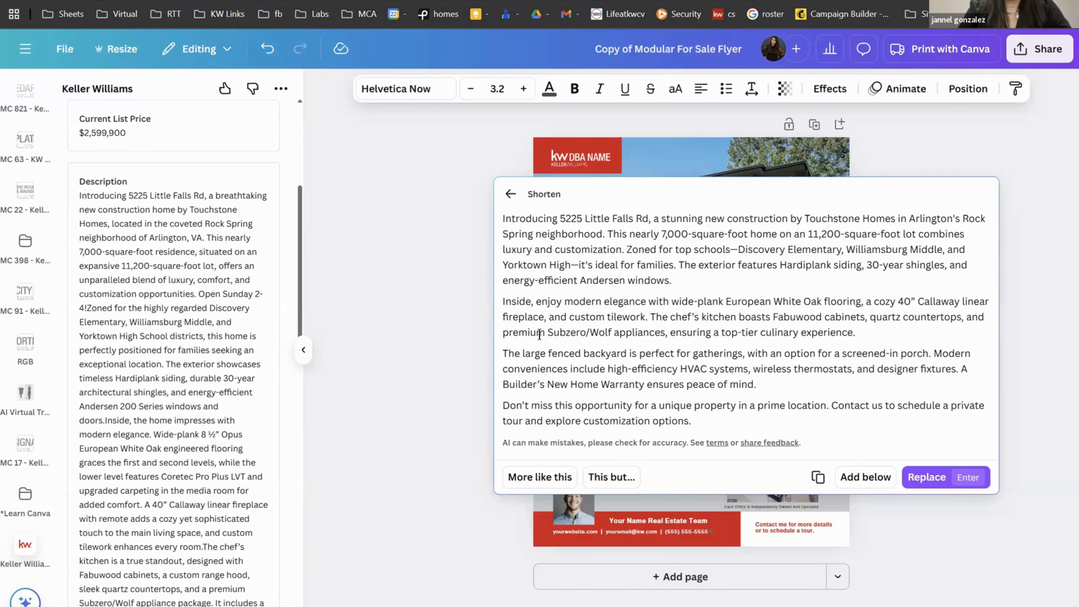
{"action": "scroll", "coordinate": [121, 441], "scroll_direction": "down", "scroll_amount": 10}
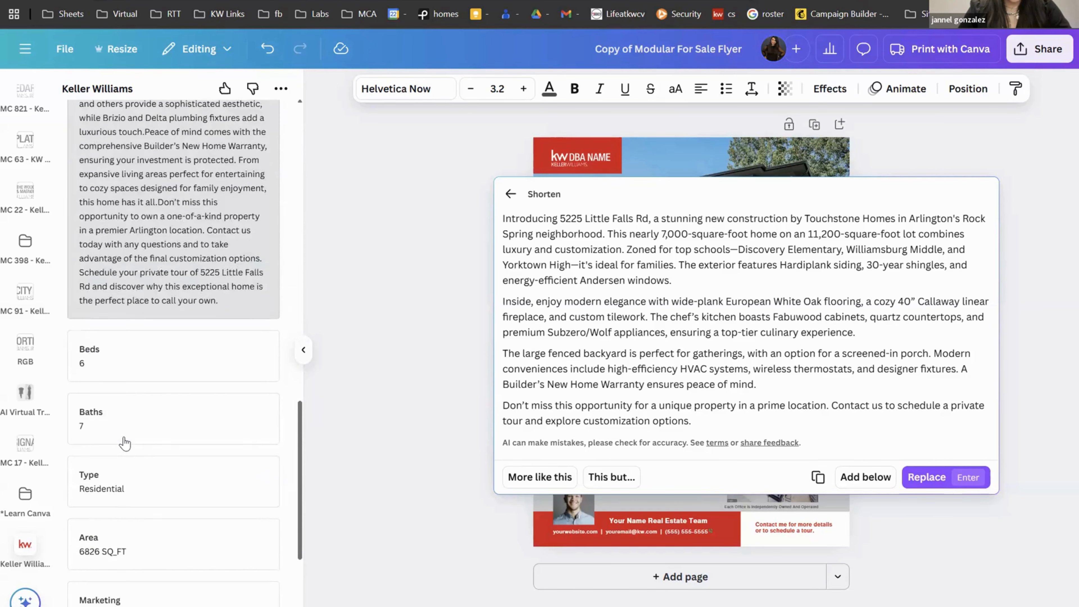
{"action": "scroll", "coordinate": [124, 443], "scroll_direction": "up", "scroll_amount": 3}
{"action": "scroll", "coordinate": [124, 443], "scroll_direction": "up", "scroll_amount": 9}
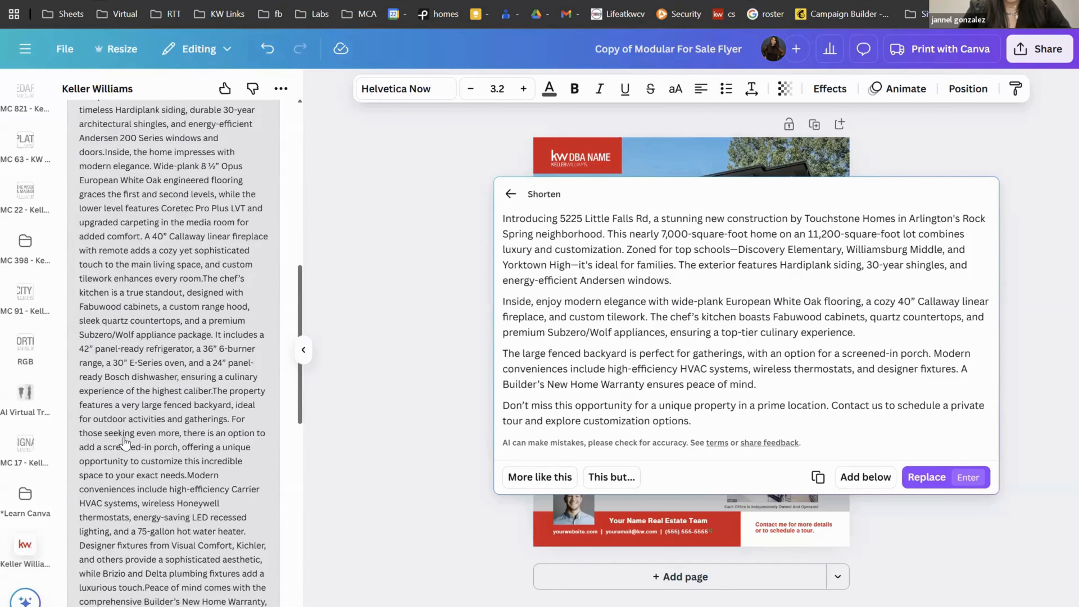
{"action": "scroll", "coordinate": [125, 443], "scroll_direction": "up", "scroll_amount": 7}
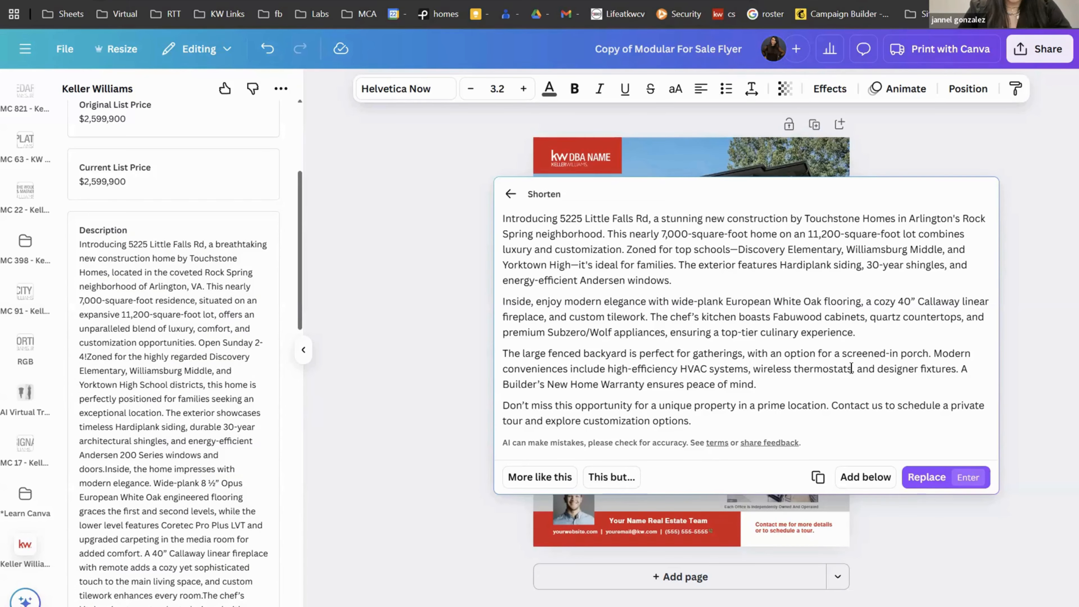
{"action": "left_click", "coordinate": [924, 481]}
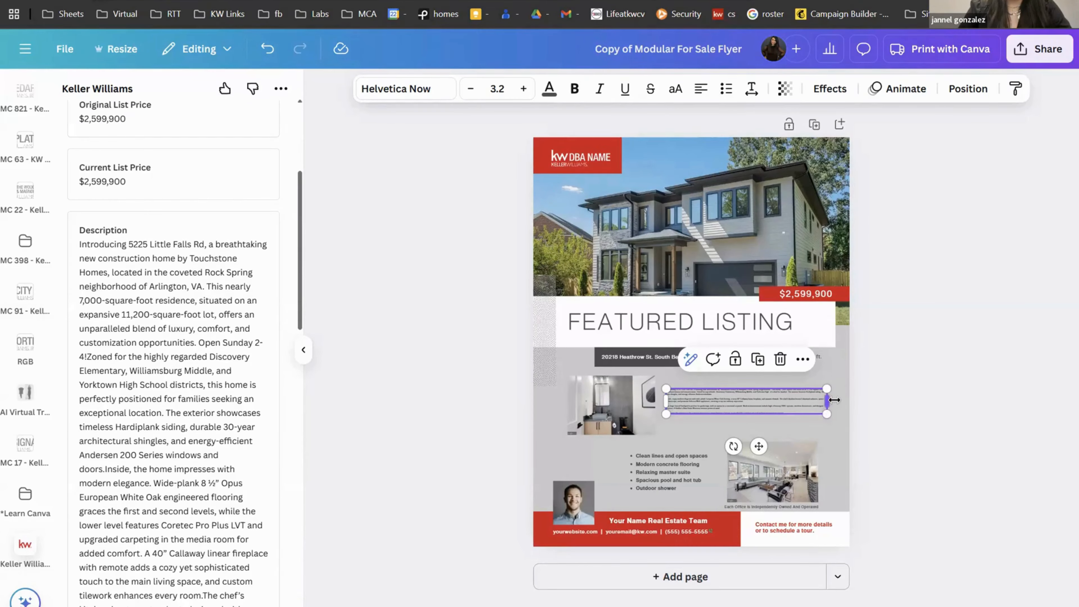
Step: Resize and reposition the description text box and nudge the bathroom photo up-left
{"action": "left_click_drag", "start_coordinate": [827, 399], "coordinate": [742, 410]}
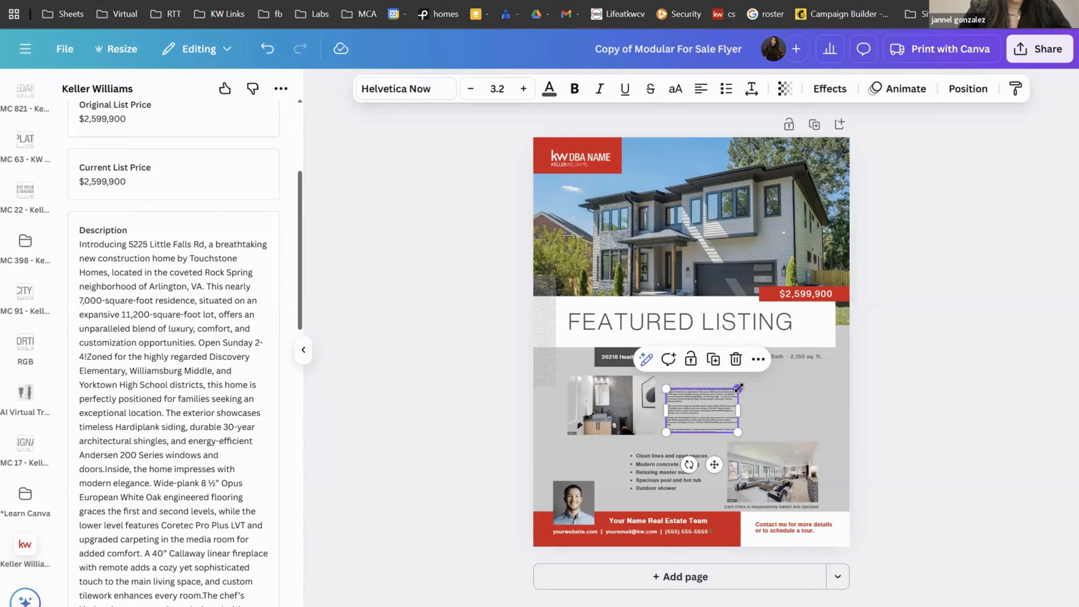
{"action": "left_click_drag", "start_coordinate": [738, 388], "coordinate": [828, 343]}
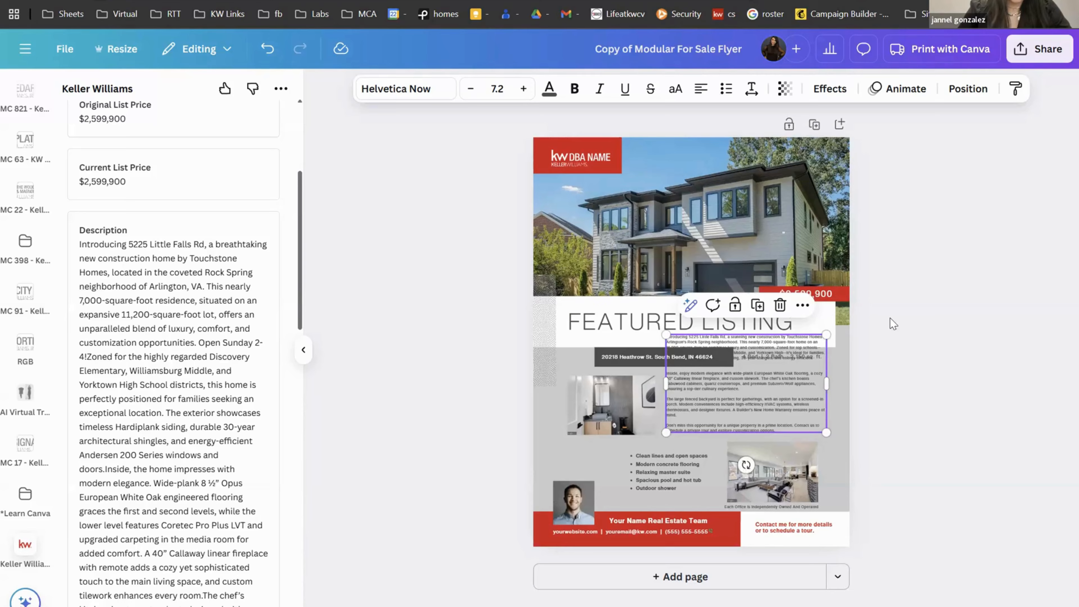
{"action": "left_click_drag", "start_coordinate": [802, 367], "coordinate": [800, 405]}
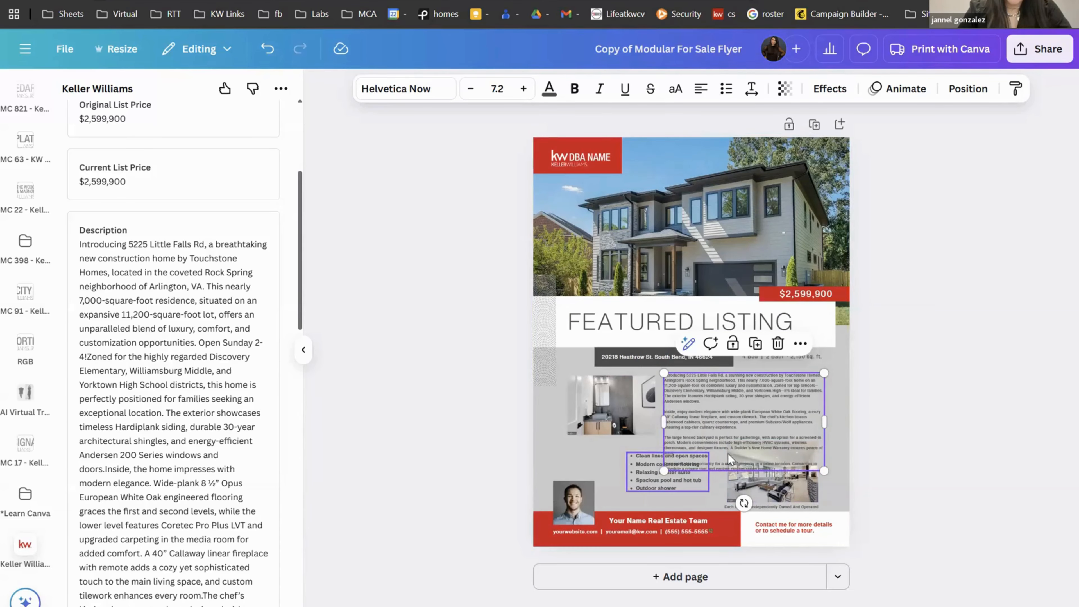
{"action": "left_click_drag", "start_coordinate": [613, 398], "coordinate": [596, 391]}
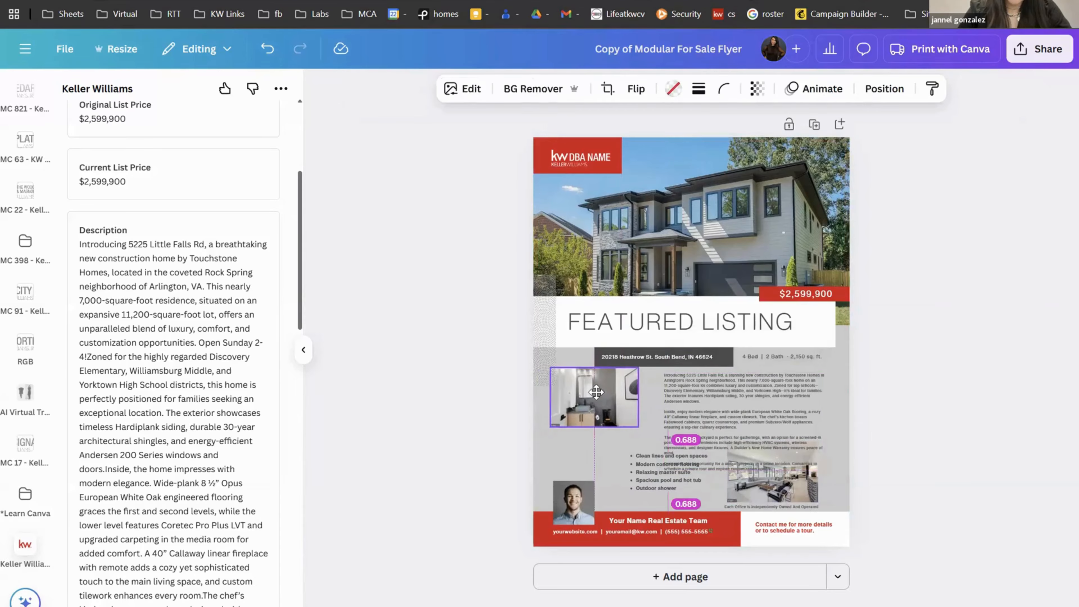
{"action": "left_click_drag", "start_coordinate": [664, 396], "coordinate": [649, 419]}
{"action": "left_click", "coordinate": [666, 399]}
{"action": "left_click_drag", "start_coordinate": [825, 412], "coordinate": [836, 410]}
Step: Move the bullet list, widen the description box, shift the living-room photo left, and zoom in
{"action": "left_click", "coordinate": [655, 487]}
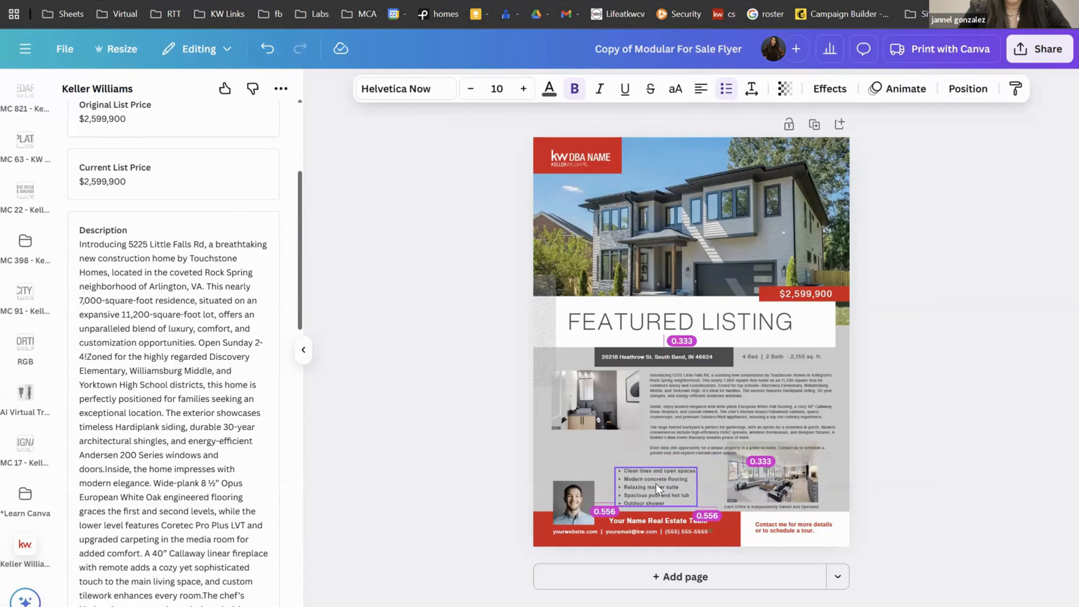
{"action": "left_click_drag", "start_coordinate": [656, 487], "coordinate": [641, 499]}
{"action": "left_click", "coordinate": [746, 486]}
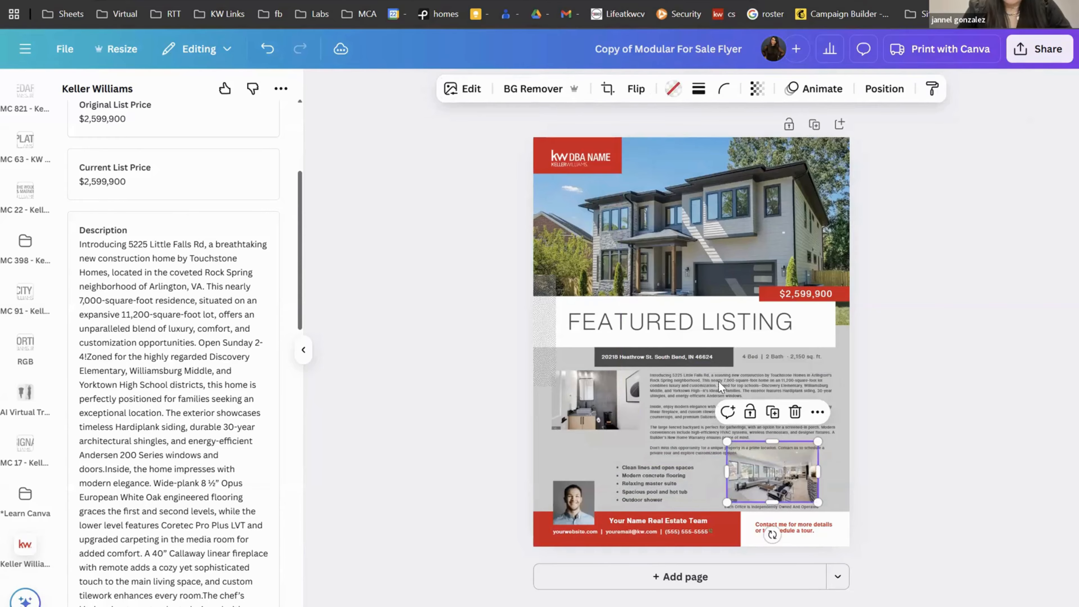
{"action": "left_click", "coordinate": [828, 451]}
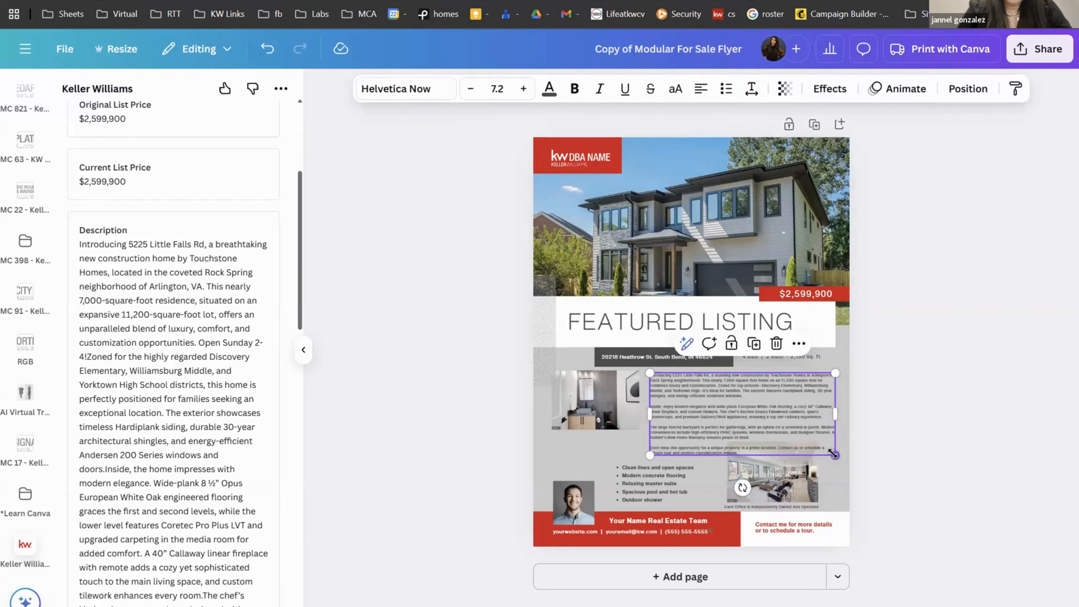
{"action": "left_click_drag", "start_coordinate": [833, 453], "coordinate": [790, 446]}
{"action": "left_click", "coordinate": [795, 464]}
{"action": "left_click", "coordinate": [722, 383]}
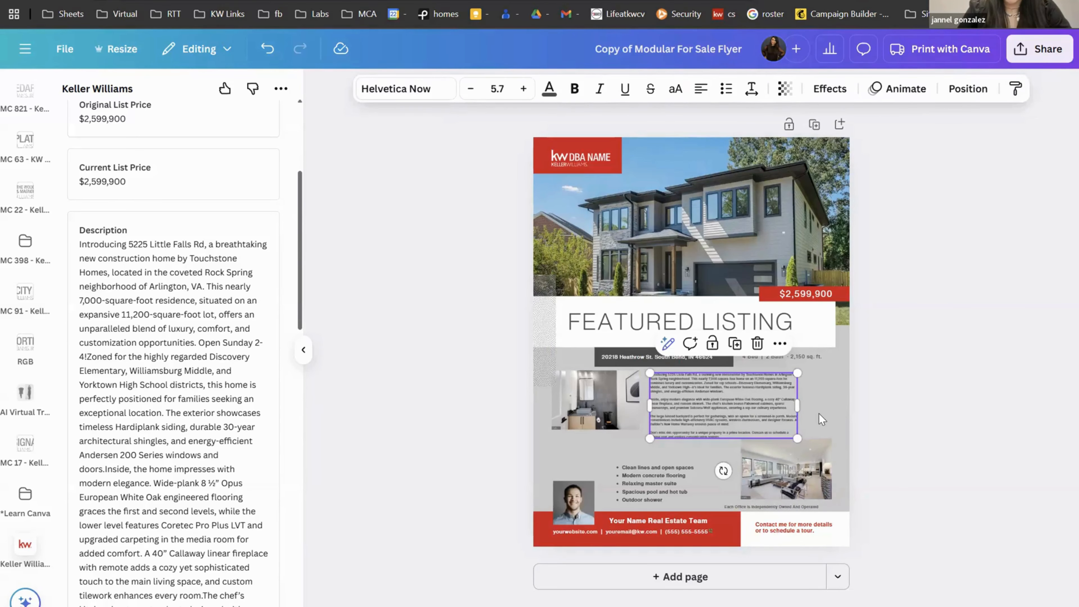
{"action": "left_click_drag", "start_coordinate": [798, 404], "coordinate": [829, 402]}
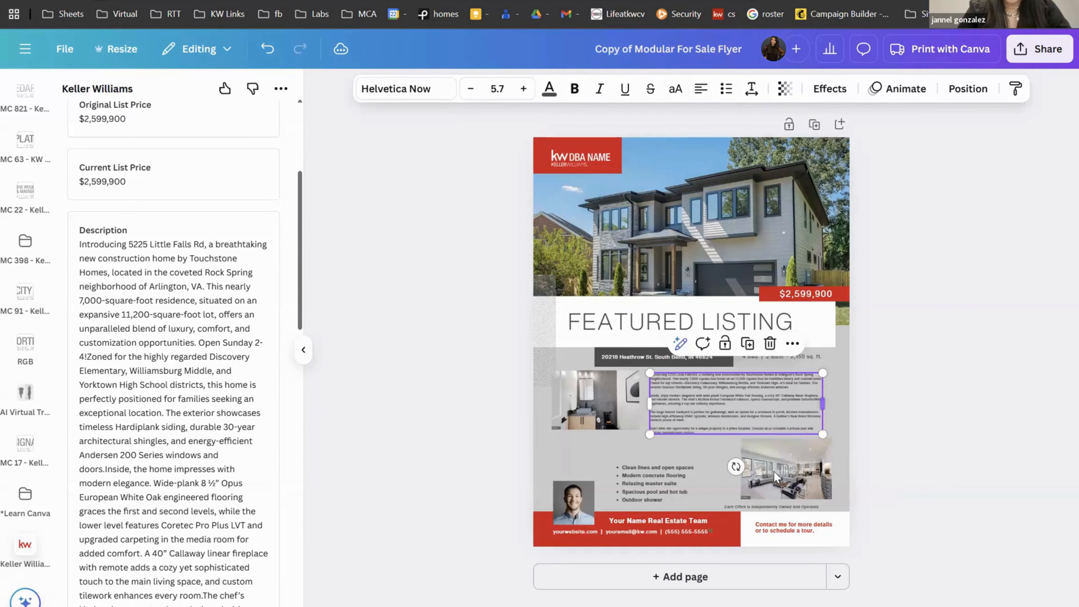
{"action": "left_click_drag", "start_coordinate": [774, 471], "coordinate": [760, 471]}
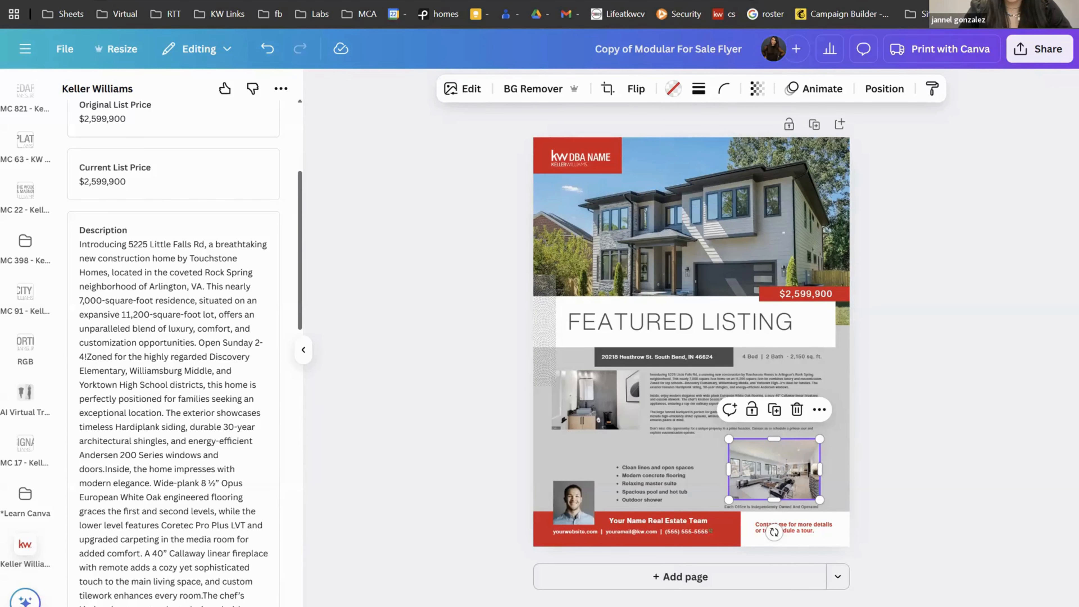
{"action": "left_click_drag", "start_coordinate": [757, 606], "coordinate": [767, 606]}
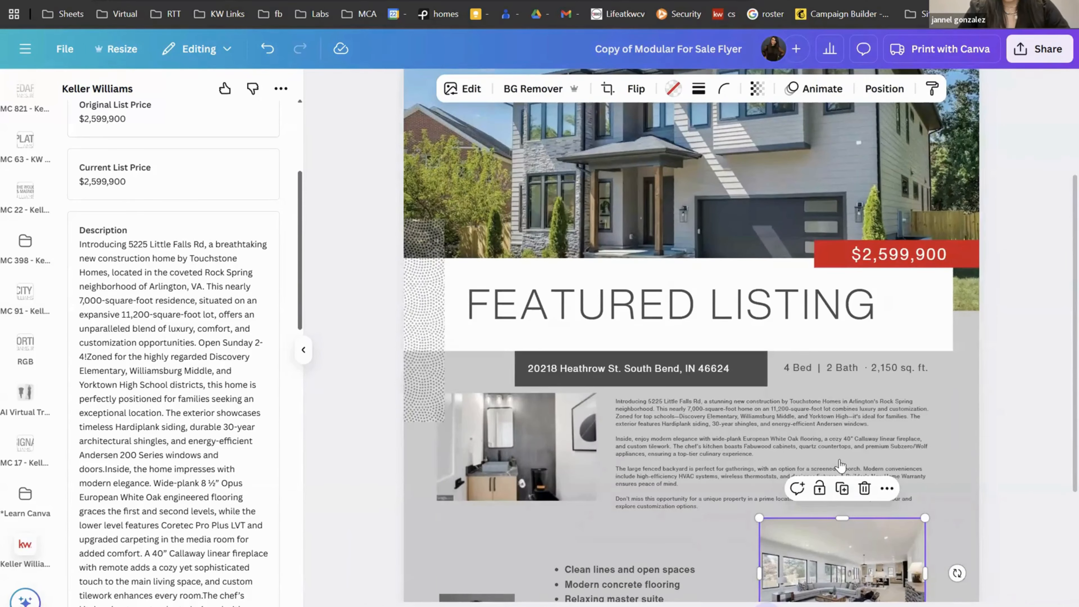
Step: Delete the backyard paragraph and the closing line from the flyer description
{"action": "scroll", "coordinate": [875, 403], "scroll_direction": "down", "scroll_amount": 2}
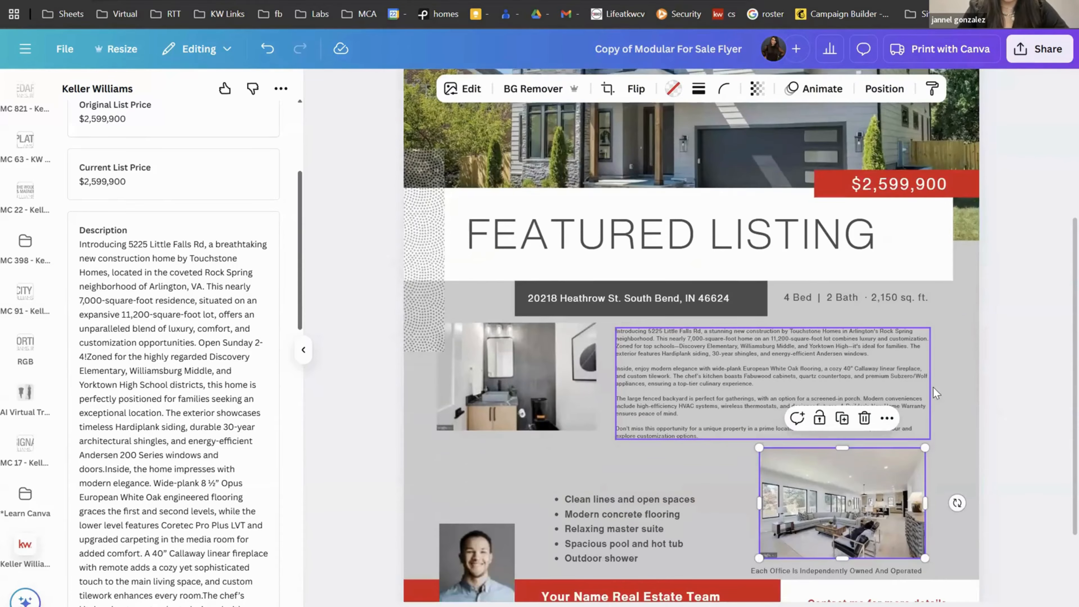
{"action": "left_click", "coordinate": [872, 379]}
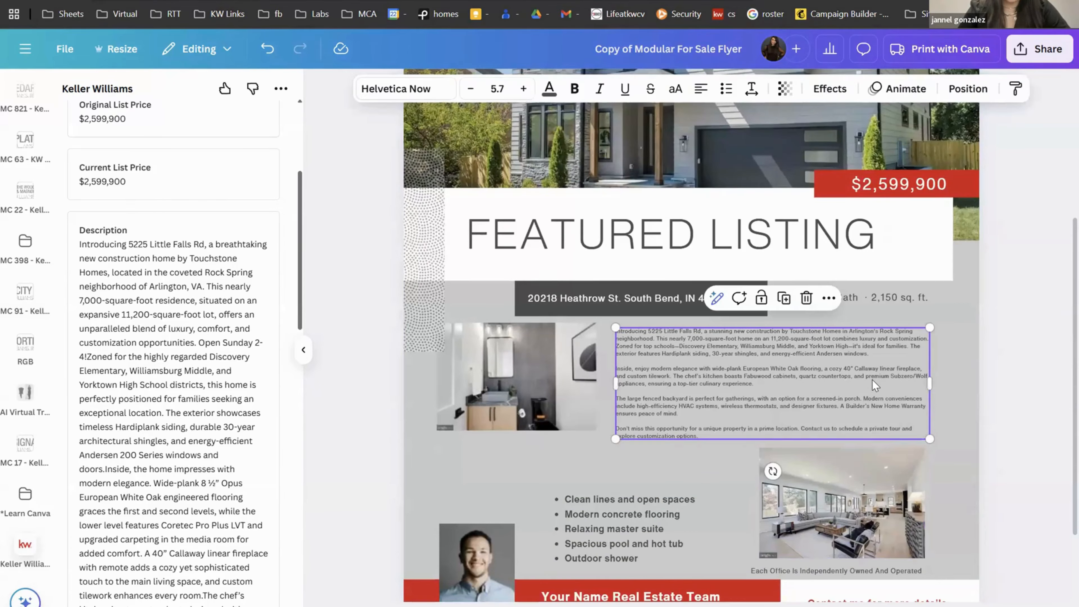
{"action": "left_click", "coordinate": [722, 398]}
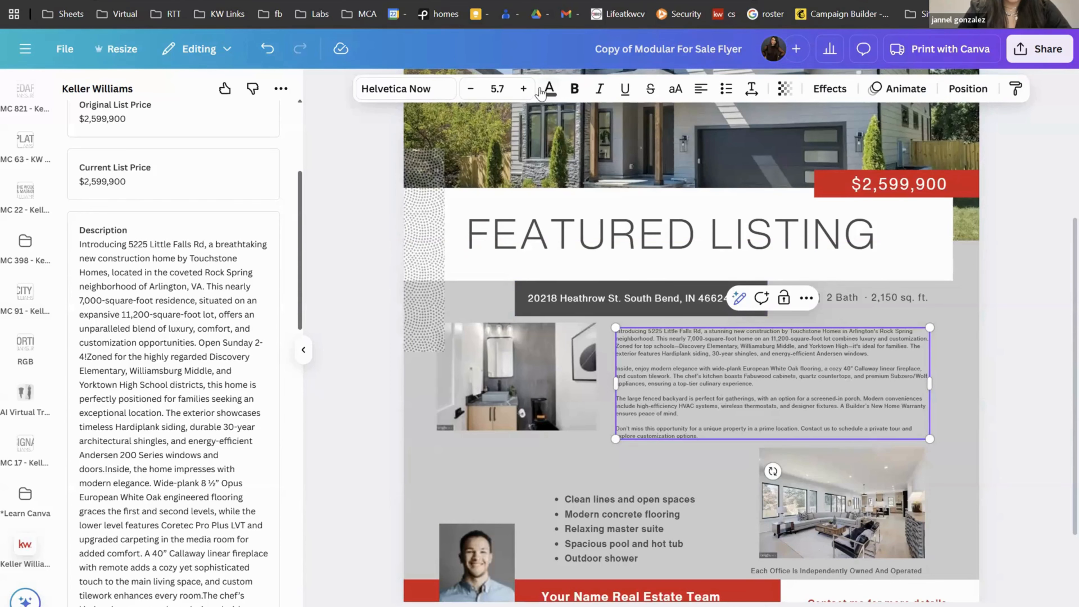
{"action": "left_click_drag", "start_coordinate": [725, 431], "coordinate": [617, 395]}
{"action": "key", "text": "BackSpace"}
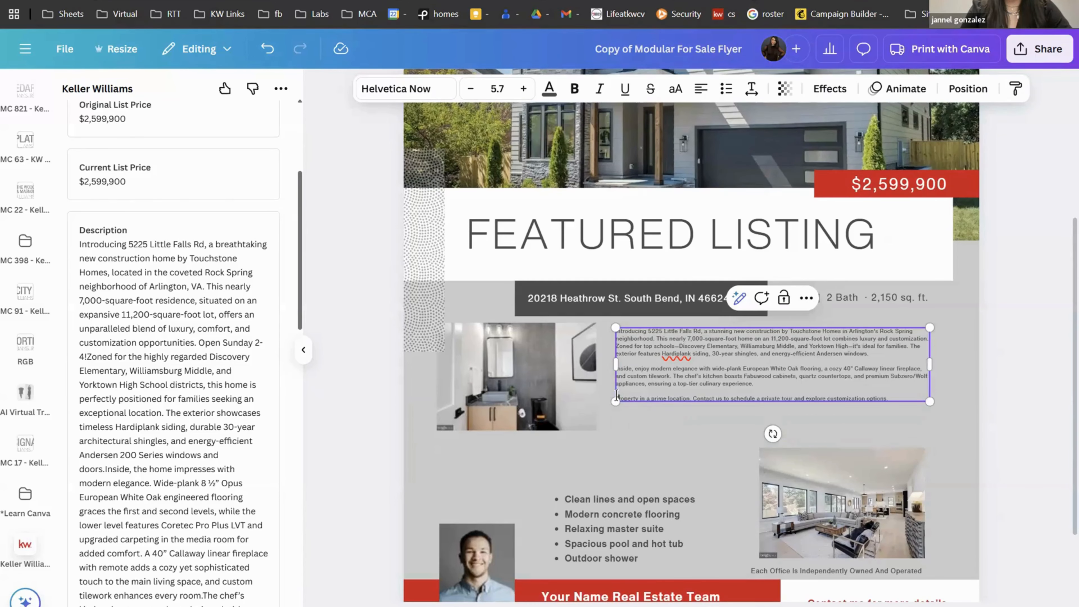
{"action": "double_click", "coordinate": [742, 398]}
{"action": "triple_click", "coordinate": [748, 398]}
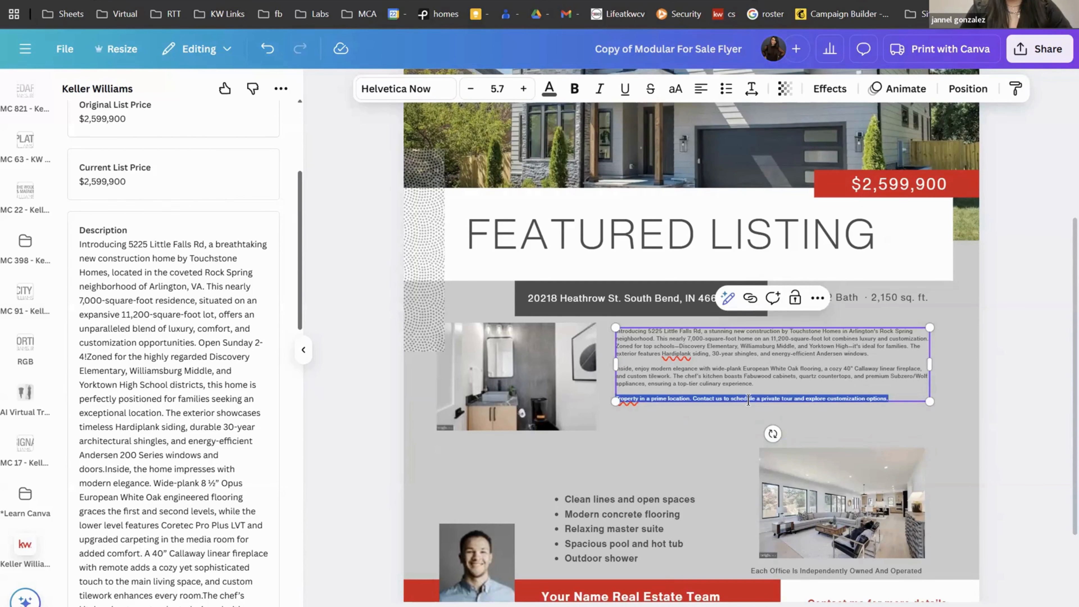
{"action": "key", "text": "BackSpace"}
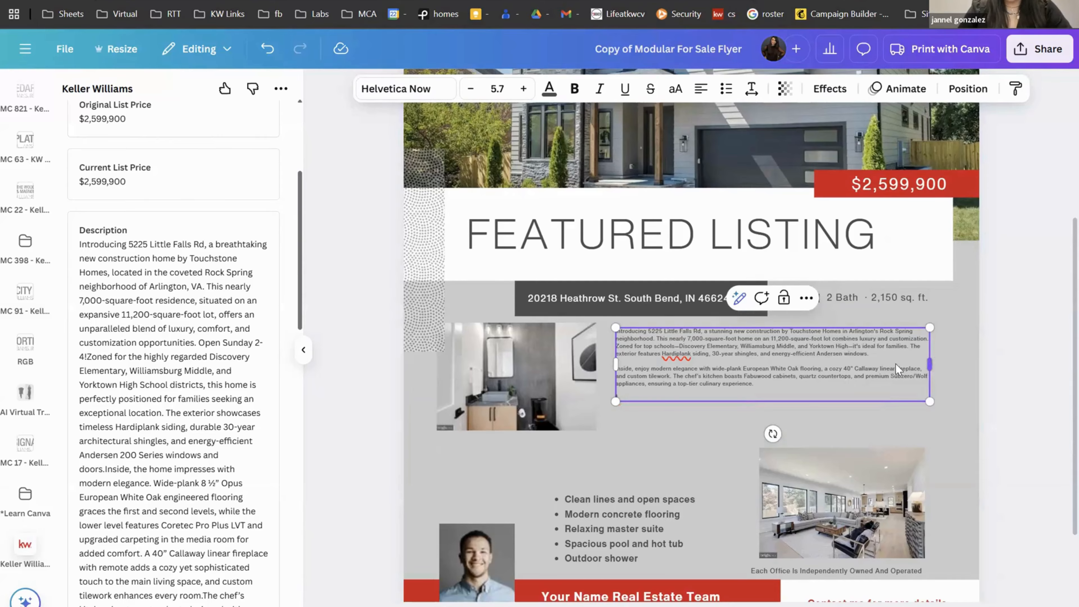
Step: Resize the description box and raise its font size to 8.5
{"action": "left_click_drag", "start_coordinate": [895, 367], "coordinate": [872, 367]}
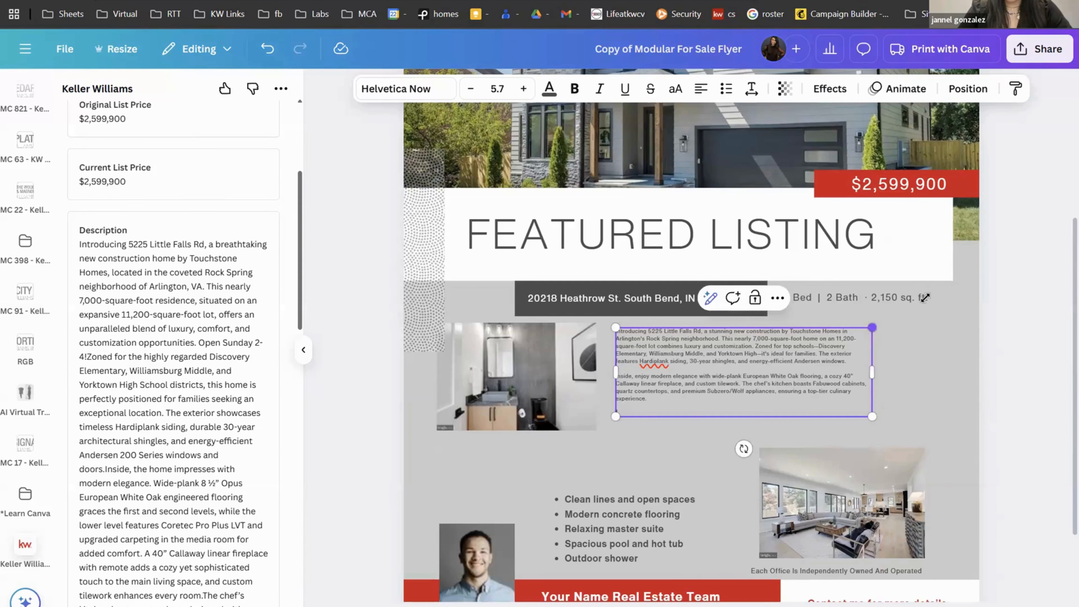
{"action": "left_click_drag", "start_coordinate": [925, 298], "coordinate": [945, 280]}
{"action": "left_click_drag", "start_coordinate": [883, 334], "coordinate": [878, 370]}
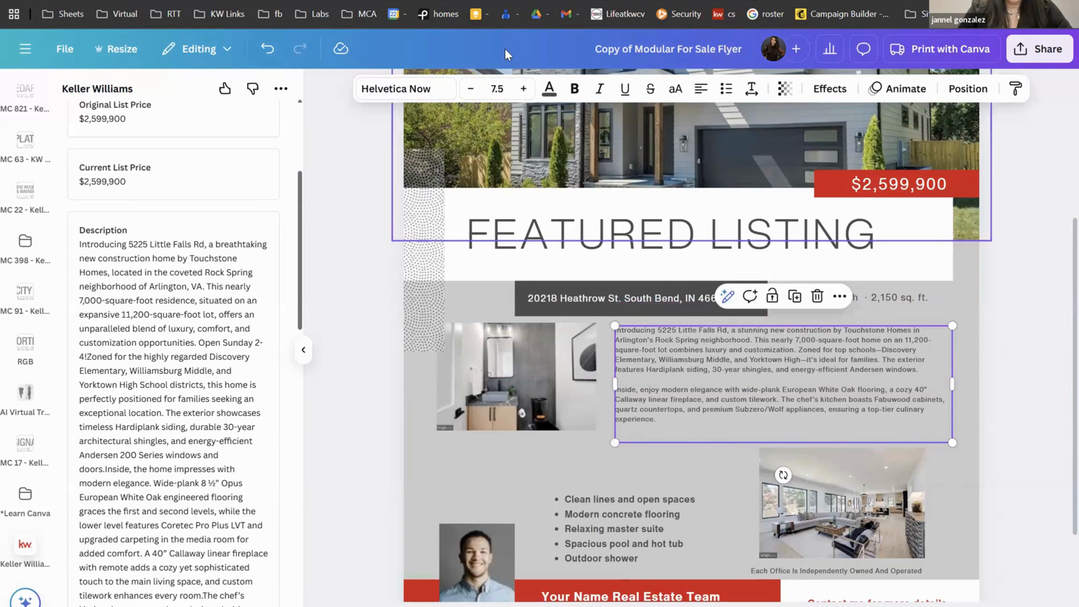
{"action": "left_click", "coordinate": [523, 90]}
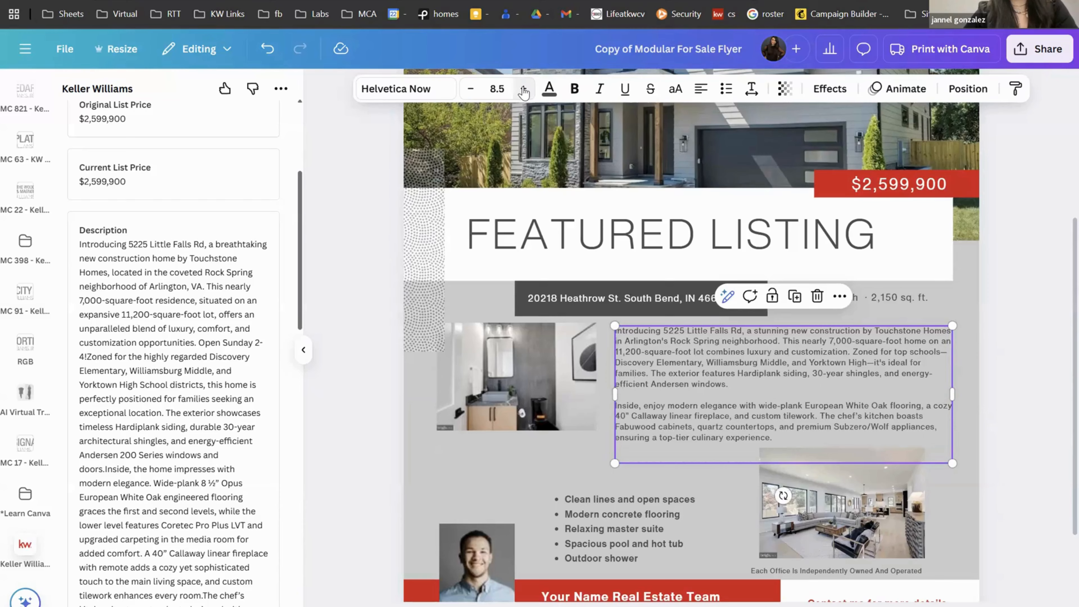
{"action": "left_click", "coordinate": [1012, 349]}
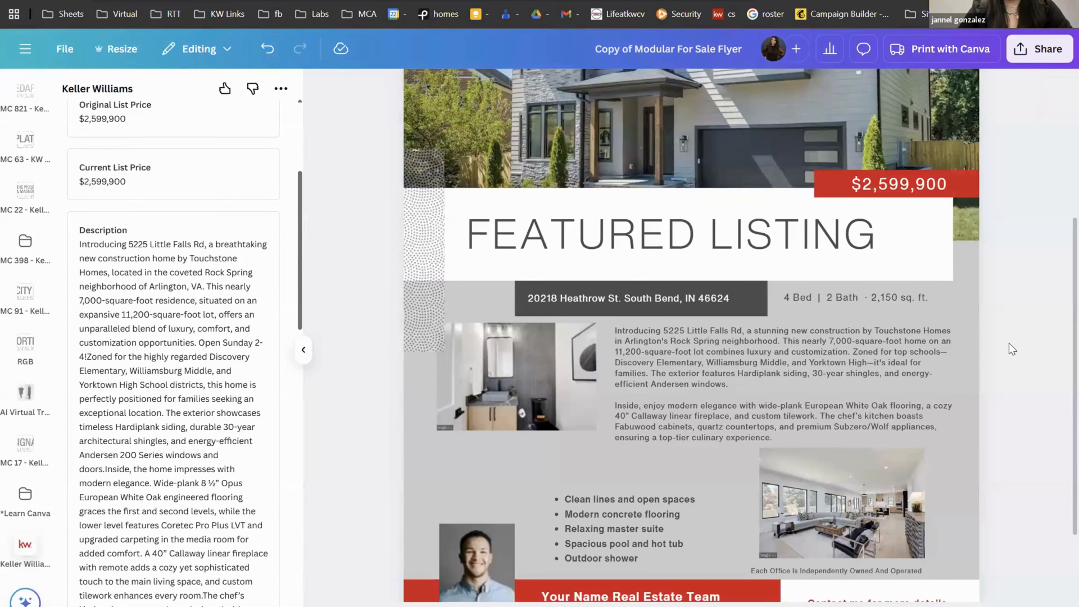
{"action": "left_click", "coordinate": [811, 354]}
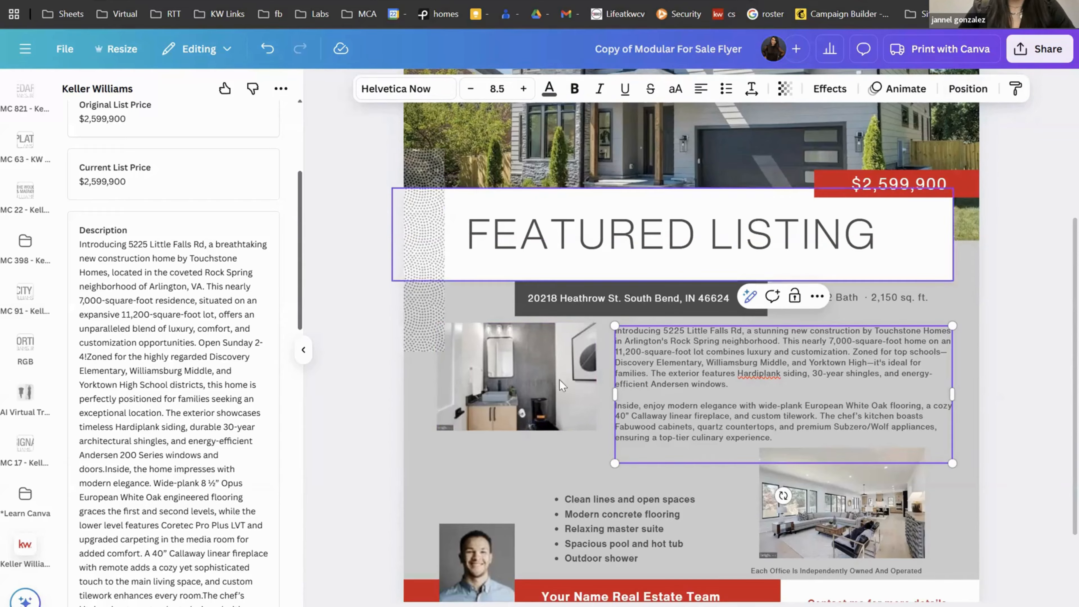
Step: Resize the bathroom photo slightly by its corner handle
{"action": "left_click", "coordinate": [511, 403]}
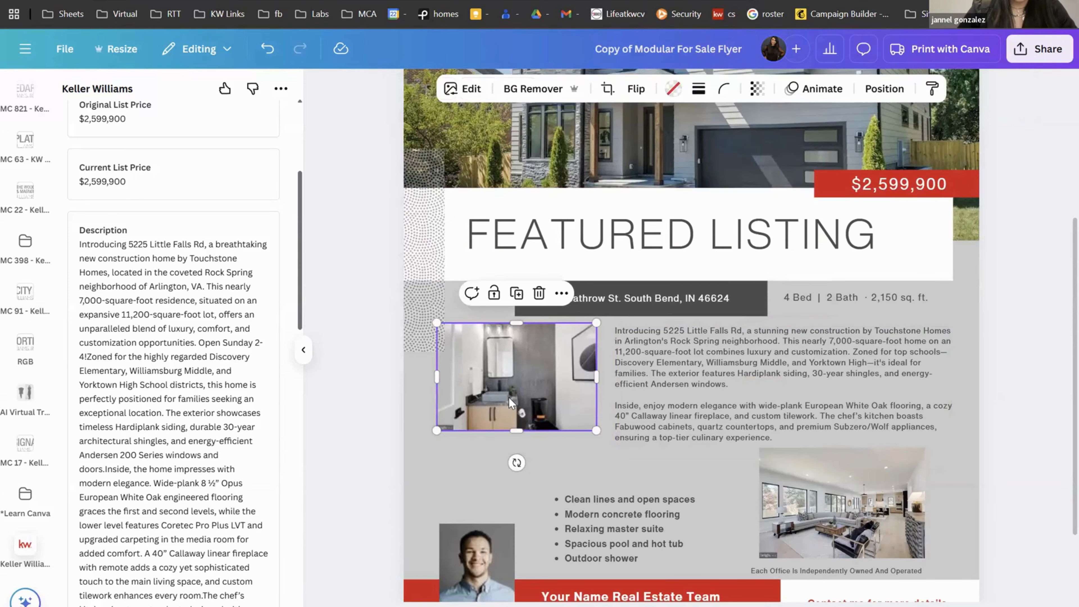
{"action": "left_click", "coordinate": [467, 91]}
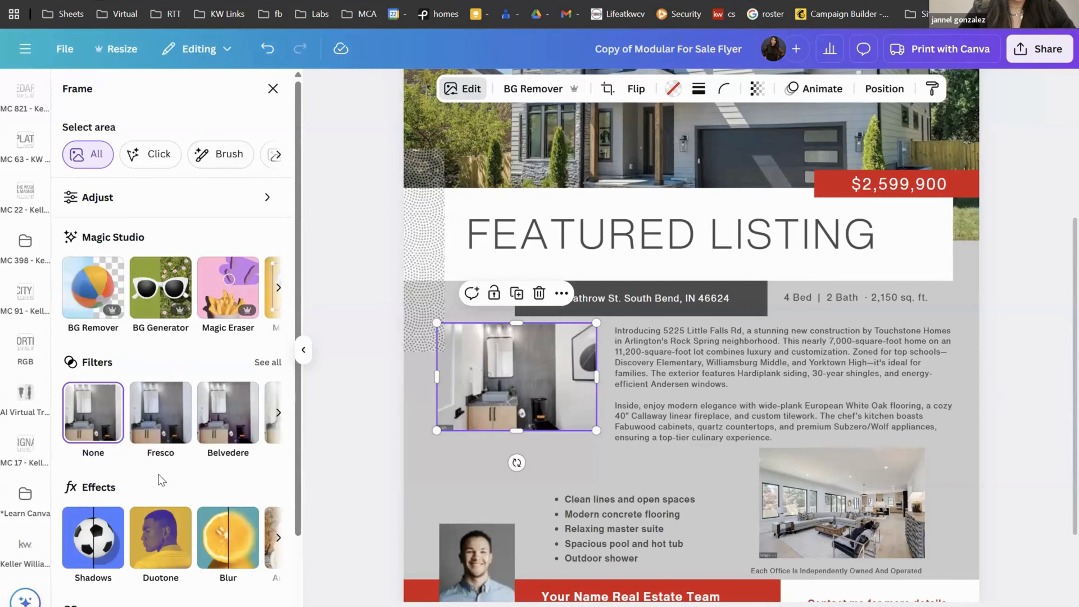
{"action": "left_click_drag", "start_coordinate": [597, 431], "coordinate": [571, 472]}
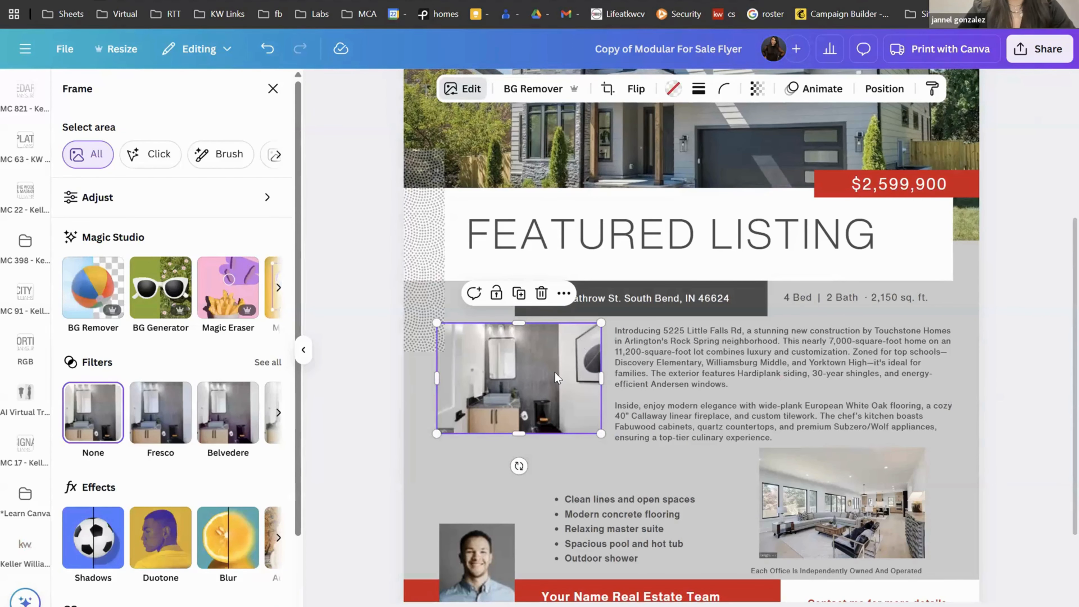
Step: Make the agent headshot at the bottom-left noticeably bigger
{"action": "scroll", "coordinate": [470, 573], "scroll_direction": "down", "scroll_amount": 1}
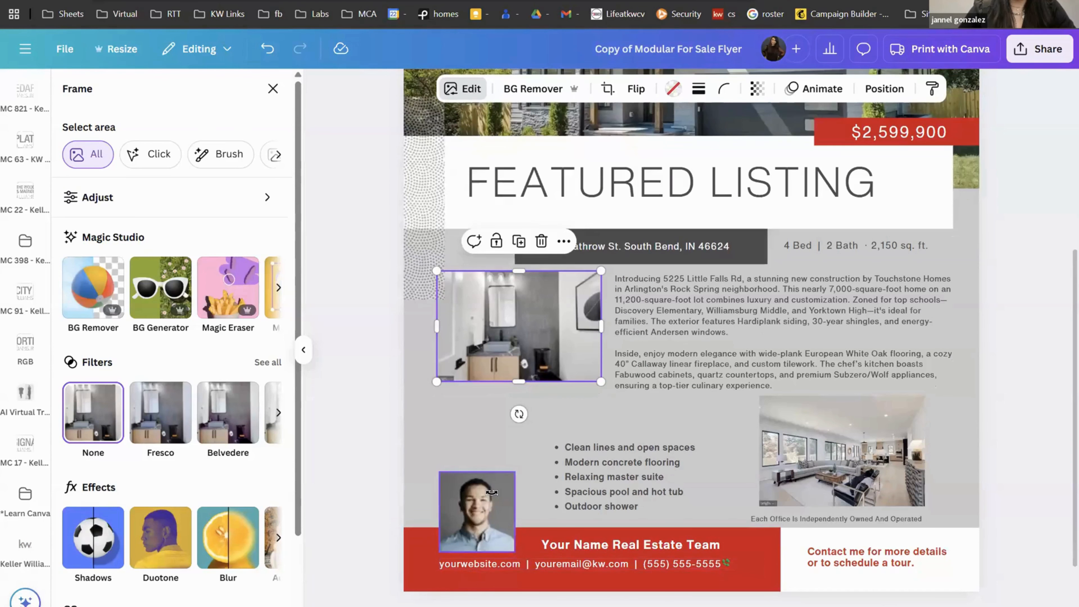
{"action": "left_click", "coordinate": [508, 474]}
{"action": "left_click_drag", "start_coordinate": [511, 471], "coordinate": [550, 425]}
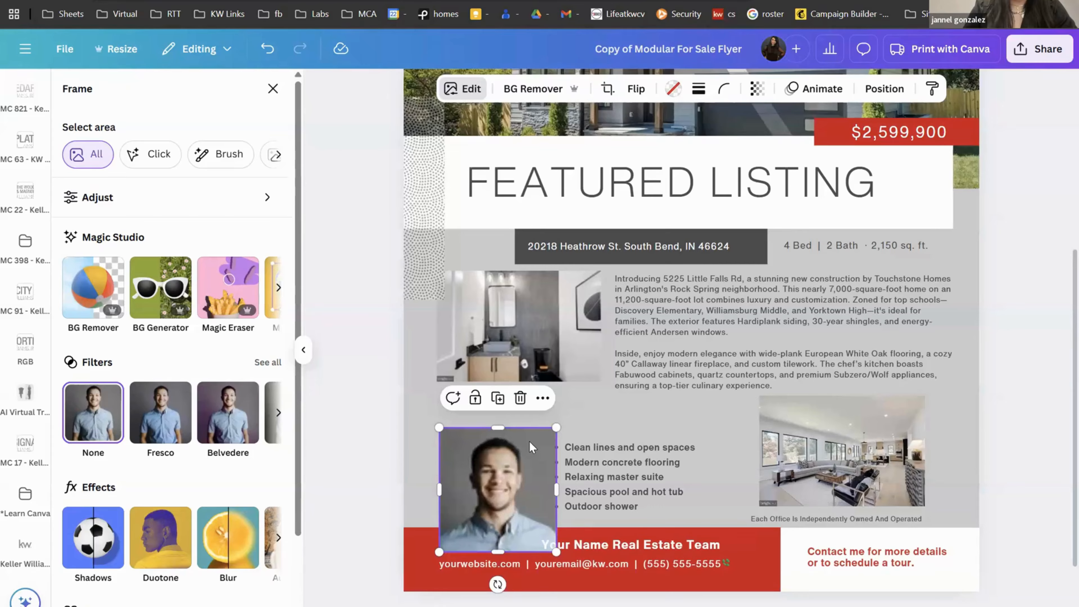
Step: Delete the old headshot and its frame, then place a new uploaded headshot on the flyer
{"action": "key", "text": "Delete"}
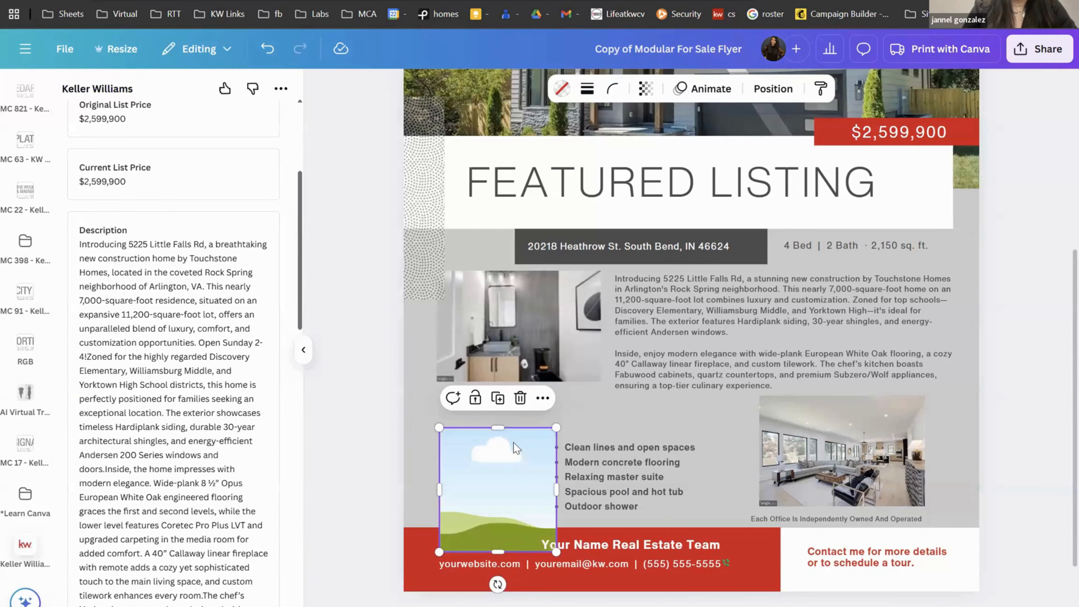
{"action": "key", "text": "Delete"}
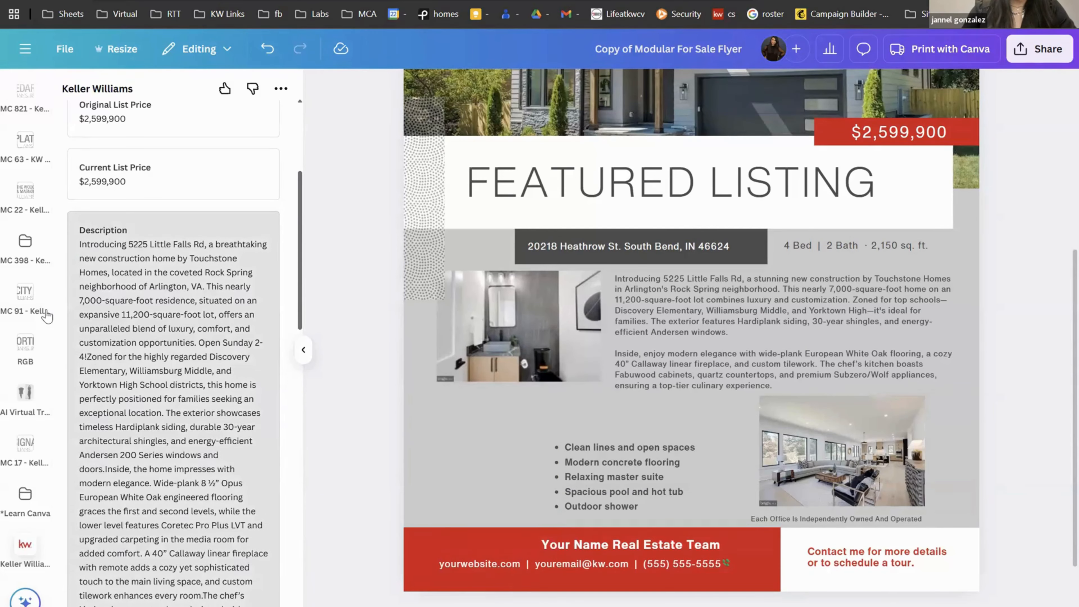
{"action": "scroll", "coordinate": [26, 276], "scroll_direction": "up", "scroll_amount": 5}
{"action": "left_click", "coordinate": [25, 294]}
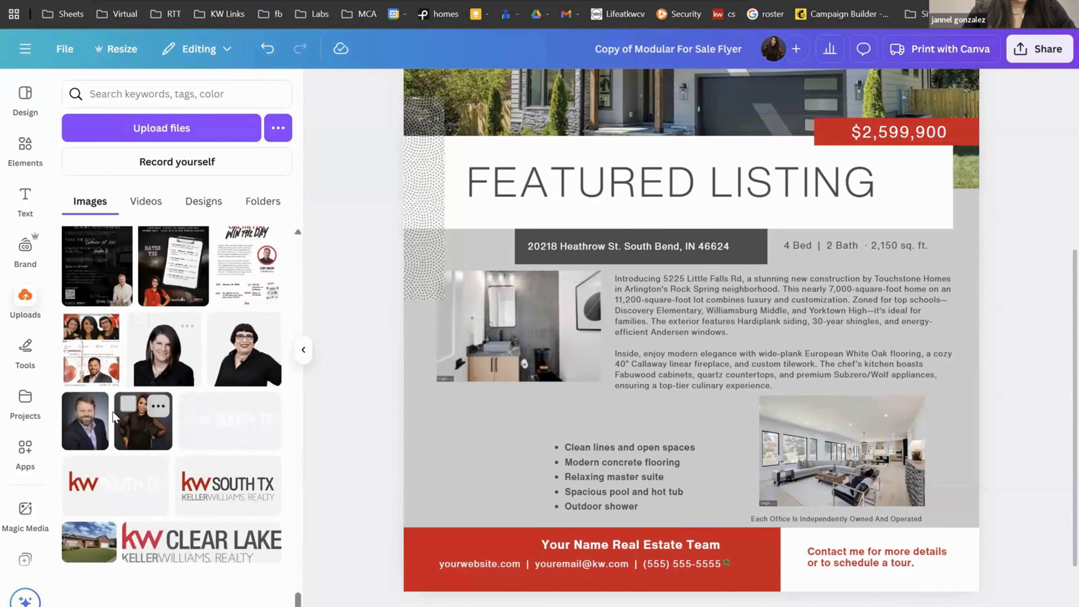
{"action": "left_click_drag", "start_coordinate": [728, 139], "coordinate": [565, 214]}
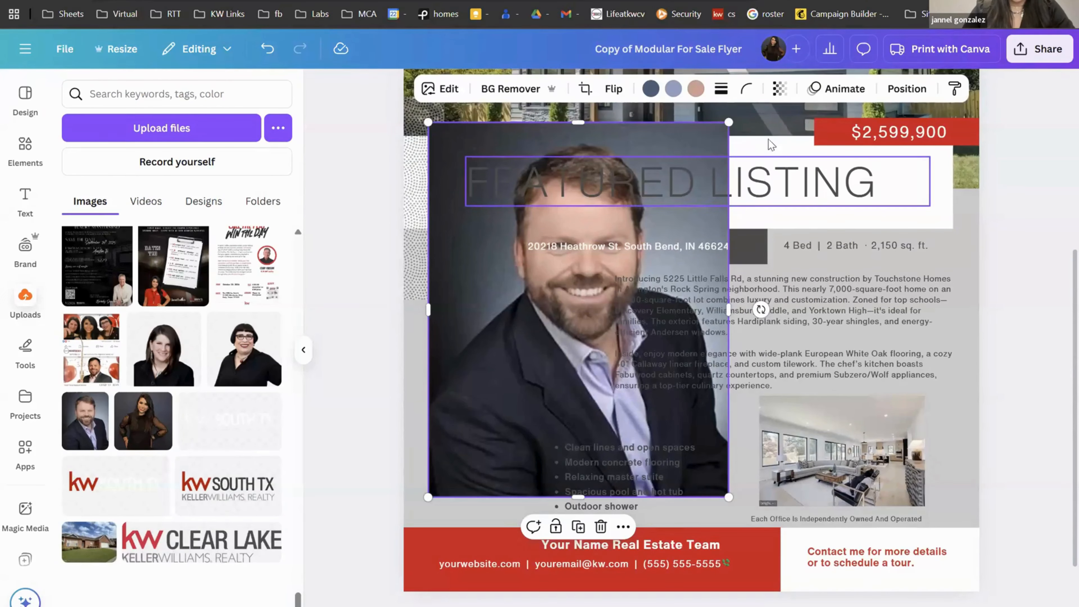
Step: Move the new headshot To front and open its image editing options
{"action": "left_click", "coordinate": [909, 89]}
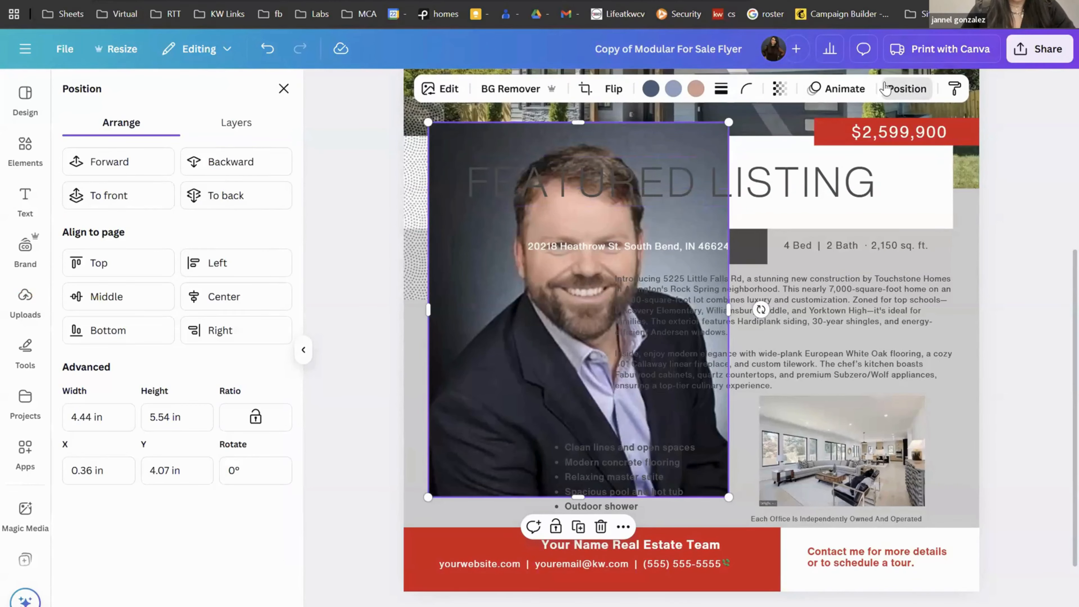
{"action": "left_click", "coordinate": [120, 195]}
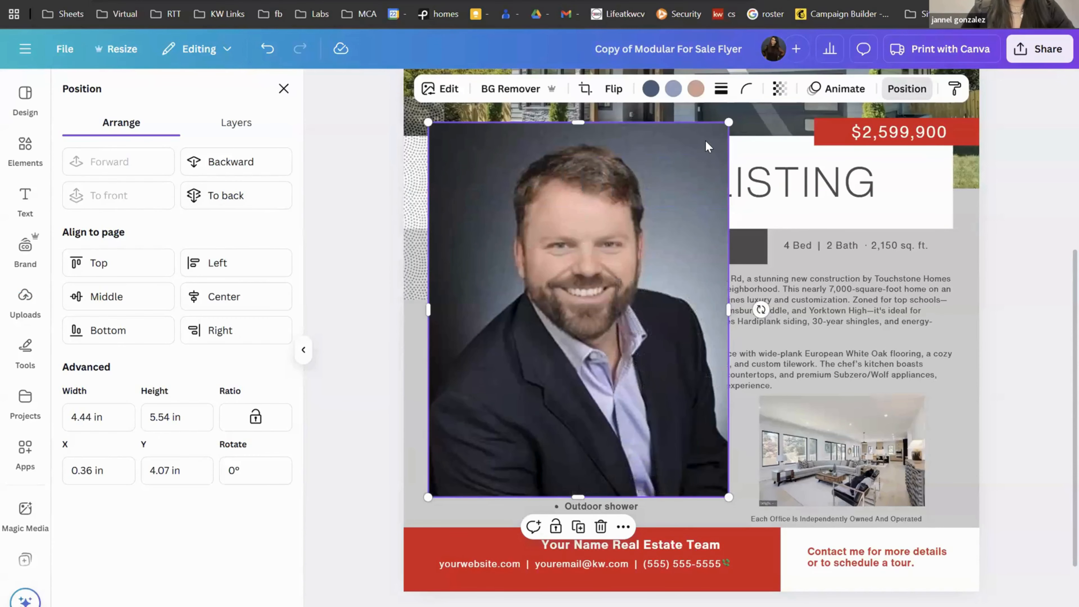
{"action": "left_click", "coordinate": [906, 89]}
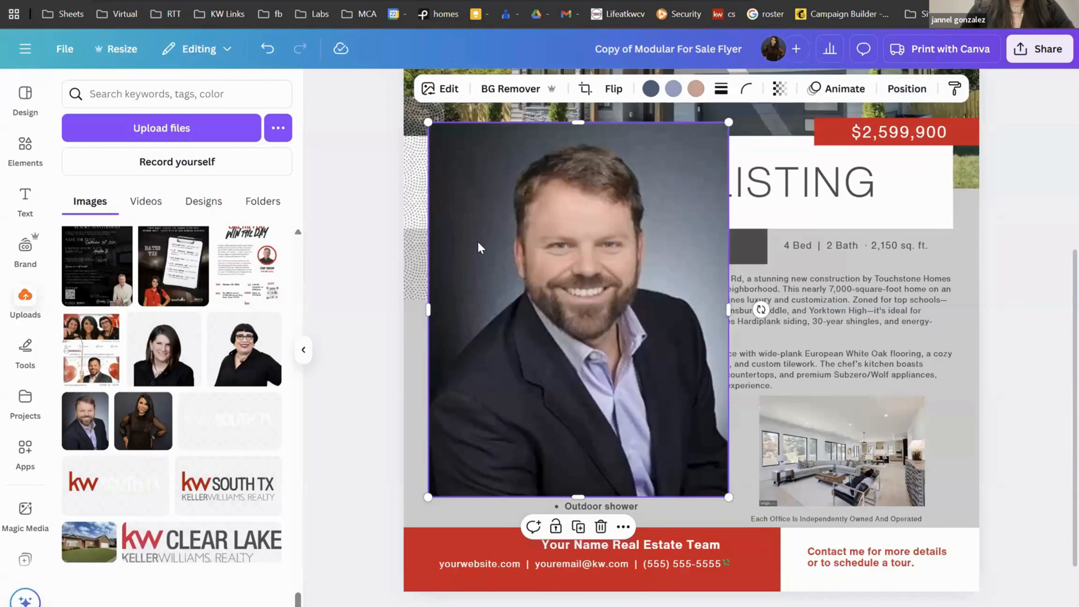
{"action": "left_click", "coordinate": [440, 89]}
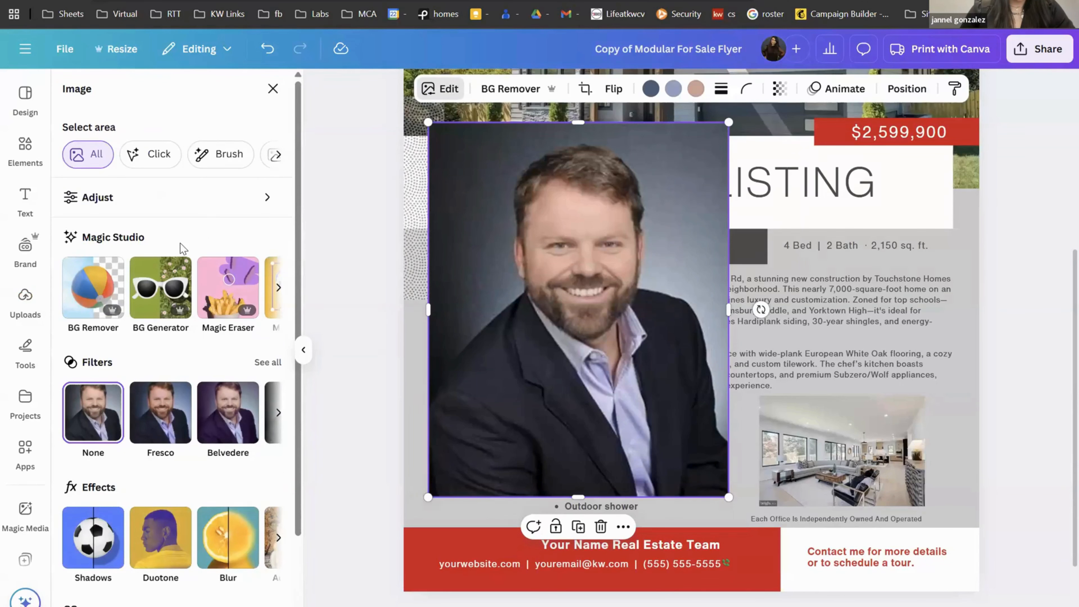
Step: Upscale the headshot at 8x with Image Upscaler and replace the original with it
{"action": "scroll", "coordinate": [174, 332], "scroll_direction": "down", "scroll_amount": 3}
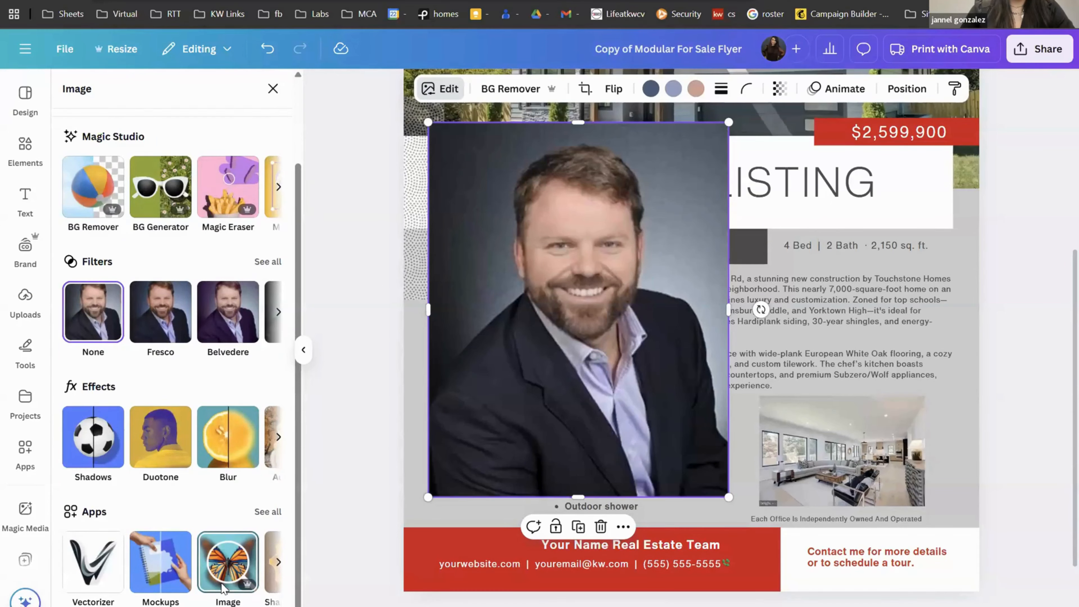
{"action": "left_click", "coordinate": [227, 561]}
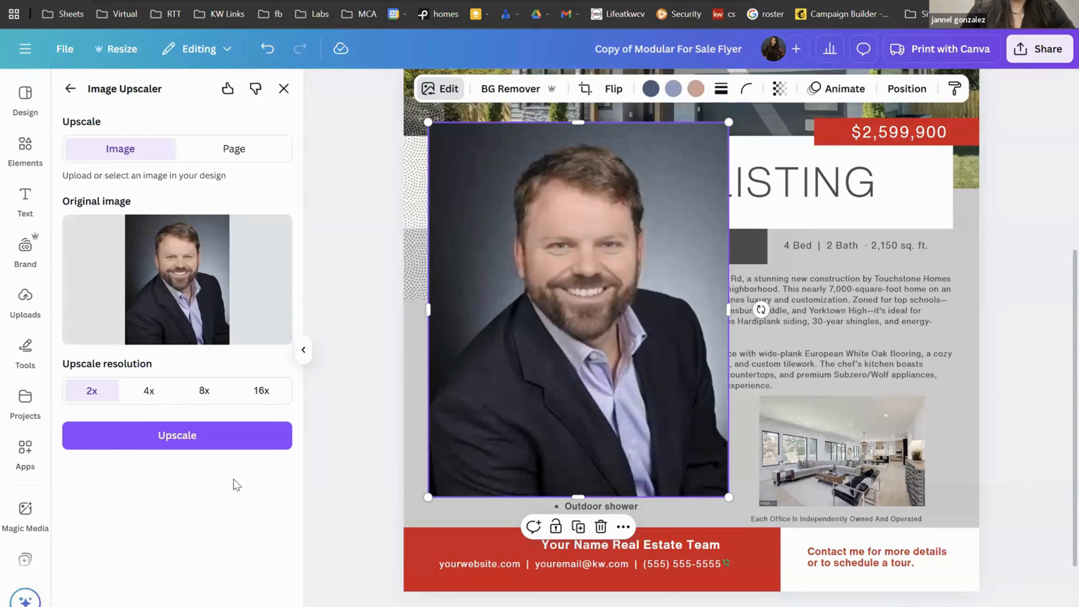
{"action": "left_click", "coordinate": [203, 391]}
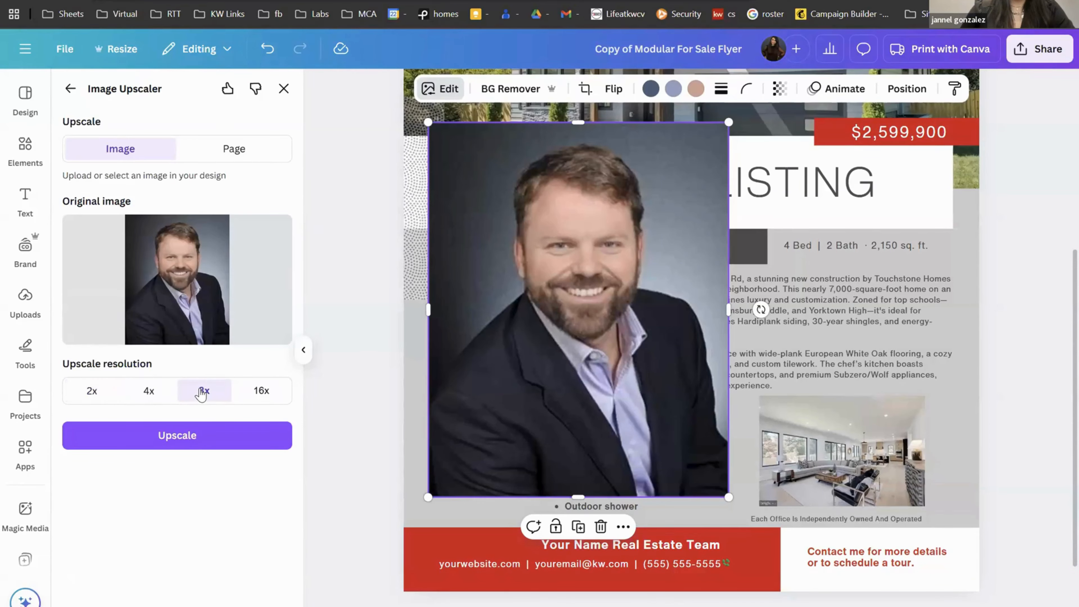
{"action": "left_click", "coordinate": [207, 441]}
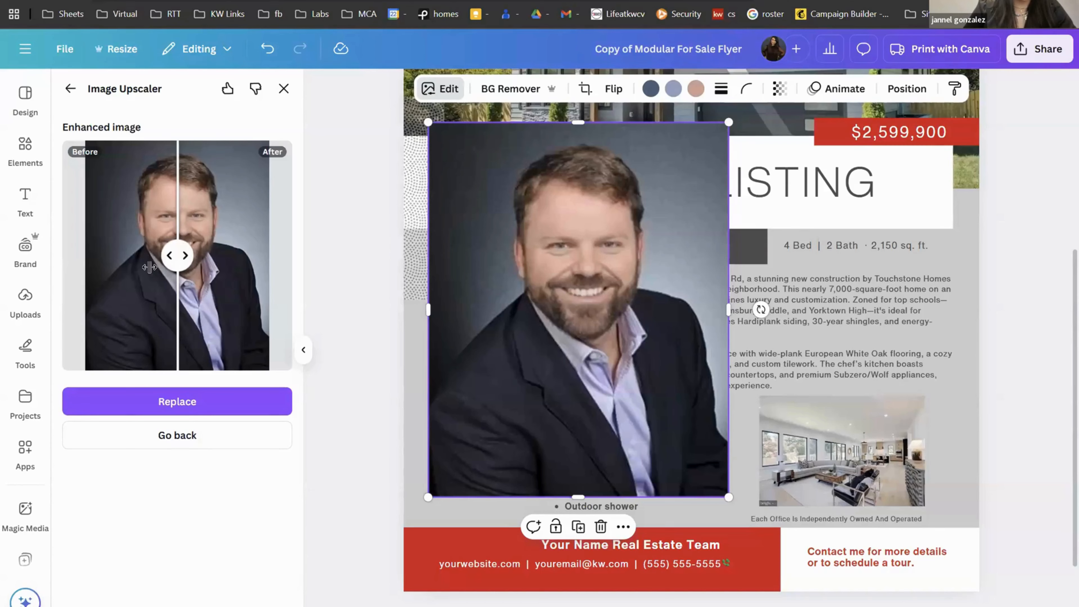
{"action": "left_click", "coordinate": [197, 403]}
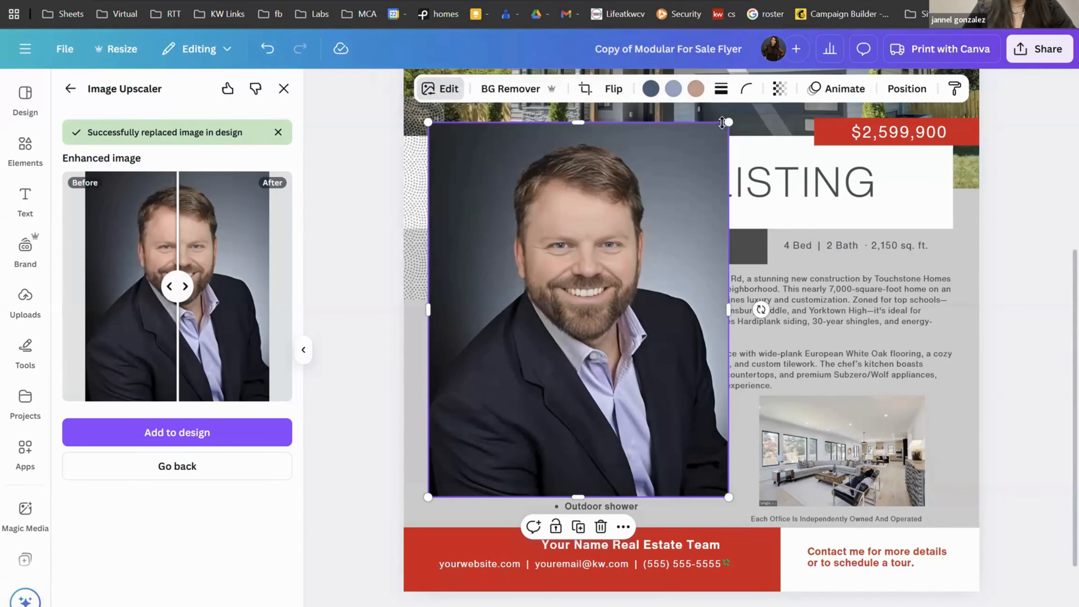
Step: Shrink the upscaled portrait to a small headshot and place it beside the bullet list
{"action": "left_click_drag", "start_coordinate": [552, 262], "coordinate": [533, 366]}
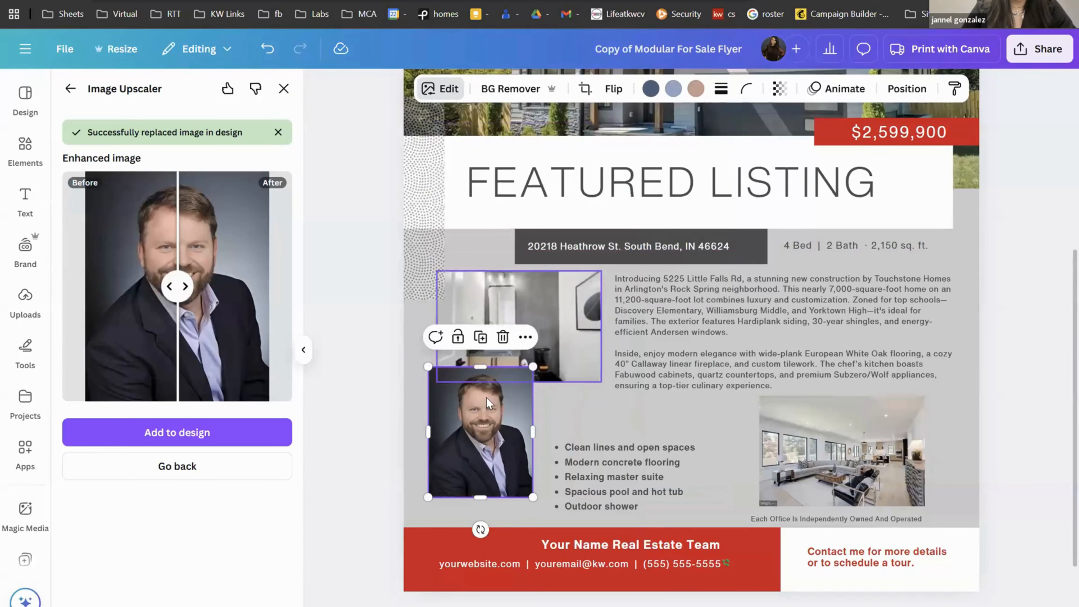
{"action": "left_click_drag", "start_coordinate": [481, 441], "coordinate": [478, 470]}
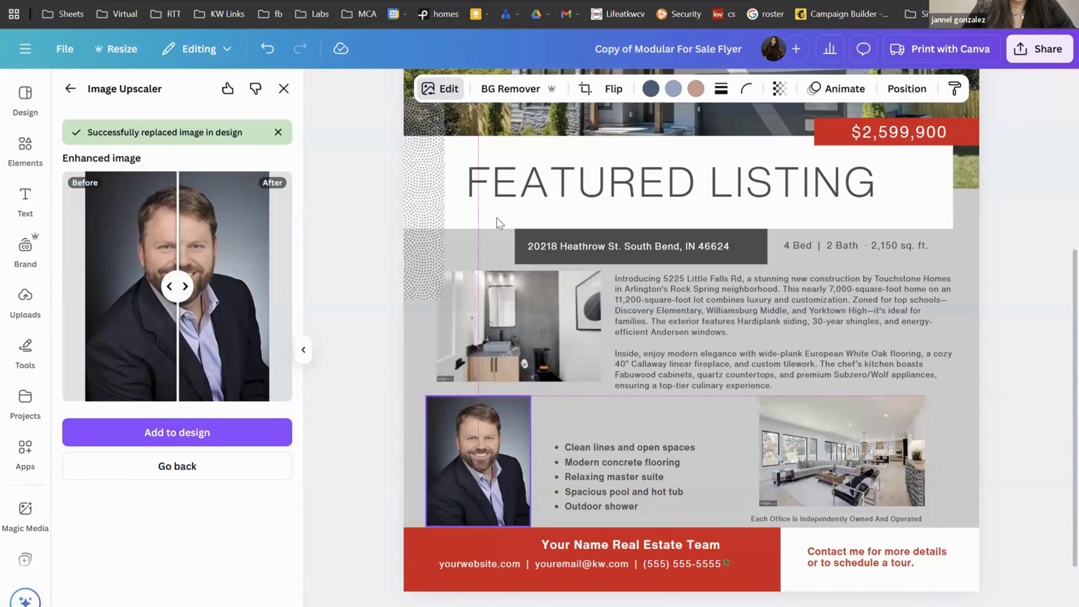
{"action": "left_click", "coordinate": [434, 95]}
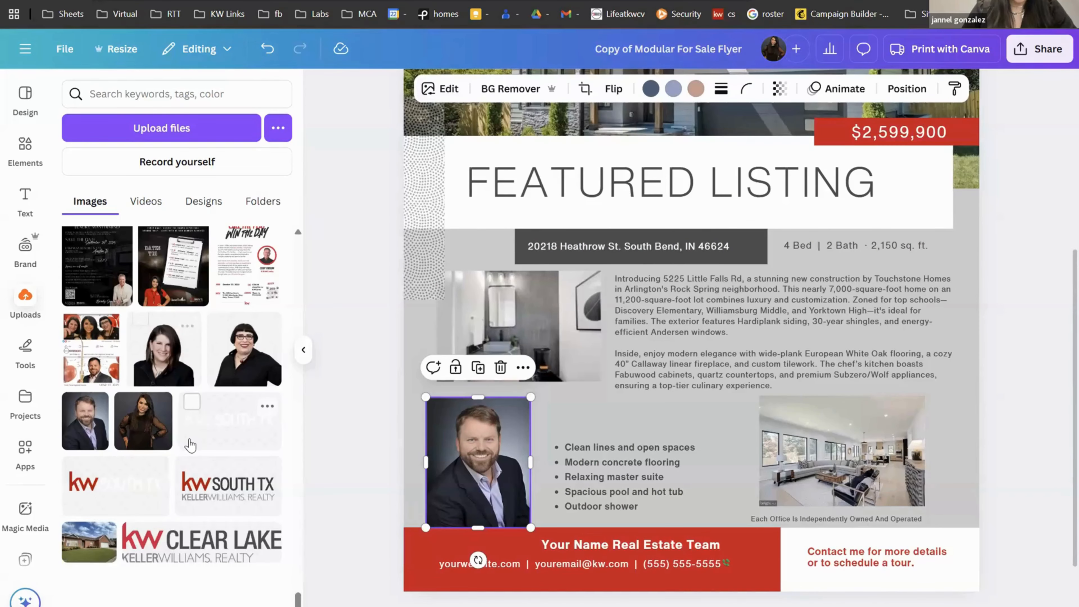
{"action": "scroll", "coordinate": [190, 445], "scroll_direction": "up", "scroll_amount": 2}
{"action": "scroll", "coordinate": [191, 445], "scroll_direction": "down", "scroll_amount": 3}
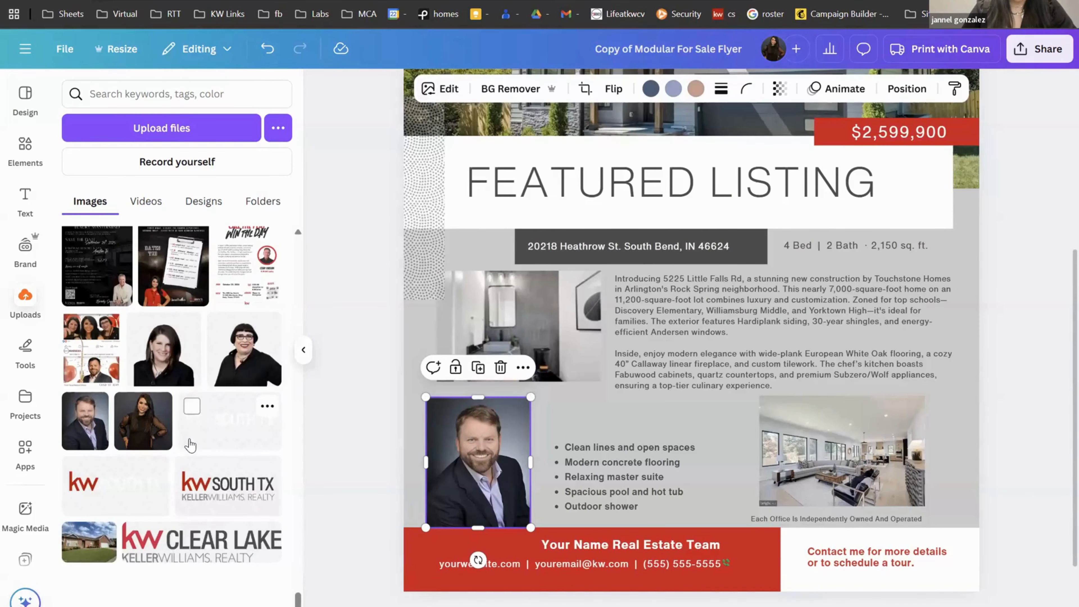
{"action": "left_click", "coordinate": [1022, 393]}
{"action": "scroll", "coordinate": [1023, 393], "scroll_direction": "up", "scroll_amount": 5}
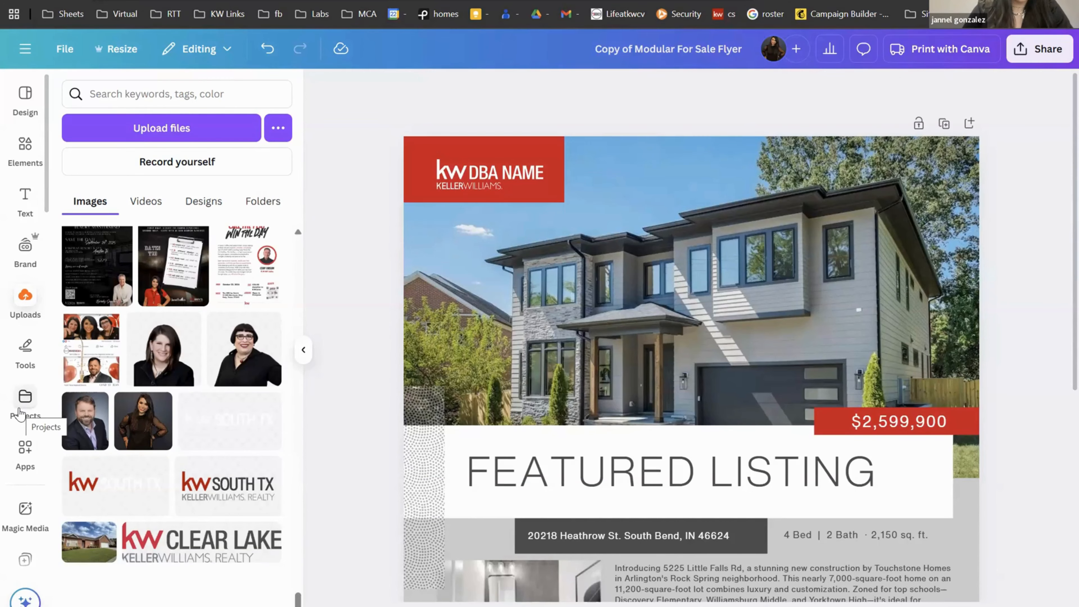
Step: Browse the project folders in Projects
{"action": "left_click", "coordinate": [20, 410]}
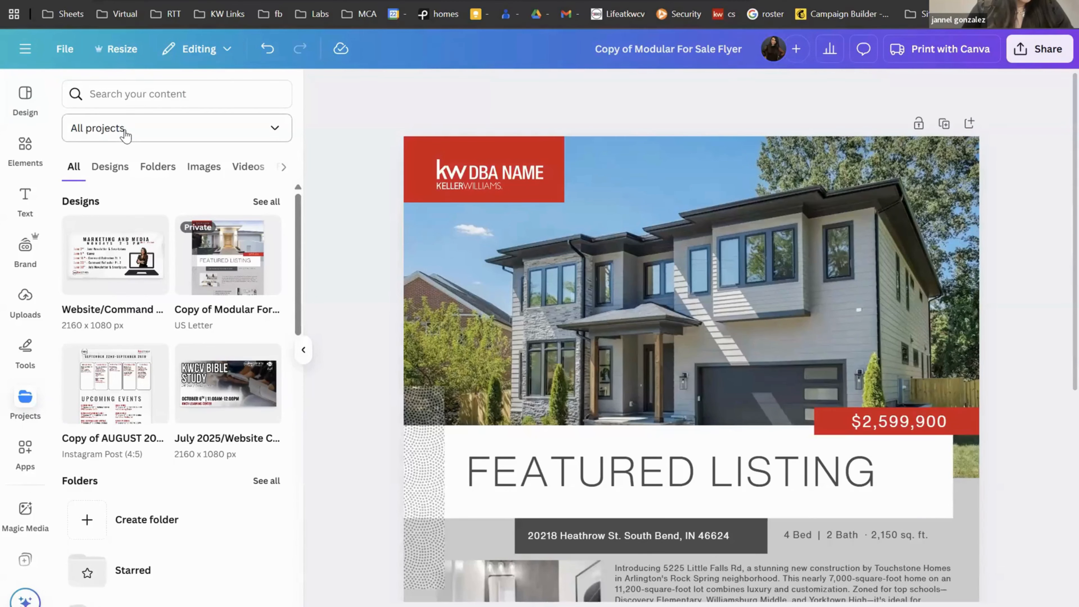
{"action": "left_click", "coordinate": [157, 181]}
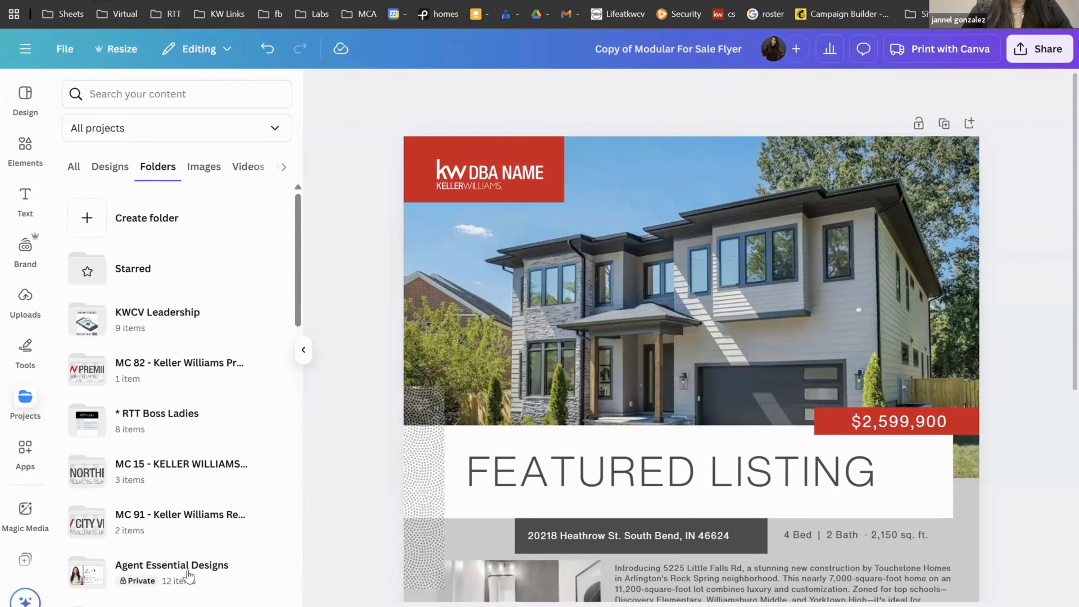
{"action": "scroll", "coordinate": [14, 506], "scroll_direction": "down", "scroll_amount": 6}
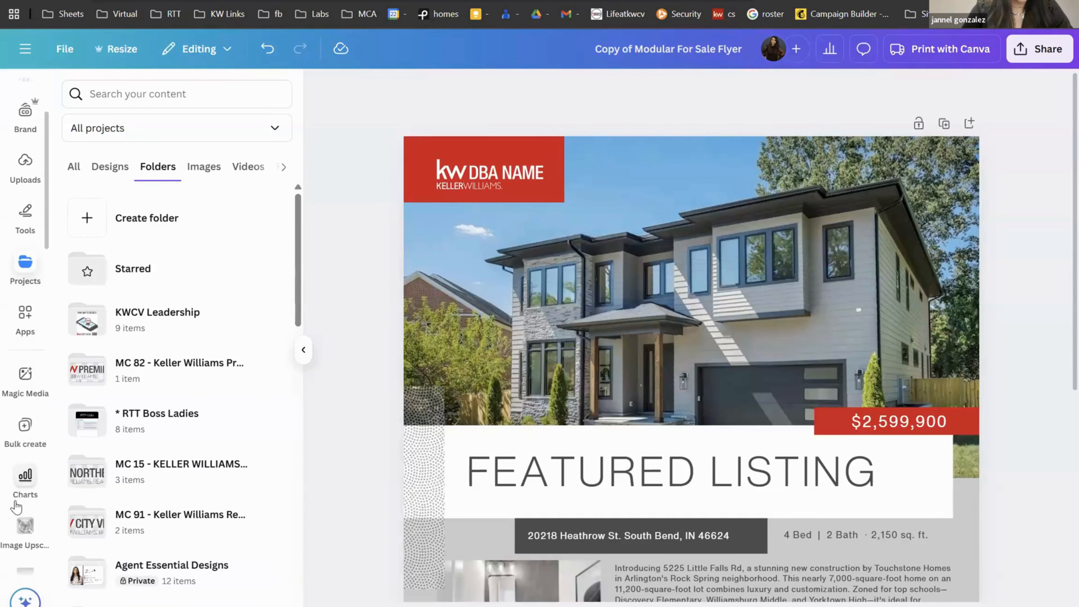
{"action": "scroll", "coordinate": [16, 507], "scroll_direction": "down", "scroll_amount": 3}
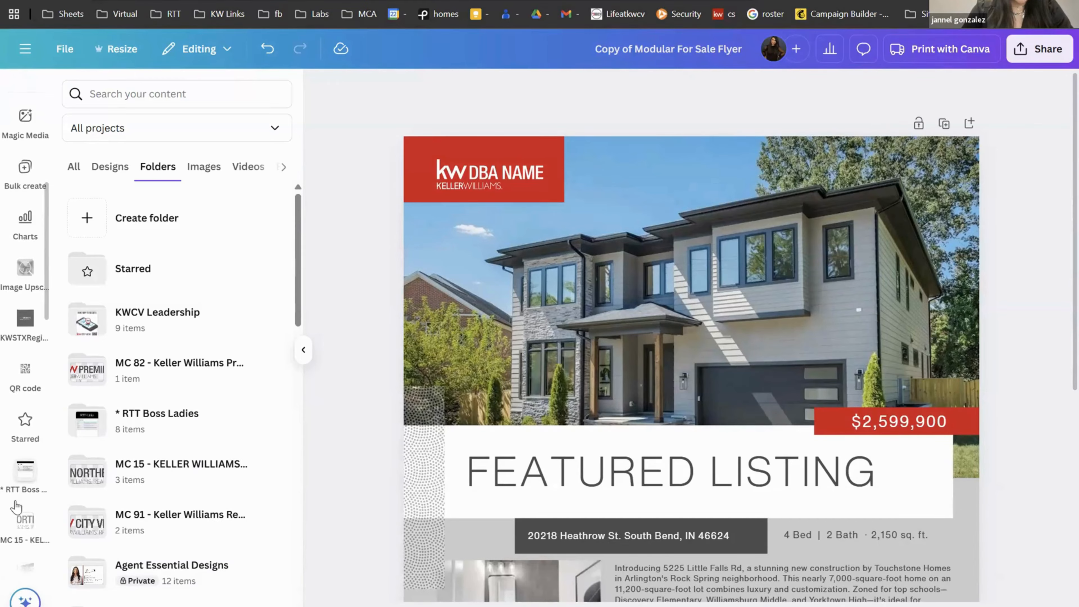
{"action": "scroll", "coordinate": [16, 506], "scroll_direction": "up", "scroll_amount": 8}
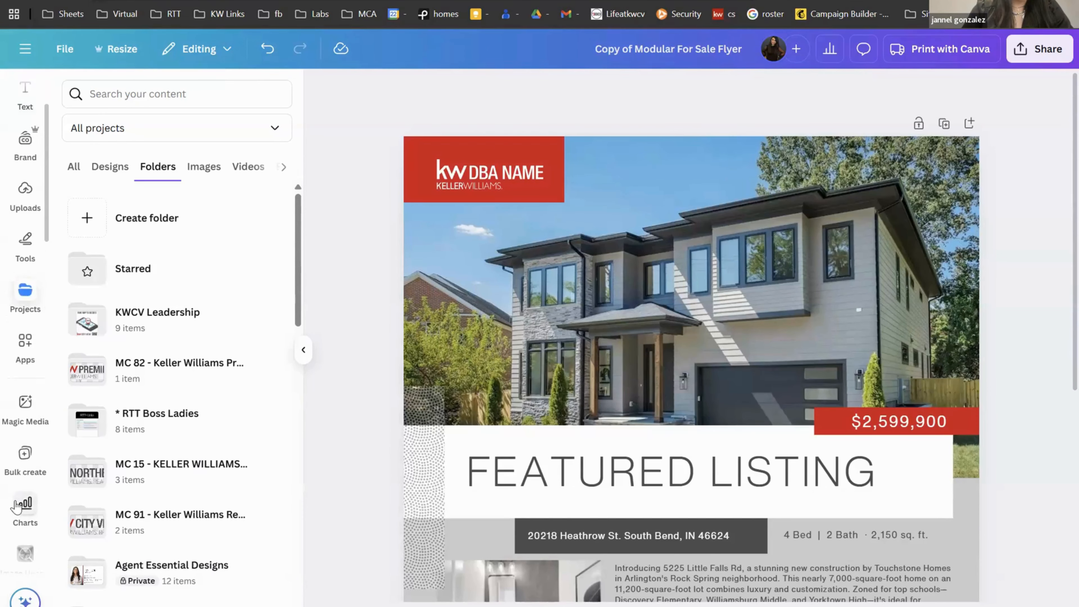
{"action": "scroll", "coordinate": [15, 507], "scroll_direction": "up", "scroll_amount": 2}
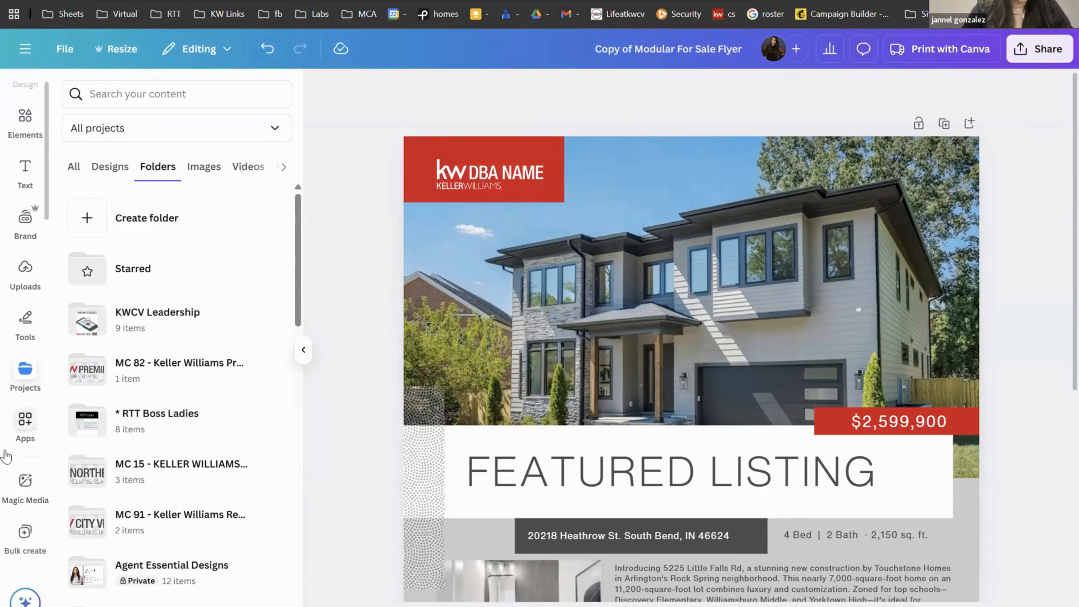
{"action": "left_click", "coordinate": [19, 438]}
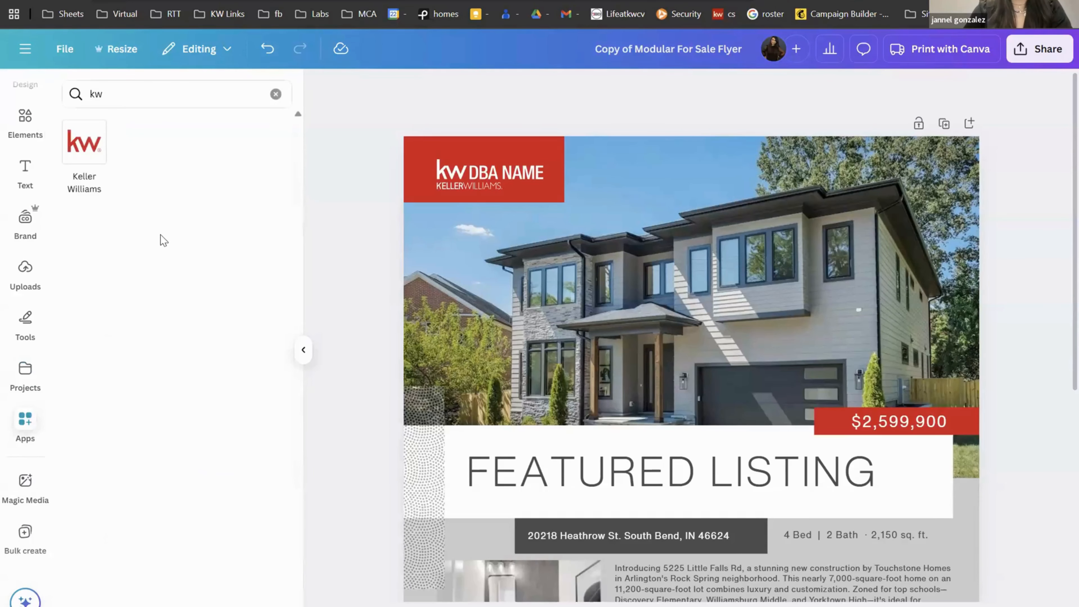
{"action": "left_click", "coordinate": [89, 170]}
{"action": "scroll", "coordinate": [90, 169], "scroll_direction": "up", "scroll_amount": 5}
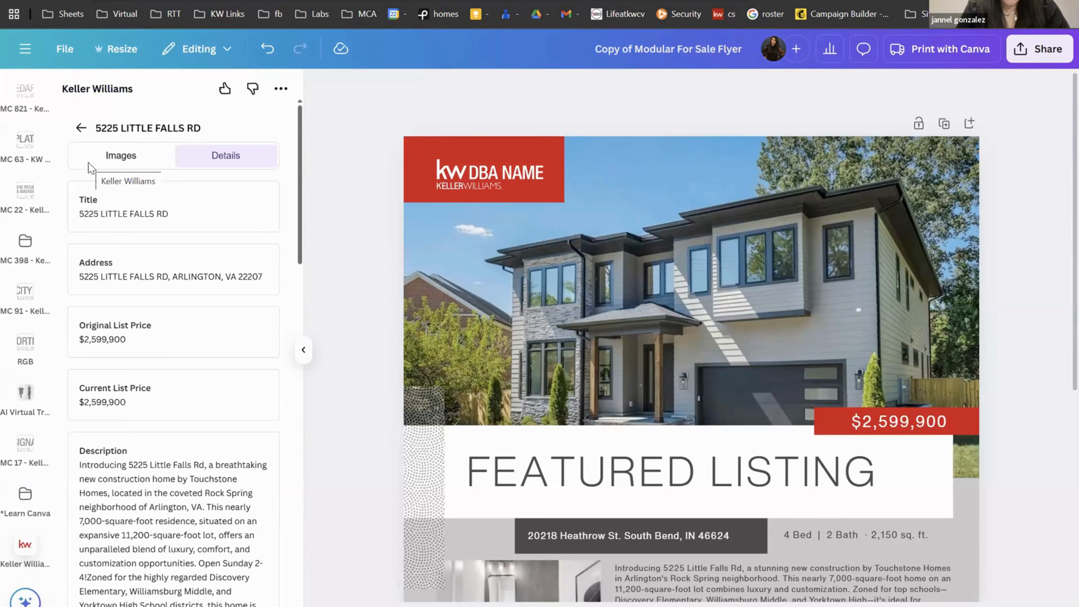
Step: Show the Keller Williams marketing profiles, then open Canva's navigation menu with starred and recent designs
{"action": "left_click", "coordinate": [78, 128]}
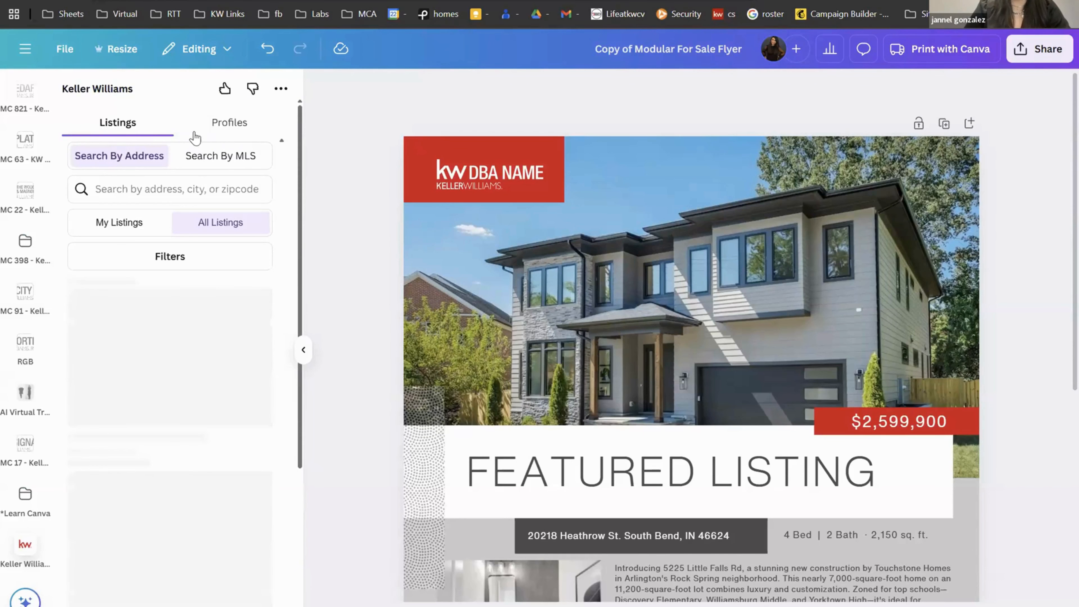
{"action": "left_click", "coordinate": [240, 134]}
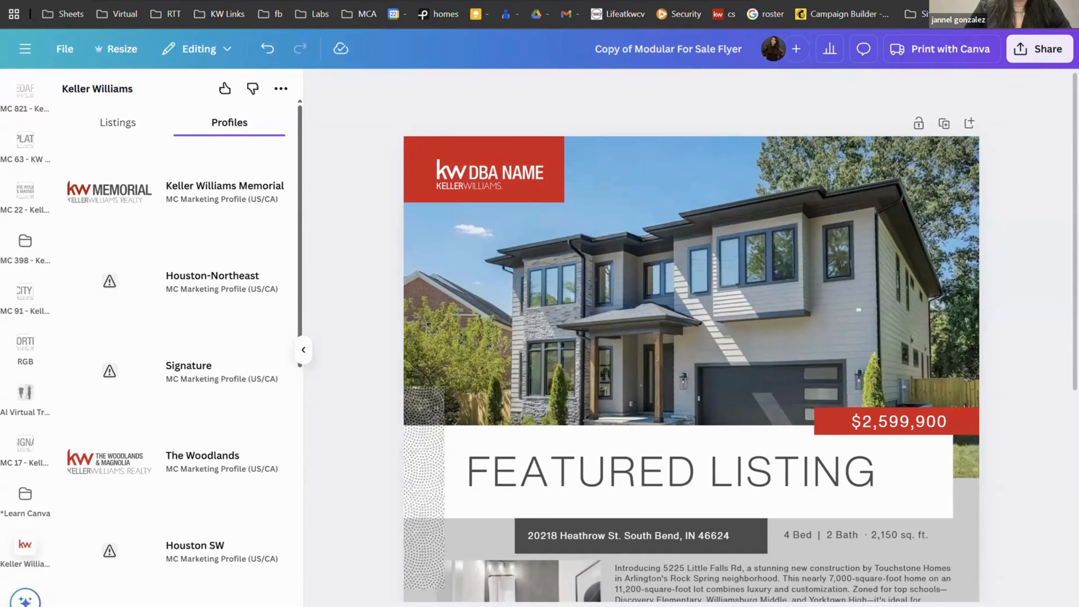
{"action": "scroll", "coordinate": [44, 210], "scroll_direction": "up", "scroll_amount": 5}
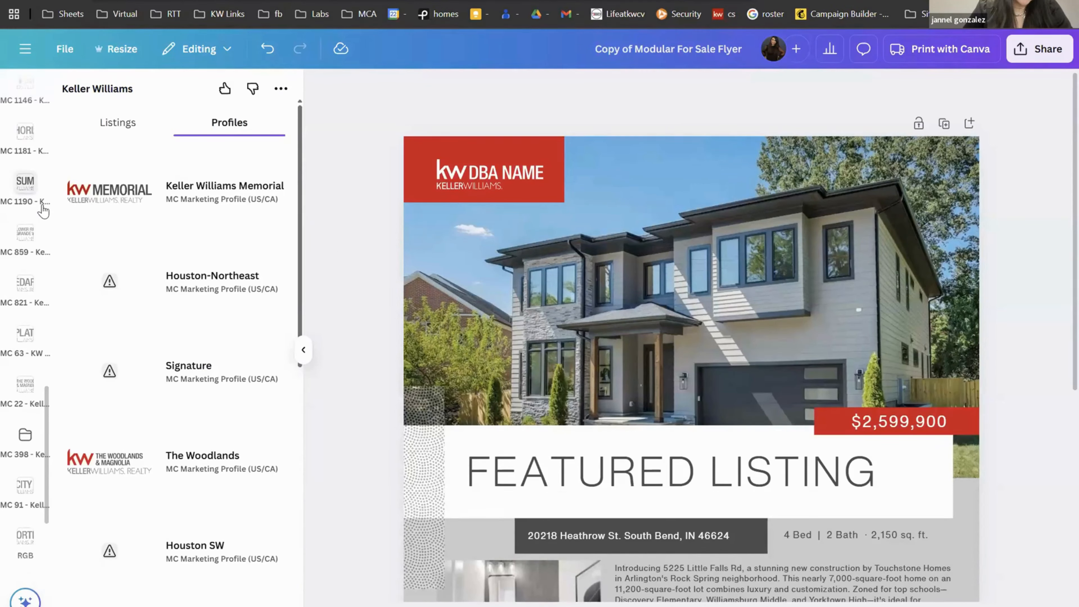
{"action": "scroll", "coordinate": [44, 210], "scroll_direction": "up", "scroll_amount": 10}
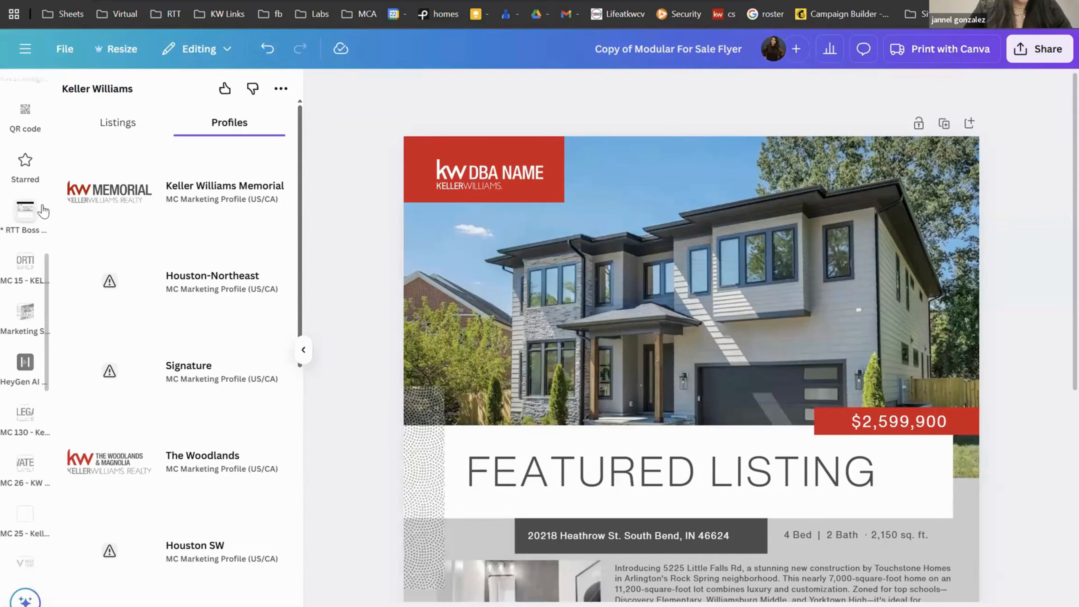
{"action": "scroll", "coordinate": [44, 210], "scroll_direction": "up", "scroll_amount": 4}
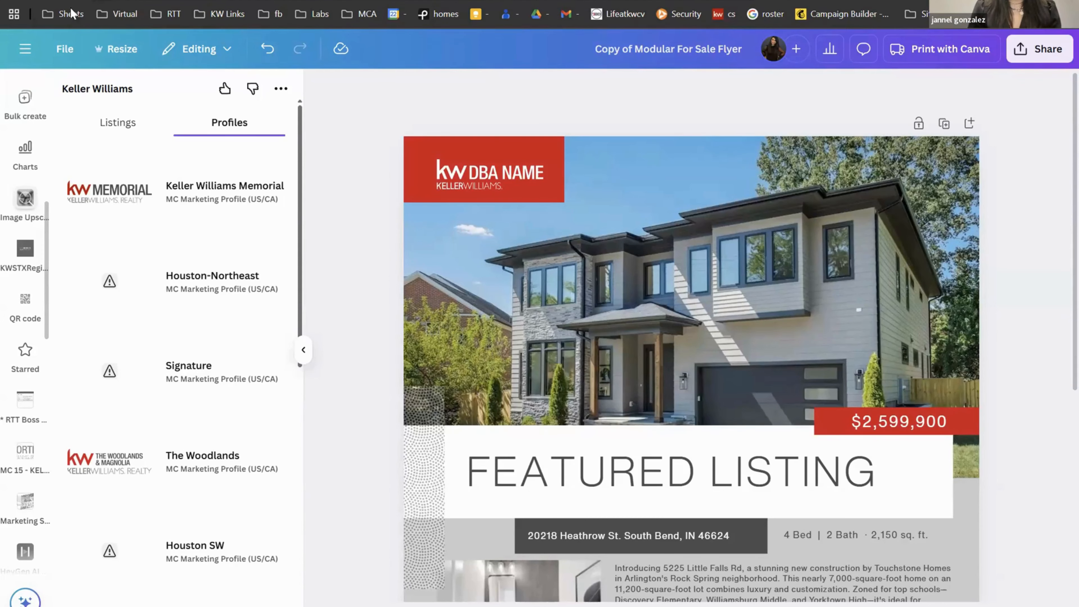
{"action": "left_click", "coordinate": [25, 52]}
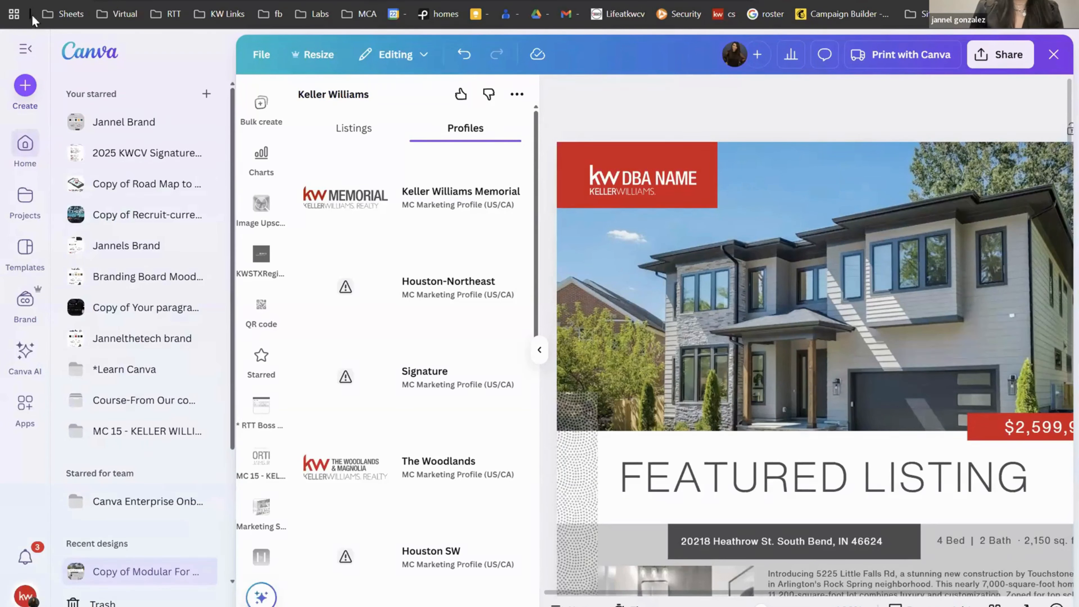
Step: Go to the Canva home page from the navigation sidebar
{"action": "left_click", "coordinate": [20, 48]}
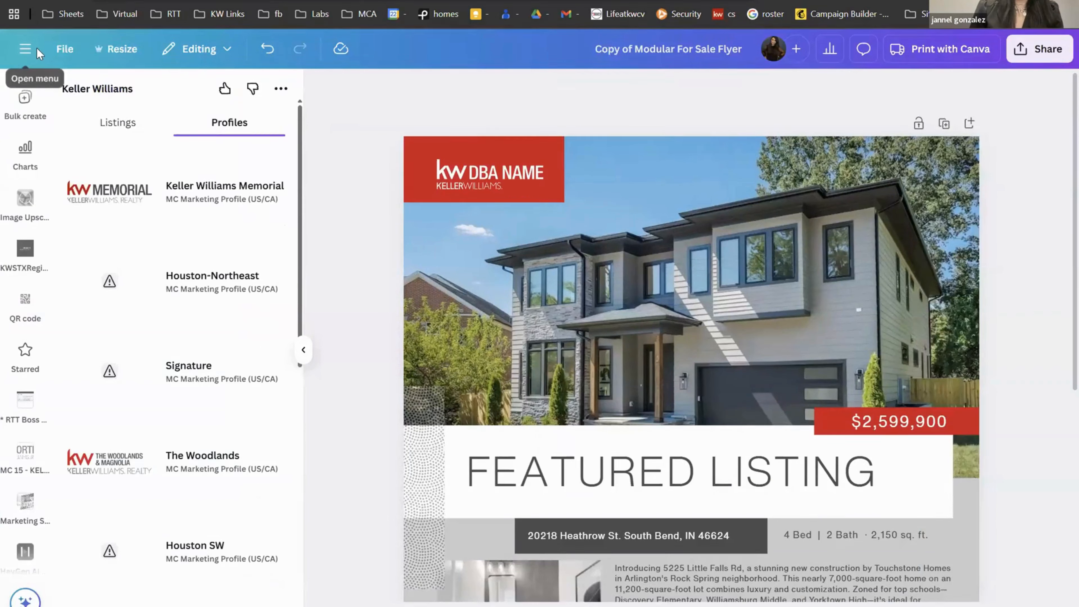
{"action": "left_click", "coordinate": [22, 51]}
{"action": "left_click", "coordinate": [21, 144]}
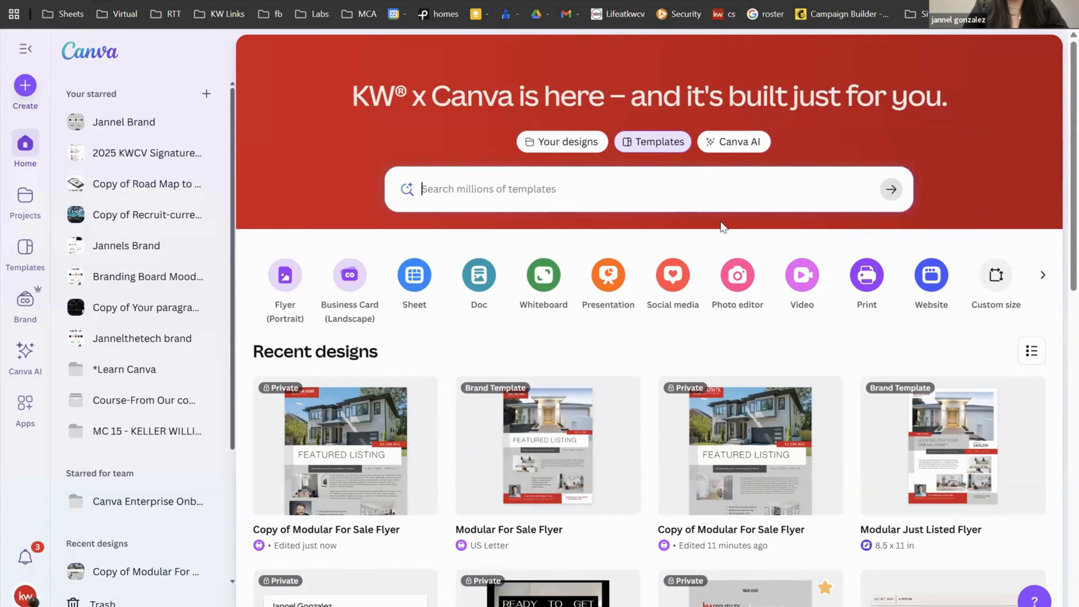
Step: Search Templates for 'brand' and look through the results
{"action": "left_click", "coordinate": [640, 145]}
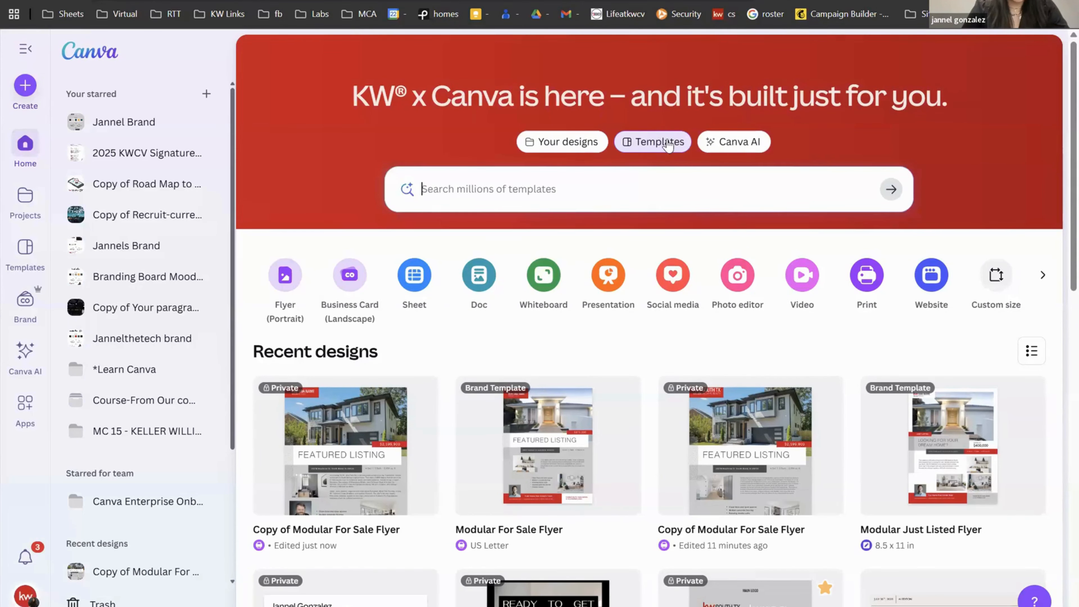
{"action": "left_click", "coordinate": [626, 195]}
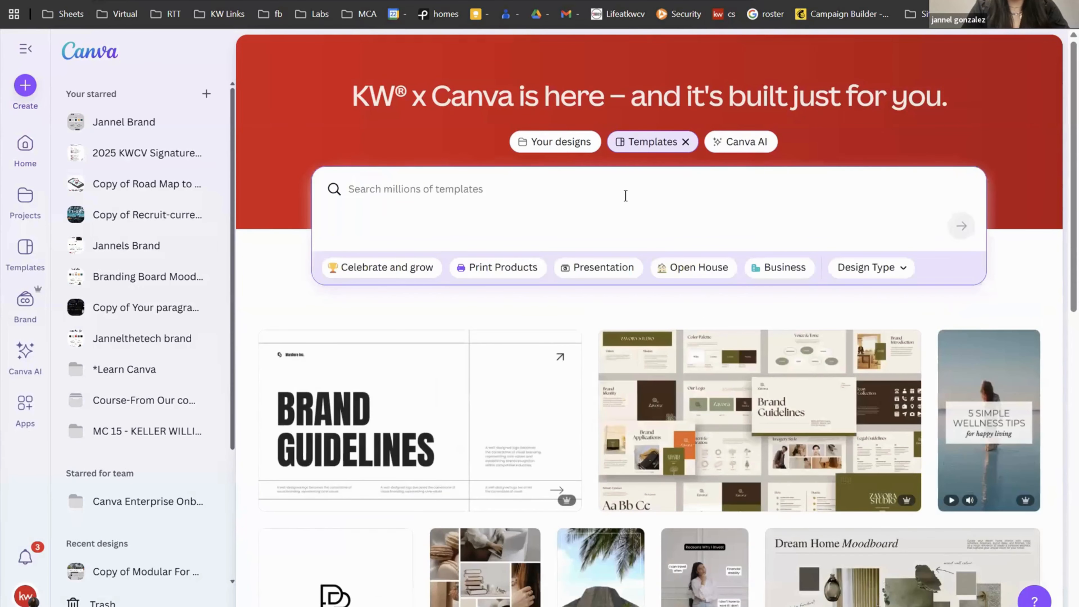
{"action": "type", "text": "brand"}
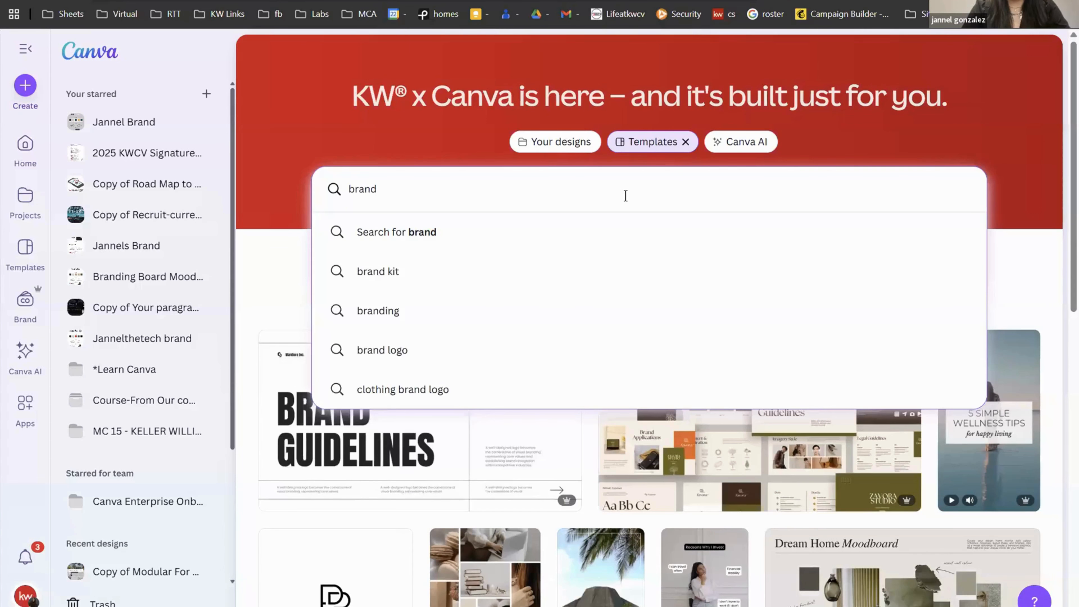
{"action": "key", "text": "Return"}
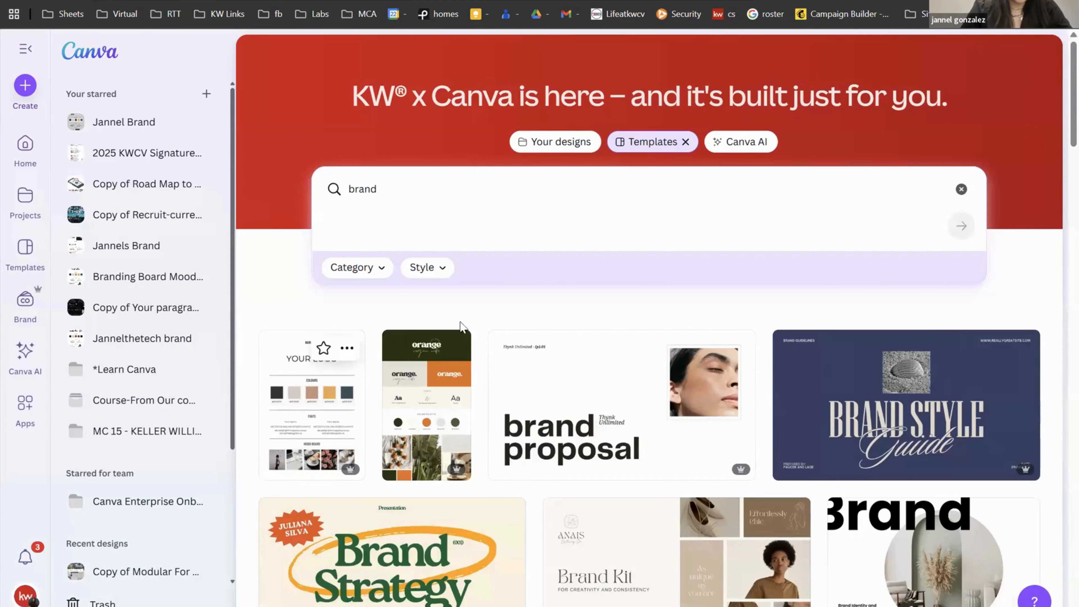
{"action": "scroll", "coordinate": [773, 467], "scroll_direction": "down", "scroll_amount": 5}
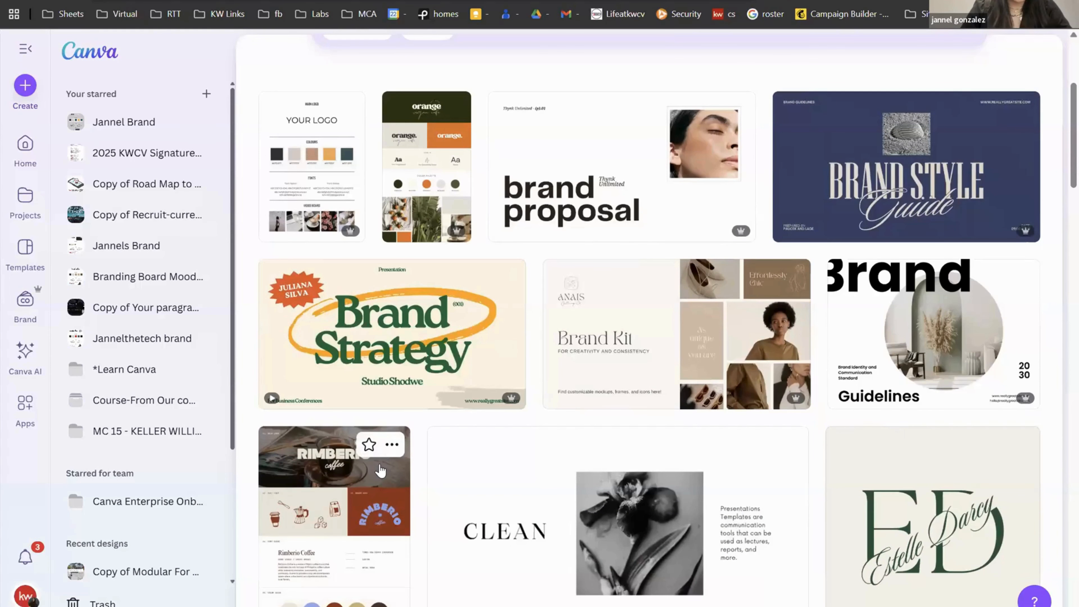
{"action": "scroll", "coordinate": [379, 470], "scroll_direction": "up", "scroll_amount": 5}
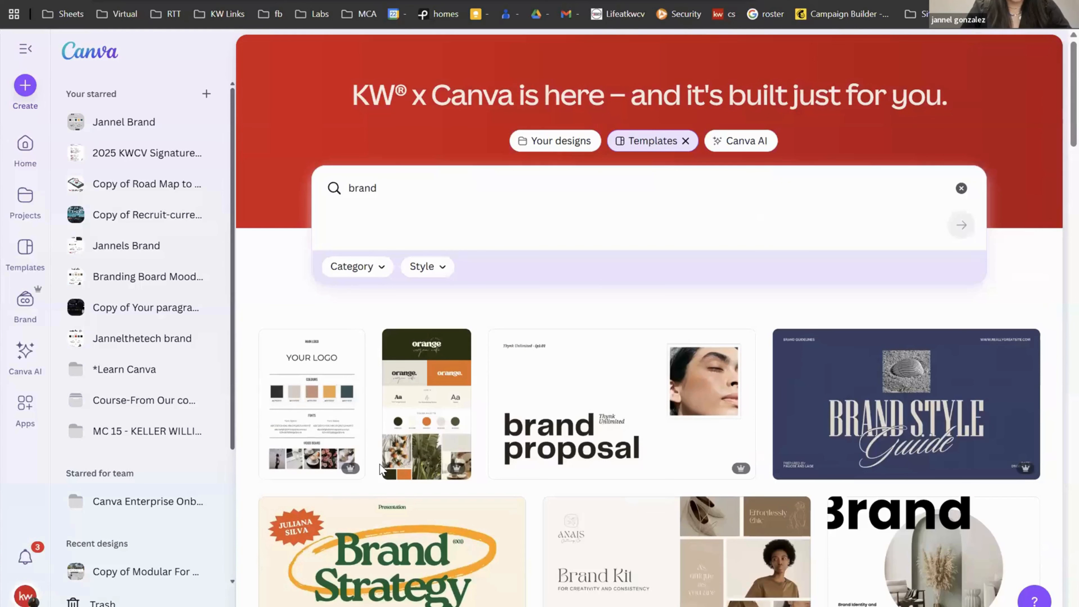
Step: Preview the Branding Board Mood Board Template and customize it as a new design
{"action": "left_click", "coordinate": [319, 382]}
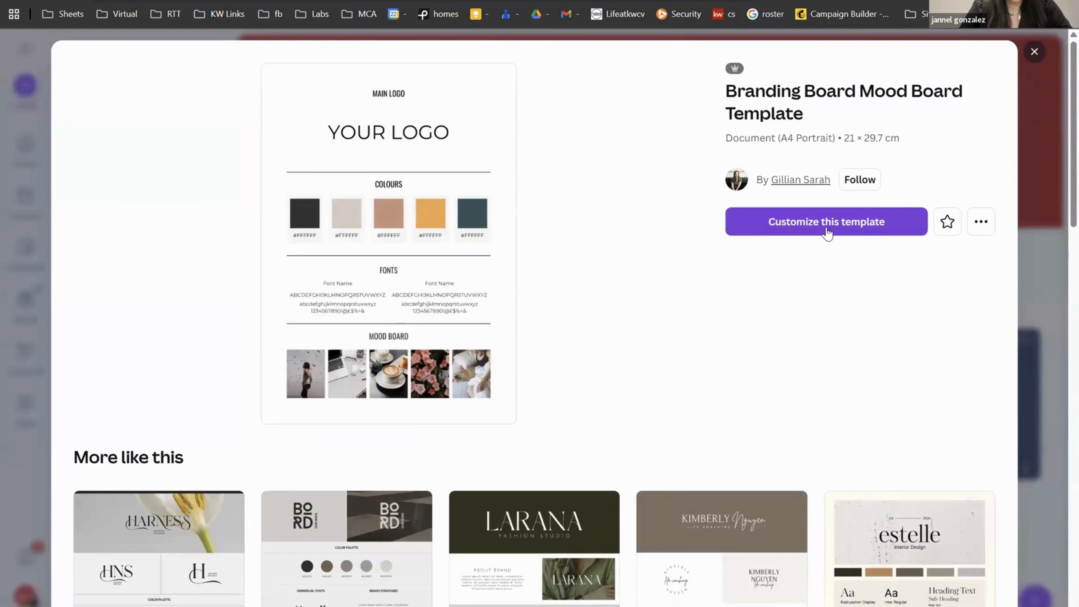
{"action": "scroll", "coordinate": [479, 449], "scroll_direction": "down", "scroll_amount": 5}
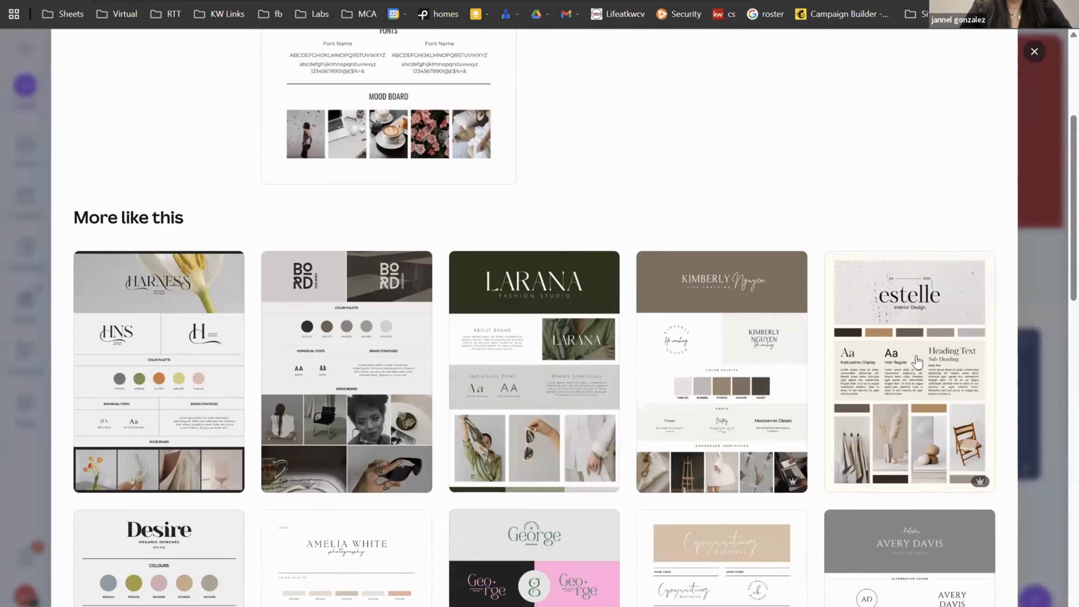
{"action": "scroll", "coordinate": [835, 359], "scroll_direction": "up", "scroll_amount": 5}
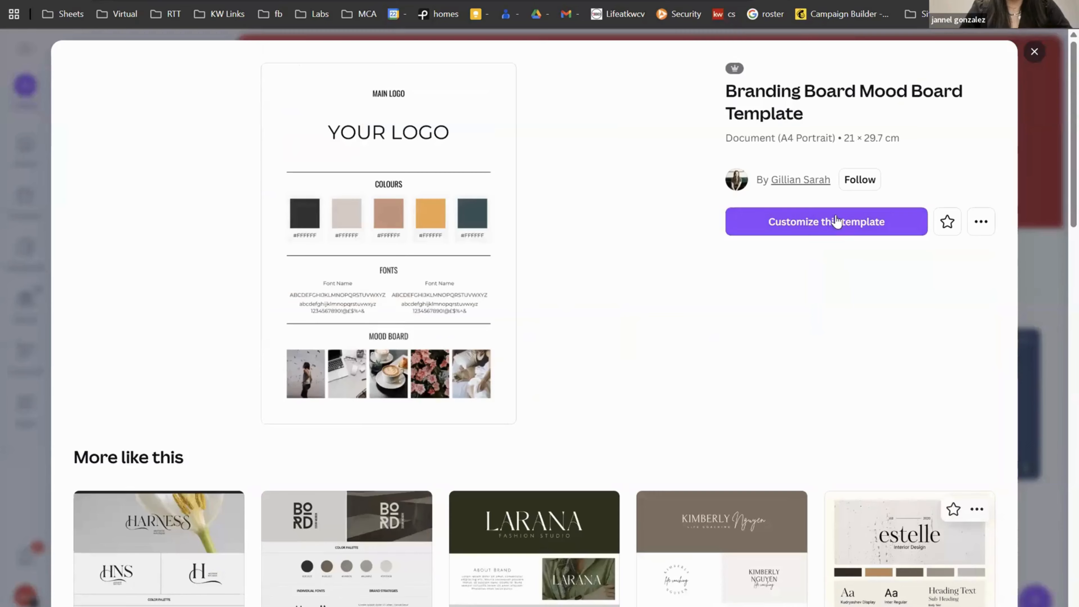
{"action": "left_click", "coordinate": [833, 222]}
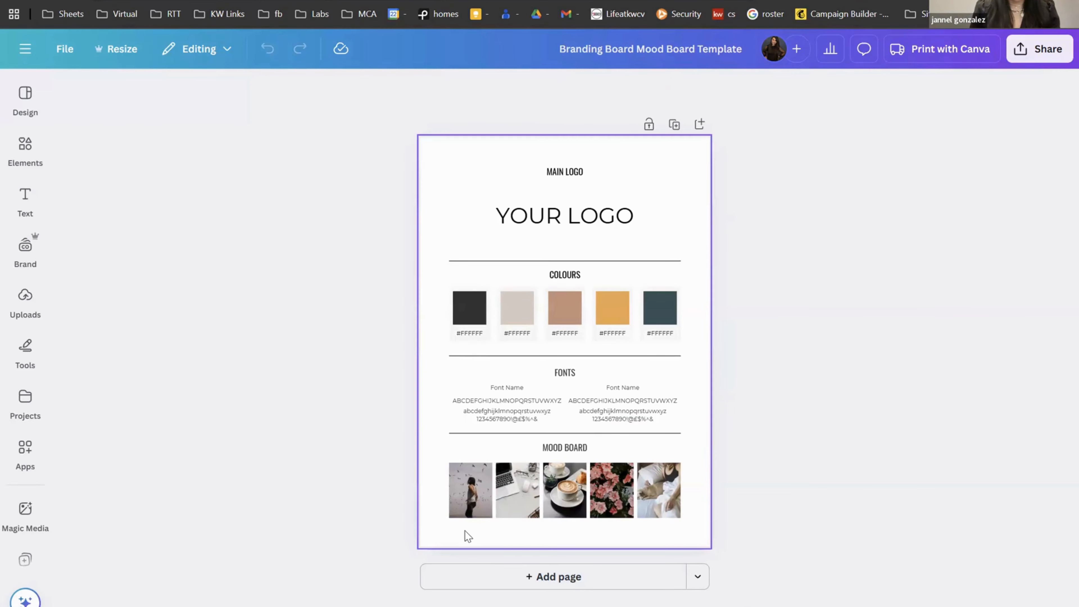
Step: Delete the five mood board photos and make the page background light grey
{"action": "left_click_drag", "start_coordinate": [414, 486], "coordinate": [740, 500]}
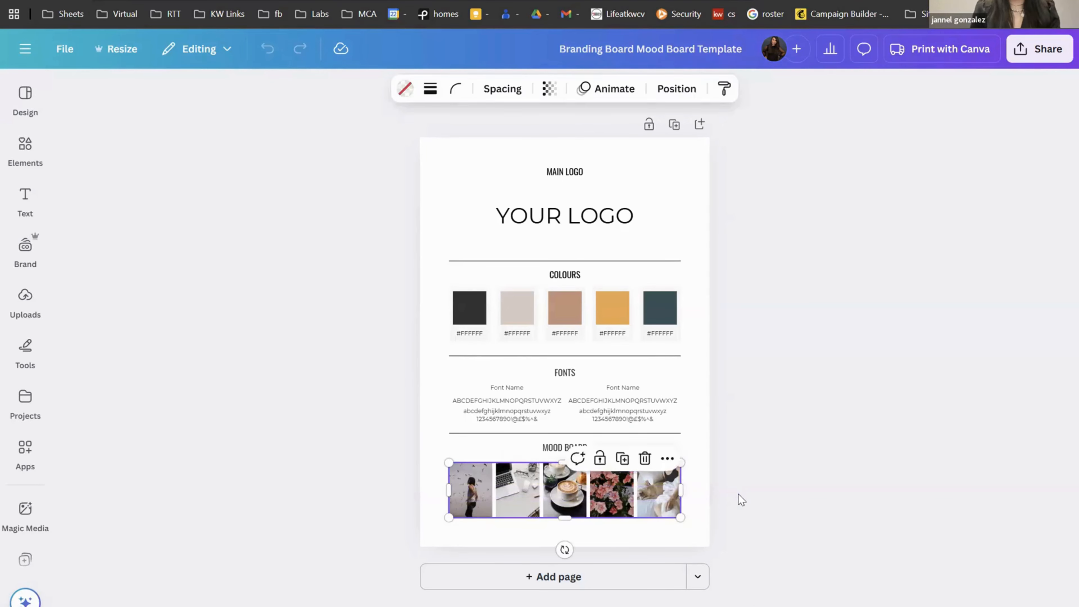
{"action": "key", "text": "Delete"}
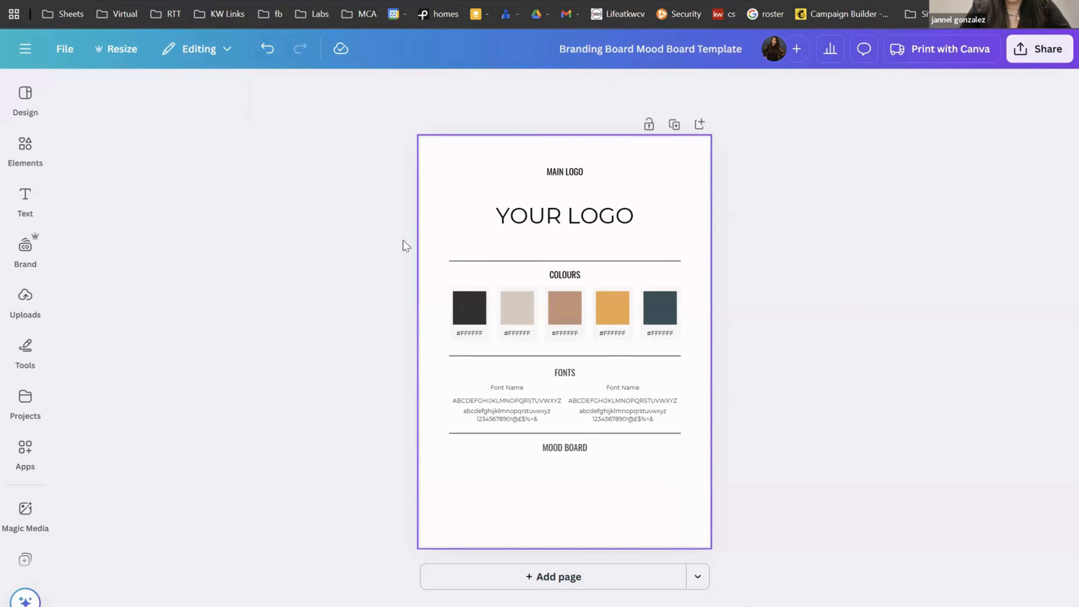
{"action": "left_click", "coordinate": [513, 476]}
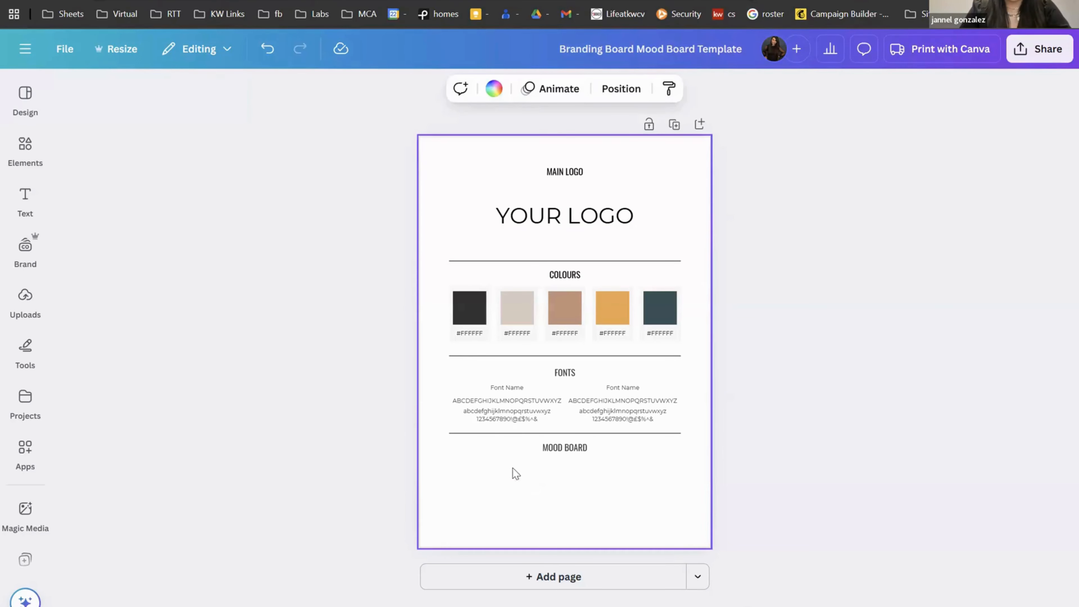
{"action": "left_click", "coordinate": [494, 89]}
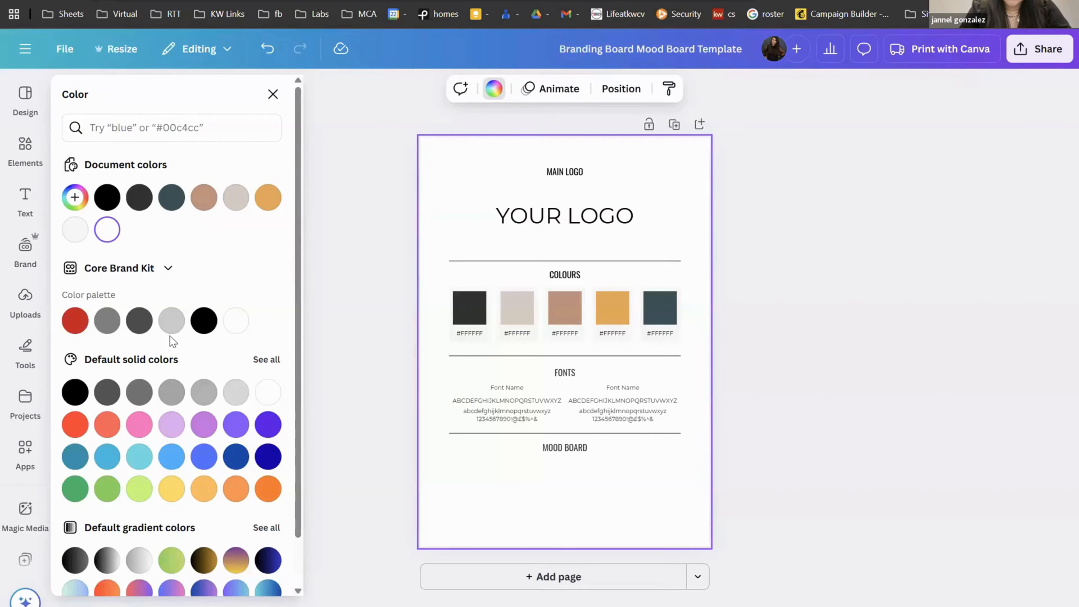
{"action": "left_click", "coordinate": [237, 399]}
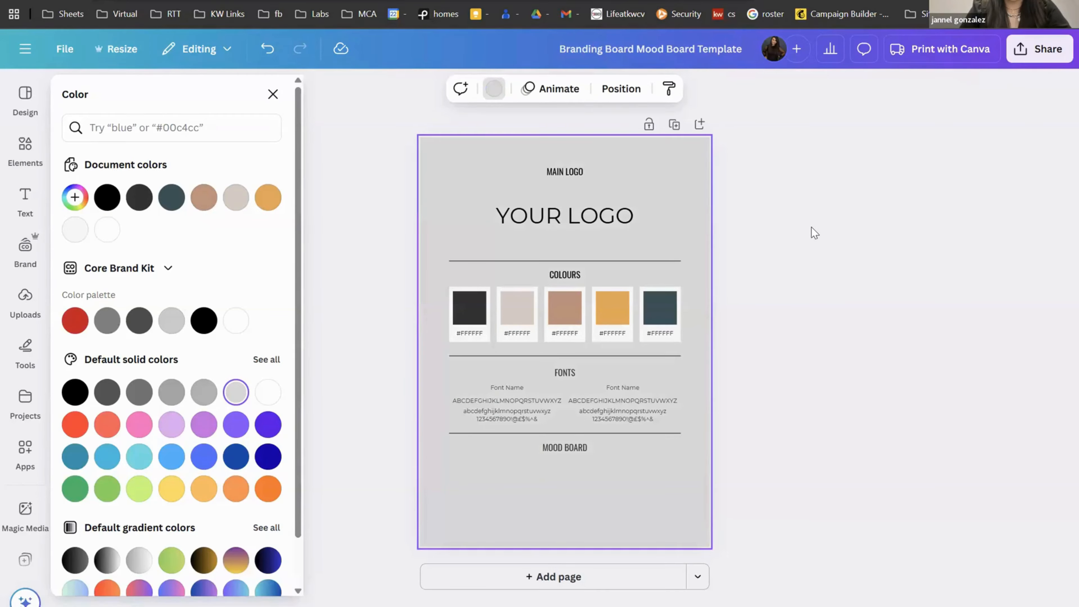
{"action": "key", "text": "Escape"}
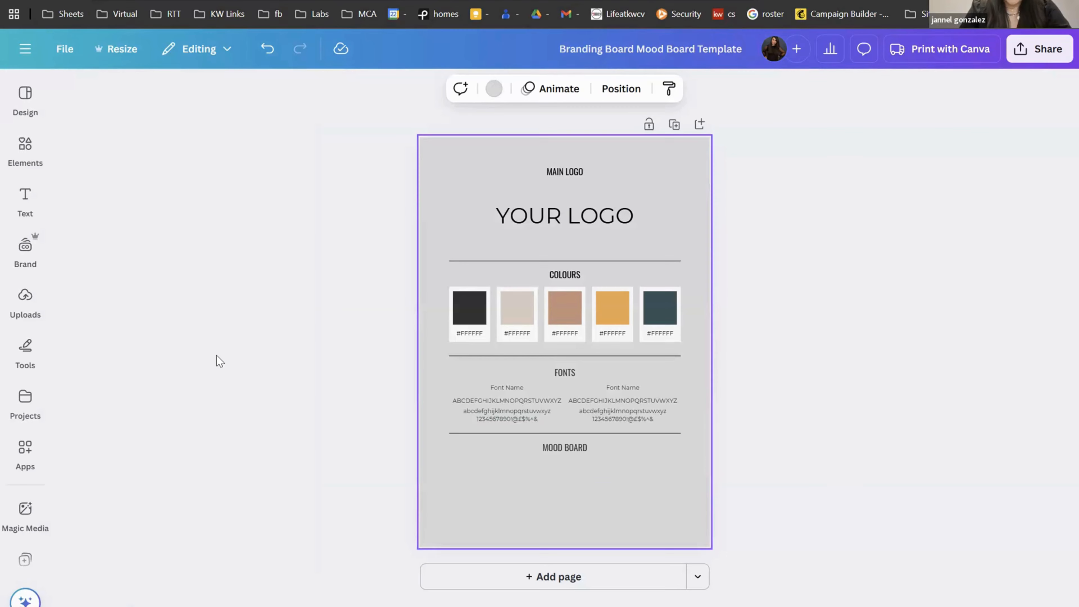
{"action": "left_click", "coordinate": [25, 304]}
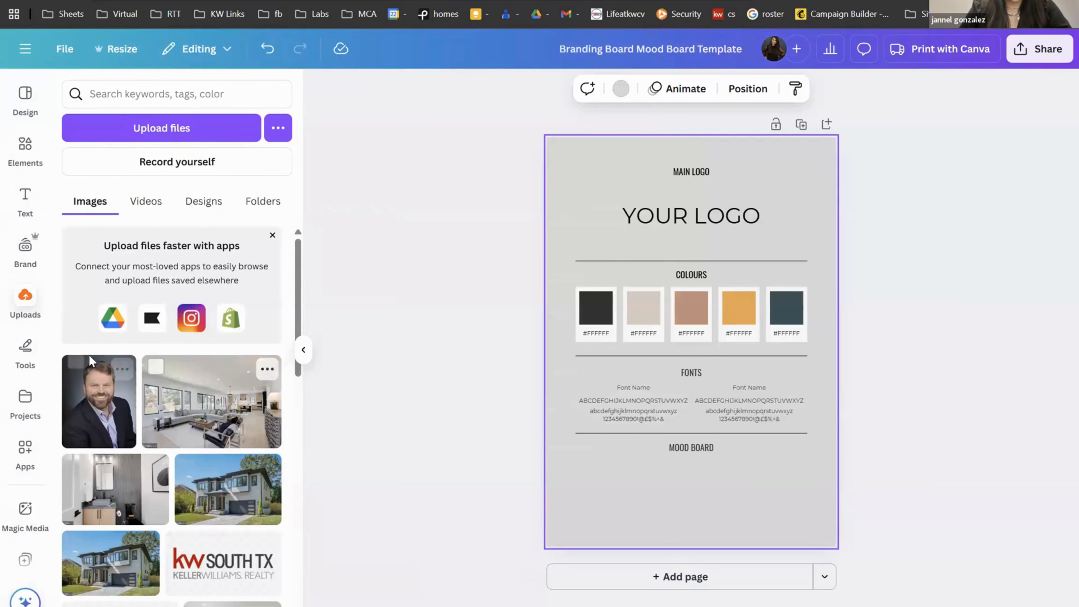
Step: Add the red and white KW South TX logos, shrunk and placed below Mood Board
{"action": "scroll", "coordinate": [183, 461], "scroll_direction": "down", "scroll_amount": 3}
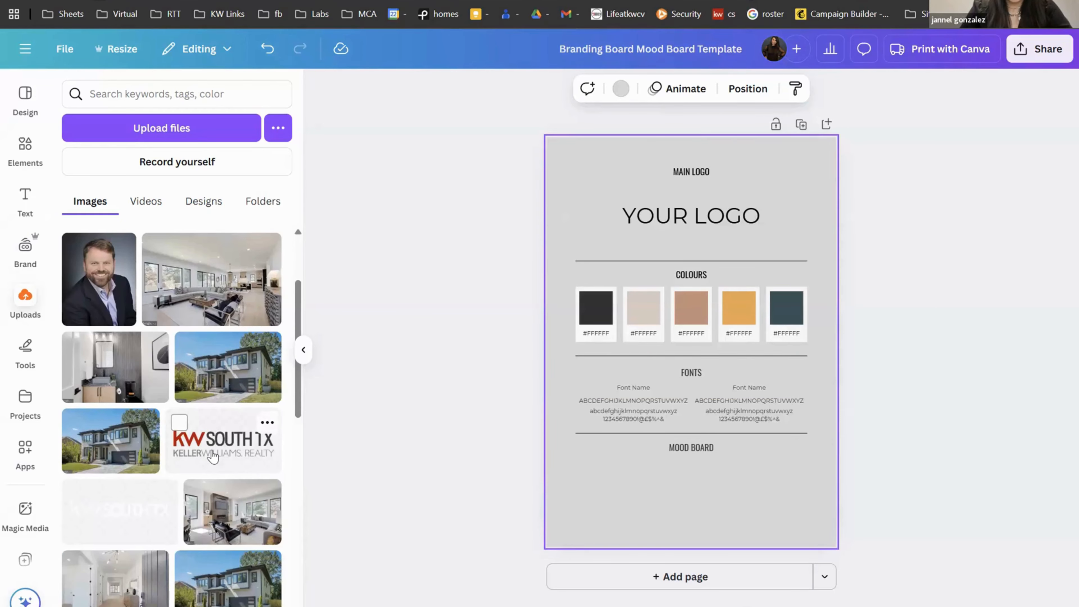
{"action": "left_click", "coordinate": [212, 457]}
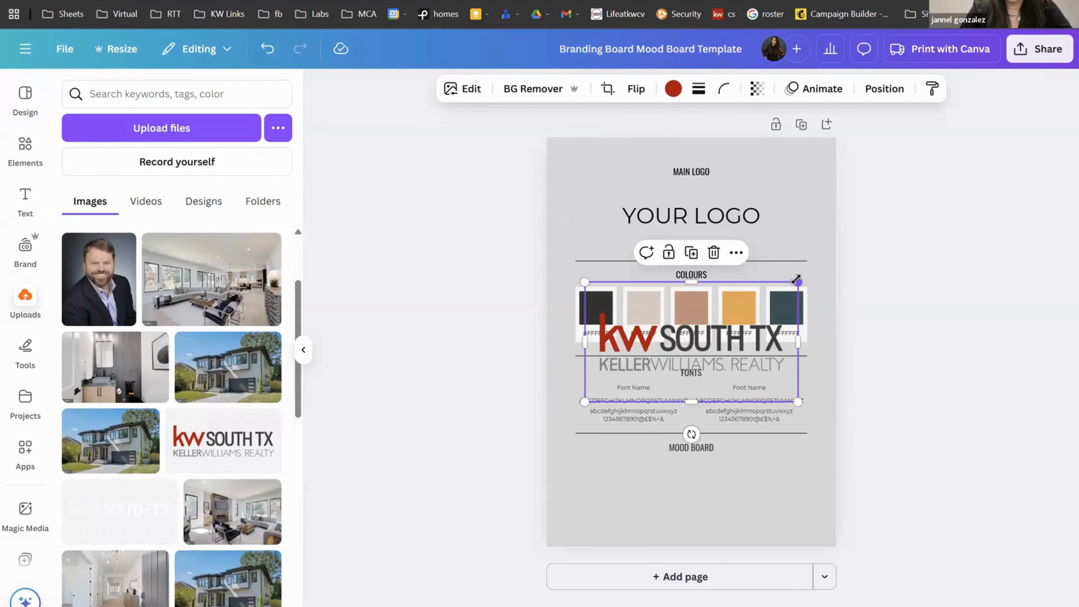
{"action": "left_click_drag", "start_coordinate": [796, 280], "coordinate": [642, 370]}
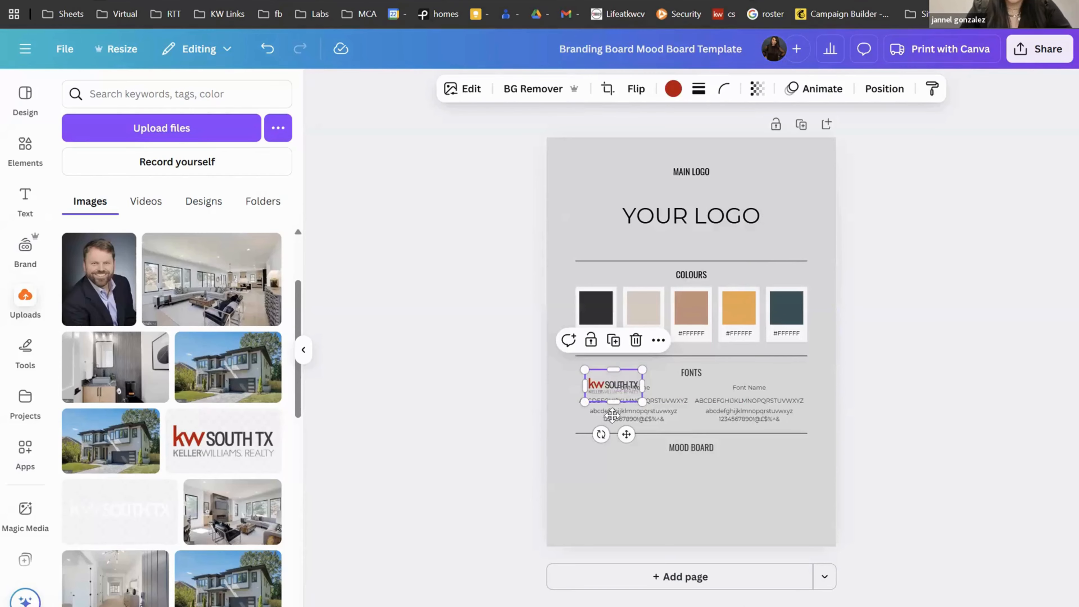
{"action": "left_click_drag", "start_coordinate": [611, 414], "coordinate": [592, 489]}
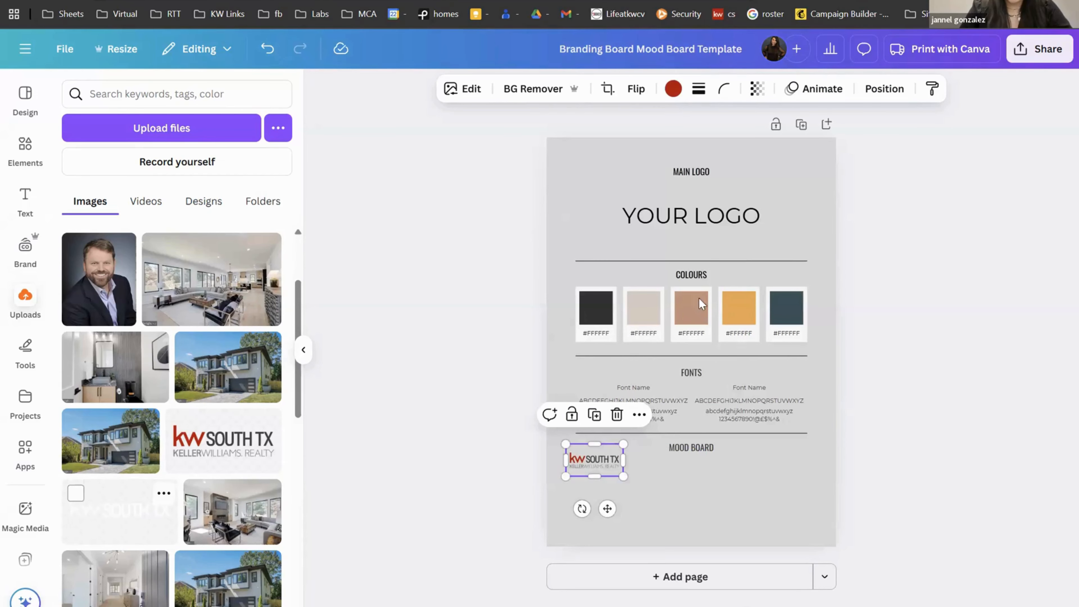
{"action": "left_click", "coordinate": [123, 511]}
{"action": "left_click_drag", "start_coordinate": [797, 280], "coordinate": [624, 498]}
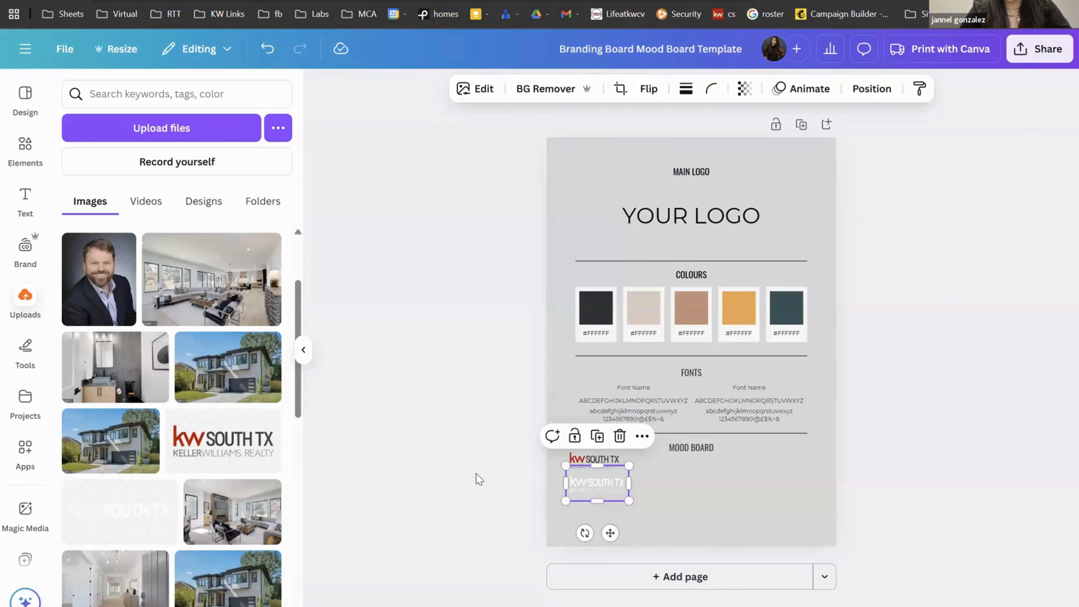
{"action": "left_click", "coordinate": [477, 477]}
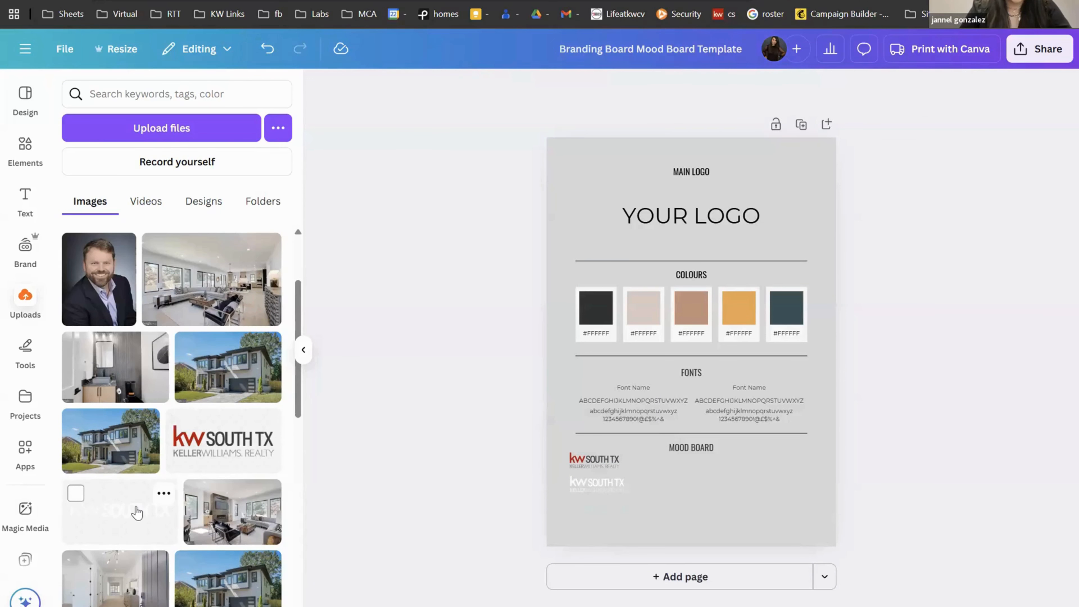
Step: Add the KW Luxury International logo and shrink it in the mood board area
{"action": "scroll", "coordinate": [136, 512], "scroll_direction": "down", "scroll_amount": 3}
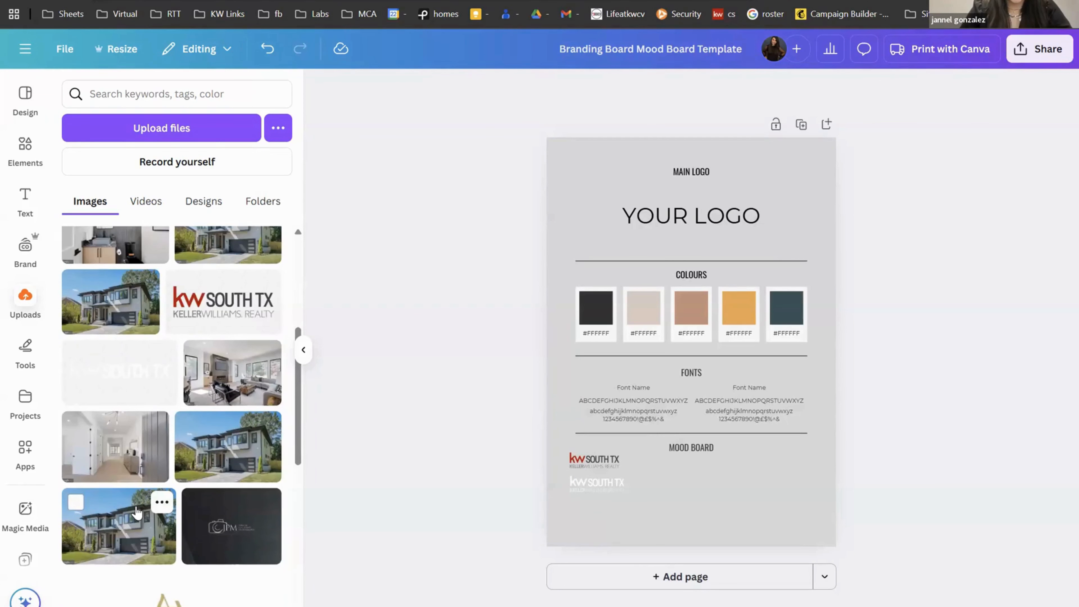
{"action": "scroll", "coordinate": [137, 513], "scroll_direction": "down", "scroll_amount": 10}
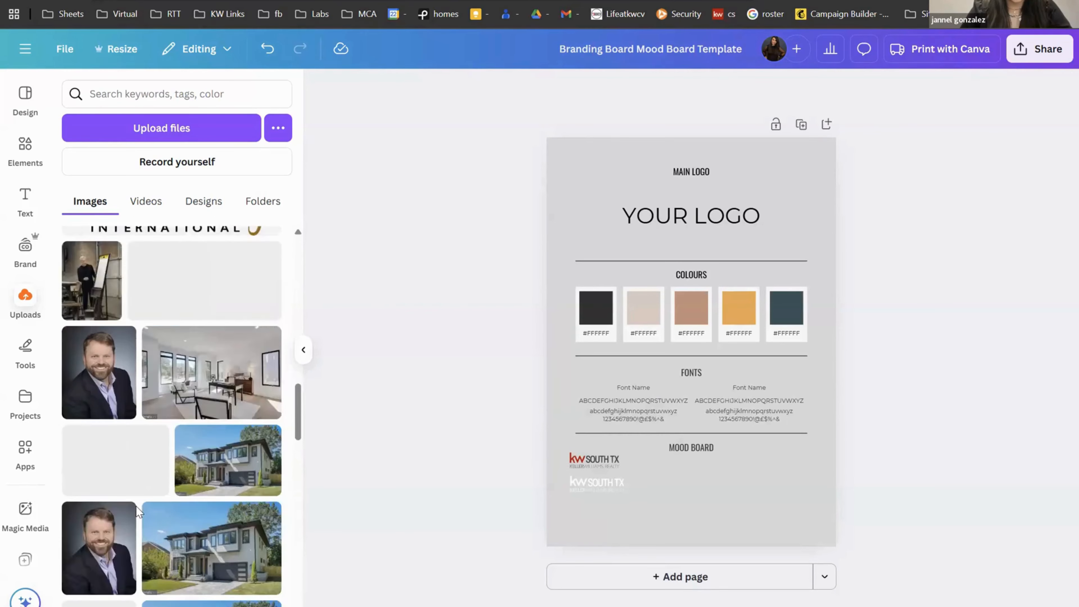
{"action": "scroll", "coordinate": [136, 508], "scroll_direction": "down", "scroll_amount": 5}
{"action": "scroll", "coordinate": [136, 510], "scroll_direction": "up", "scroll_amount": 10}
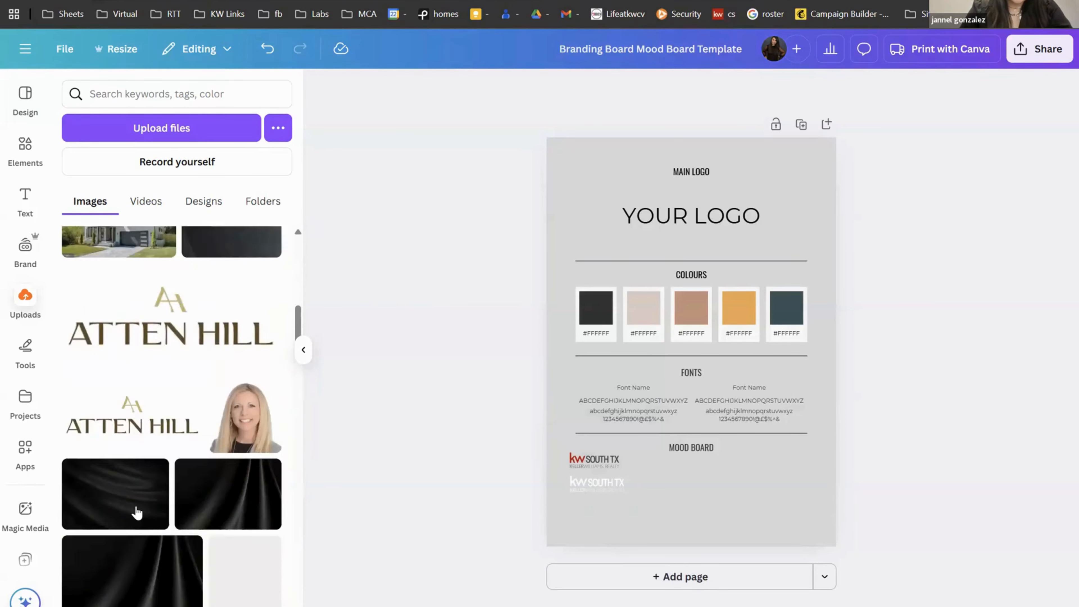
{"action": "scroll", "coordinate": [136, 512], "scroll_direction": "down", "scroll_amount": 4}
{"action": "left_click", "coordinate": [184, 473]}
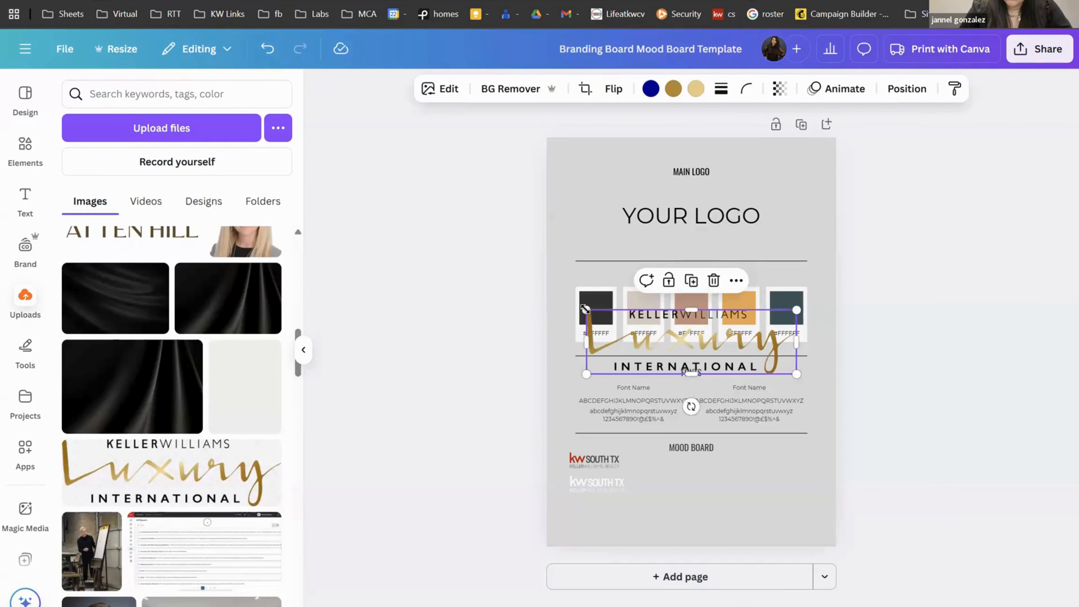
{"action": "left_click_drag", "start_coordinate": [683, 332], "coordinate": [633, 505]}
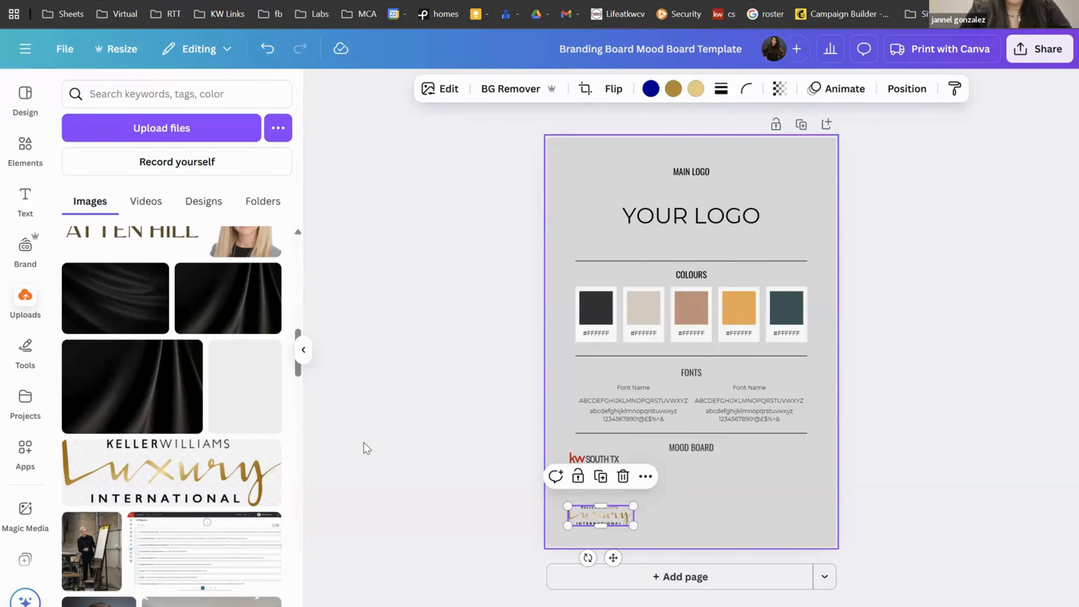
Step: Delete the YOUR LOGO placeholder text
{"action": "left_click", "coordinate": [679, 224]}
{"action": "key", "text": "Delete"}
{"action": "scroll", "coordinate": [138, 481], "scroll_direction": "down", "scroll_amount": 14}
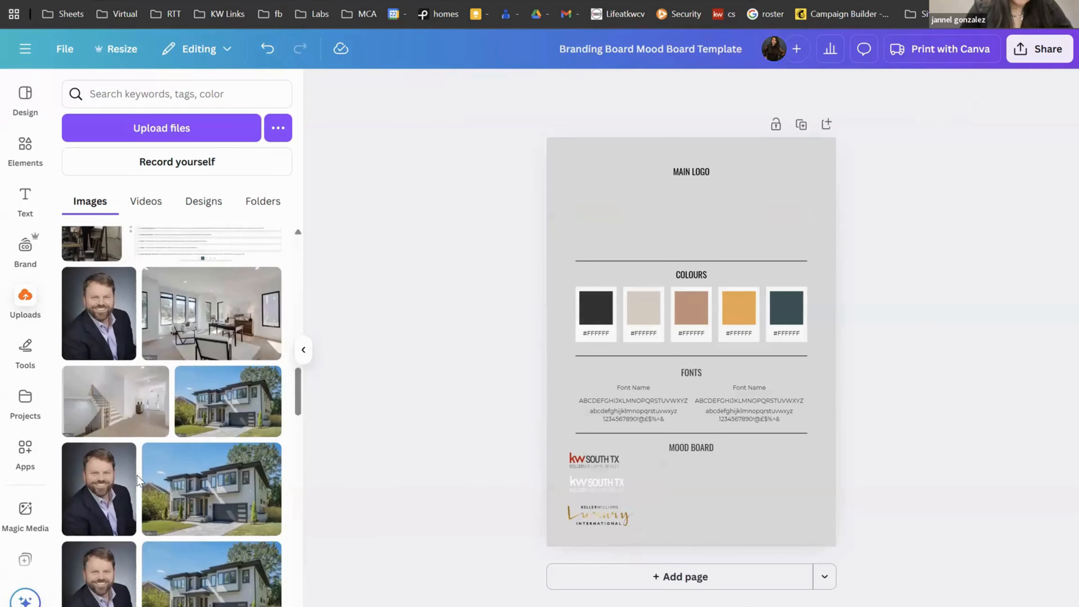
{"action": "scroll", "coordinate": [138, 481], "scroll_direction": "down", "scroll_amount": 15}
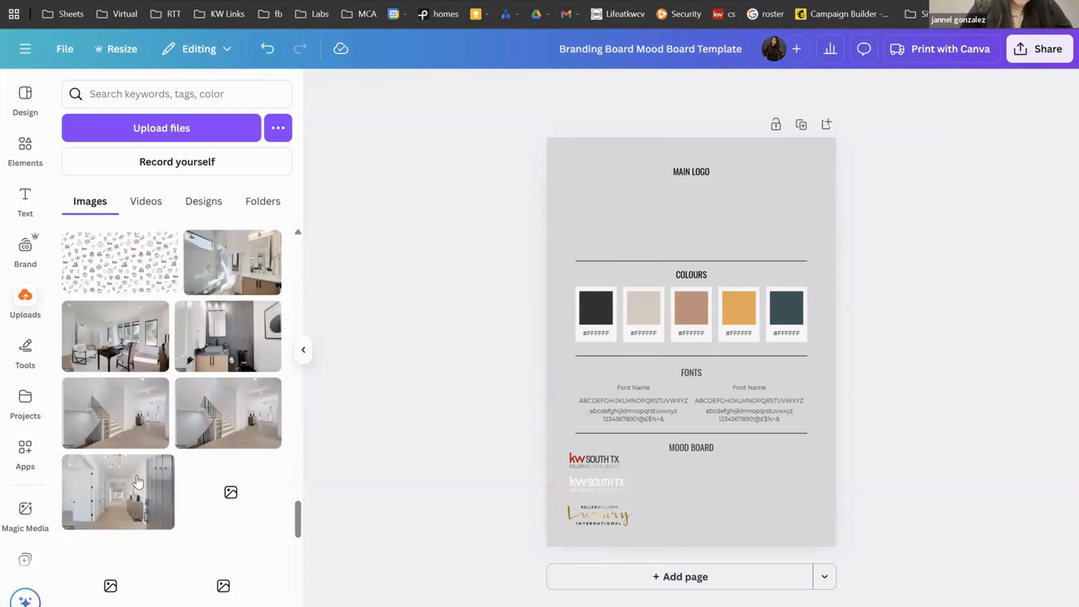
{"action": "scroll", "coordinate": [138, 481], "scroll_direction": "down", "scroll_amount": 15}
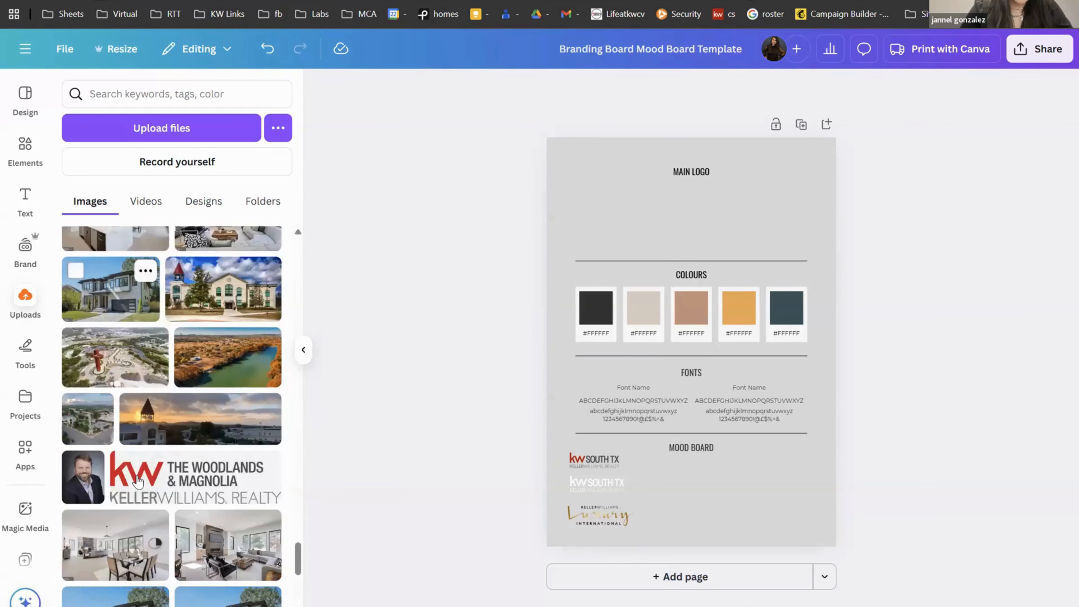
{"action": "scroll", "coordinate": [138, 481], "scroll_direction": "down", "scroll_amount": 7}
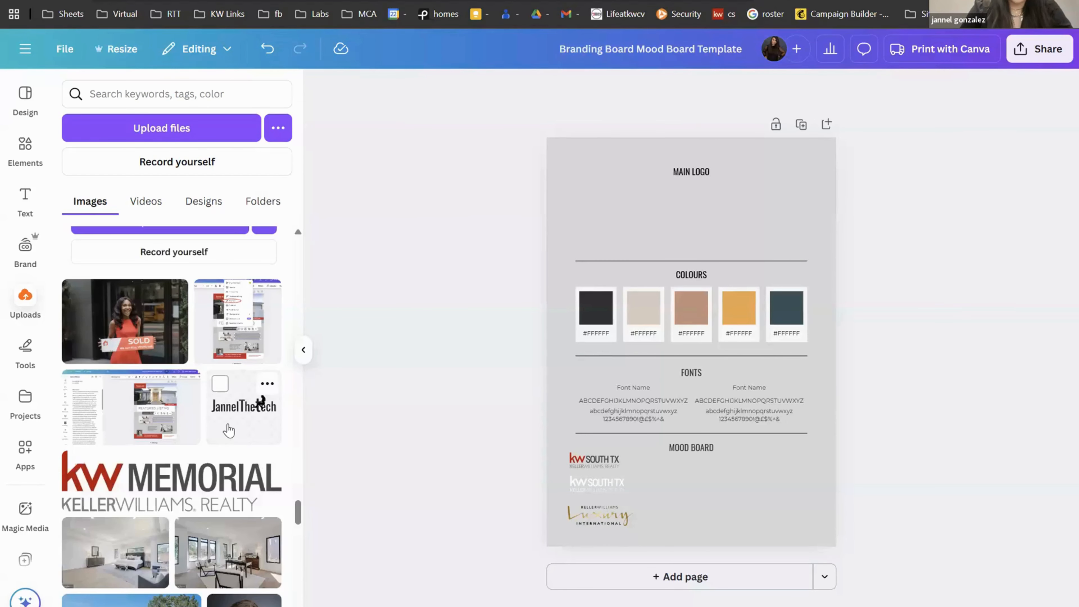
Step: Place the personal brand wordmark logo in the Main Logo section, trimming its frame top and bottom
{"action": "left_click", "coordinate": [229, 430]}
{"action": "left_click_drag", "start_coordinate": [736, 384], "coordinate": [749, 253]}
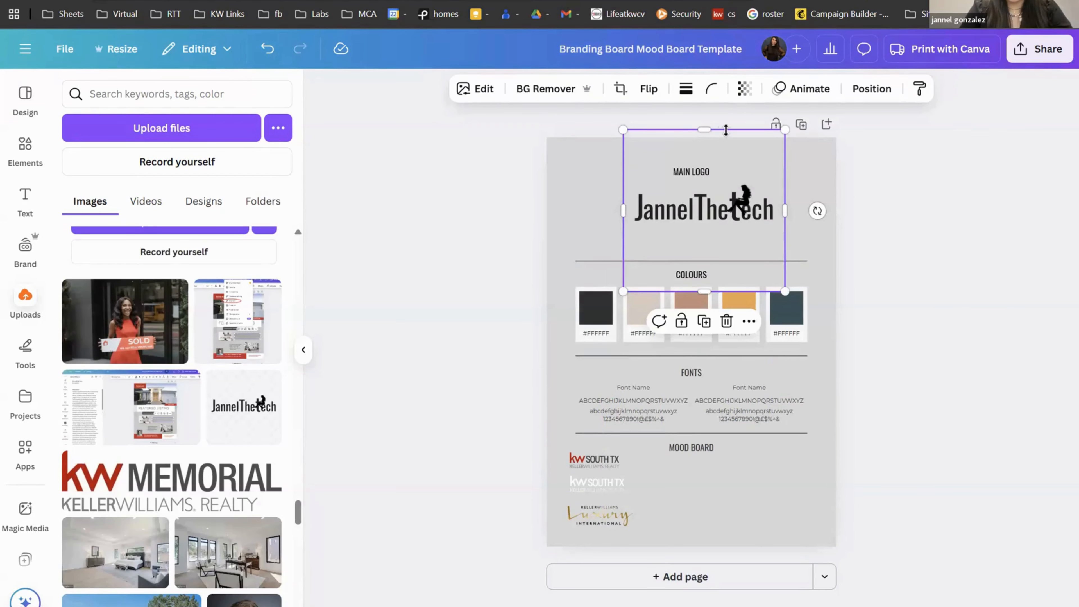
{"action": "left_click_drag", "start_coordinate": [710, 147], "coordinate": [707, 193]}
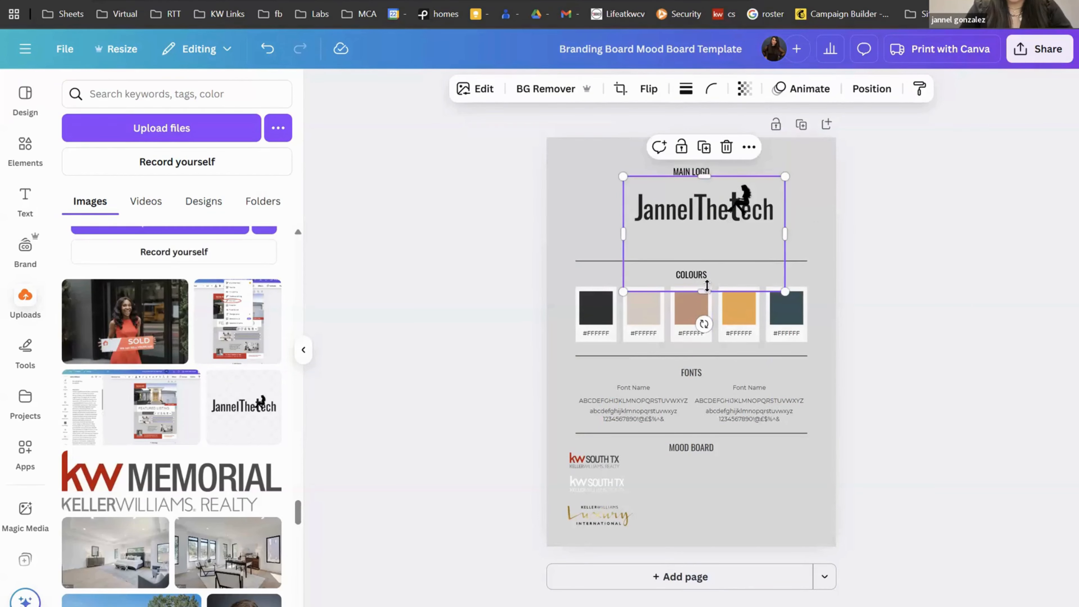
{"action": "left_click_drag", "start_coordinate": [706, 293], "coordinate": [704, 244]}
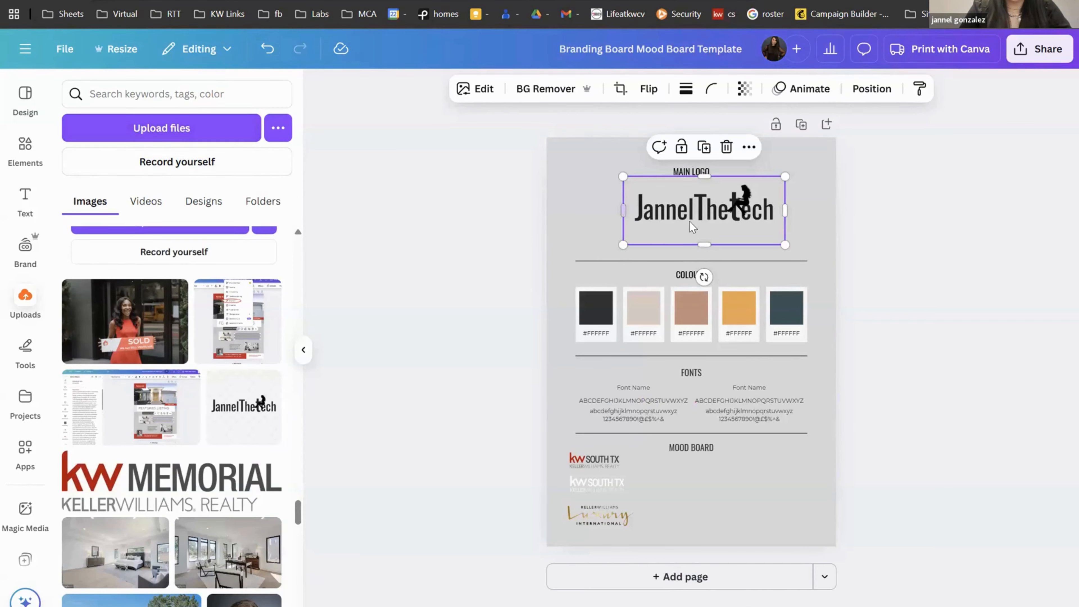
{"action": "left_click_drag", "start_coordinate": [694, 227], "coordinate": [675, 236]}
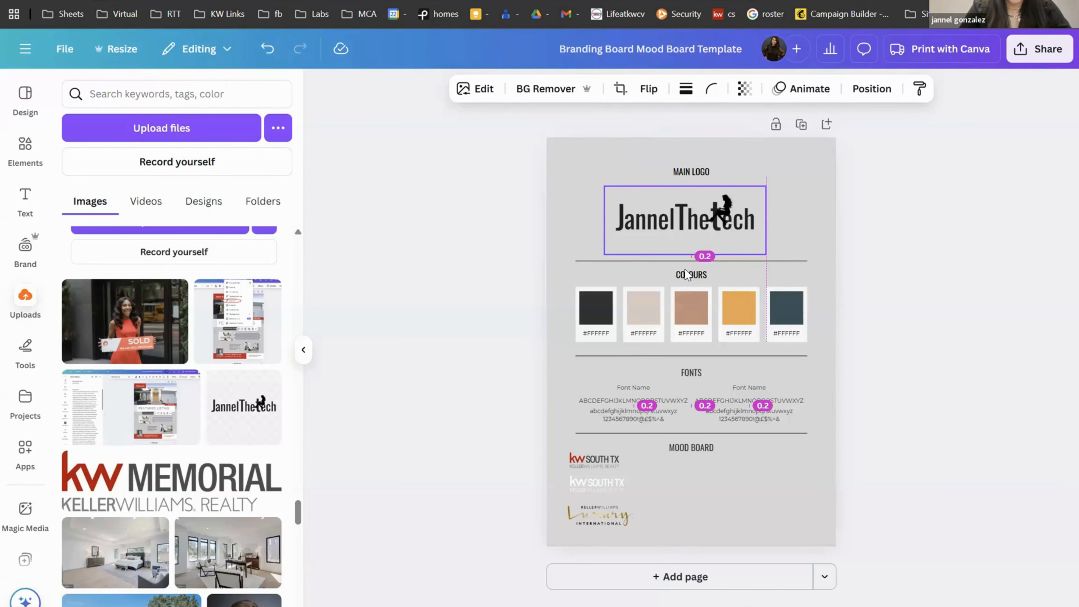
{"action": "left_click_drag", "start_coordinate": [687, 274], "coordinate": [687, 274]}
{"action": "scroll", "coordinate": [195, 475], "scroll_direction": "down", "scroll_amount": 8}
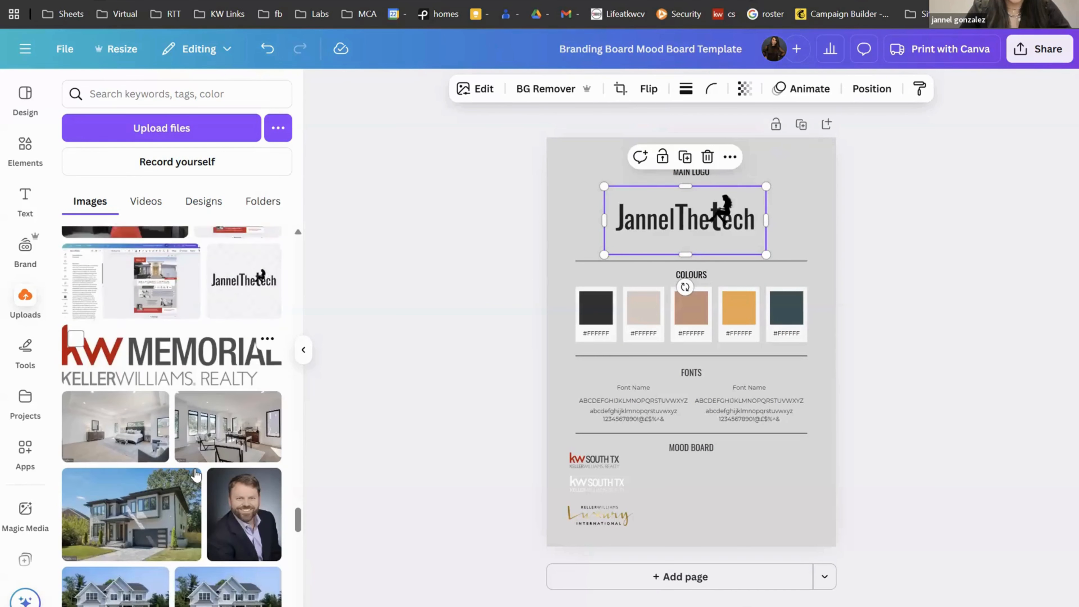
{"action": "scroll", "coordinate": [195, 475], "scroll_direction": "down", "scroll_amount": 10}
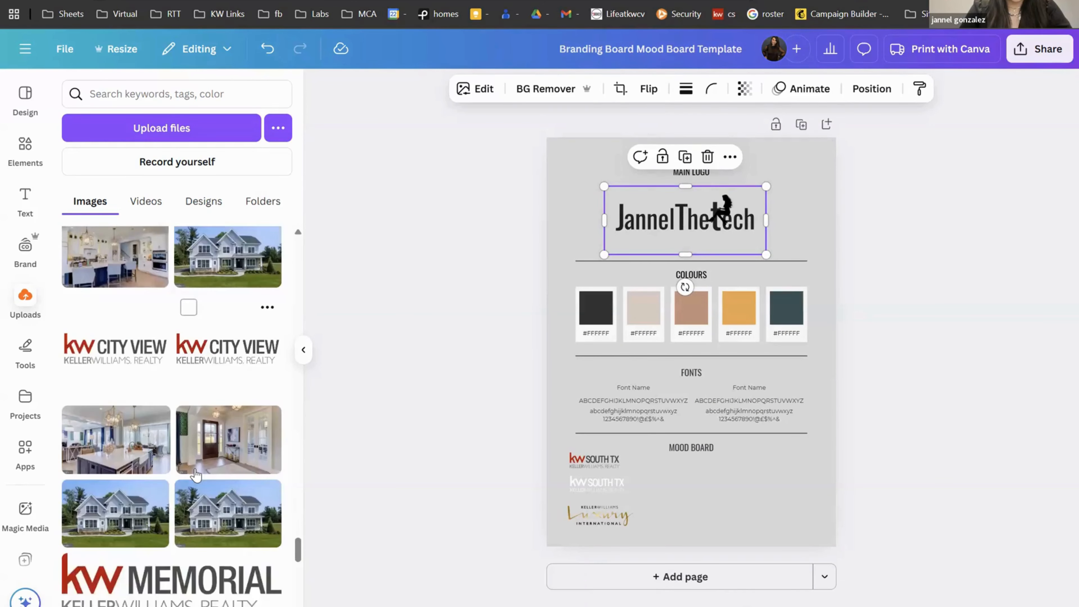
{"action": "scroll", "coordinate": [196, 473], "scroll_direction": "down", "scroll_amount": 5}
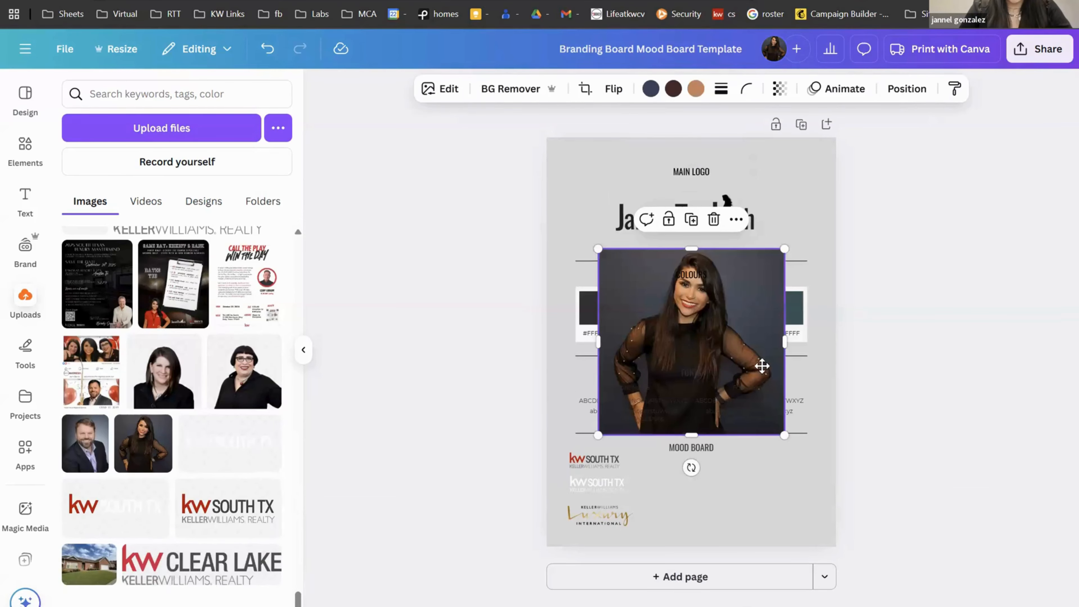
Step: Move the portrait photo beside MOOD BOARD, shrink it, and remove its background
{"action": "left_click_drag", "start_coordinate": [762, 365], "coordinate": [803, 481]}
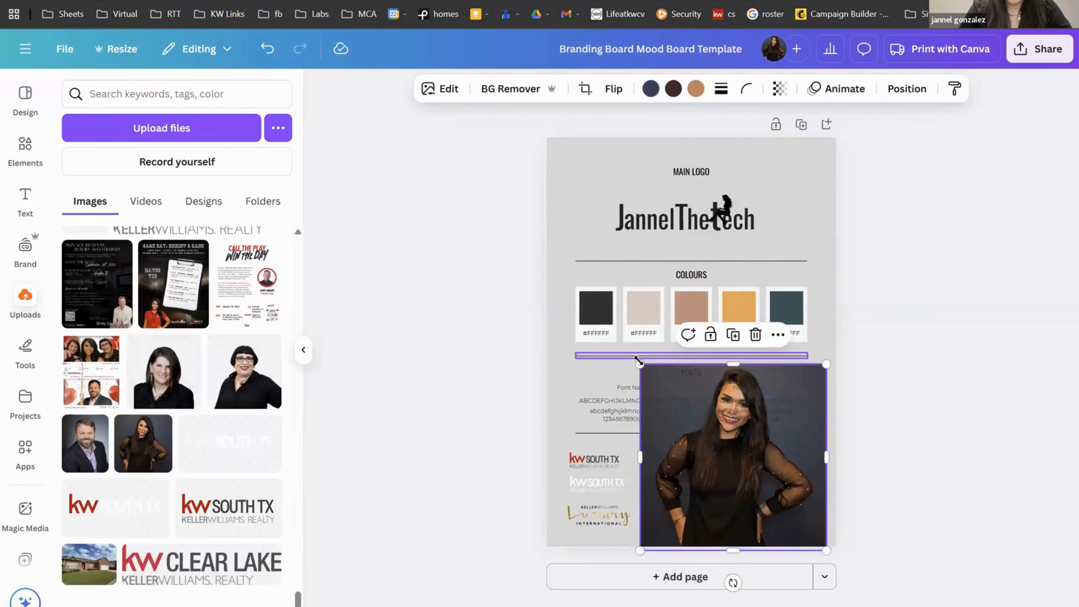
{"action": "left_click_drag", "start_coordinate": [638, 361], "coordinate": [720, 445]}
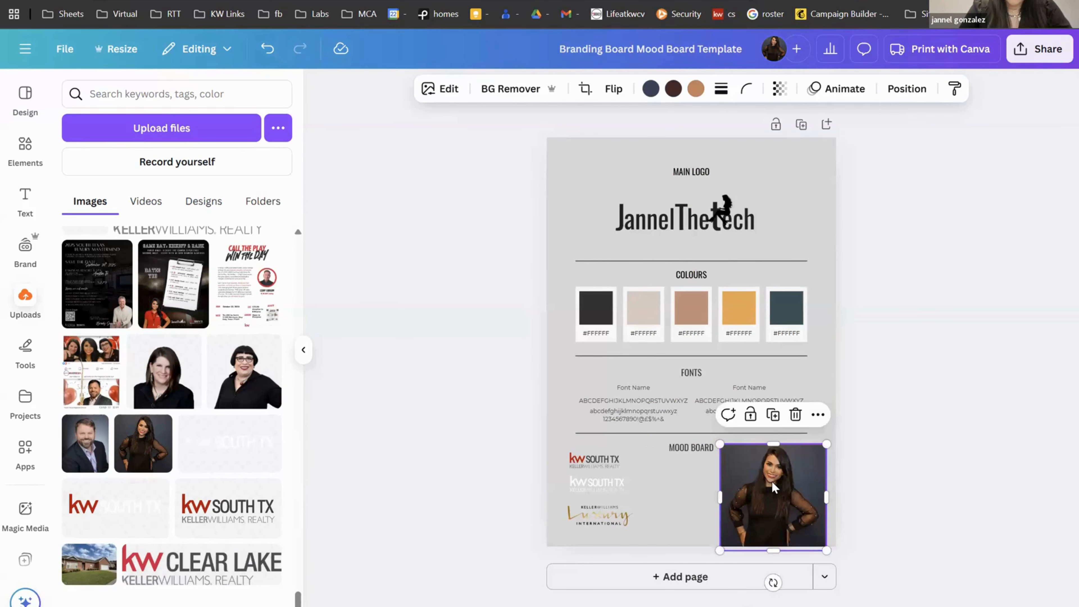
{"action": "left_click_drag", "start_coordinate": [772, 486], "coordinate": [766, 488]}
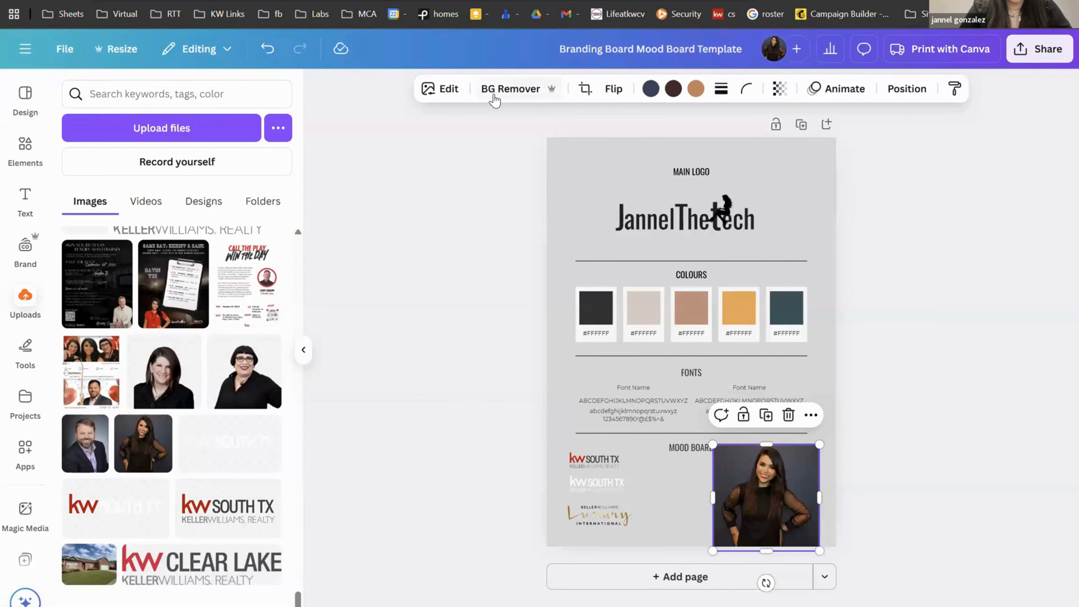
{"action": "left_click", "coordinate": [494, 99]}
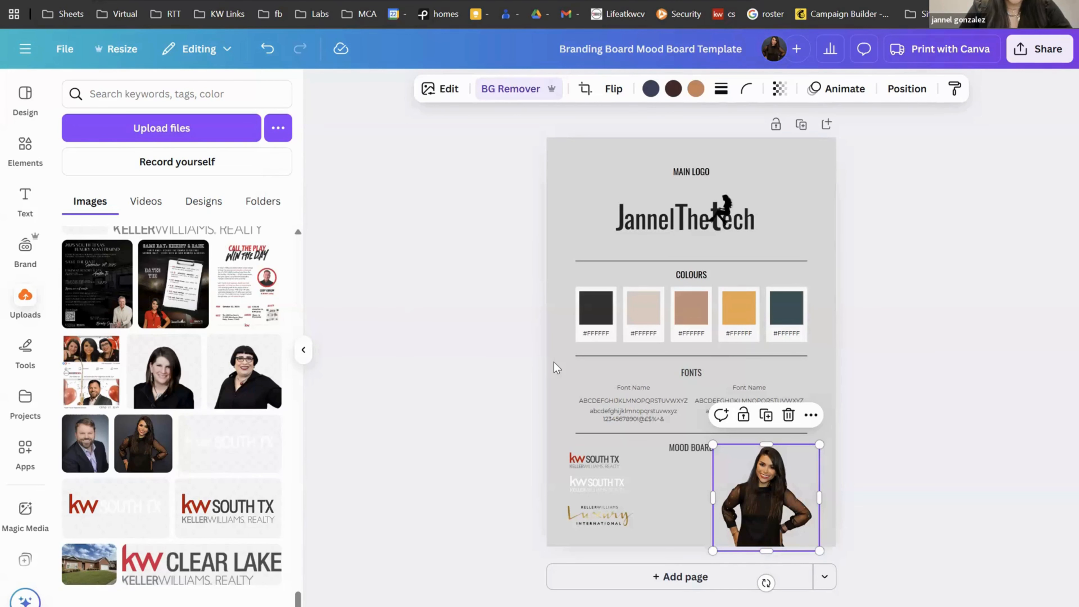
Step: Give the third Colours swatch a custom teal colour, #5AB1A4, replacing the brown
{"action": "left_click", "coordinate": [684, 321]}
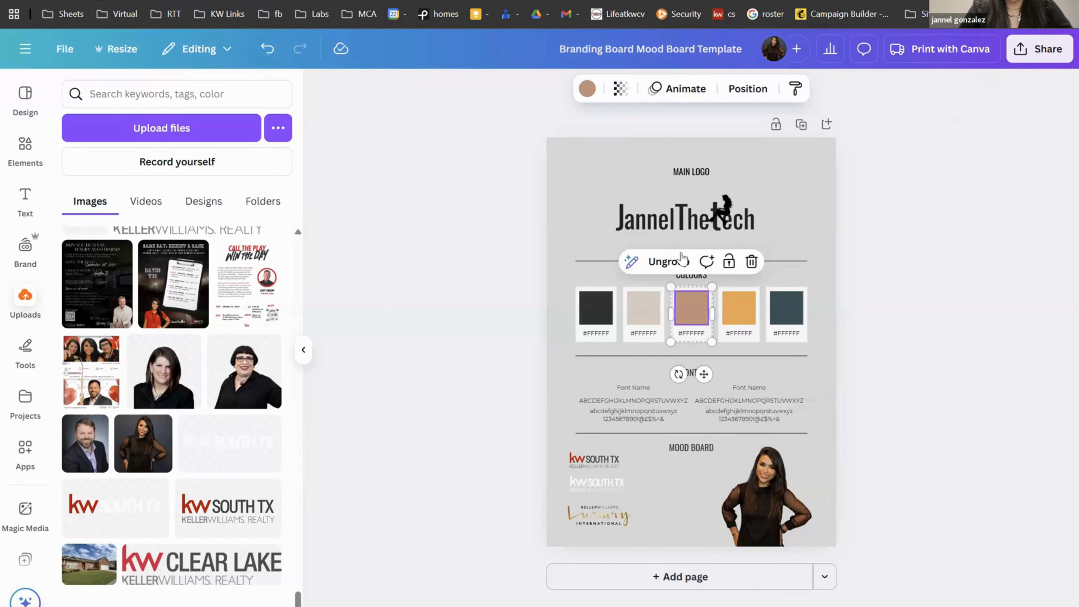
{"action": "left_click", "coordinate": [586, 90]}
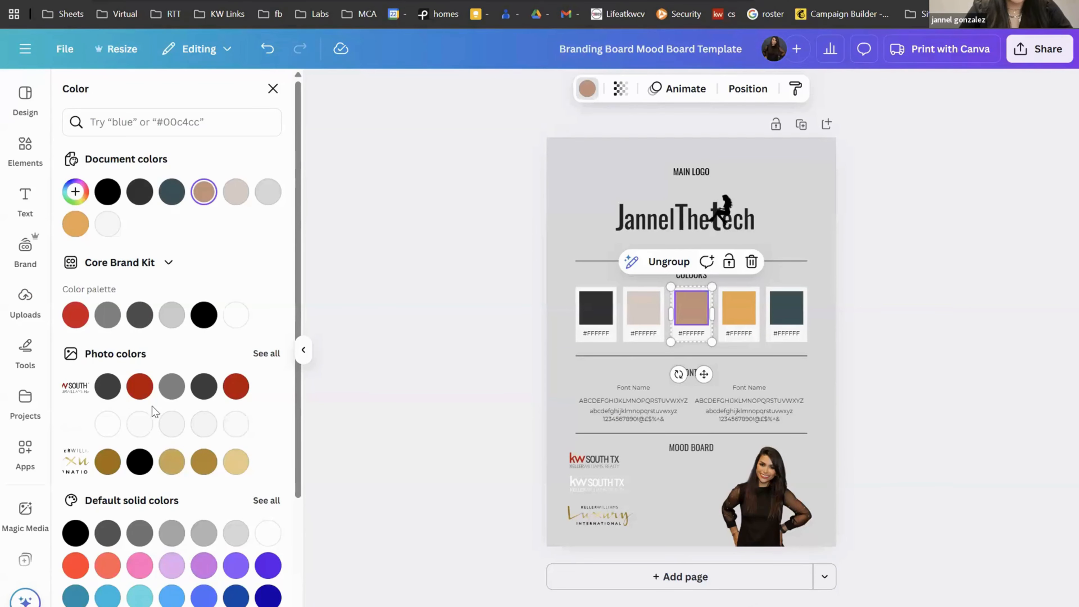
{"action": "left_click", "coordinate": [83, 198]}
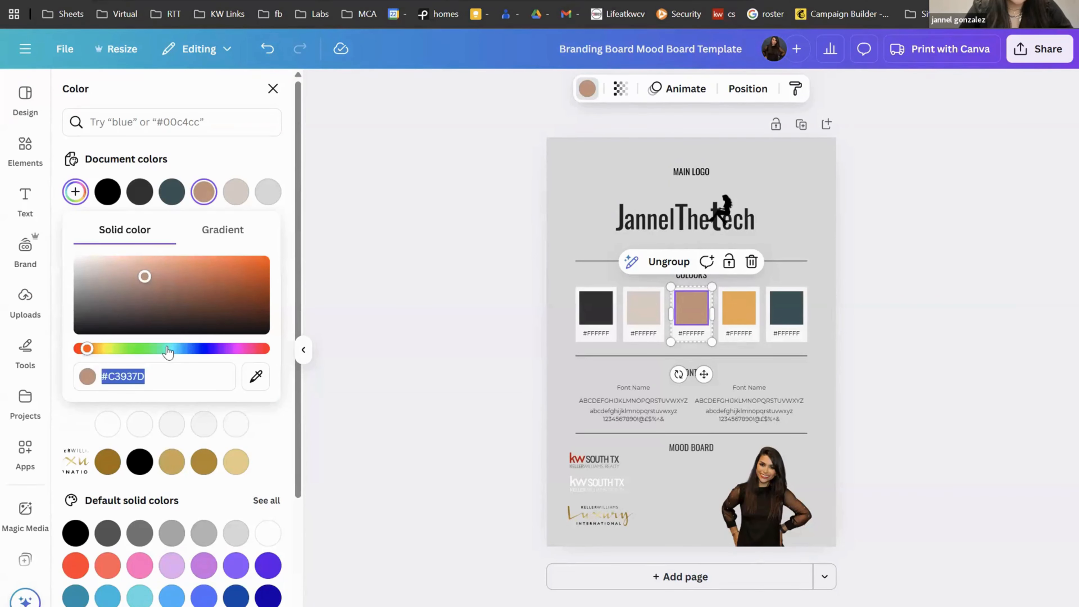
{"action": "left_click_drag", "start_coordinate": [151, 354], "coordinate": [157, 349]}
{"action": "left_click_drag", "start_coordinate": [264, 275], "coordinate": [166, 282]}
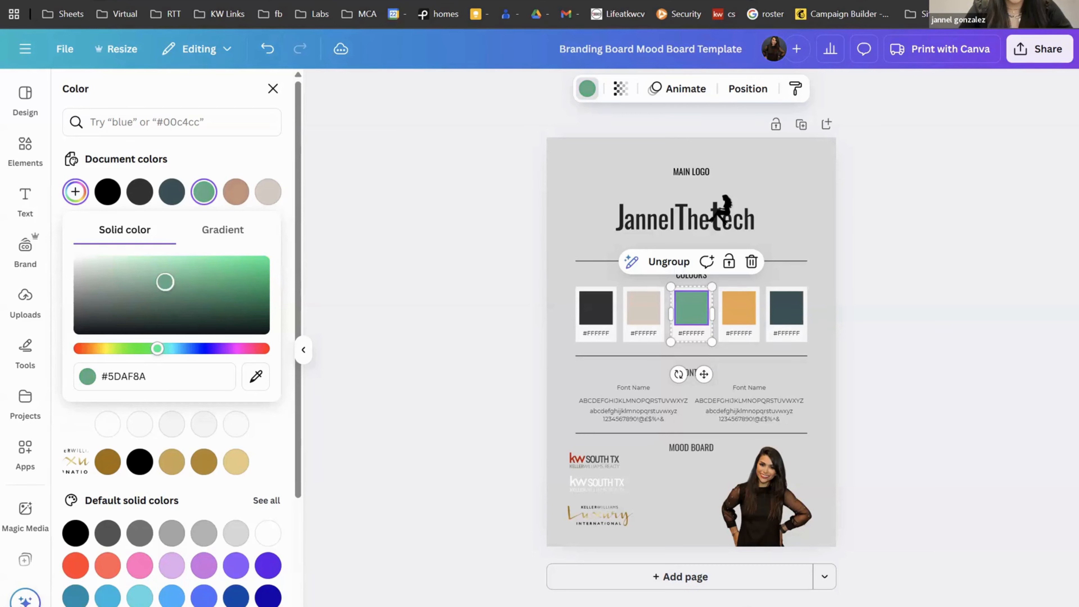
{"action": "left_click_drag", "start_coordinate": [157, 349], "coordinate": [170, 350]}
{"action": "left_click", "coordinate": [422, 332]}
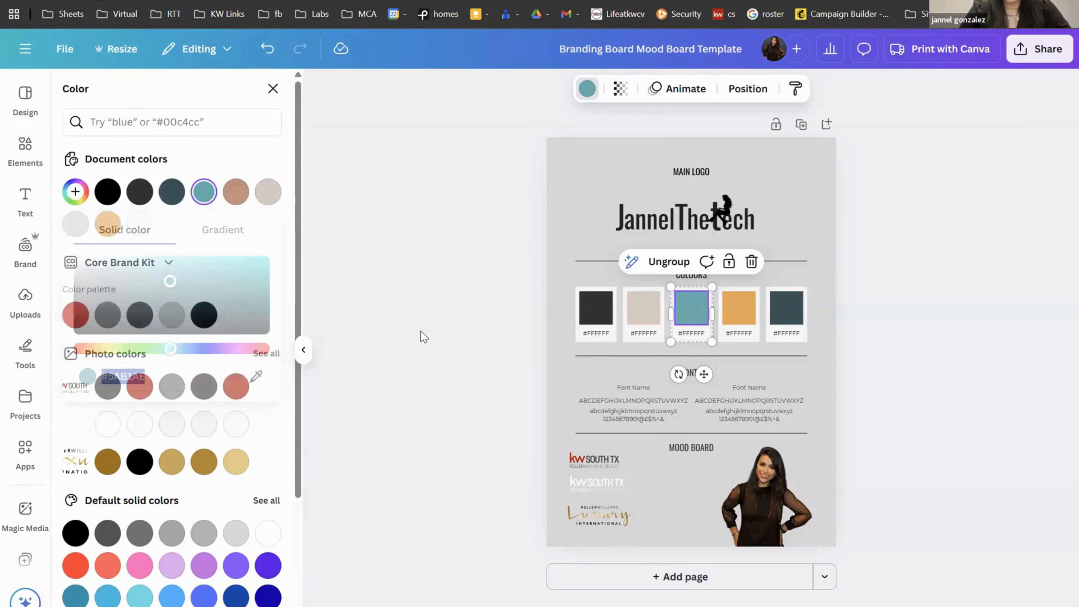
{"action": "left_click", "coordinate": [421, 337]}
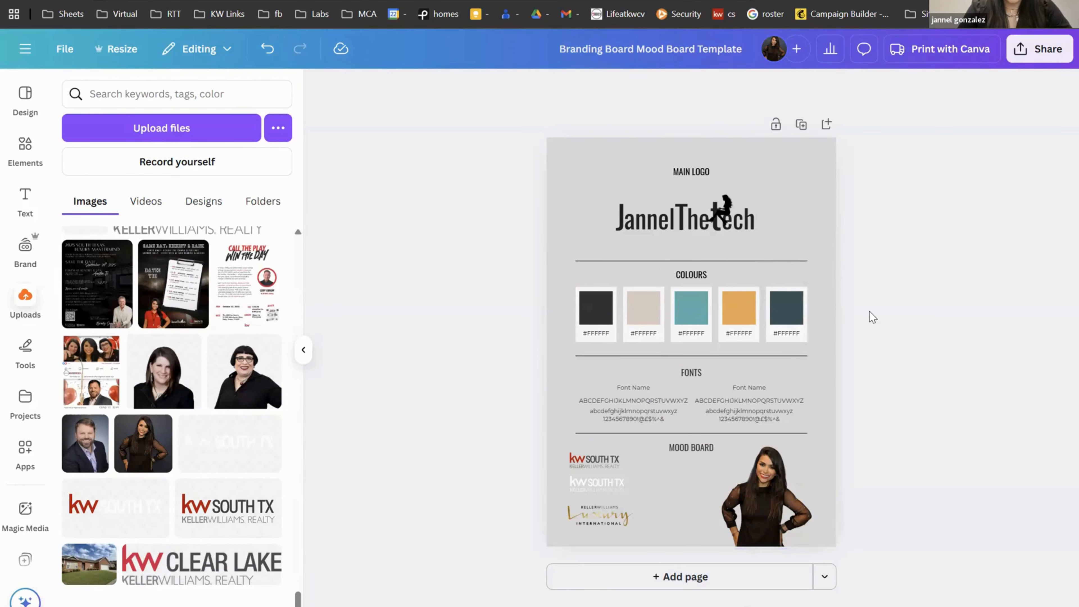
Step: Enlarge the left uppercase font sample and set it to Oswald
{"action": "left_click", "coordinate": [632, 406]}
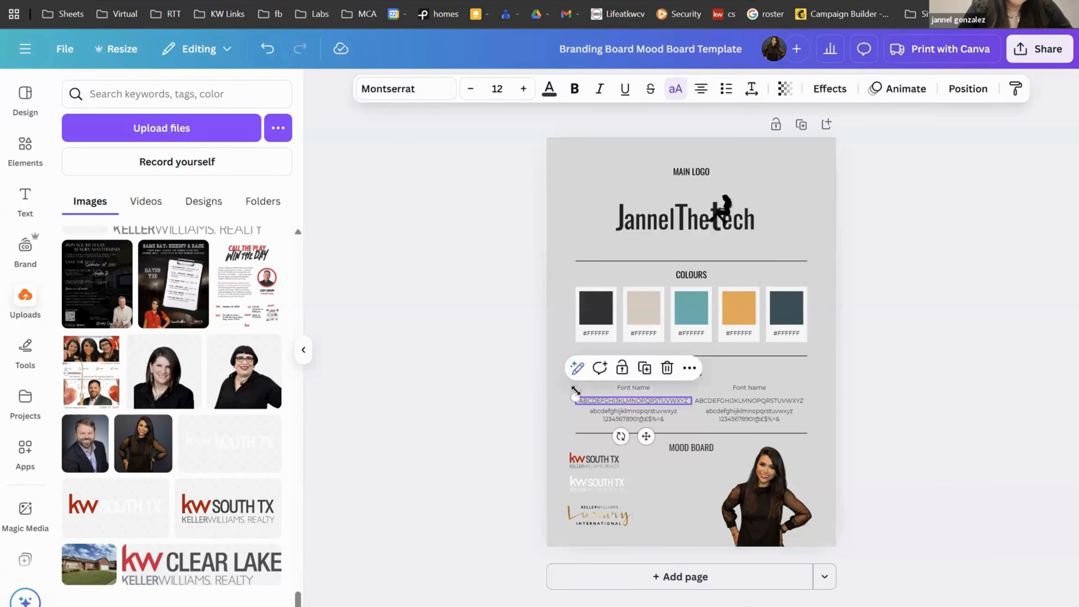
{"action": "left_click_drag", "start_coordinate": [575, 389], "coordinate": [559, 394]}
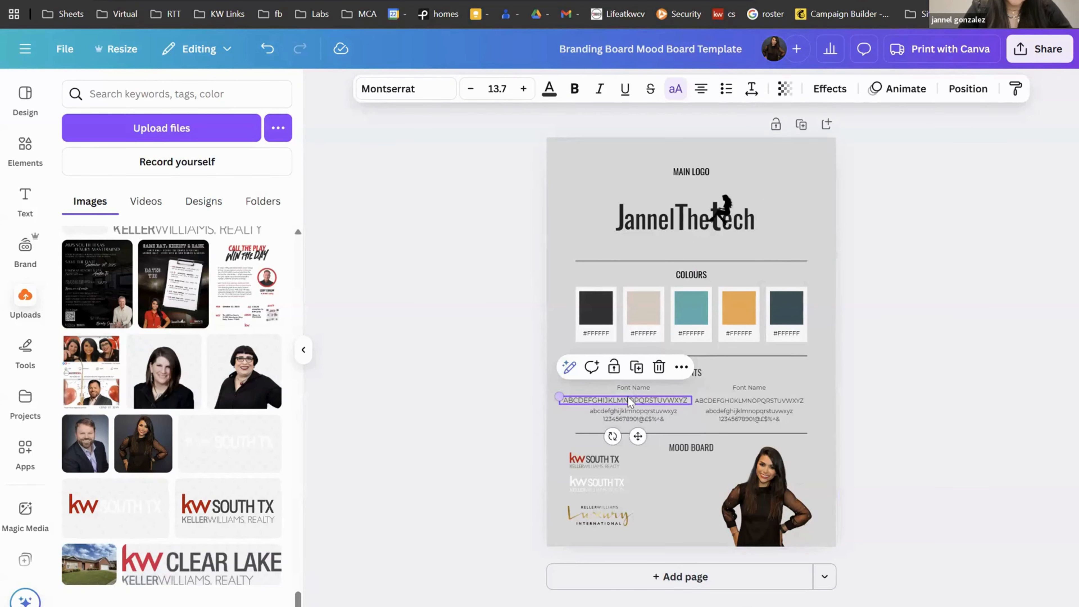
{"action": "left_click", "coordinate": [429, 89]}
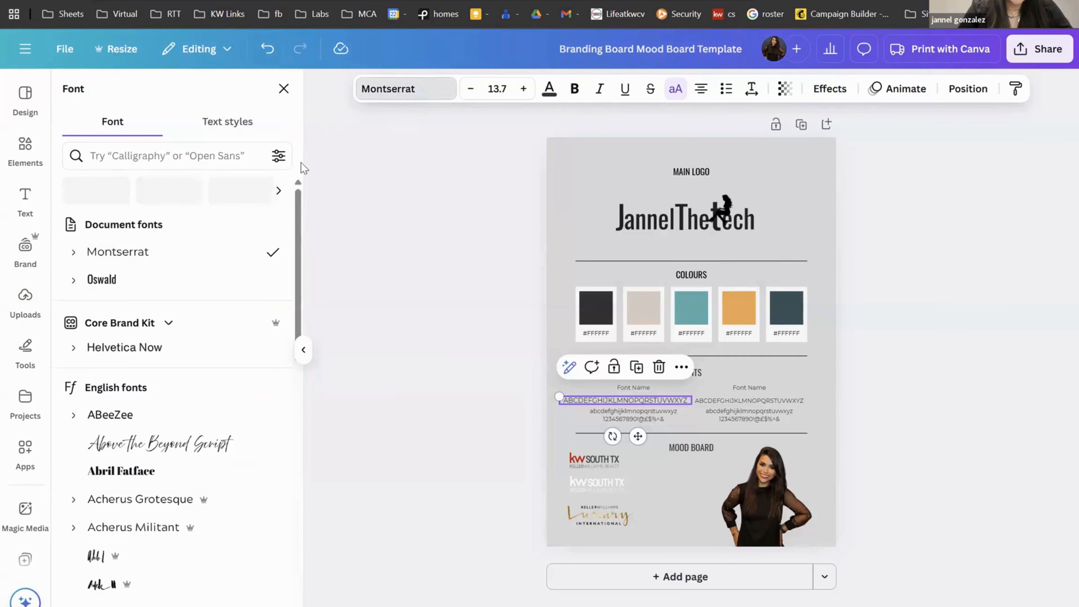
{"action": "left_click", "coordinate": [140, 280]}
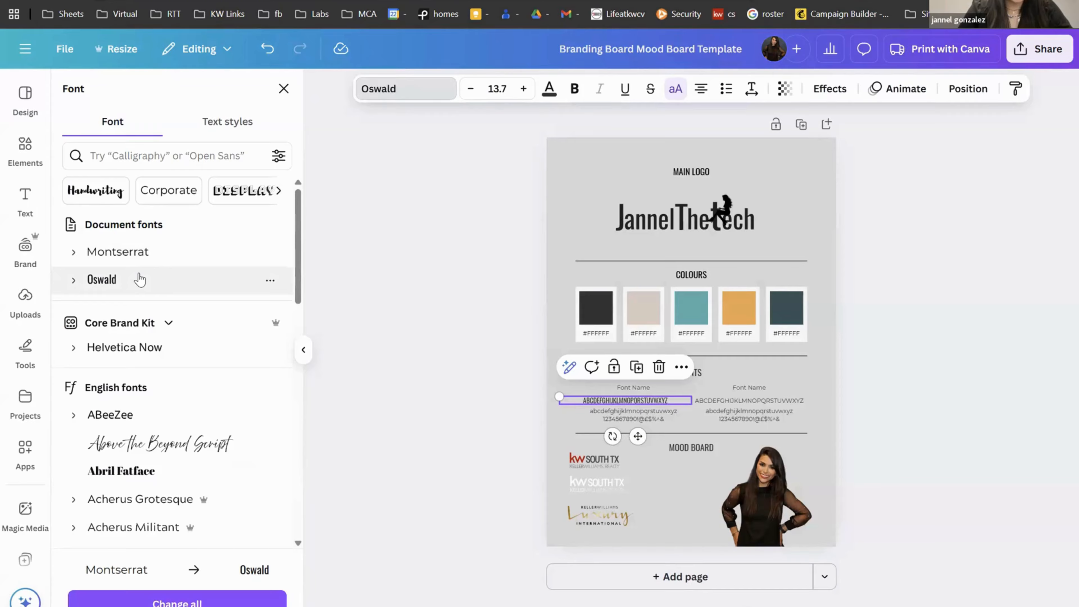
Step: Set the left lowercase and numbers sample to Above the Beyond Script
{"action": "left_click", "coordinate": [631, 422]}
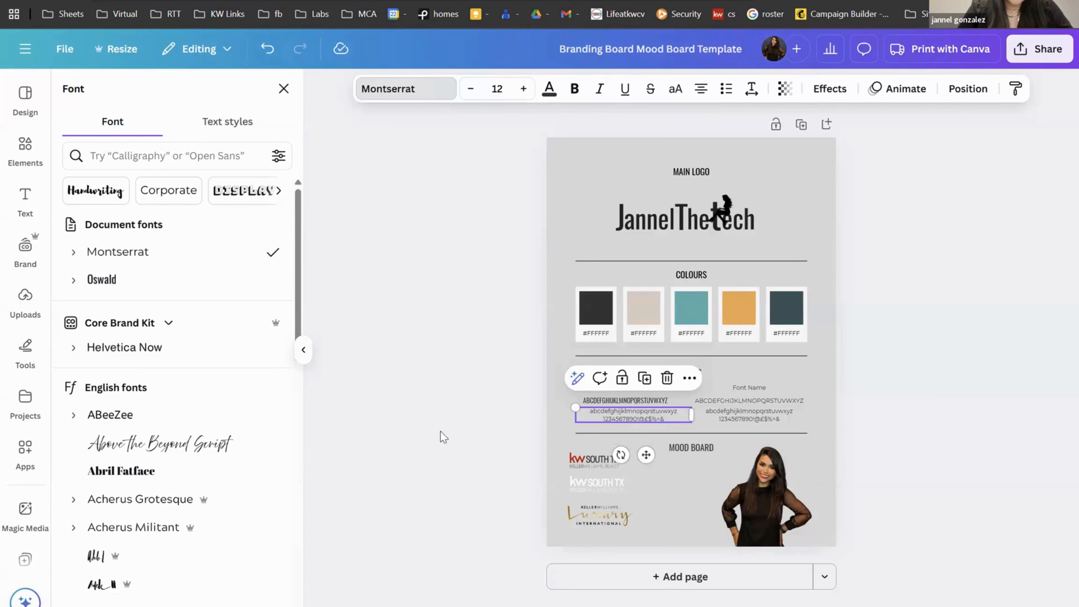
{"action": "scroll", "coordinate": [207, 441], "scroll_direction": "down", "scroll_amount": 1}
{"action": "scroll", "coordinate": [207, 442], "scroll_direction": "down", "scroll_amount": 4}
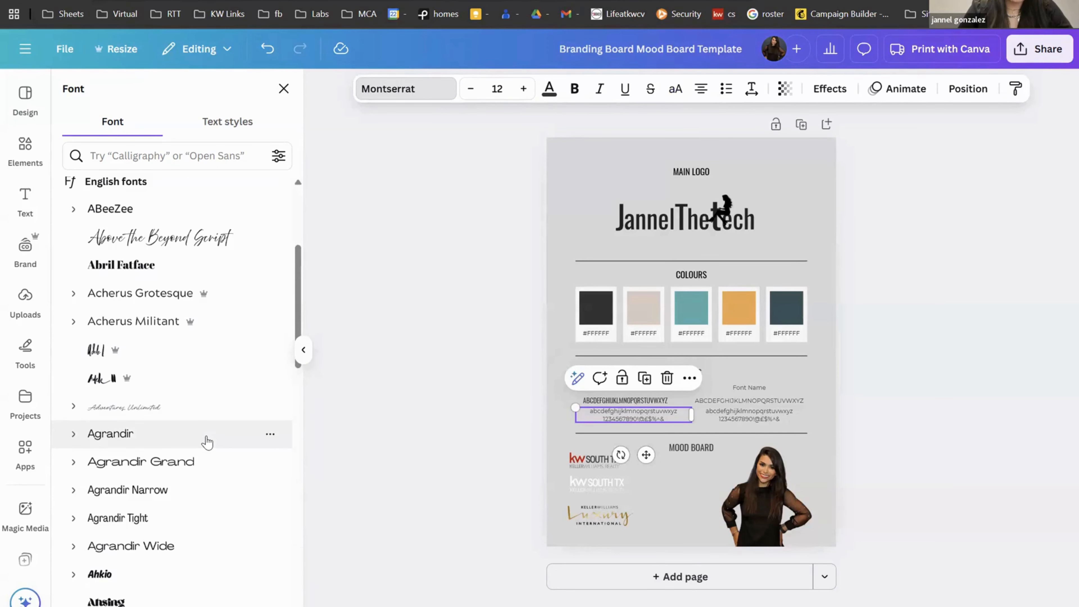
{"action": "scroll", "coordinate": [227, 245], "scroll_direction": "up", "scroll_amount": 1}
{"action": "left_click", "coordinate": [200, 269]}
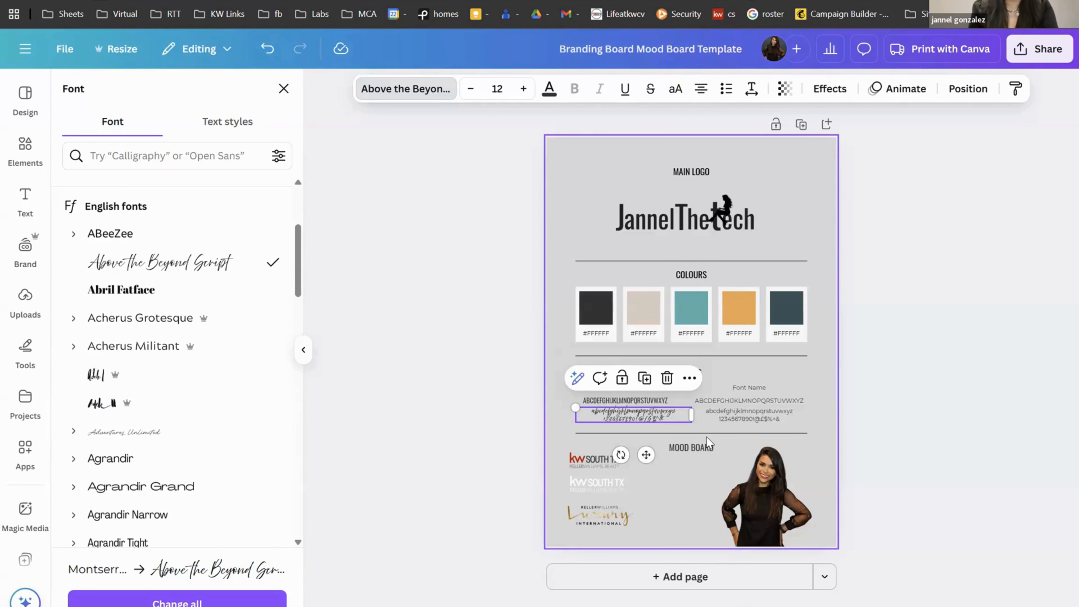
Step: Set both right-hand font samples to Agrandir Grand
{"action": "left_click", "coordinate": [790, 413]}
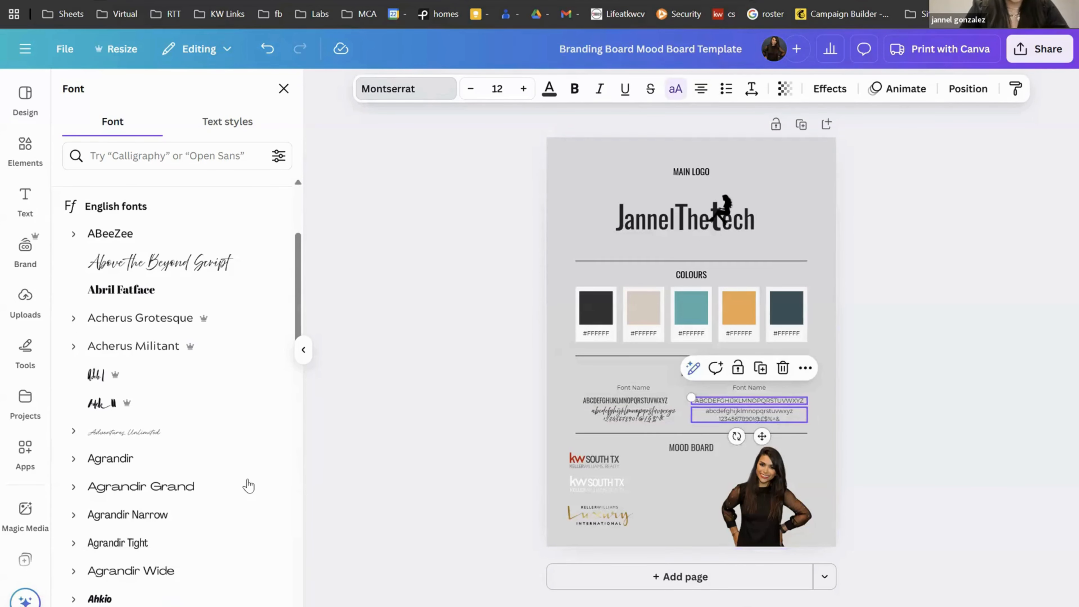
{"action": "left_click", "coordinate": [248, 485]}
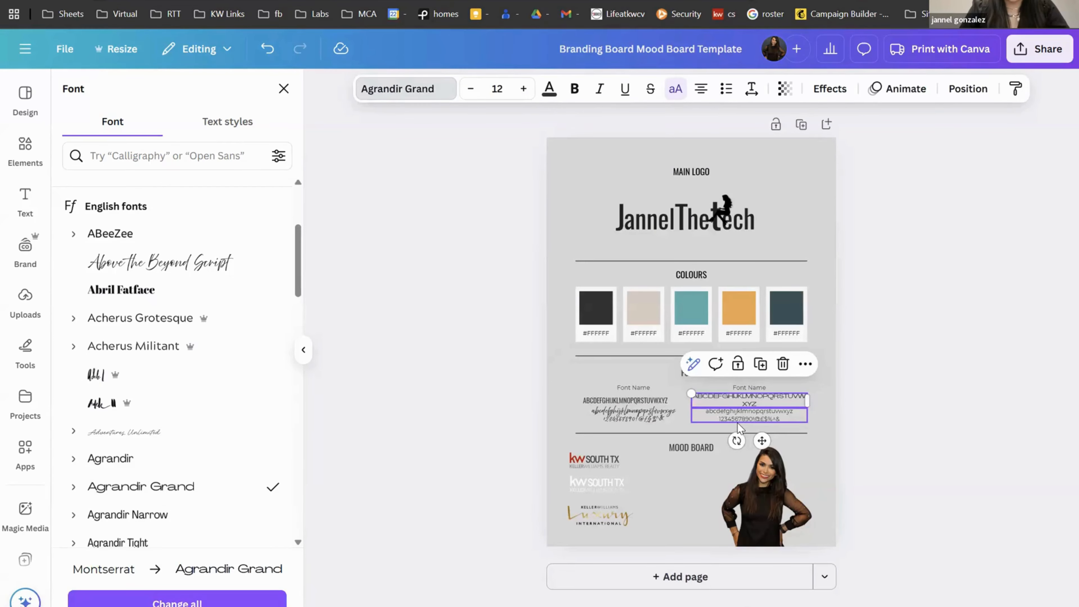
{"action": "left_click", "coordinate": [740, 416]}
{"action": "left_click", "coordinate": [248, 485]}
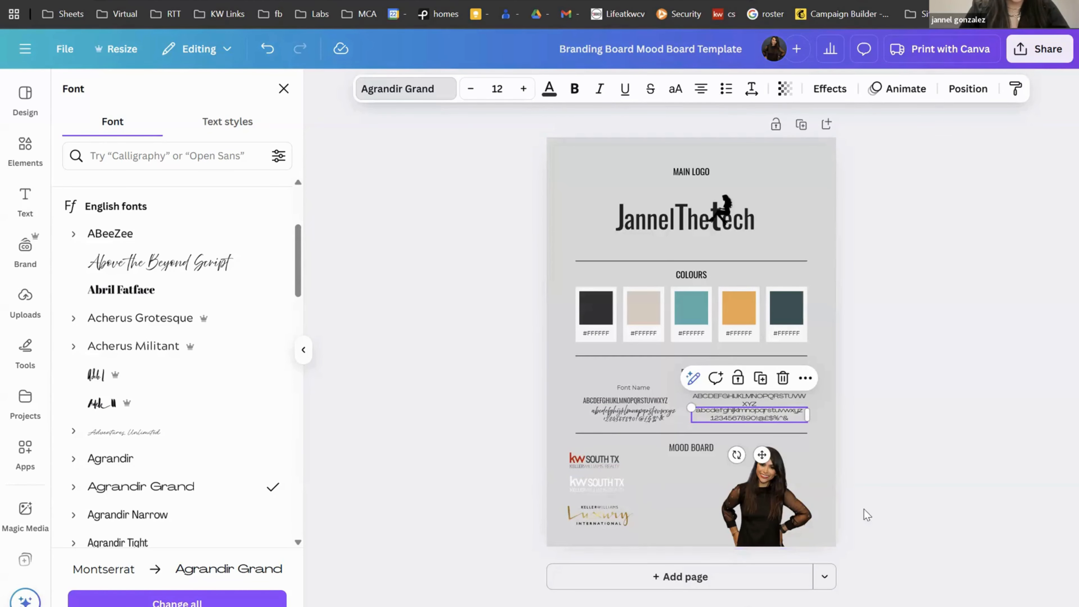
{"action": "left_click", "coordinate": [739, 214]}
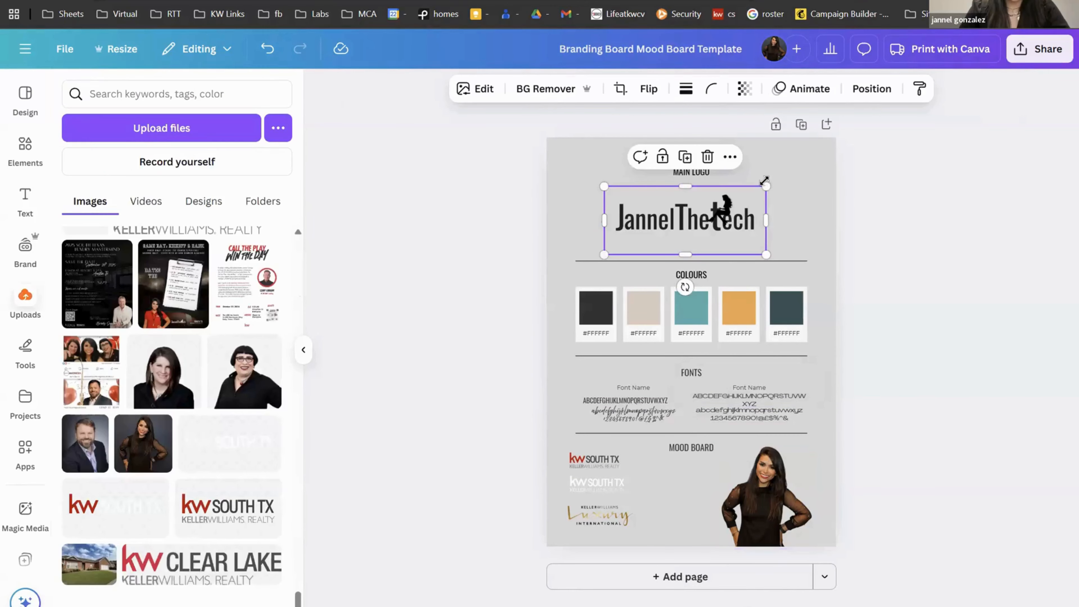
Step: Shrink the main logo from its top-right corner and move it up-left, then open Apps
{"action": "left_click_drag", "start_coordinate": [764, 181], "coordinate": [655, 222]}
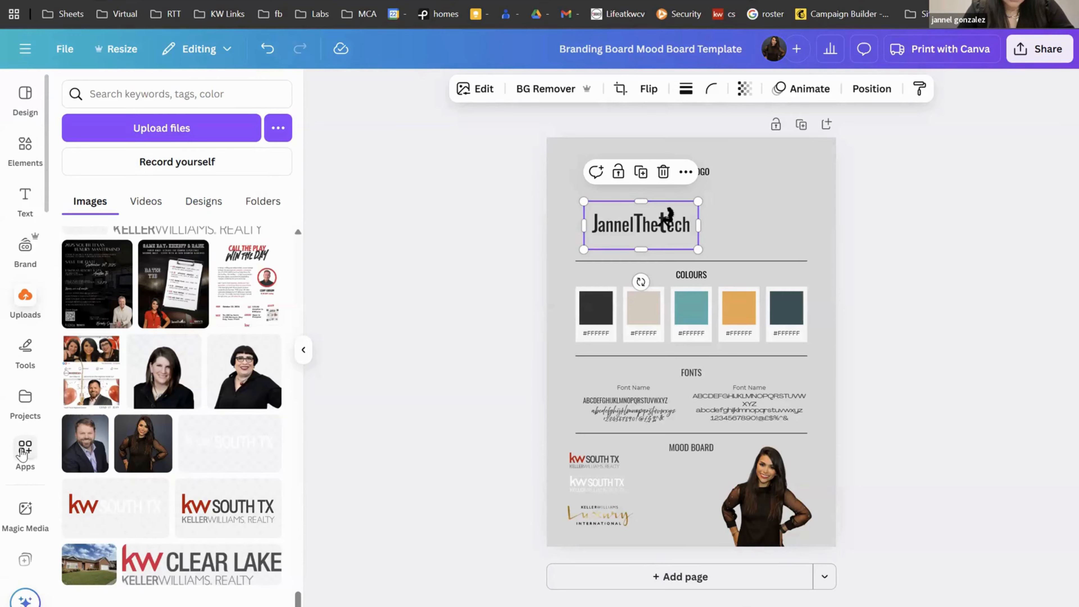
{"action": "left_click", "coordinate": [24, 450]}
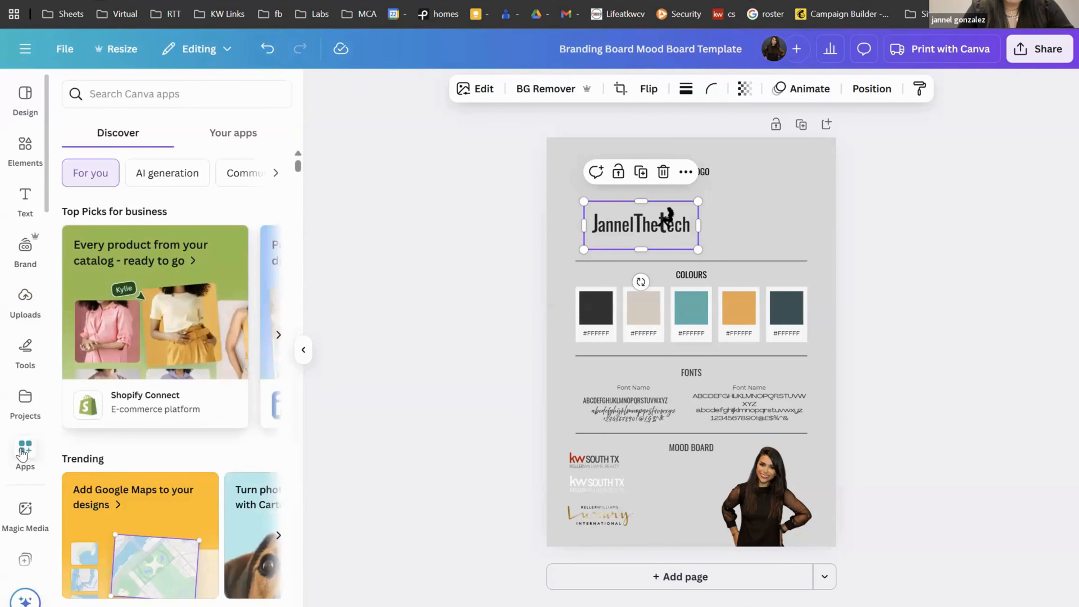
Step: Search the Apps panel for 'qr' and launch the QR code app
{"action": "left_click", "coordinate": [179, 85]}
{"action": "type", "text": "qr"}
{"action": "key", "text": "Return"}
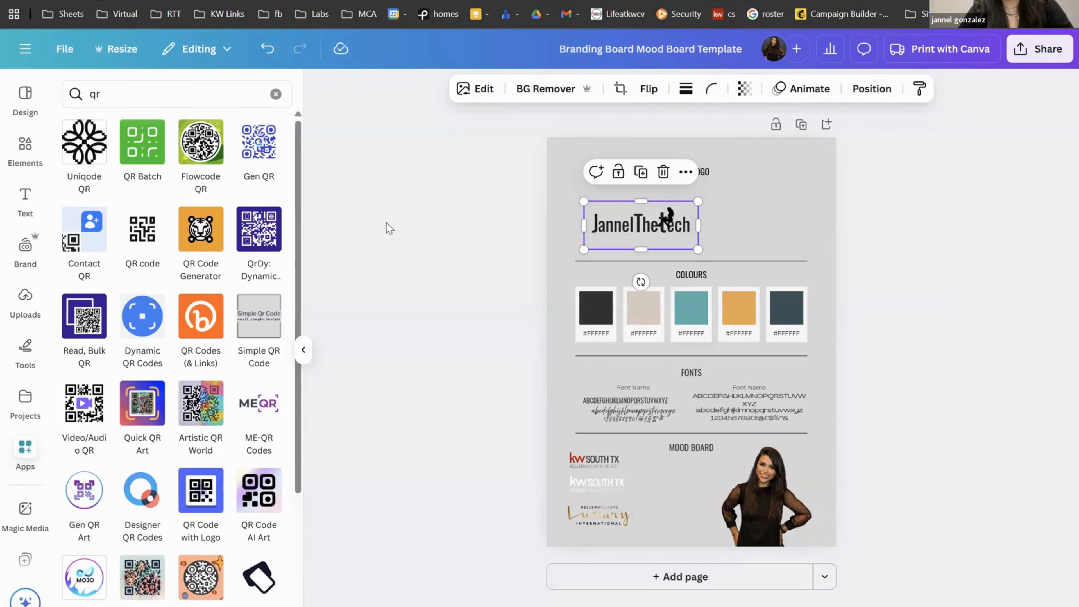
{"action": "left_click", "coordinate": [142, 242]}
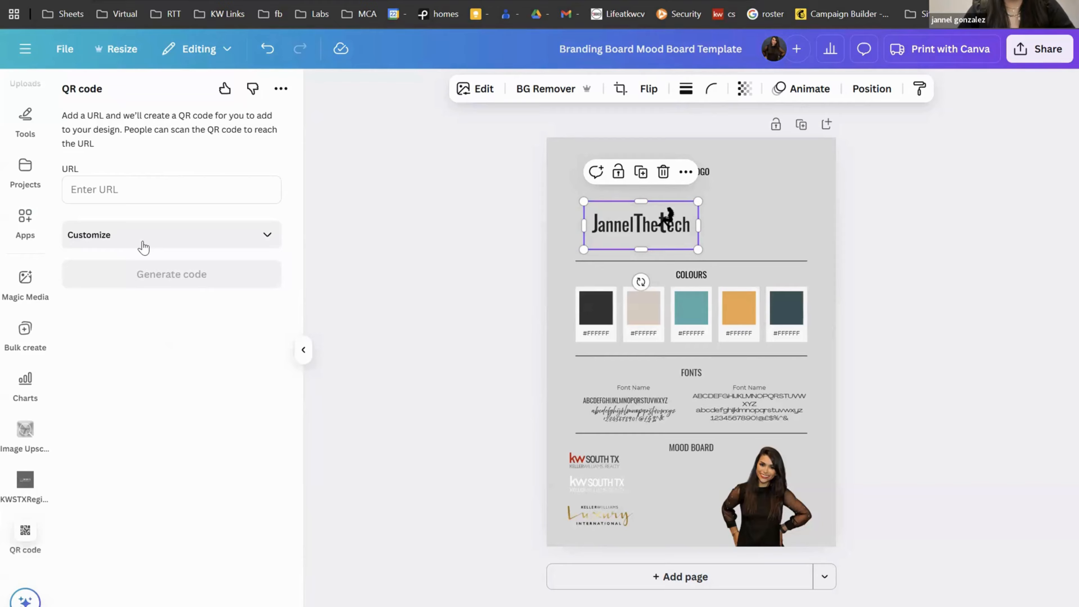
Step: Generate a QR code for satx.kw.com with foreground colour #CE011F
{"action": "left_click", "coordinate": [146, 193]}
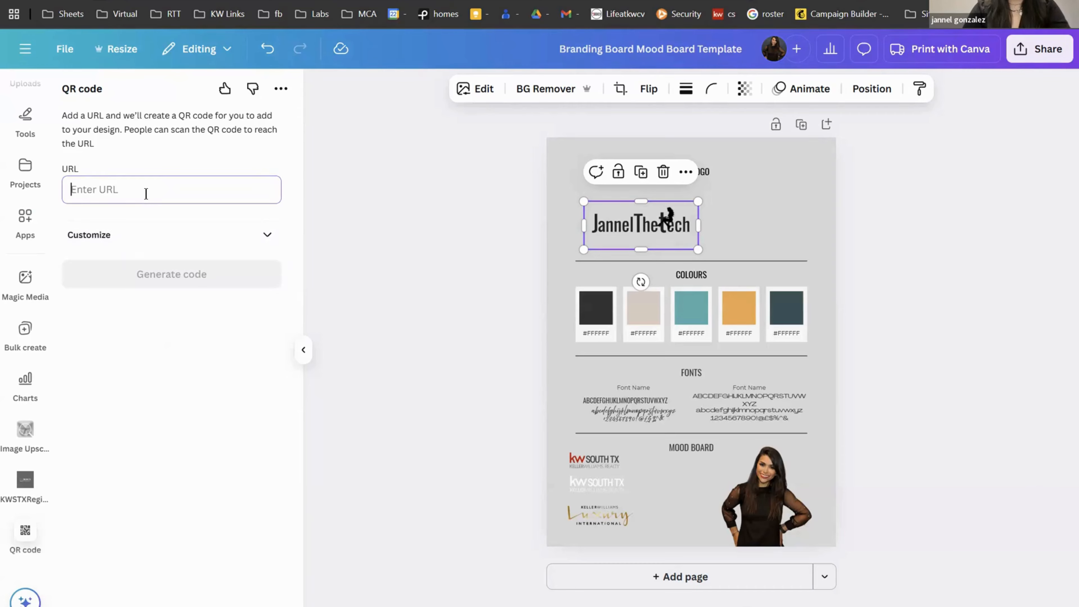
{"action": "type", "text": "satx.k"}
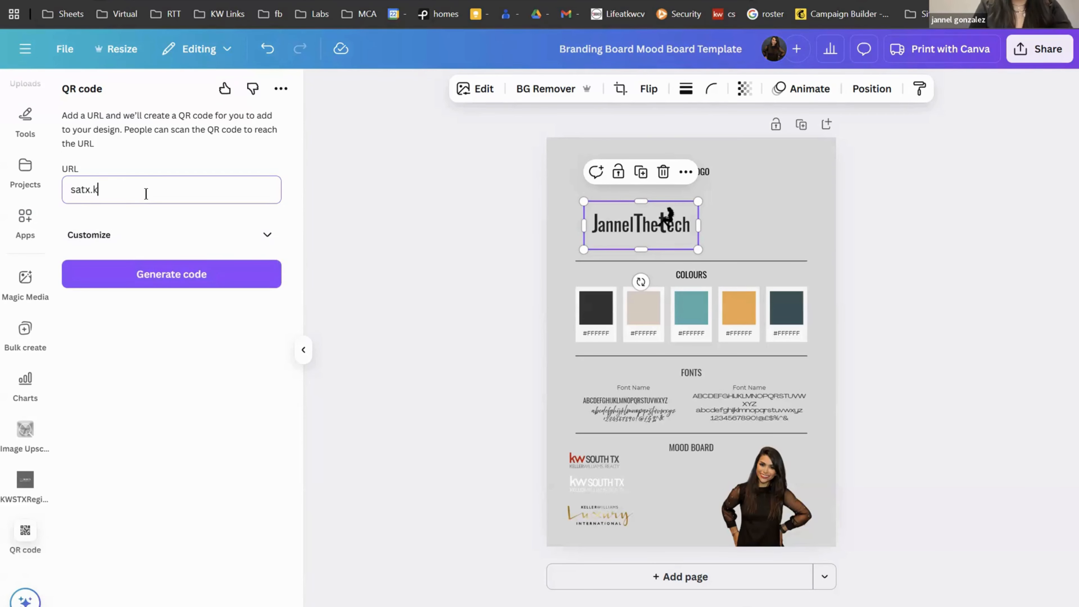
{"action": "type", "text": "w.com"}
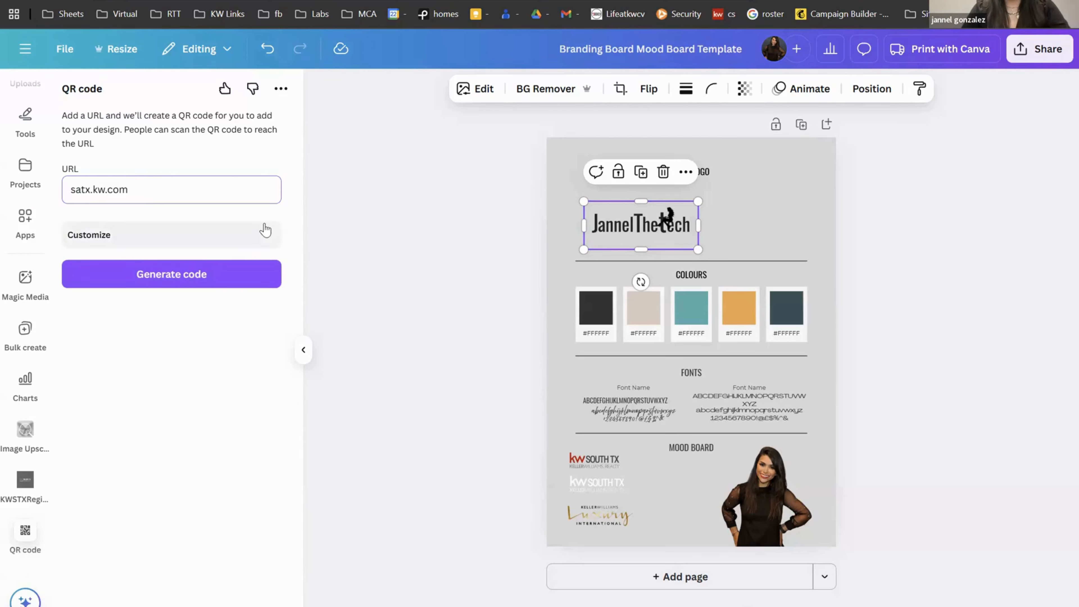
{"action": "left_click", "coordinate": [207, 241]}
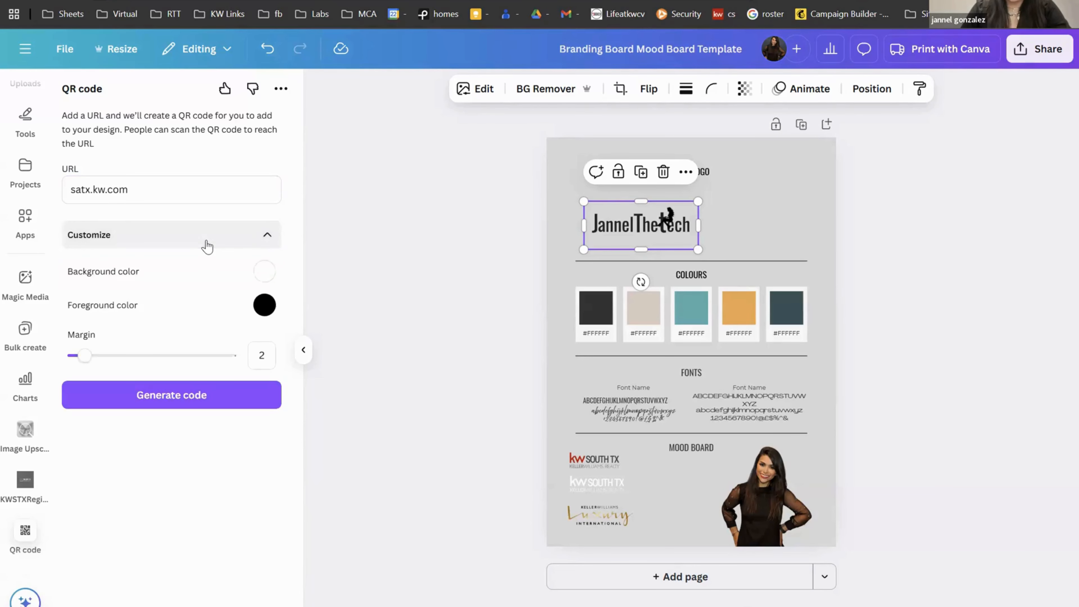
{"action": "left_click", "coordinate": [264, 313]}
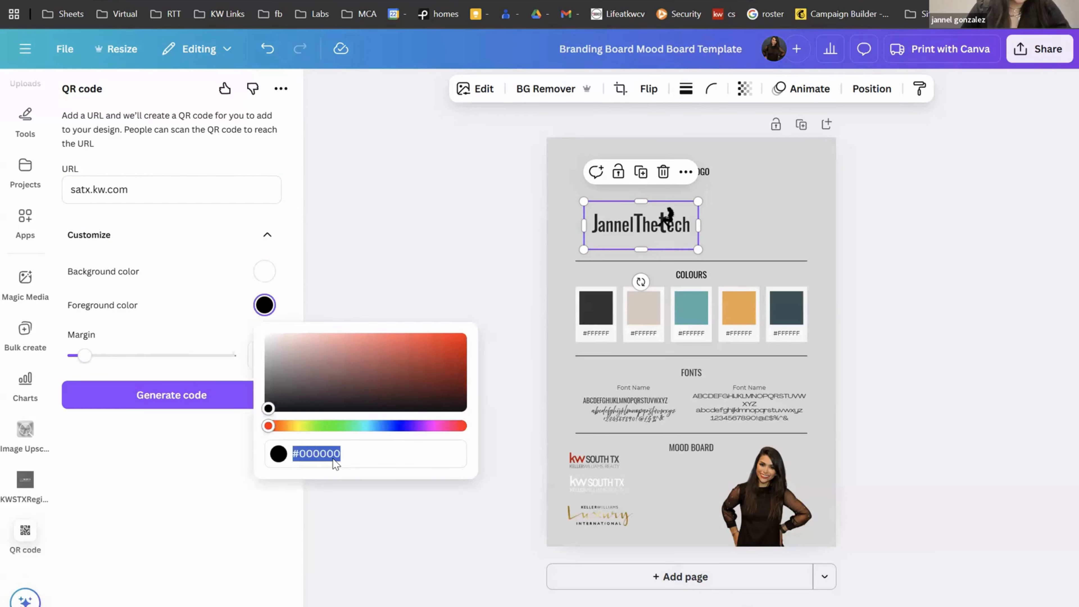
{"action": "type", "text": "#"}
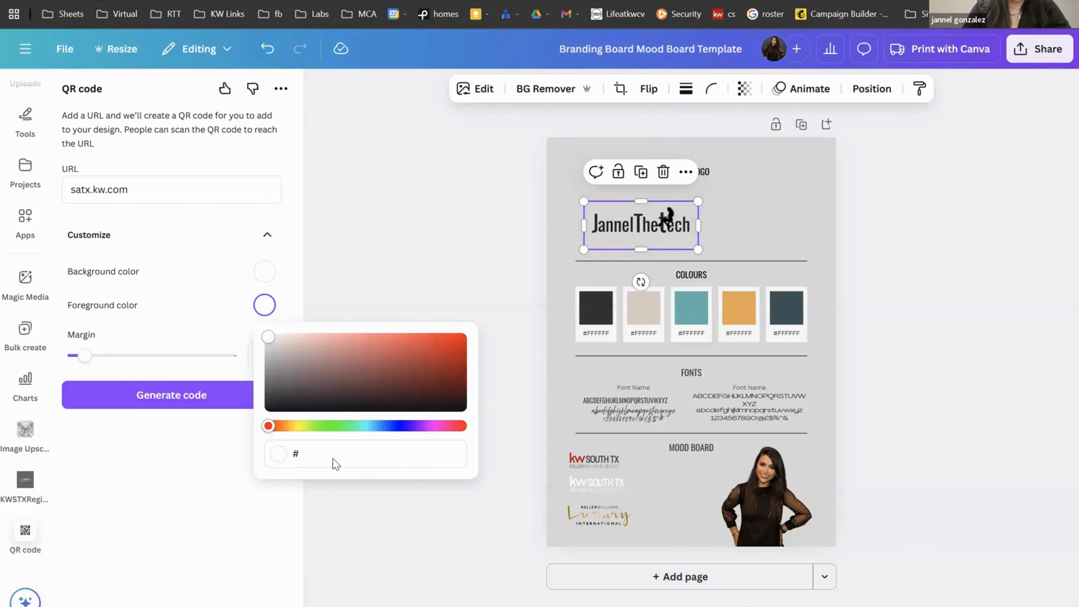
{"action": "type", "text": "CE011F"}
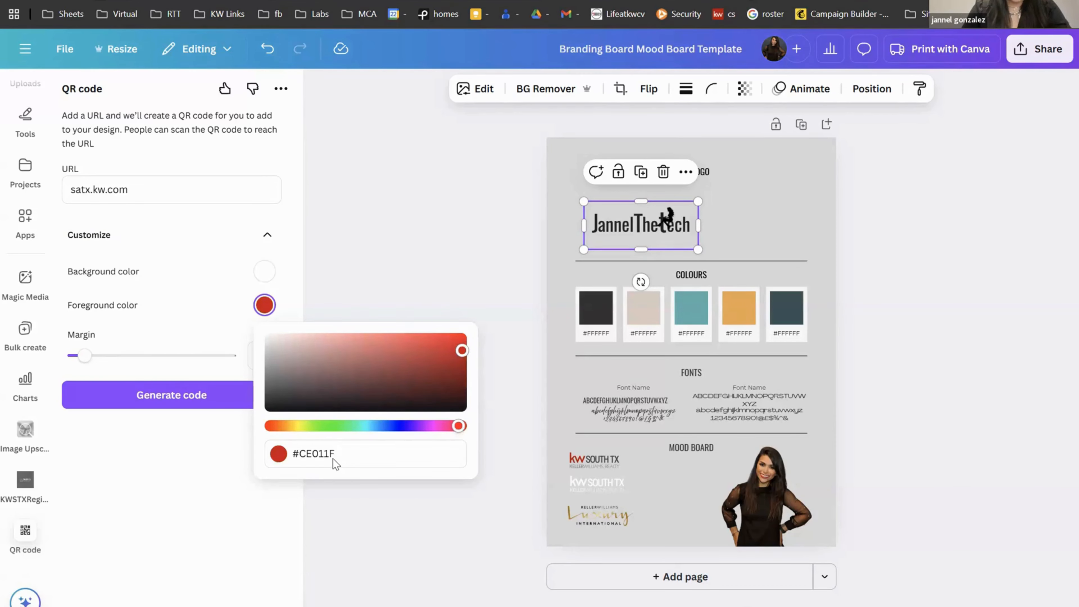
{"action": "left_click", "coordinate": [198, 404]}
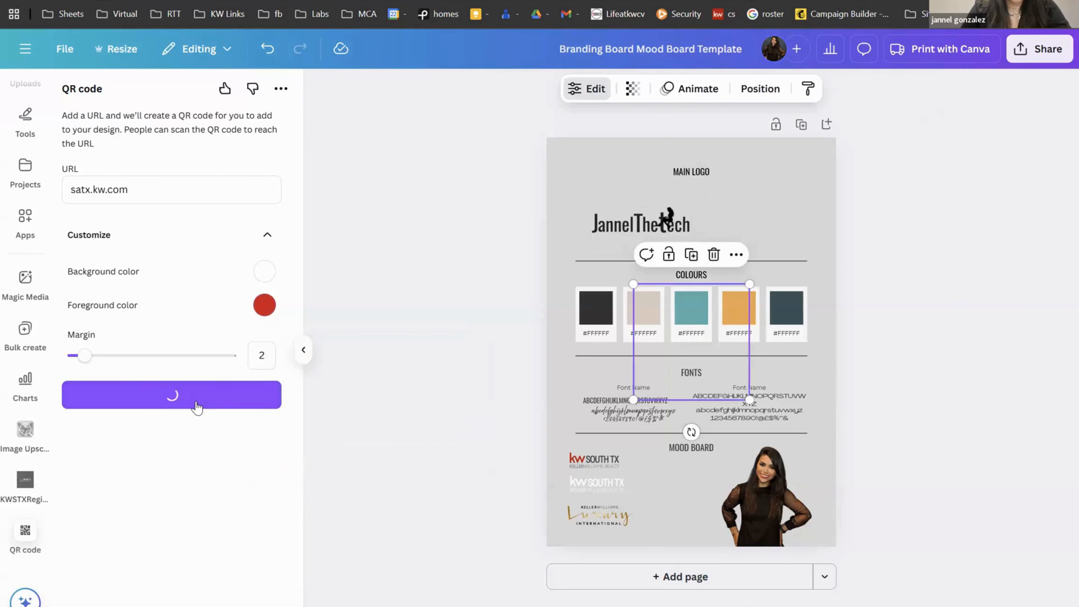
Step: Shrink the QR code and place it beside the main logo at top right
{"action": "left_click_drag", "start_coordinate": [633, 400], "coordinate": [656, 379]}
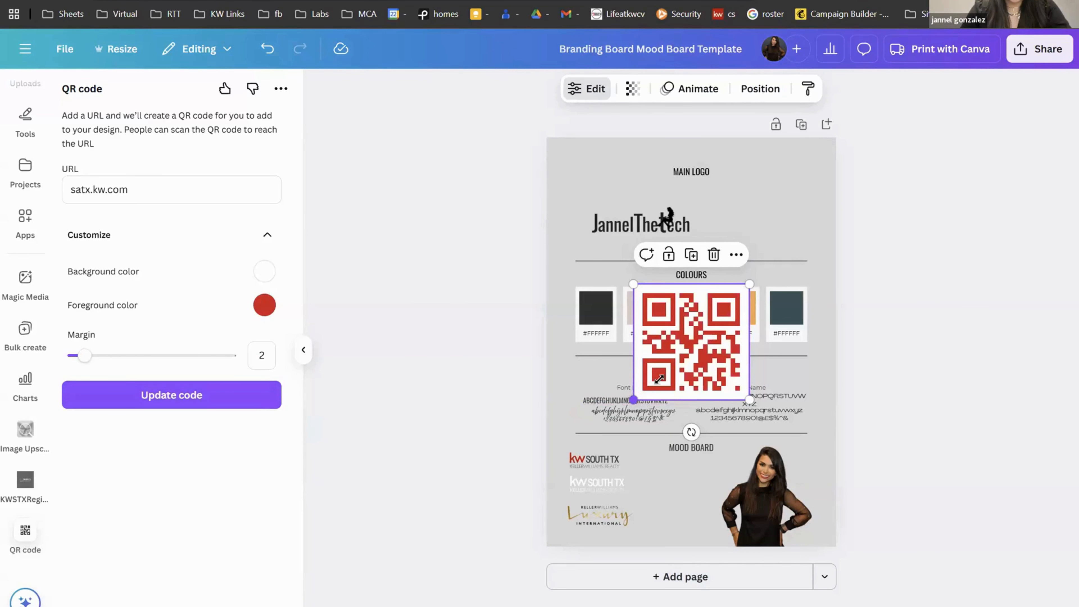
{"action": "left_click_drag", "start_coordinate": [718, 336], "coordinate": [776, 216]}
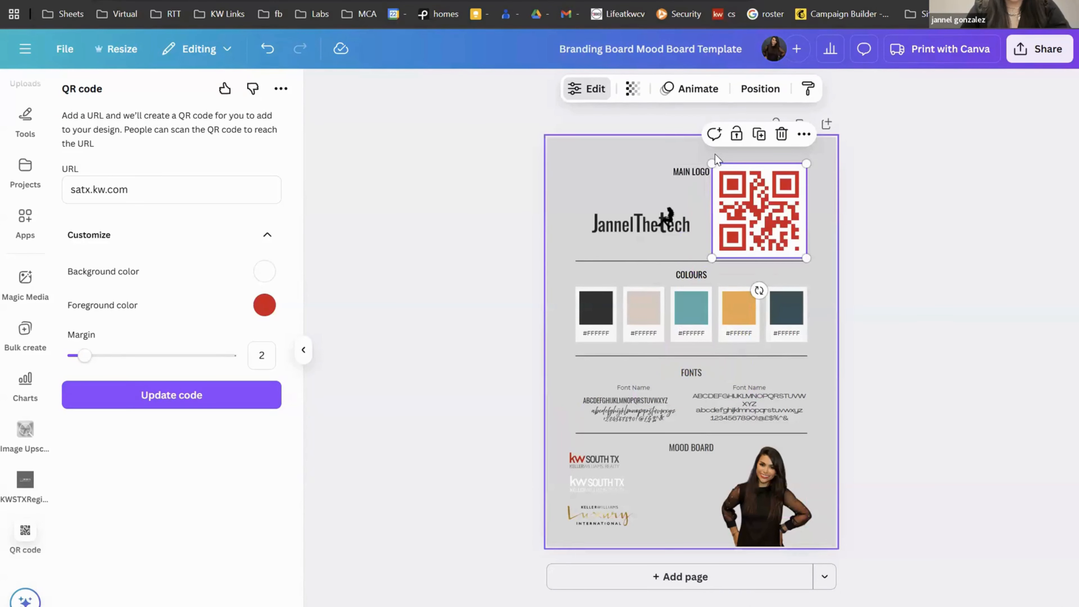
{"action": "left_click_drag", "start_coordinate": [709, 160], "coordinate": [740, 190]}
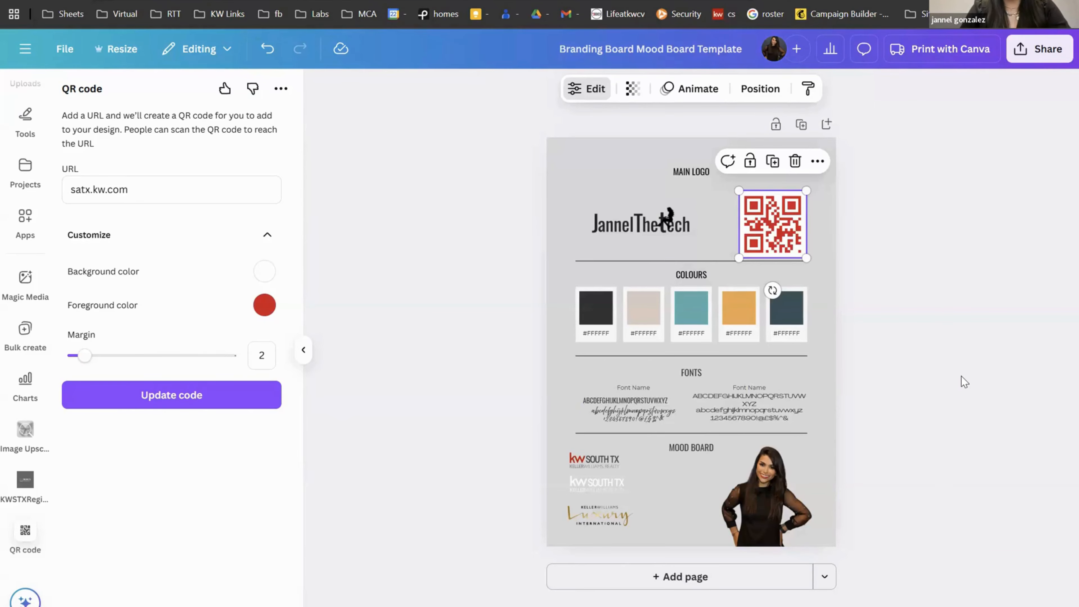
{"action": "left_click", "coordinate": [934, 375]}
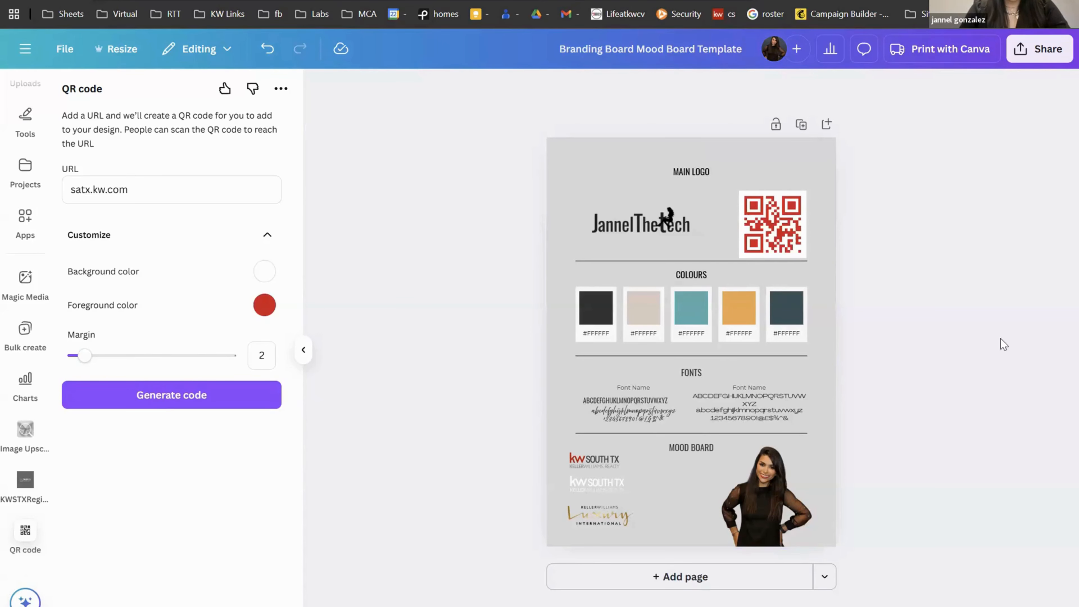
Step: Replace the 'Branding Board Mood Board Template' title with 'JannelsRecentBrand'
{"action": "triple_click", "coordinate": [599, 56]}
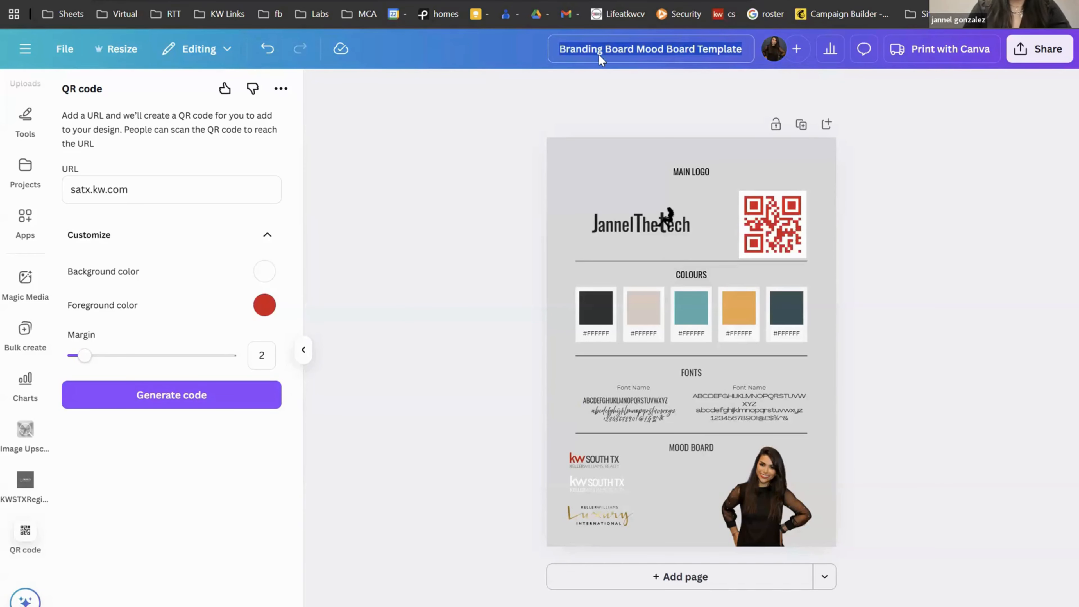
{"action": "type", "text": "Janne"}
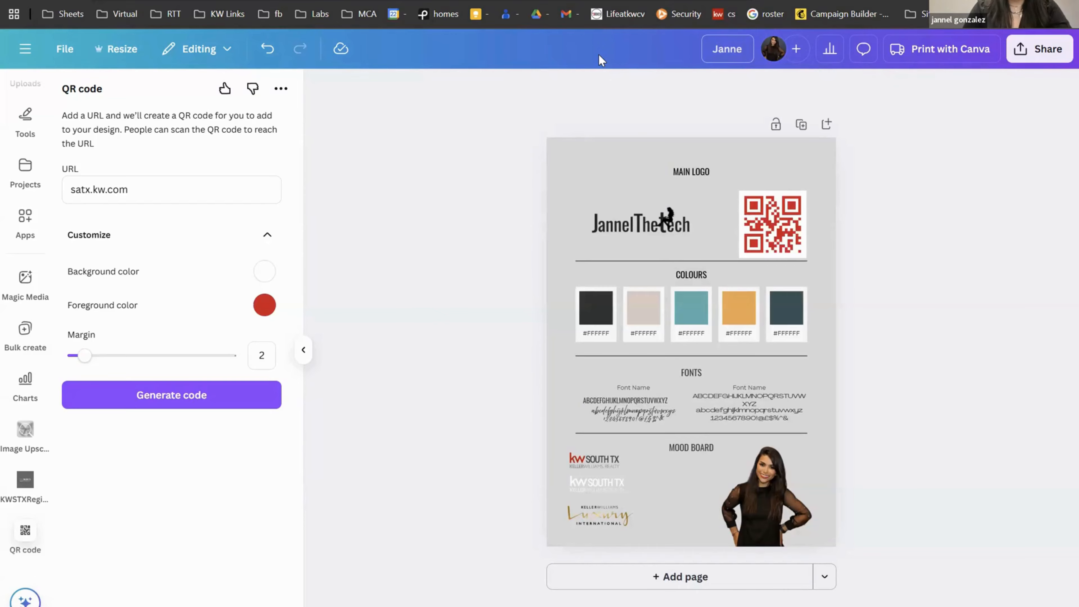
{"action": "type", "text": "lsRe"}
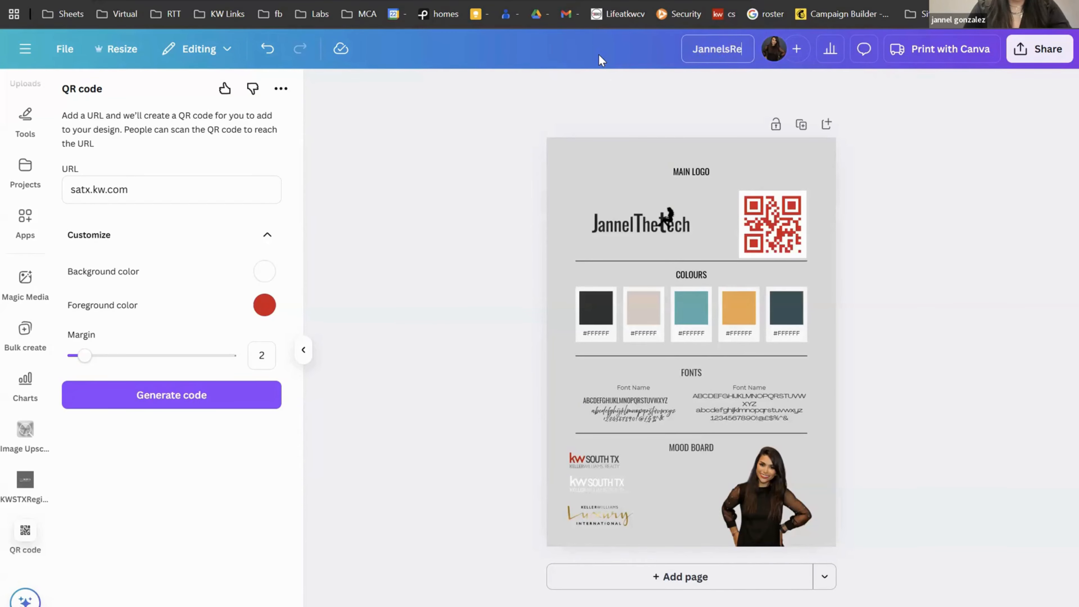
{"action": "type", "text": "centBrand"}
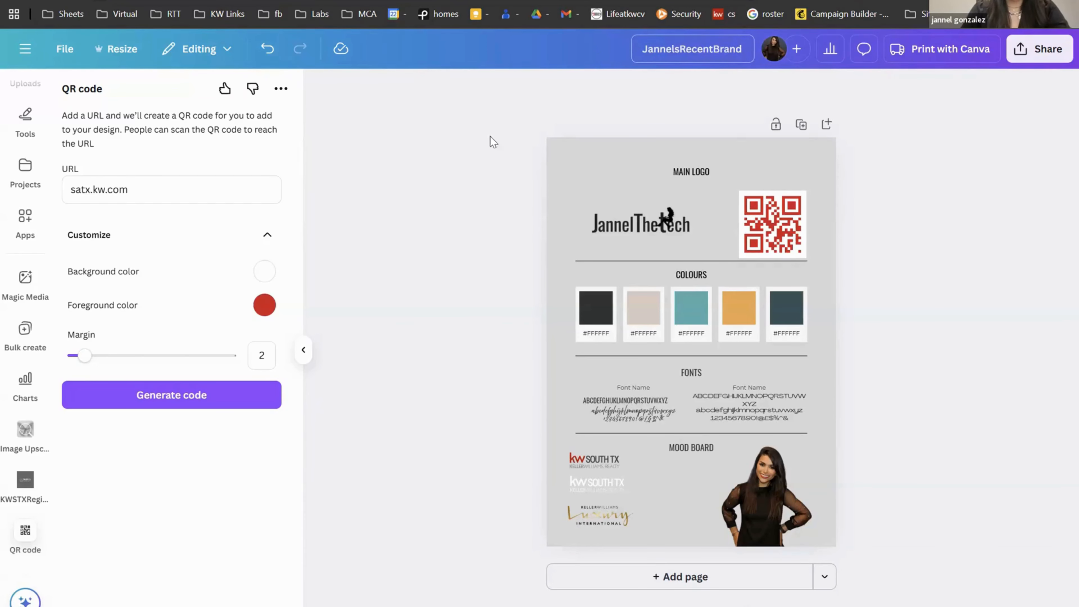
{"action": "left_click", "coordinate": [472, 121]}
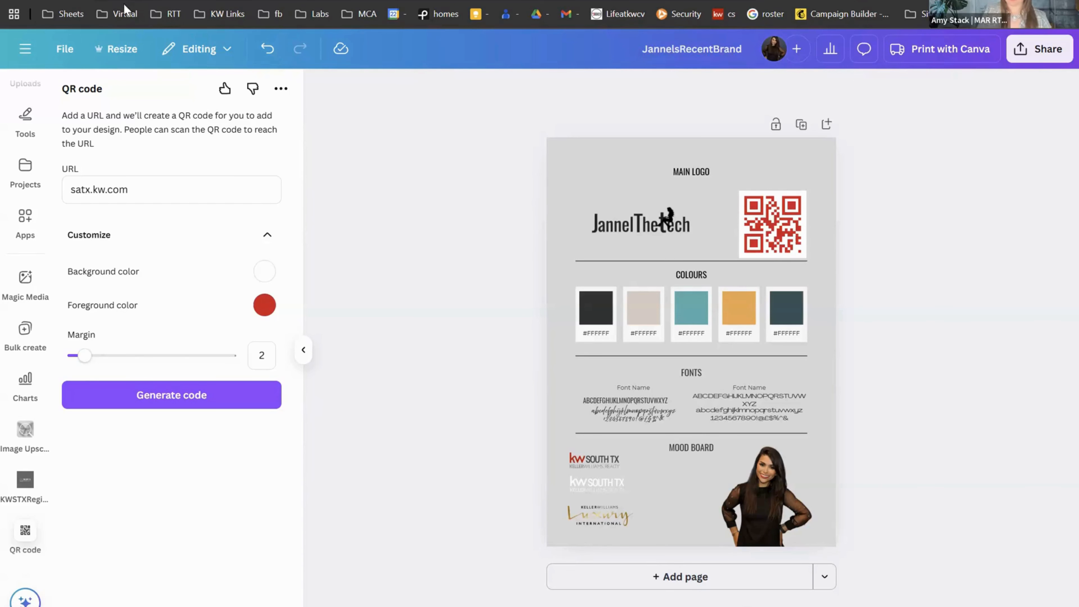
Step: Leave the branding board editor for the Canva Home page via the side menu
{"action": "left_click", "coordinate": [64, 52]}
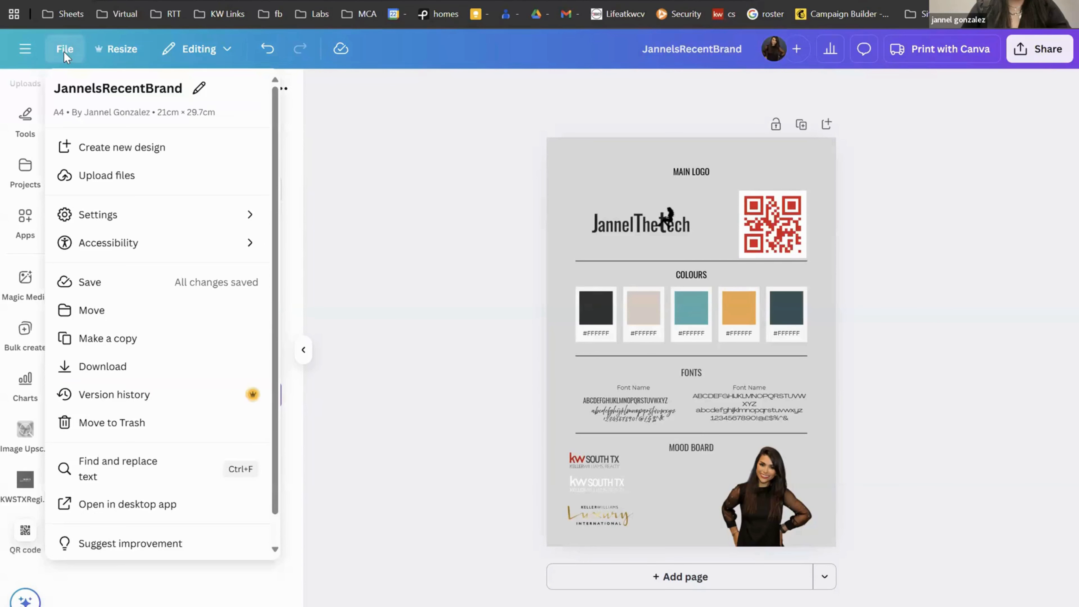
{"action": "left_click", "coordinate": [25, 52]}
{"action": "left_click", "coordinate": [25, 52]}
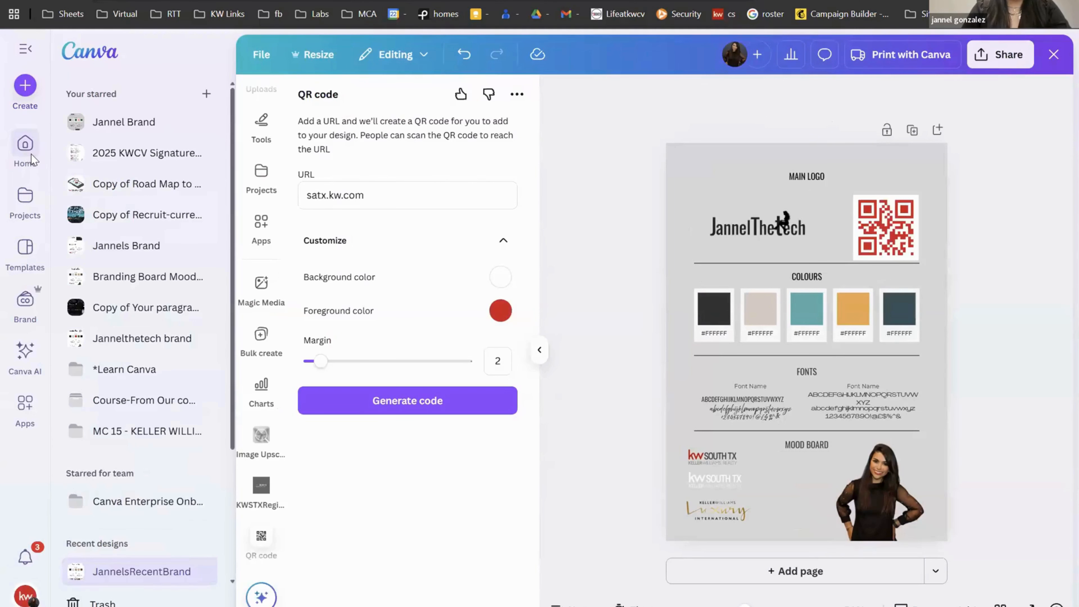
{"action": "left_click", "coordinate": [31, 153]}
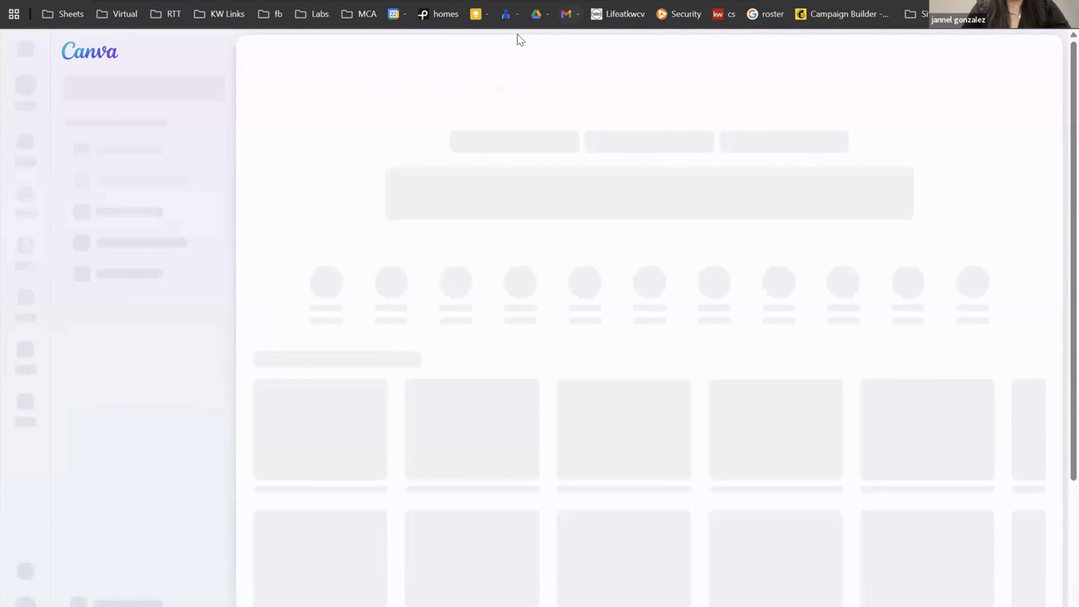
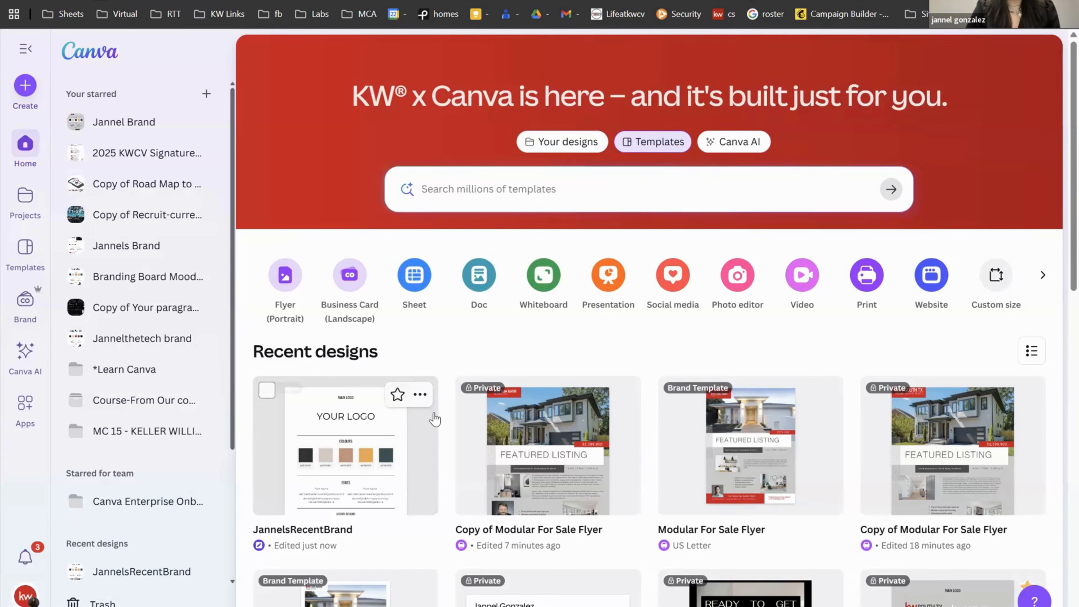
Step: Star the recently edited brand board design and go to the Brand Templates collection
{"action": "left_click", "coordinate": [397, 396]}
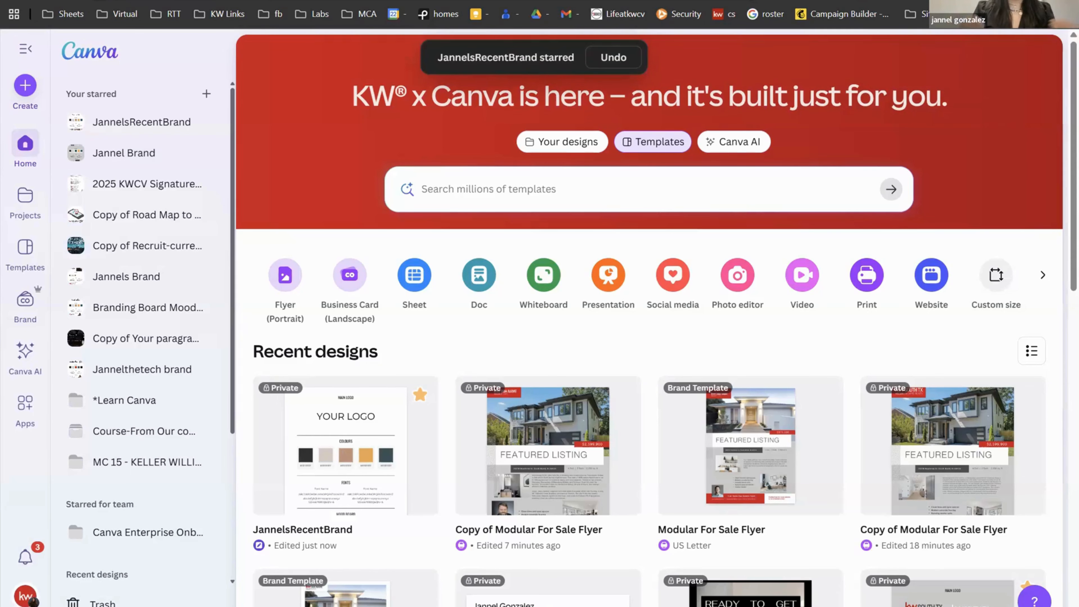
{"action": "left_click", "coordinate": [25, 301]}
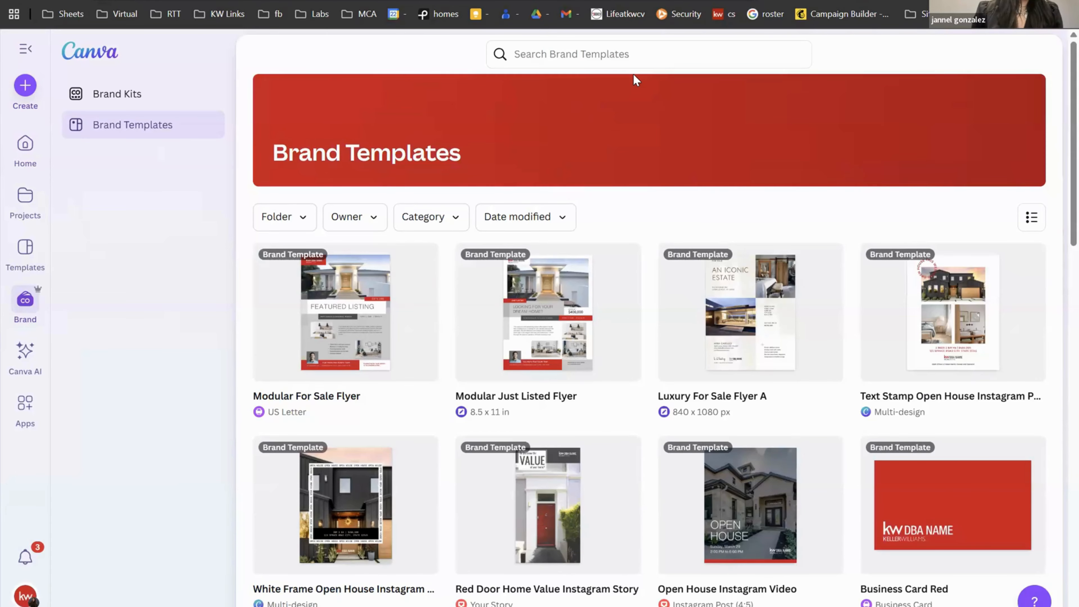
Step: Search brand templates for 'open house' and start a design from Honeycomb Open House Instagram Post
{"action": "left_click", "coordinate": [625, 56]}
{"action": "type", "text": "op"}
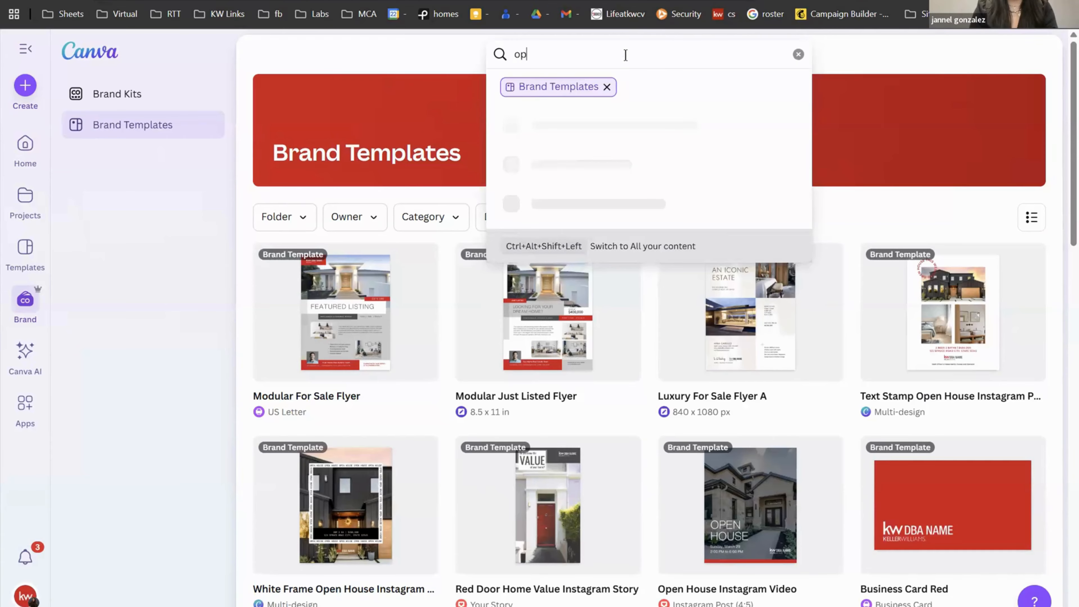
{"action": "type", "text": "en house"}
{"action": "key", "text": "Return"}
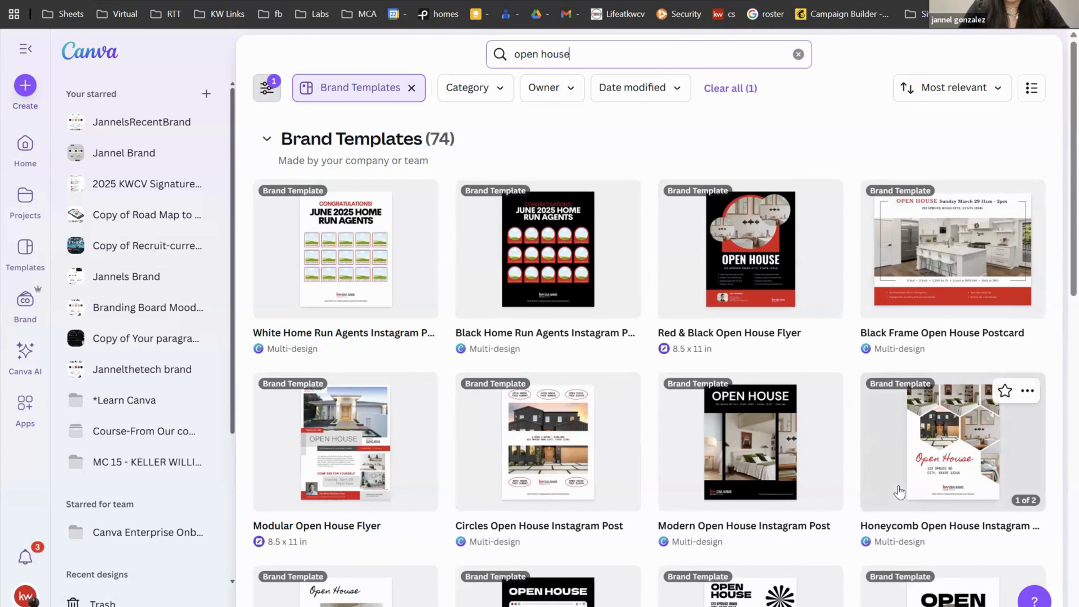
{"action": "left_click", "coordinate": [965, 433]}
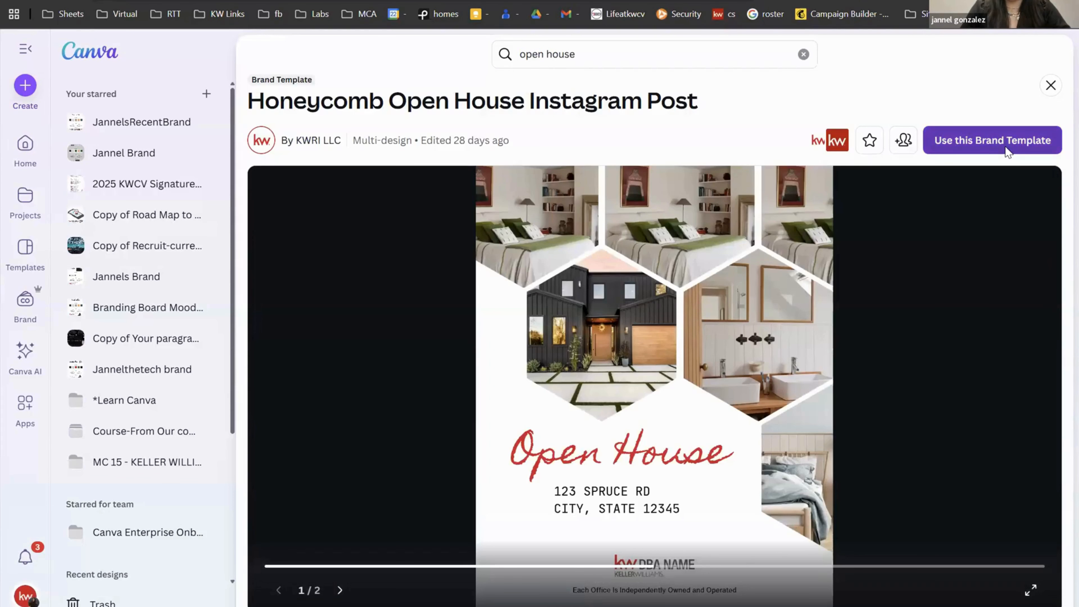
{"action": "left_click", "coordinate": [1005, 146]}
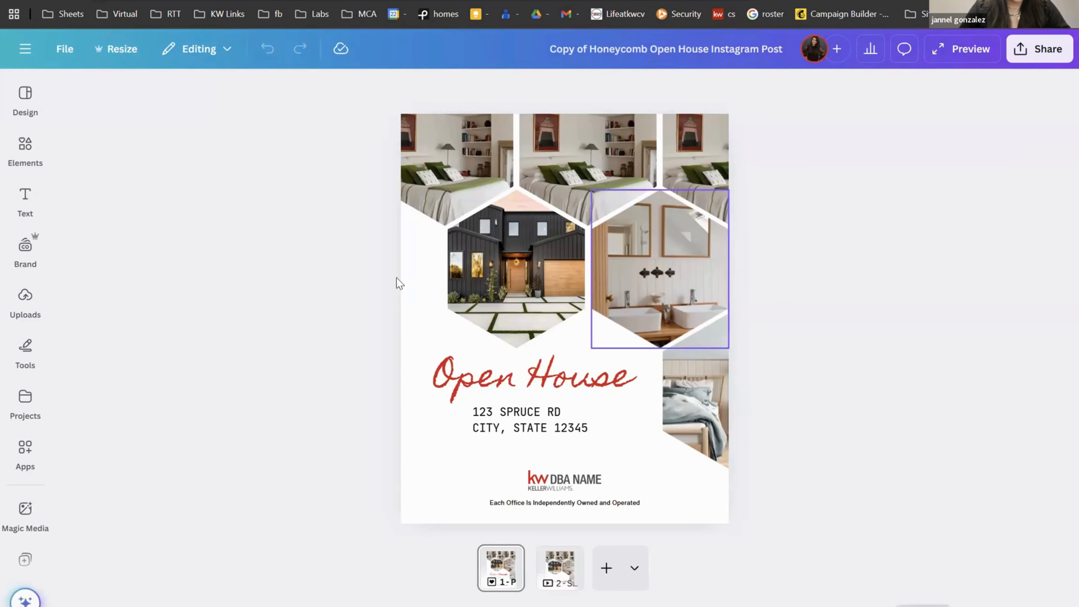
Step: Bring up the Apps panel and scroll through the available apps
{"action": "left_click", "coordinate": [34, 466]}
{"action": "scroll", "coordinate": [29, 489], "scroll_direction": "down", "scroll_amount": 4}
{"action": "left_click", "coordinate": [29, 506]}
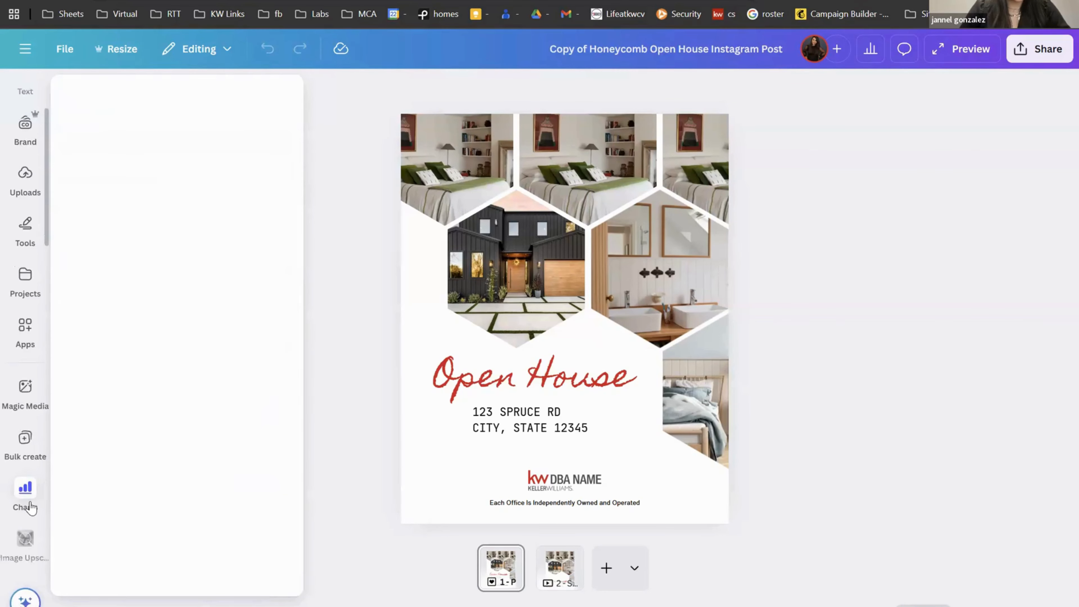
{"action": "scroll", "coordinate": [31, 507], "scroll_direction": "down", "scroll_amount": 2}
{"action": "scroll", "coordinate": [31, 507], "scroll_direction": "down", "scroll_amount": 5}
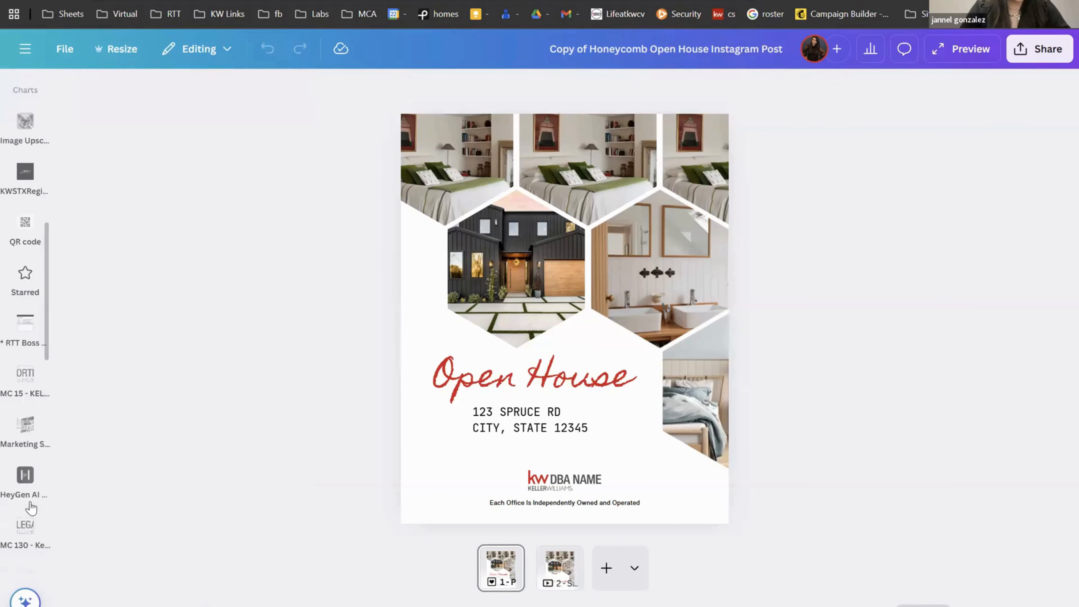
{"action": "scroll", "coordinate": [31, 507], "scroll_direction": "up", "scroll_amount": 6}
{"action": "scroll", "coordinate": [31, 425], "scroll_direction": "up", "scroll_amount": 3}
Step: Search apps for 'kw', launch Keller Williams and browse All Listings
{"action": "left_click", "coordinate": [24, 463]}
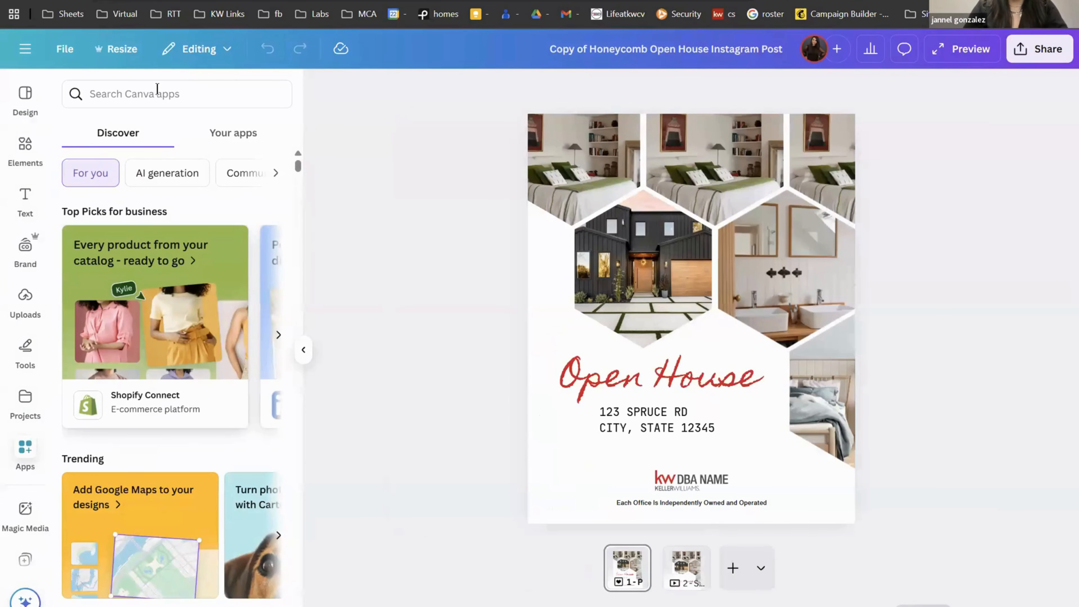
{"action": "left_click", "coordinate": [157, 90]}
{"action": "type", "text": "kw"}
{"action": "key", "text": "Return"}
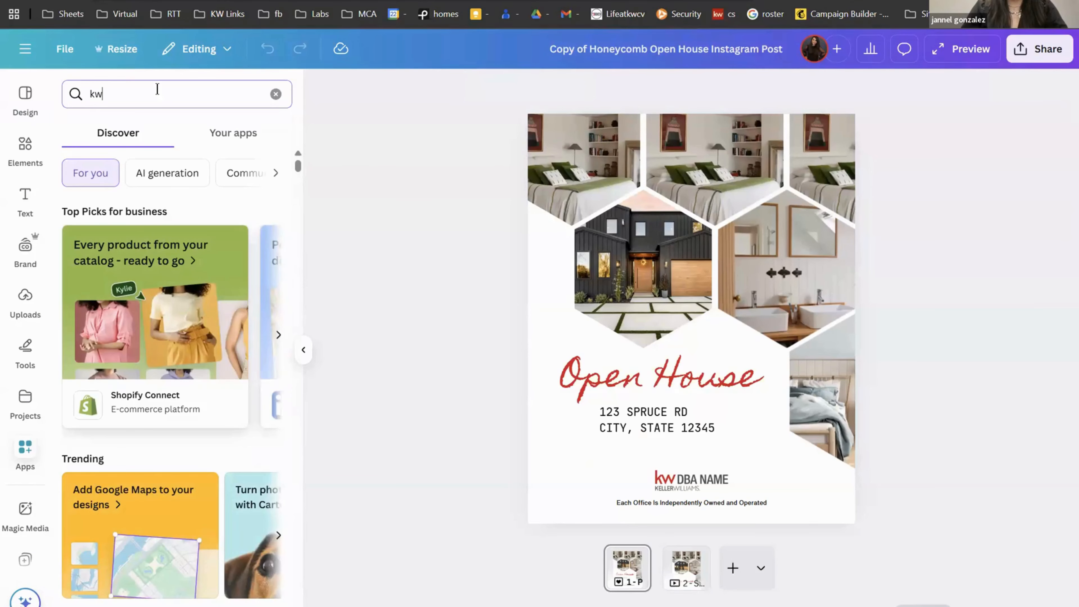
{"action": "left_click", "coordinate": [83, 160]}
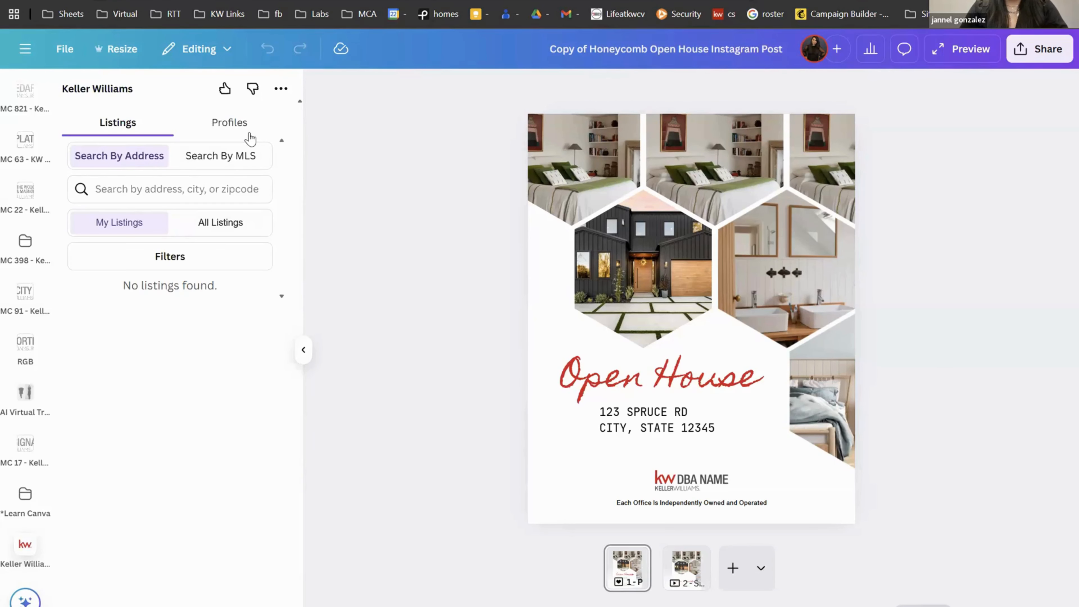
{"action": "left_click", "coordinate": [238, 229]}
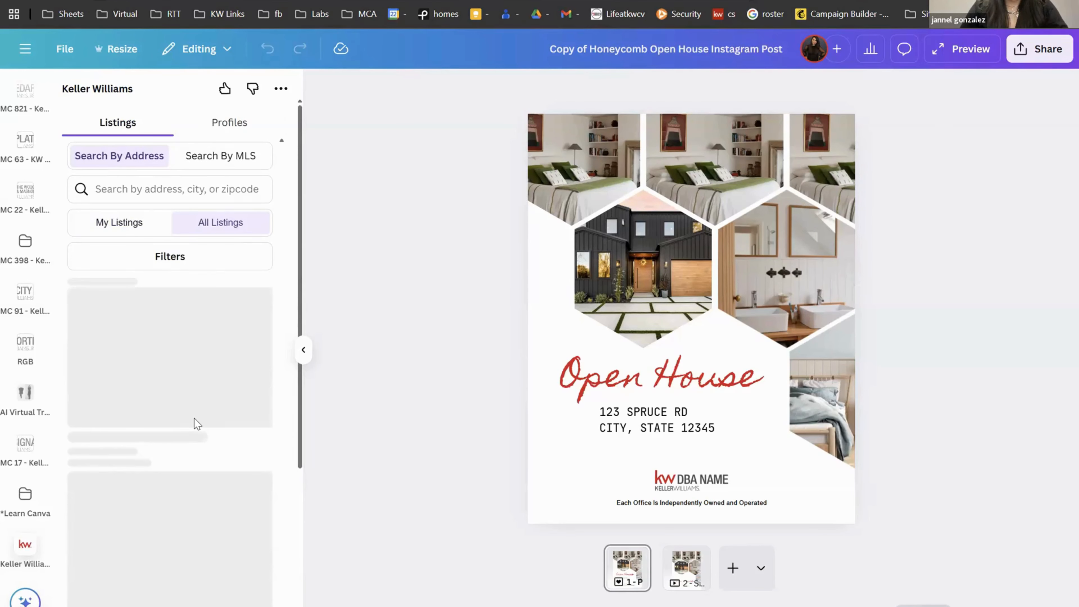
{"action": "scroll", "coordinate": [195, 424], "scroll_direction": "down", "scroll_amount": 5}
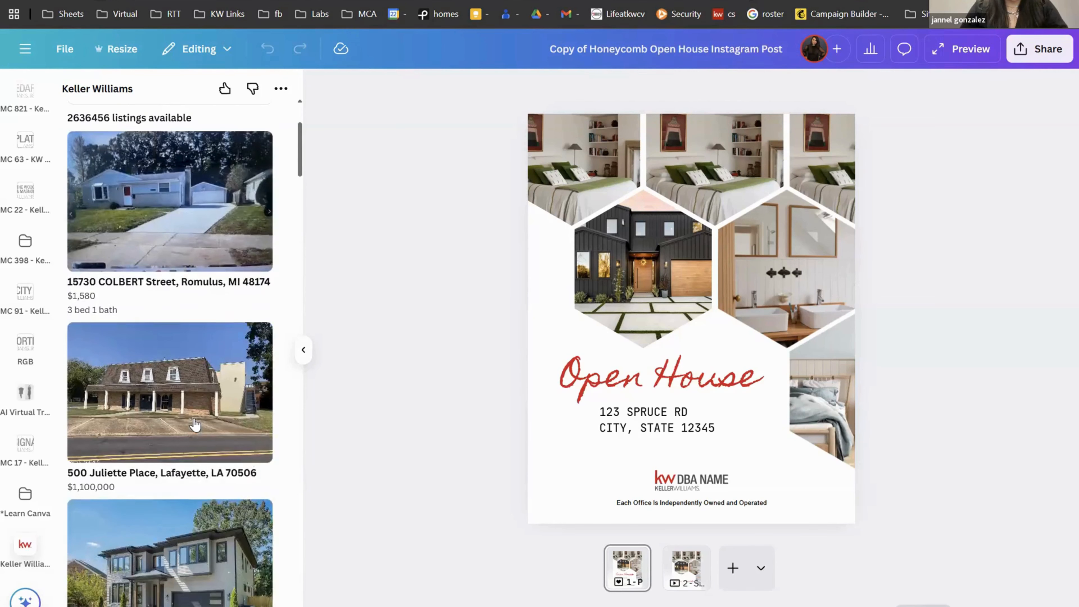
{"action": "scroll", "coordinate": [195, 423], "scroll_direction": "down", "scroll_amount": 1}
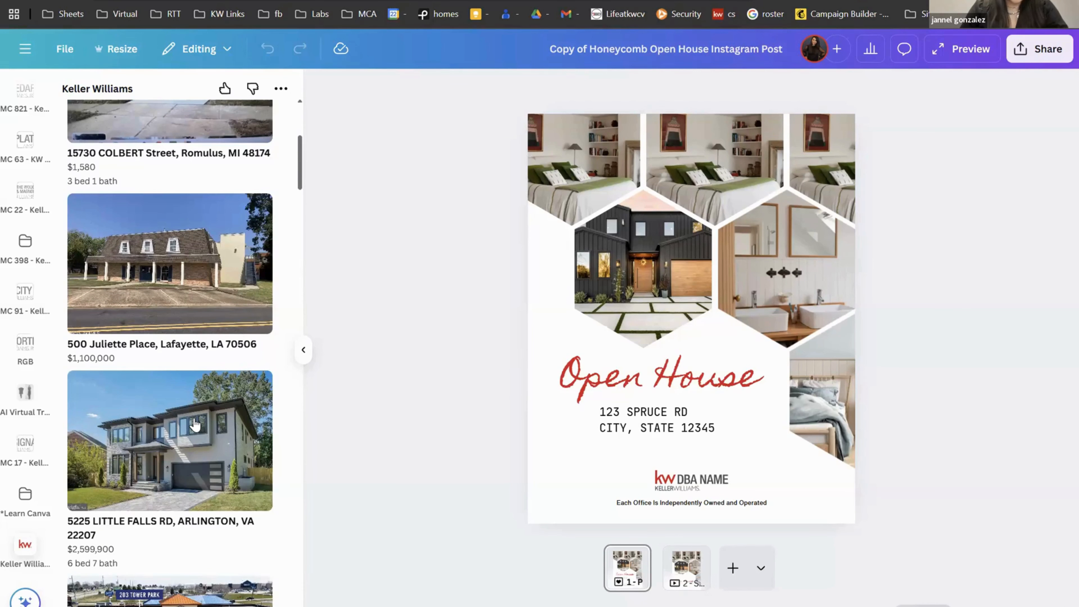
Step: Drop the grey two-storey house listing's front photo into the centre hexagon
{"action": "left_click", "coordinate": [195, 424]}
{"action": "left_click_drag", "start_coordinate": [195, 268], "coordinate": [686, 270]}
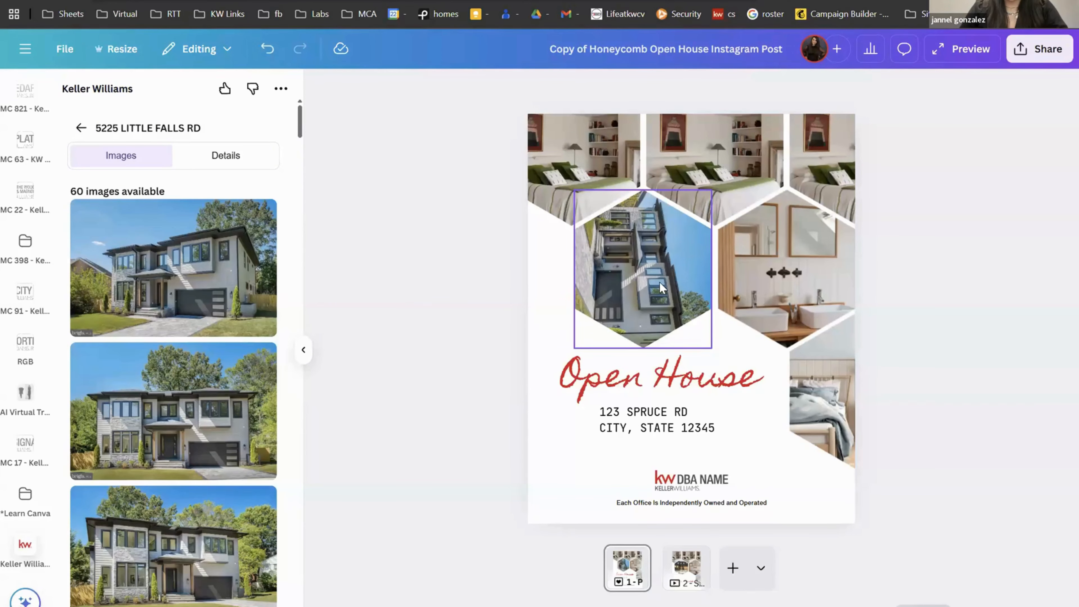
{"action": "left_click", "coordinate": [667, 316]}
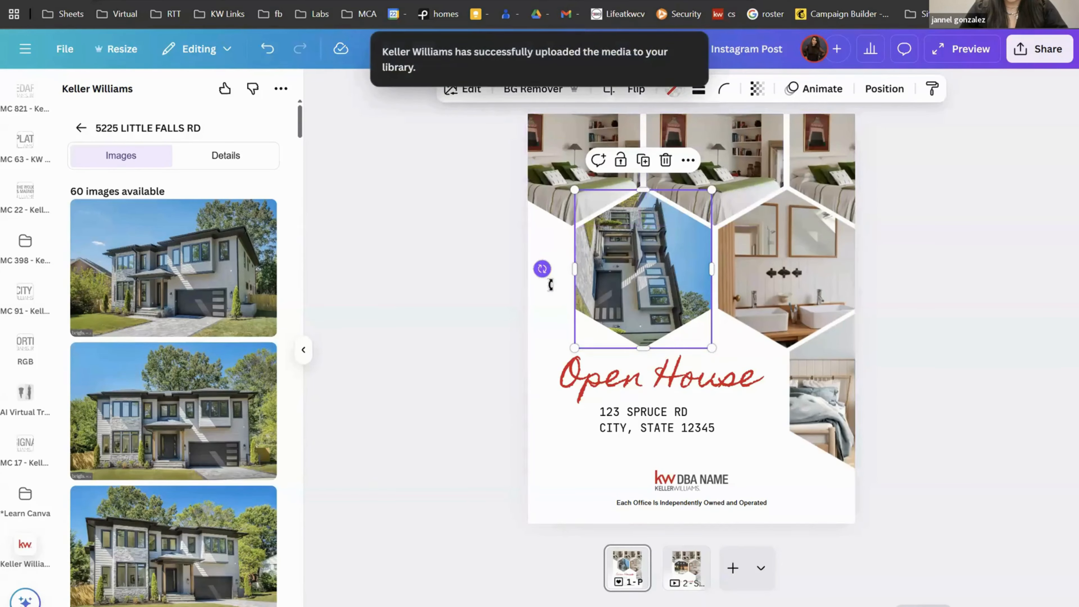
{"action": "left_click_drag", "start_coordinate": [544, 267], "coordinate": [644, 315]}
{"action": "key", "text": "ctrl+z"}
Step: Flip the house photo horizontally and vertically, then rotate it upright
{"action": "left_click", "coordinate": [635, 89]}
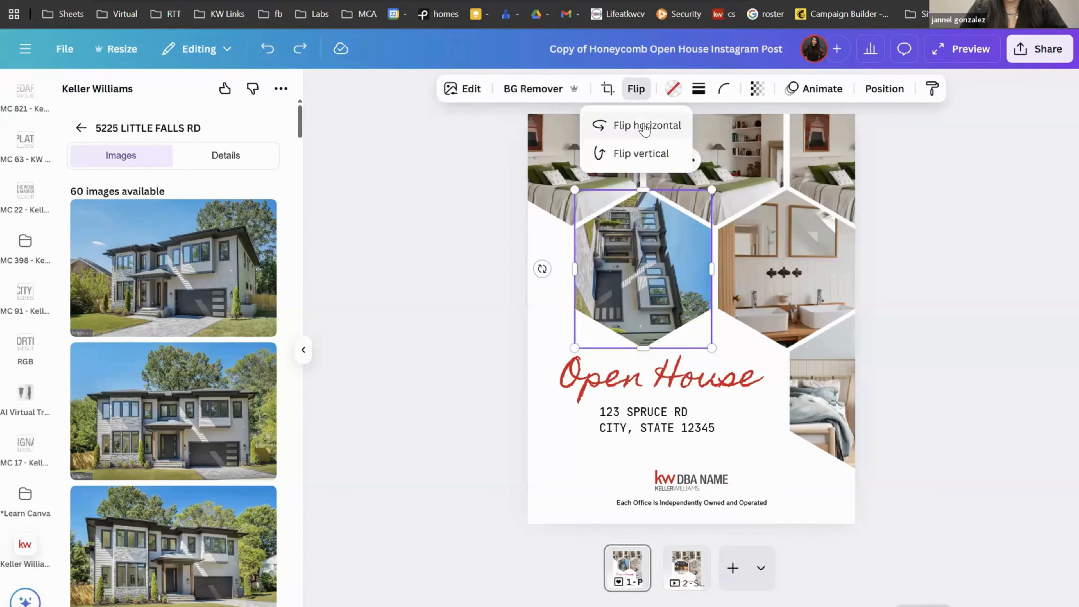
{"action": "left_click", "coordinate": [645, 127]}
{"action": "left_click", "coordinate": [639, 154]}
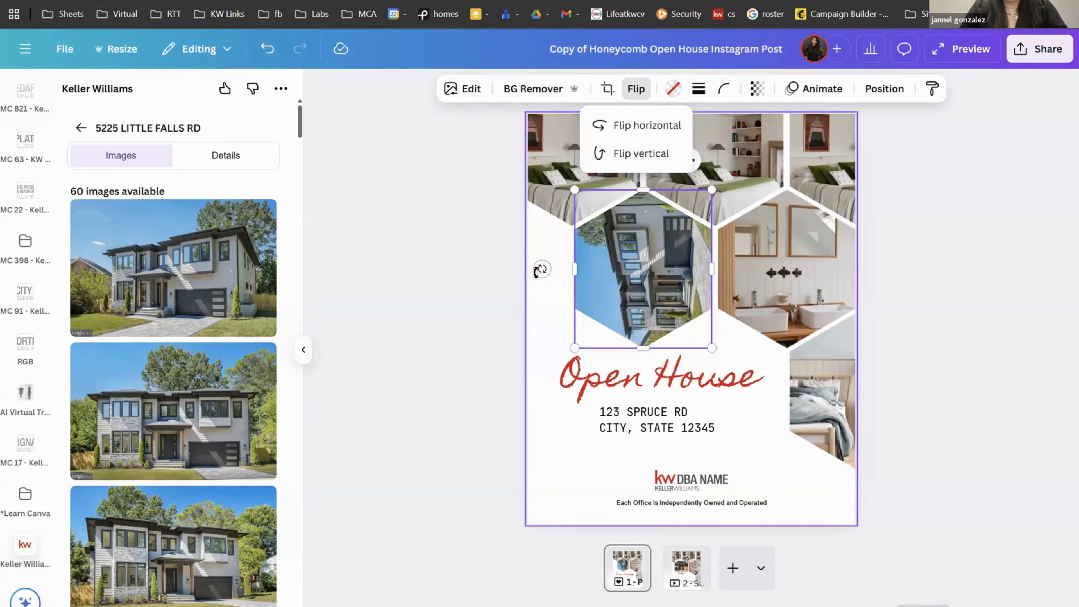
{"action": "left_click_drag", "start_coordinate": [540, 269], "coordinate": [558, 138]}
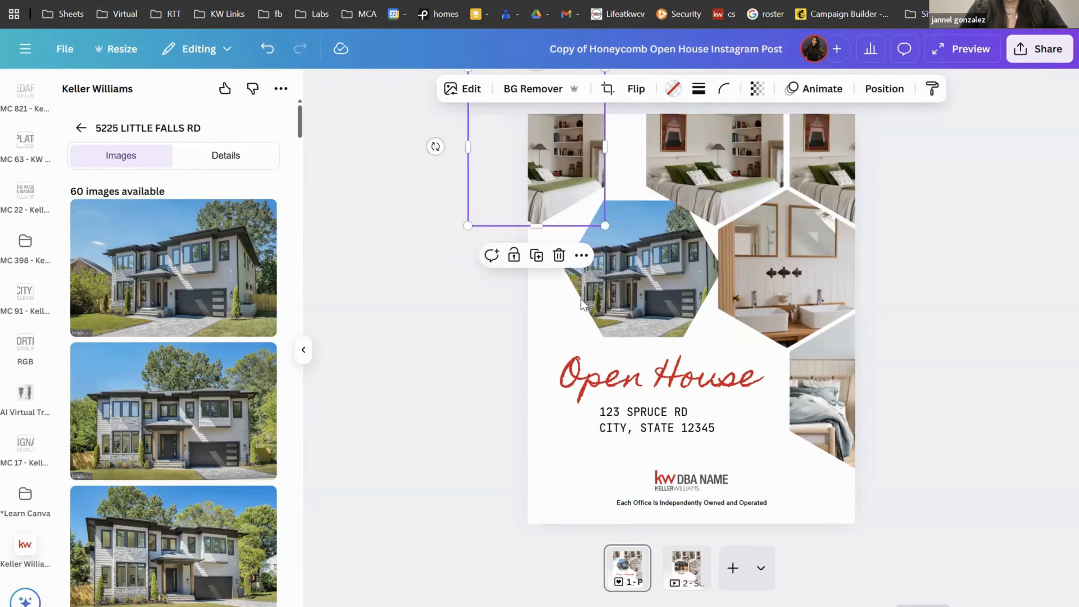
Step: Tilt and shift the top-left bedroom photo, and reposition and resize the house photo
{"action": "left_click_drag", "start_coordinate": [435, 146], "coordinate": [446, 188]}
{"action": "left_click", "coordinate": [640, 226]}
{"action": "left_click_drag", "start_coordinate": [640, 225], "coordinate": [646, 199]}
{"action": "left_click_drag", "start_coordinate": [699, 174], "coordinate": [699, 189]}
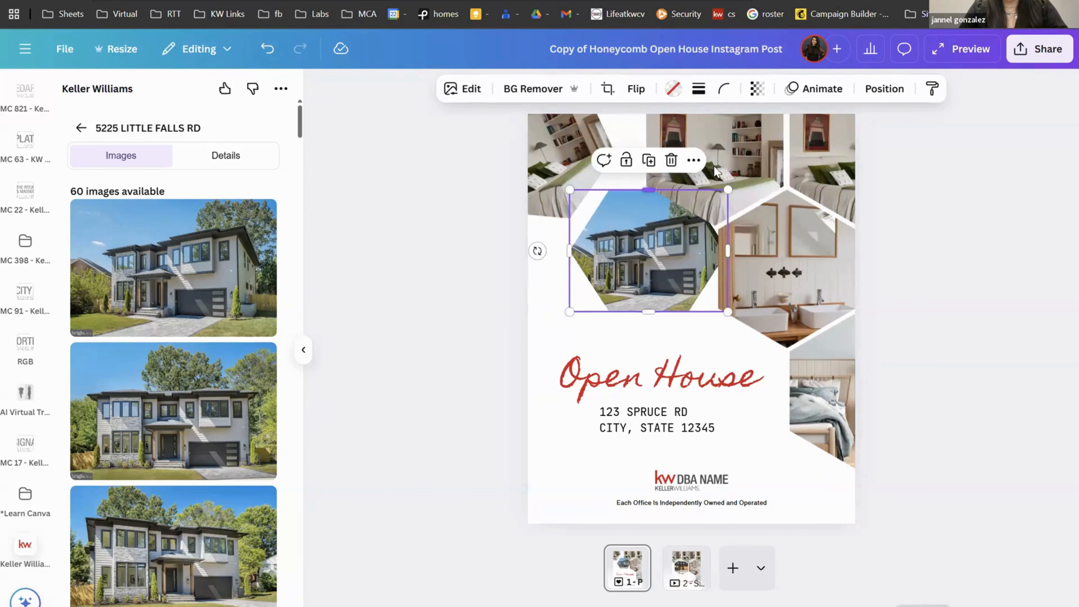
{"action": "left_click_drag", "start_coordinate": [718, 152], "coordinate": [731, 149]}
{"action": "left_click_drag", "start_coordinate": [571, 168], "coordinate": [605, 163]}
Step: Fill the right and top-right hexagons with listing interior photos and rearrange them
{"action": "scroll", "coordinate": [148, 353], "scroll_direction": "down", "scroll_amount": 10}
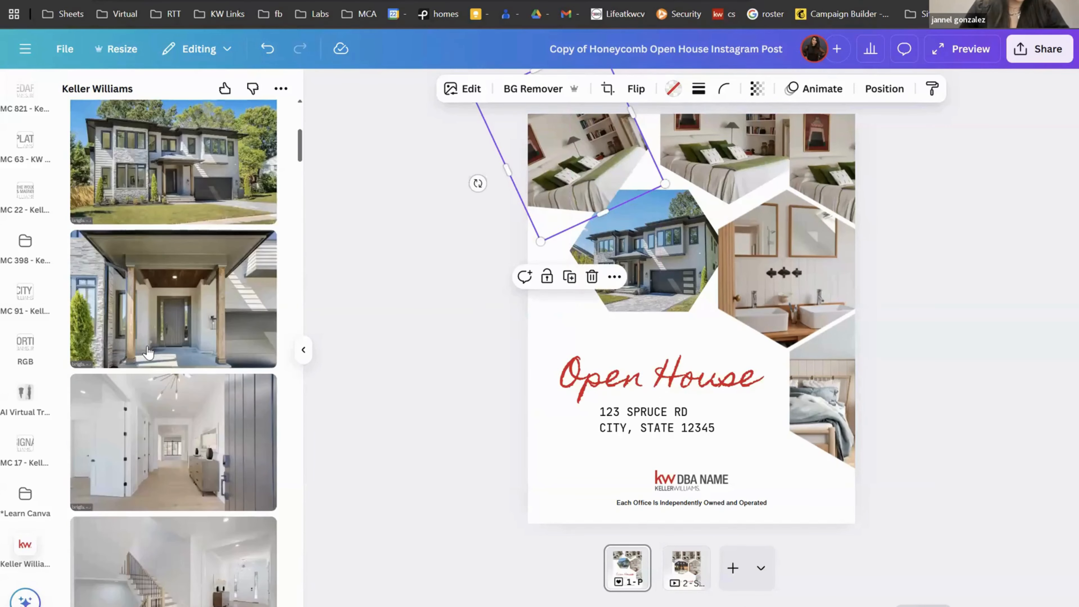
{"action": "left_click_drag", "start_coordinate": [147, 352], "coordinate": [560, 177]}
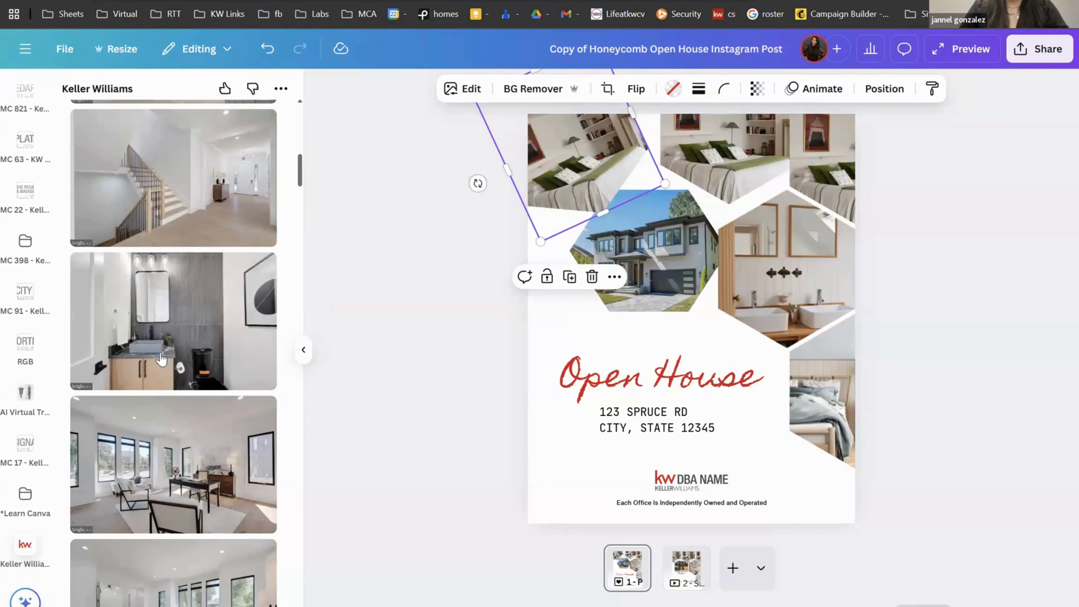
{"action": "left_click_drag", "start_coordinate": [170, 461], "coordinate": [758, 136]}
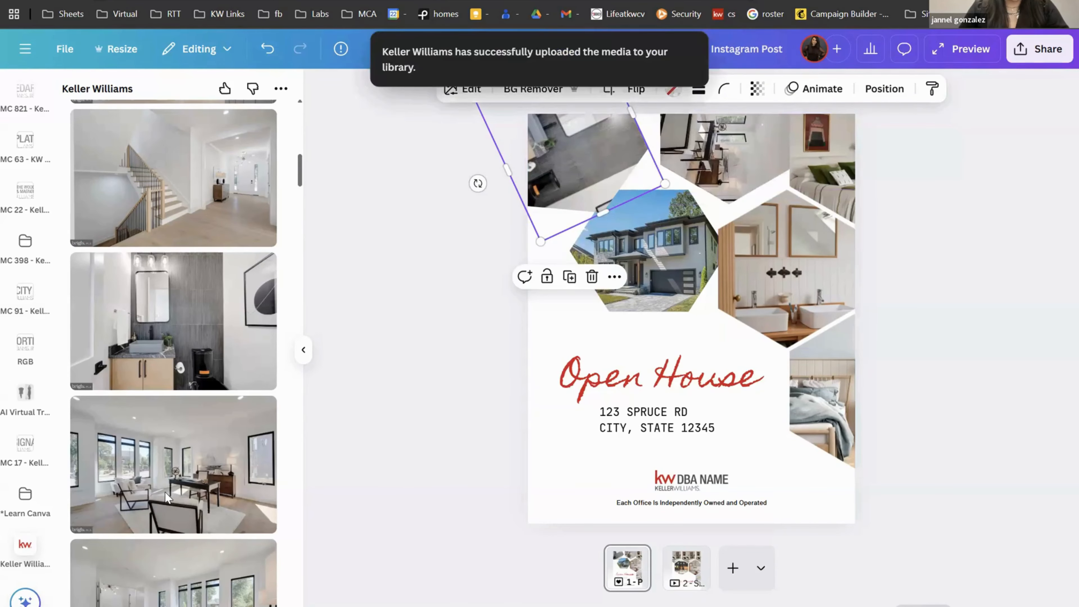
{"action": "left_click_drag", "start_coordinate": [178, 599], "coordinate": [765, 329]}
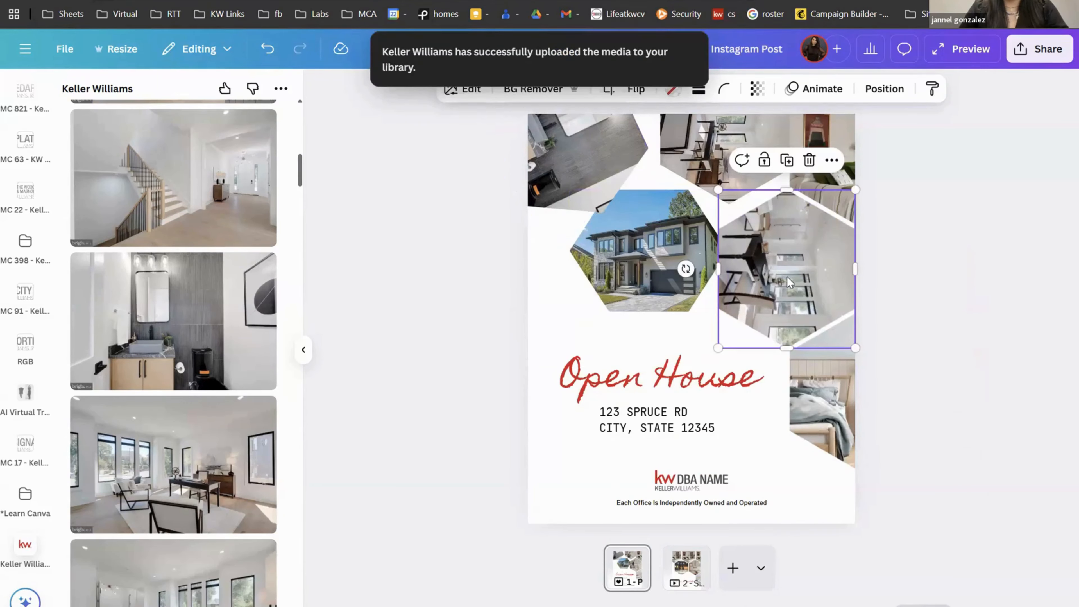
{"action": "left_click_drag", "start_coordinate": [686, 269], "coordinate": [759, 391]}
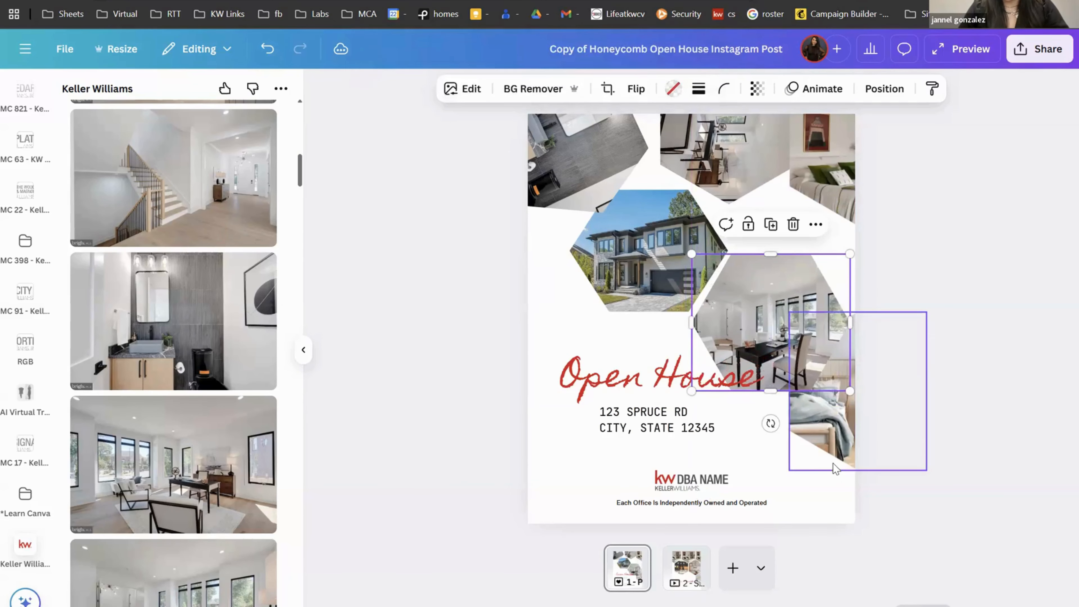
{"action": "left_click_drag", "start_coordinate": [872, 313], "coordinate": [843, 112]}
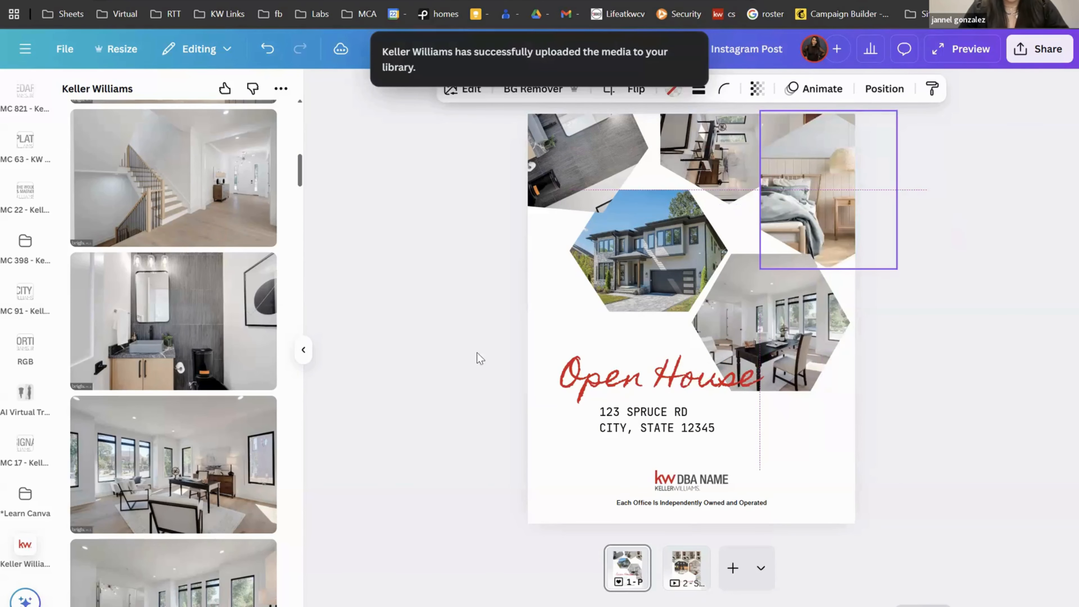
{"action": "left_click_drag", "start_coordinate": [182, 474], "coordinate": [839, 186]}
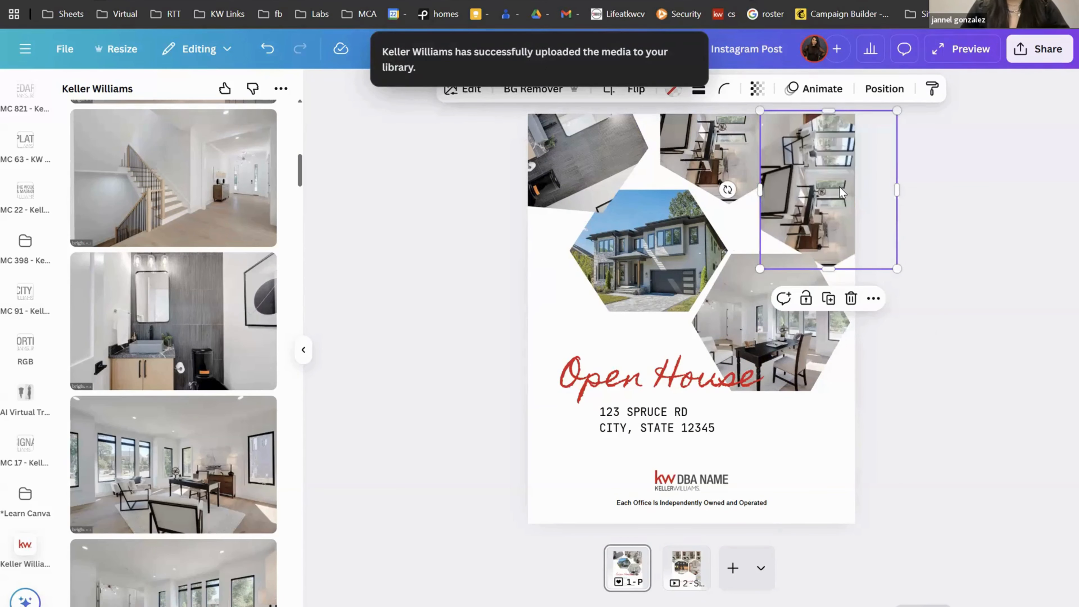
{"action": "left_click_drag", "start_coordinate": [764, 181], "coordinate": [441, 97]}
Step: Delete the top-left, top-middle and top-right photos with their frames, plus the off-page image
{"action": "left_click", "coordinate": [565, 155]}
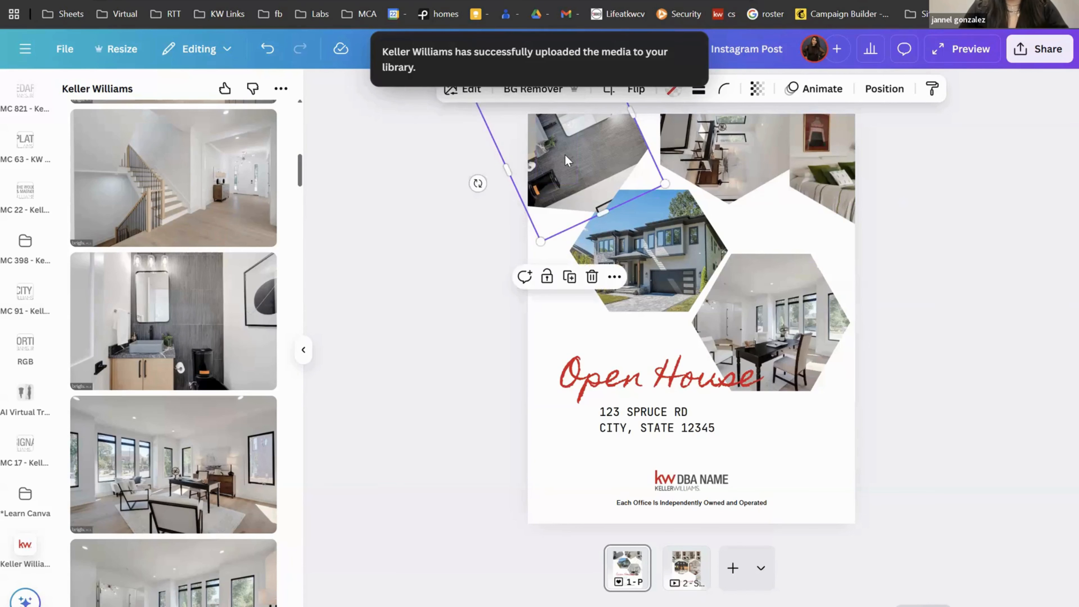
{"action": "key", "text": "Delete"}
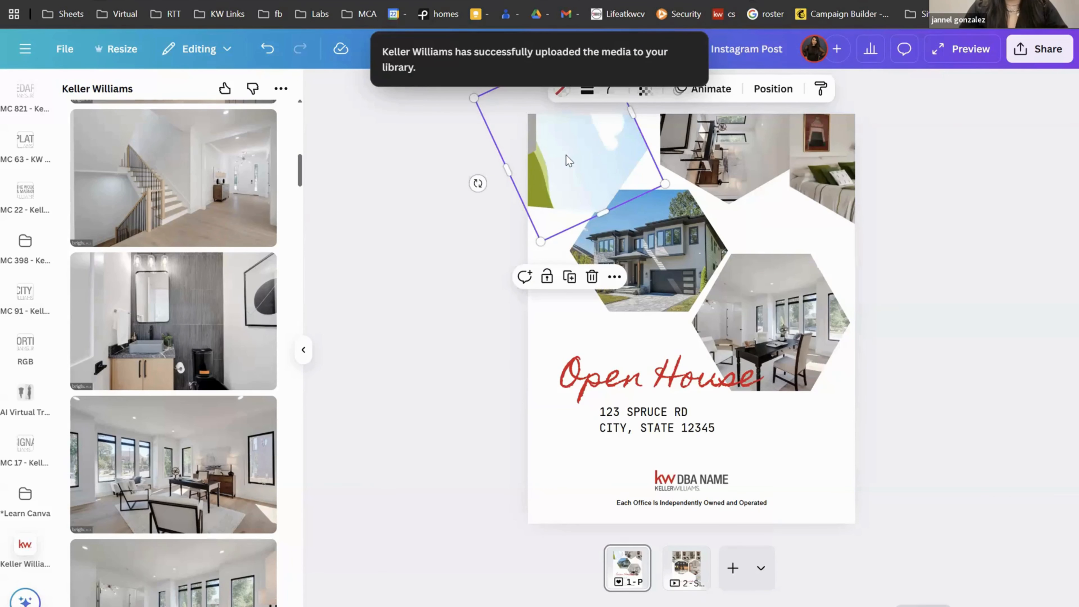
{"action": "key", "text": "Delete"}
{"action": "left_click", "coordinate": [742, 140]}
{"action": "key", "text": "Delete"}
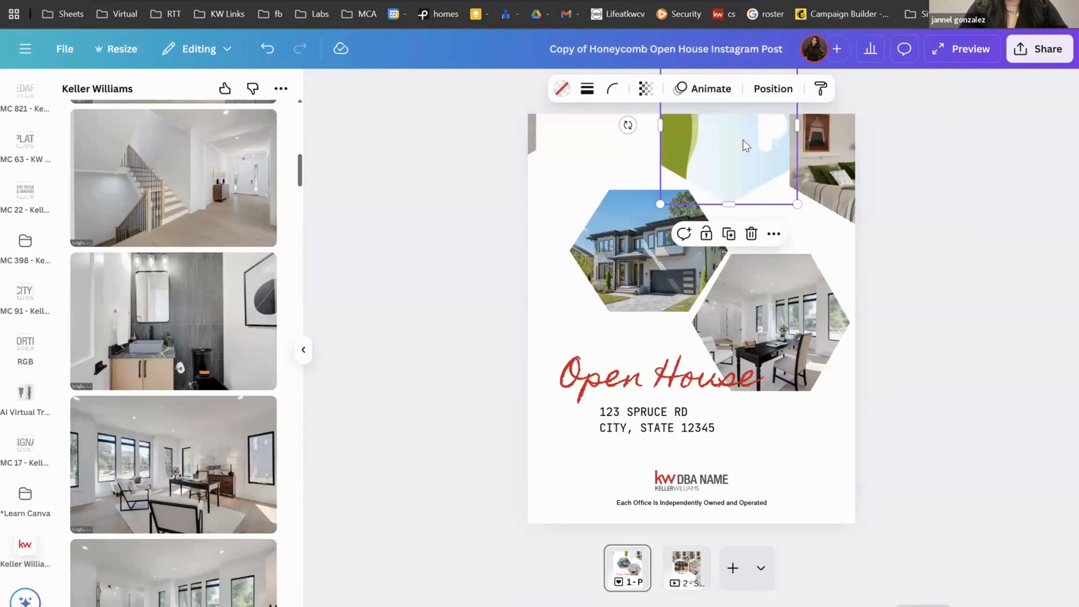
{"action": "key", "text": "Delete"}
{"action": "left_click", "coordinate": [828, 157]}
{"action": "key", "text": "Delete"}
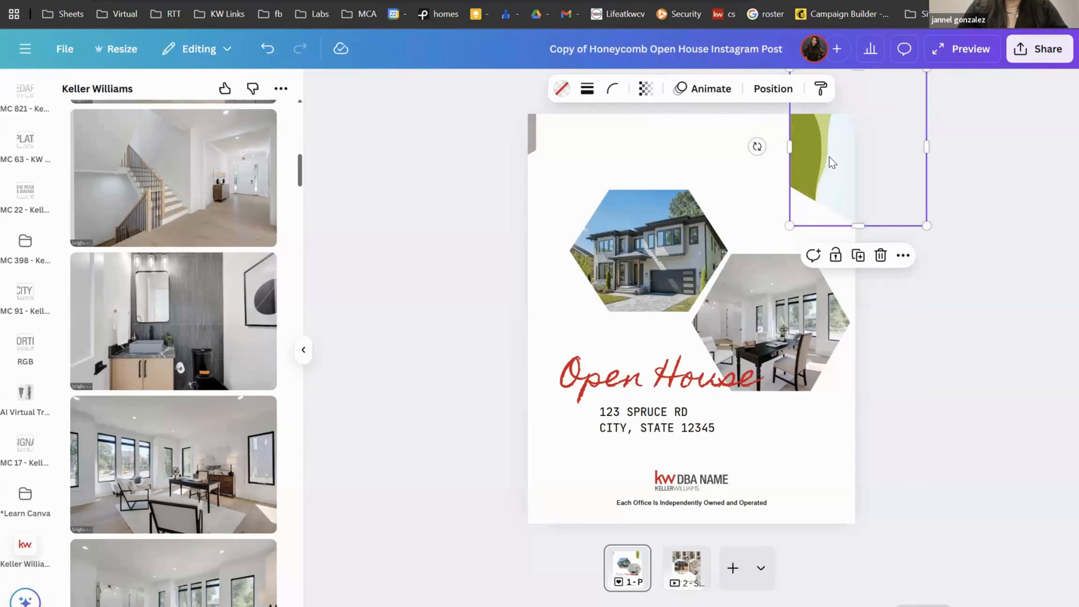
{"action": "key", "text": "Delete"}
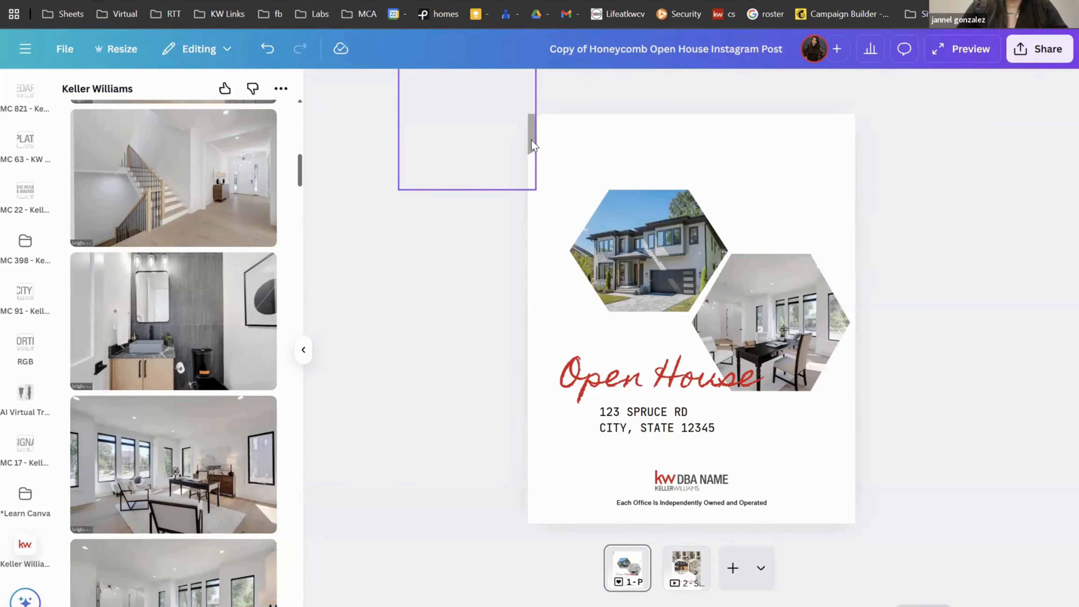
{"action": "left_click", "coordinate": [530, 140]}
{"action": "key", "text": "Delete"}
{"action": "key", "text": "Delete"}
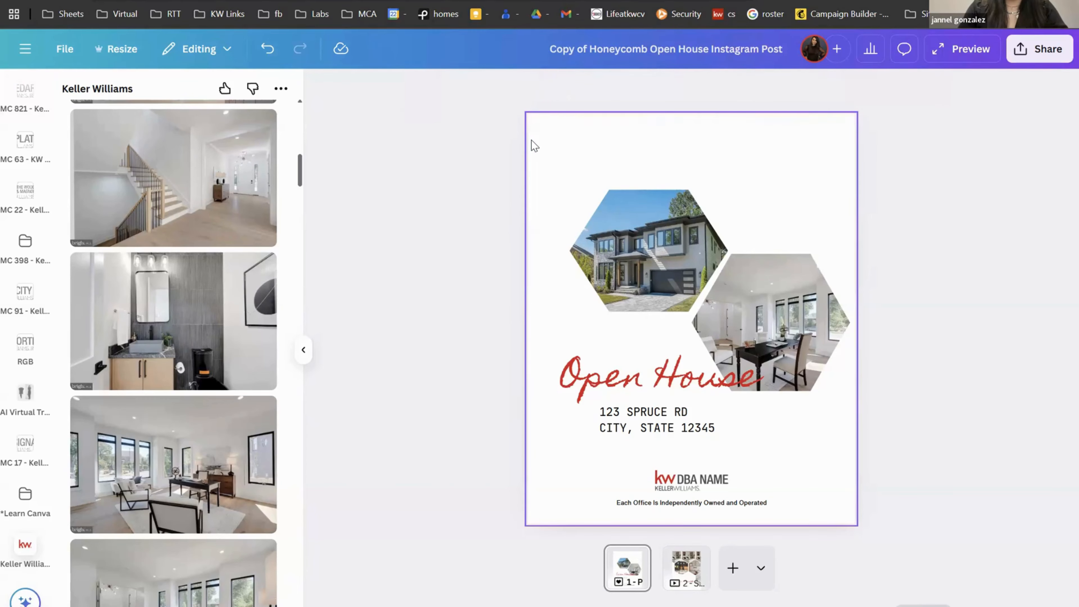
Step: Move the house and interior hexagons up, straightening the interior one to 0°
{"action": "left_click_drag", "start_coordinate": [618, 232], "coordinate": [628, 181]}
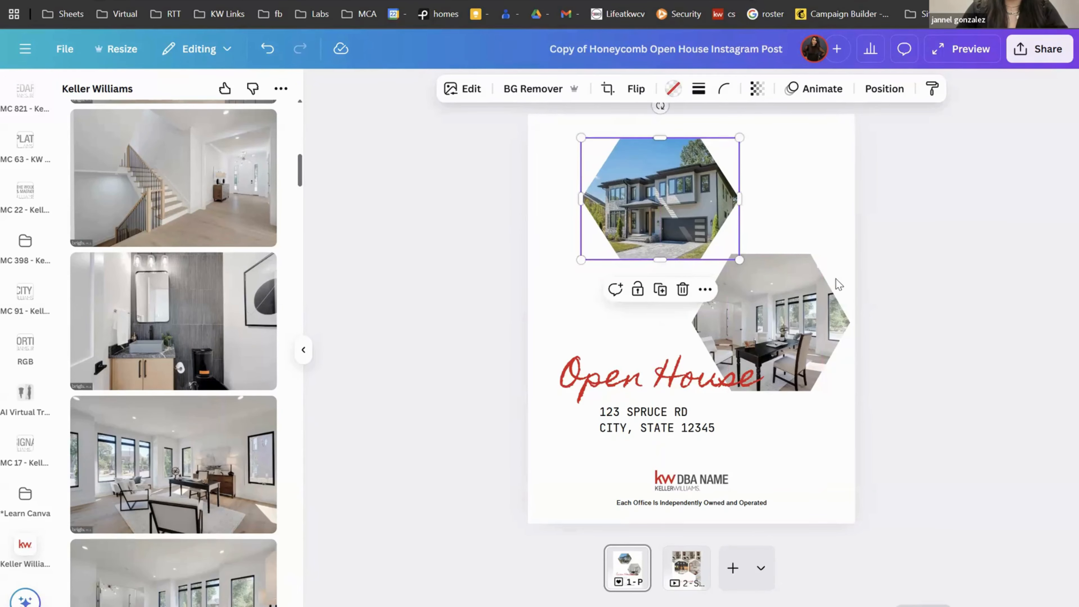
{"action": "left_click_drag", "start_coordinate": [835, 280], "coordinate": [850, 233]}
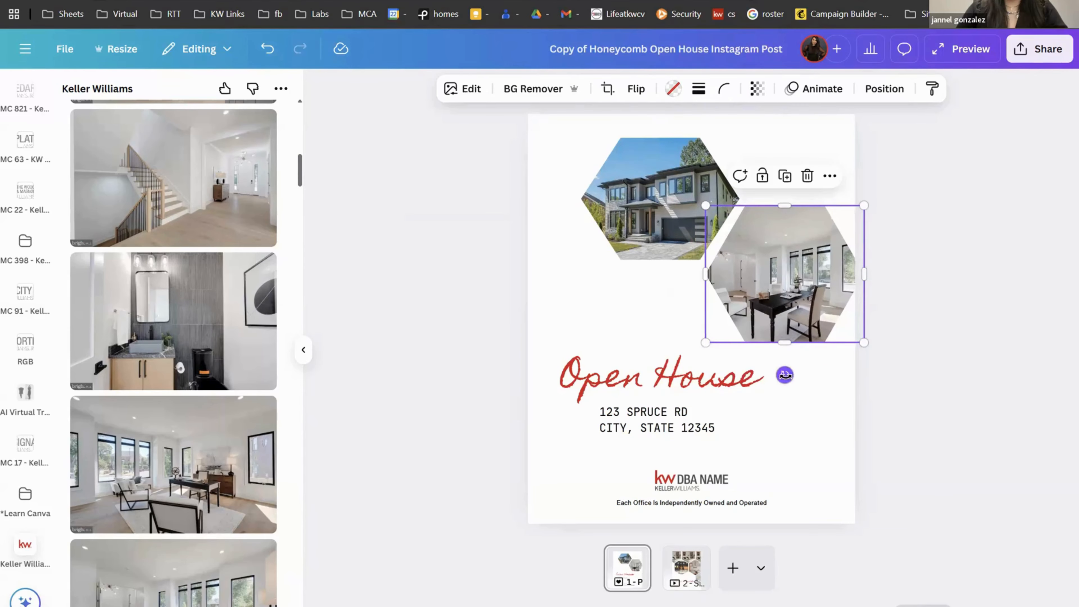
{"action": "left_click_drag", "start_coordinate": [785, 375], "coordinate": [786, 376]}
Step: Duplicate the interior hexagon to the top right and fill it with the bathroom photo
{"action": "left_click", "coordinate": [785, 175]}
{"action": "left_click_drag", "start_coordinate": [785, 275], "coordinate": [780, 156]}
{"action": "left_click", "coordinate": [930, 235]}
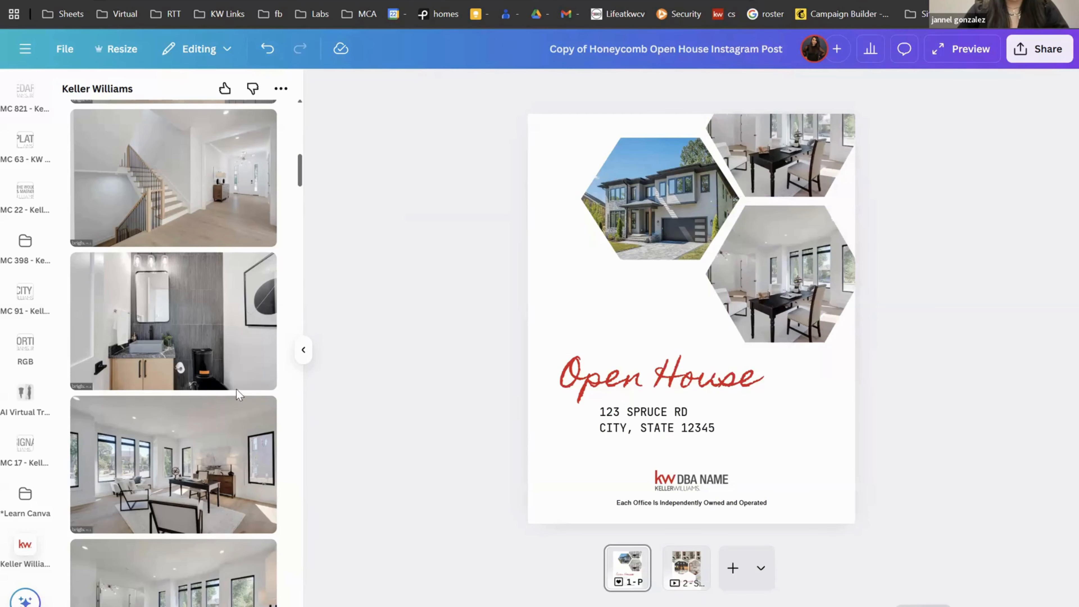
{"action": "left_click_drag", "start_coordinate": [208, 419], "coordinate": [117, 394]}
{"action": "left_click_drag", "start_coordinate": [170, 284], "coordinate": [782, 166]}
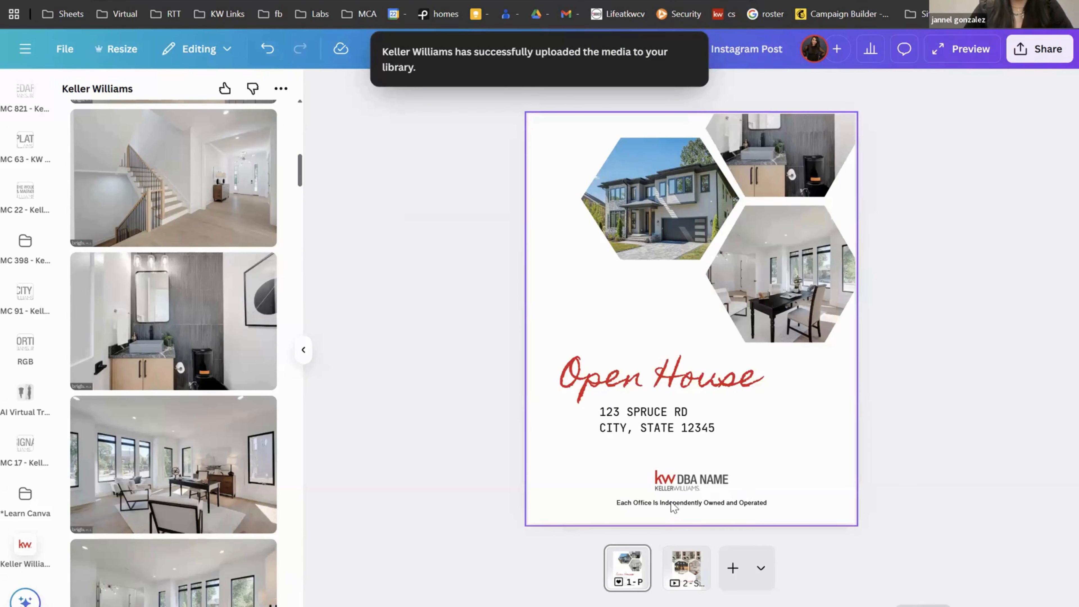
Step: Add a blank page 3 and an 8.5 × 11 in Flyer (Portrait) page 4
{"action": "left_click", "coordinate": [733, 570]}
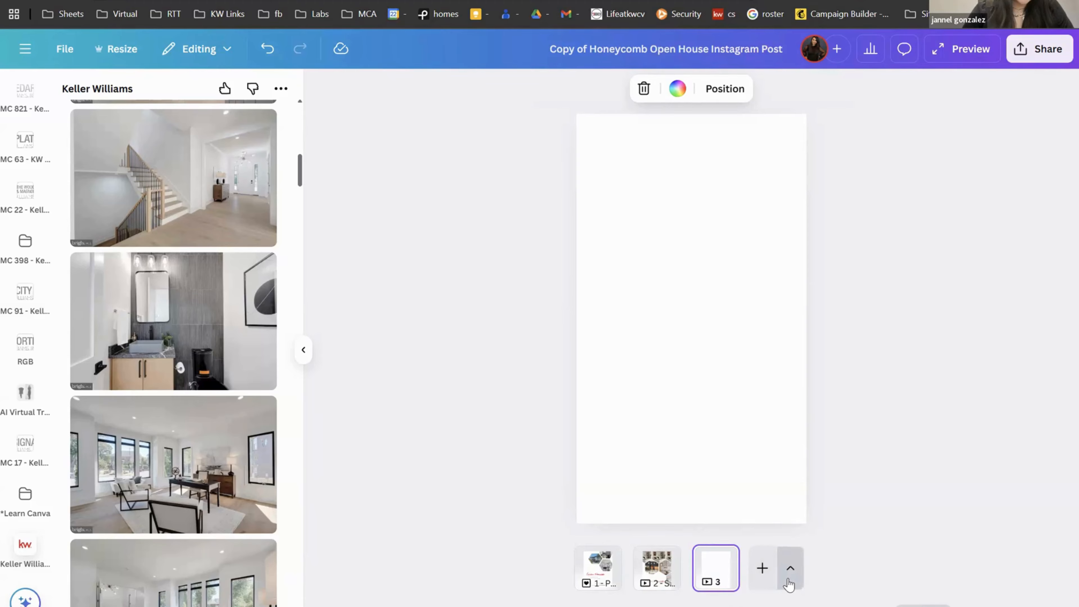
{"action": "left_click", "coordinate": [790, 569]}
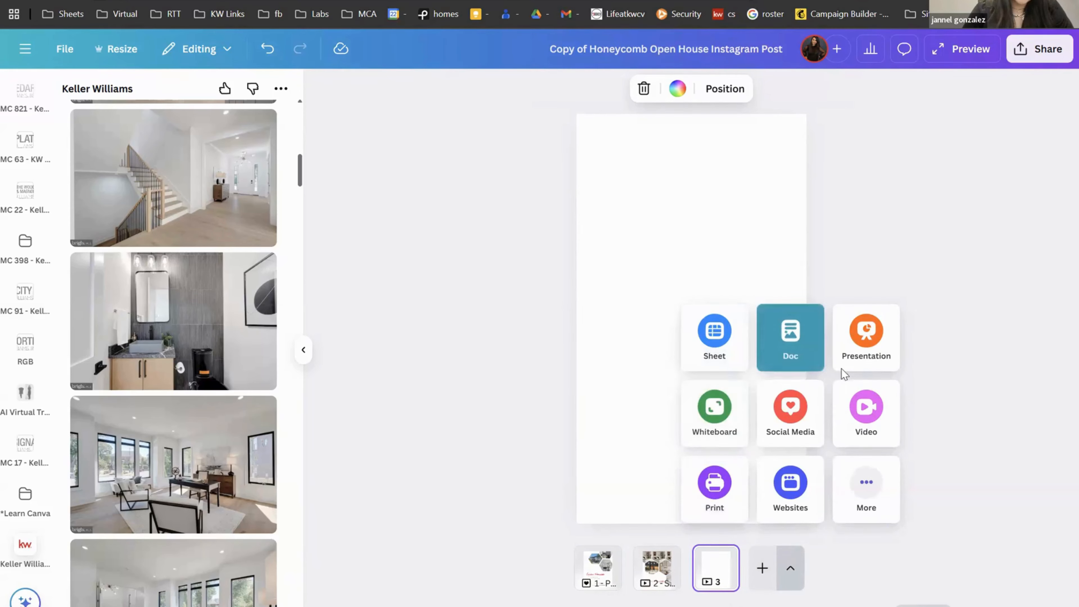
{"action": "left_click", "coordinate": [728, 506]}
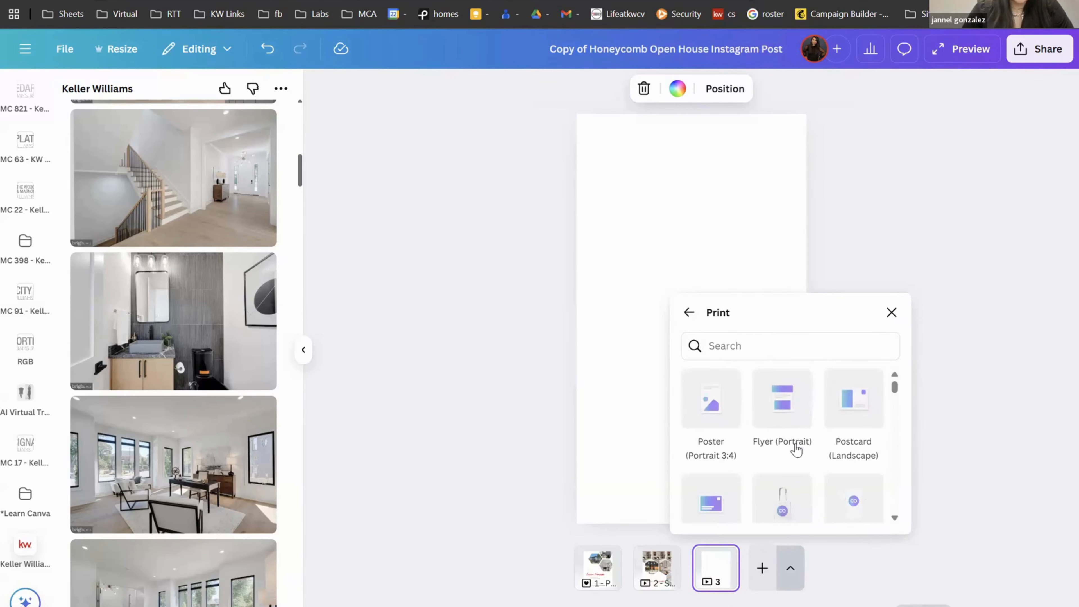
{"action": "left_click", "coordinate": [790, 422]}
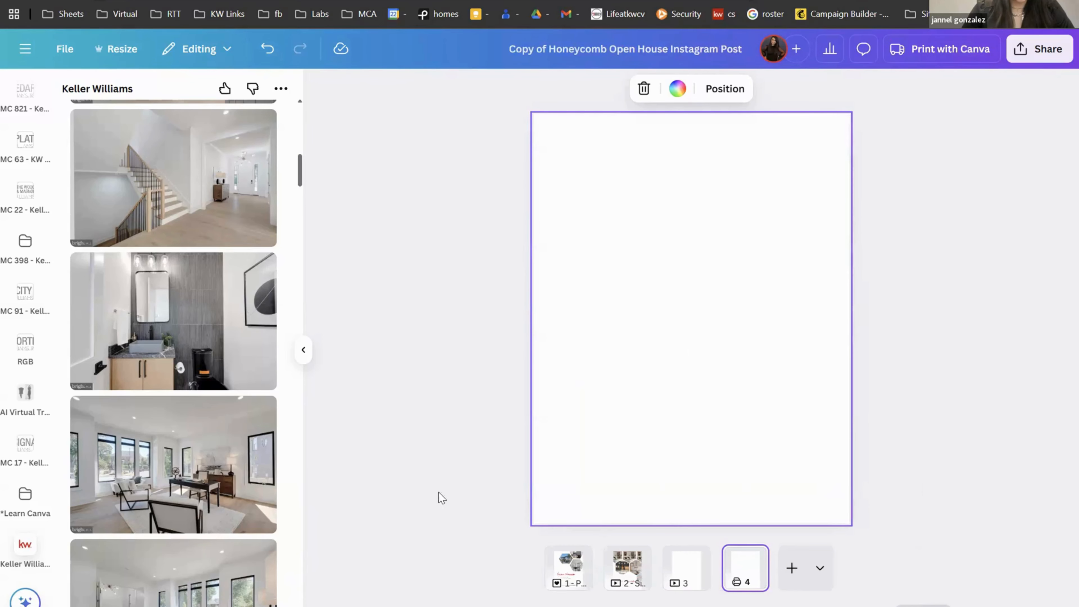
Step: Insert the recent brand board design from Projects onto blank page 4
{"action": "scroll", "coordinate": [26, 325], "scroll_direction": "up", "scroll_amount": 10}
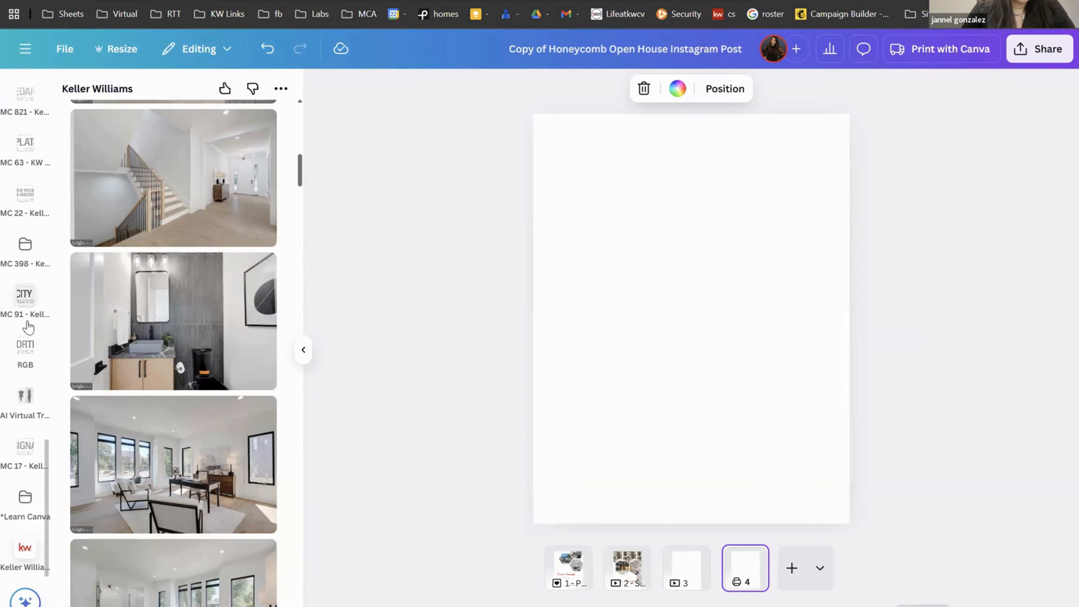
{"action": "scroll", "coordinate": [28, 327], "scroll_direction": "up", "scroll_amount": 15}
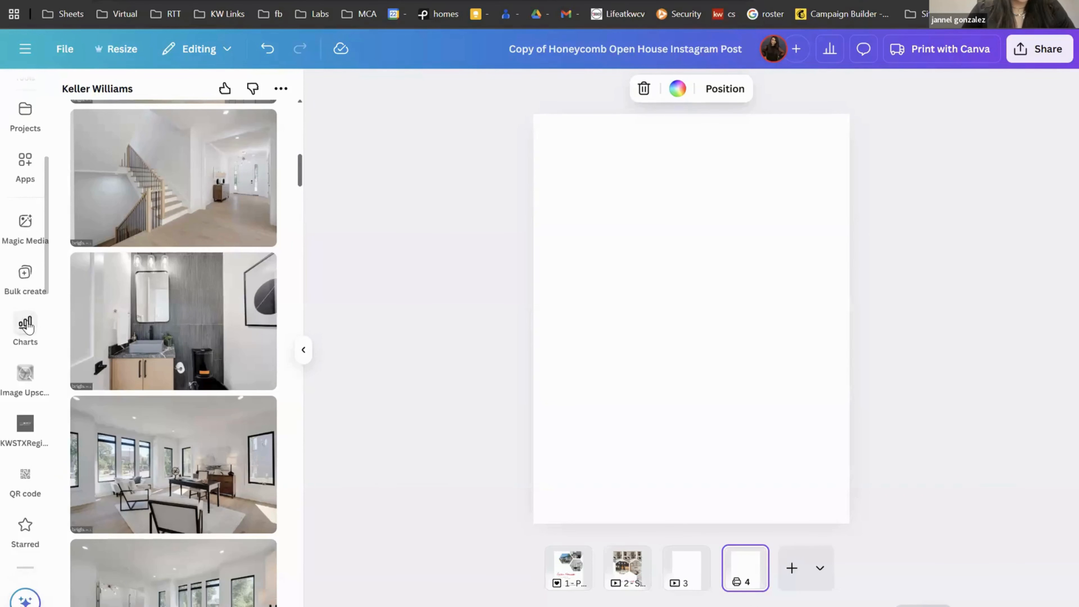
{"action": "left_click", "coordinate": [25, 250]}
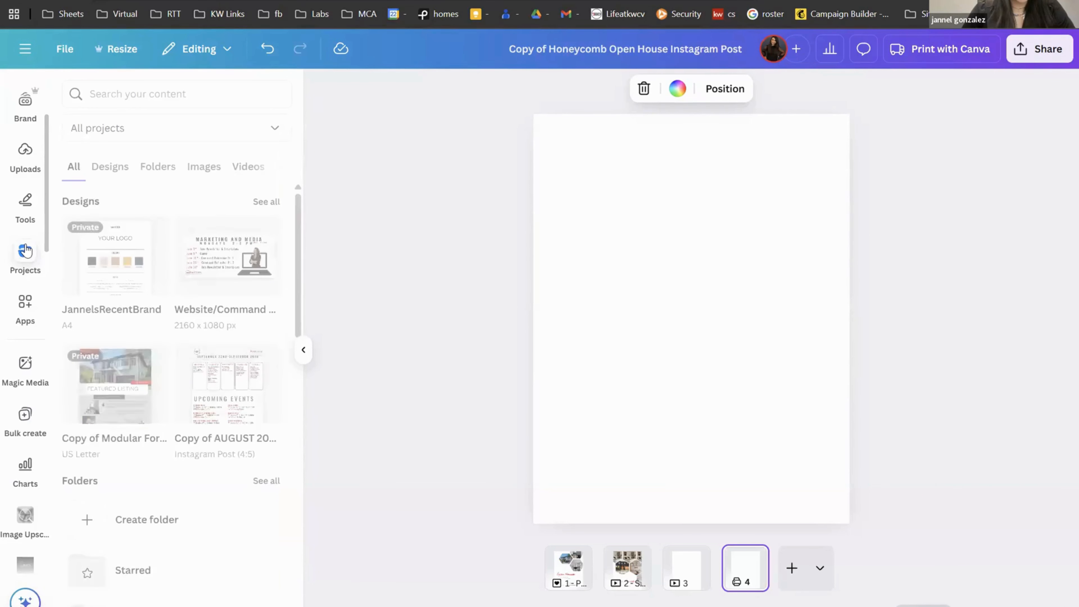
{"action": "mouse_move", "coordinate": [114, 291]}
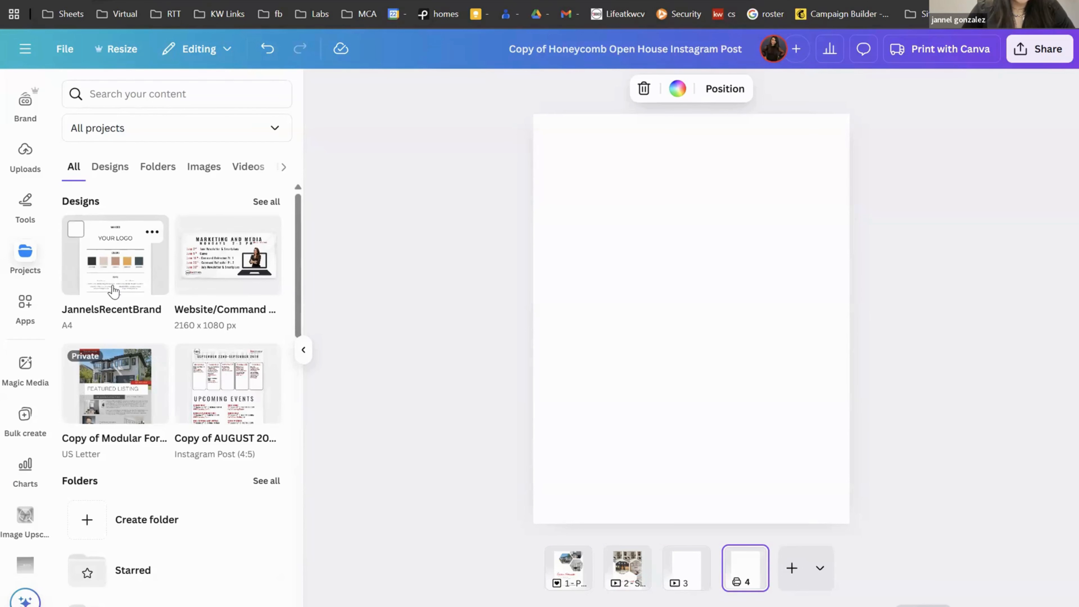
{"action": "left_click", "coordinate": [114, 292]}
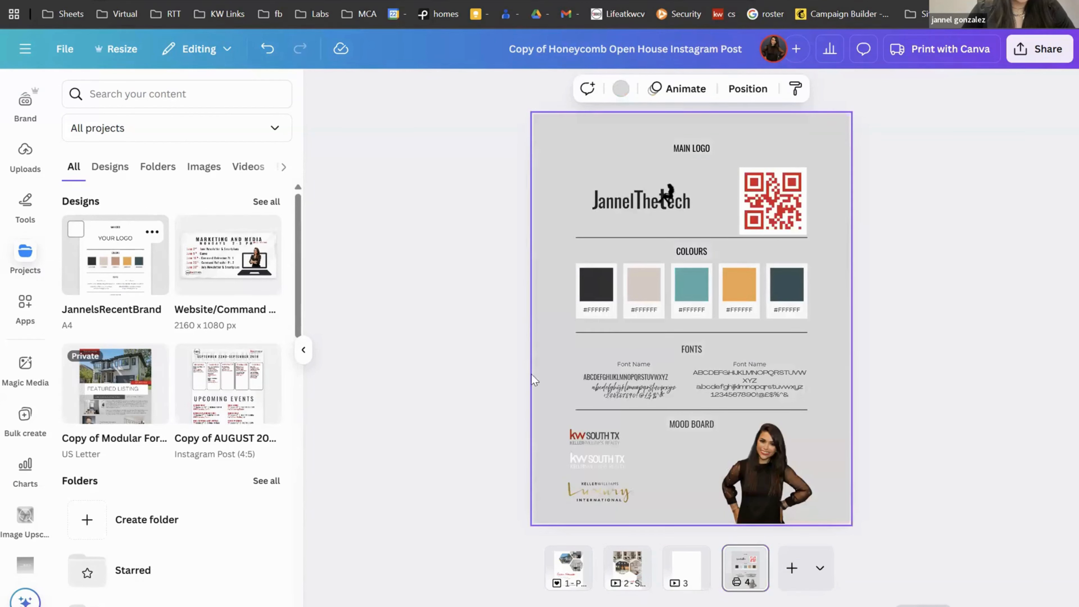
Step: Put the brand board headshot bottom right on page 1; move disclaimer and KW logo left
{"action": "left_click", "coordinate": [805, 503]}
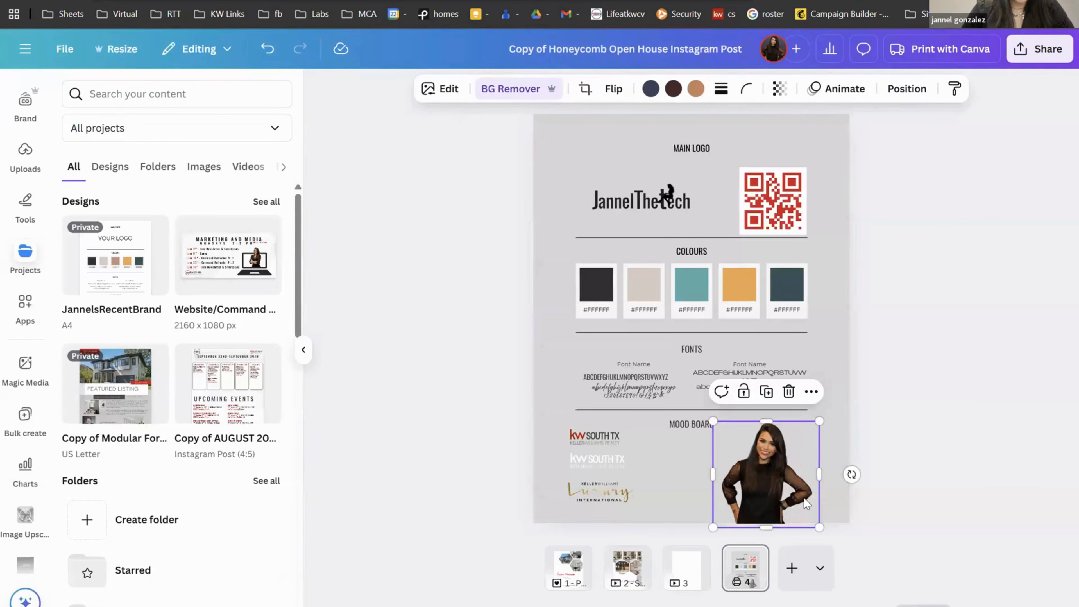
{"action": "left_click_drag", "start_coordinate": [806, 504], "coordinate": [577, 580]}
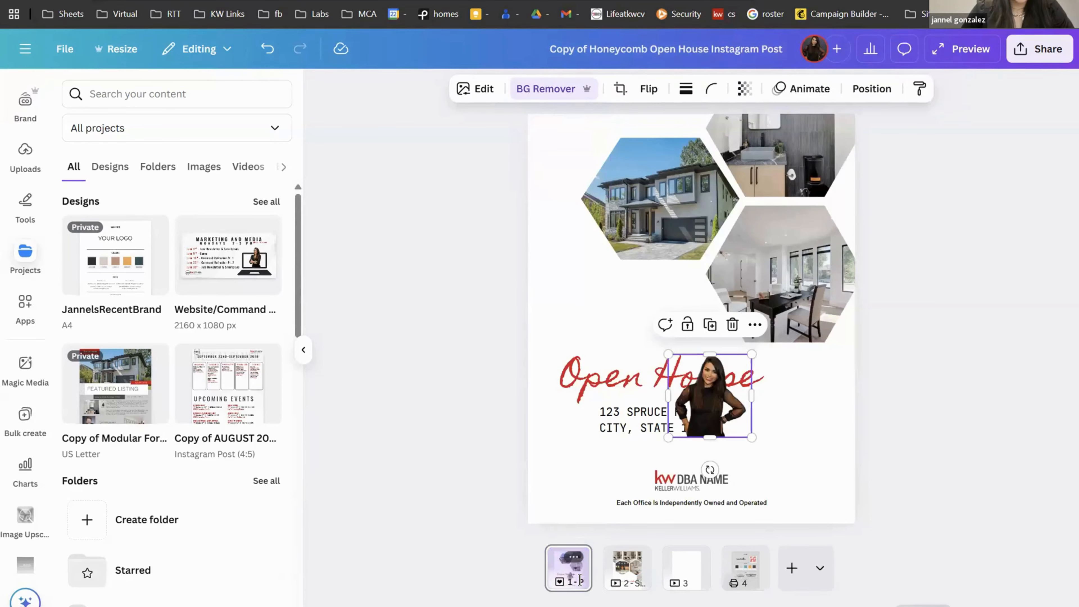
{"action": "left_click_drag", "start_coordinate": [815, 485], "coordinate": [828, 505]}
{"action": "left_click_drag", "start_coordinate": [853, 439], "coordinate": [814, 456]}
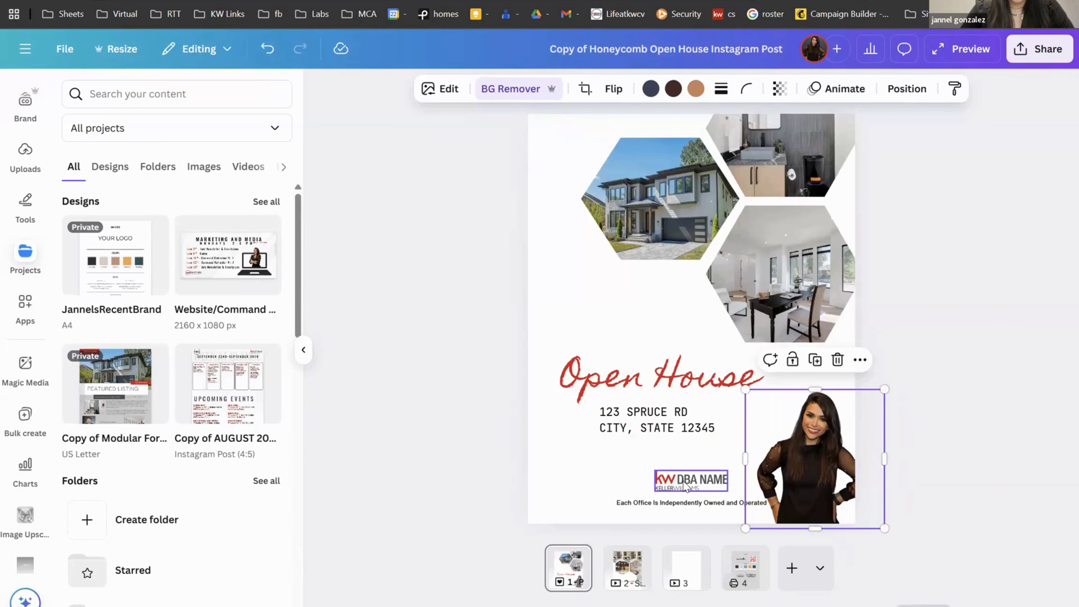
{"action": "left_click_drag", "start_coordinate": [657, 503], "coordinate": [580, 508]}
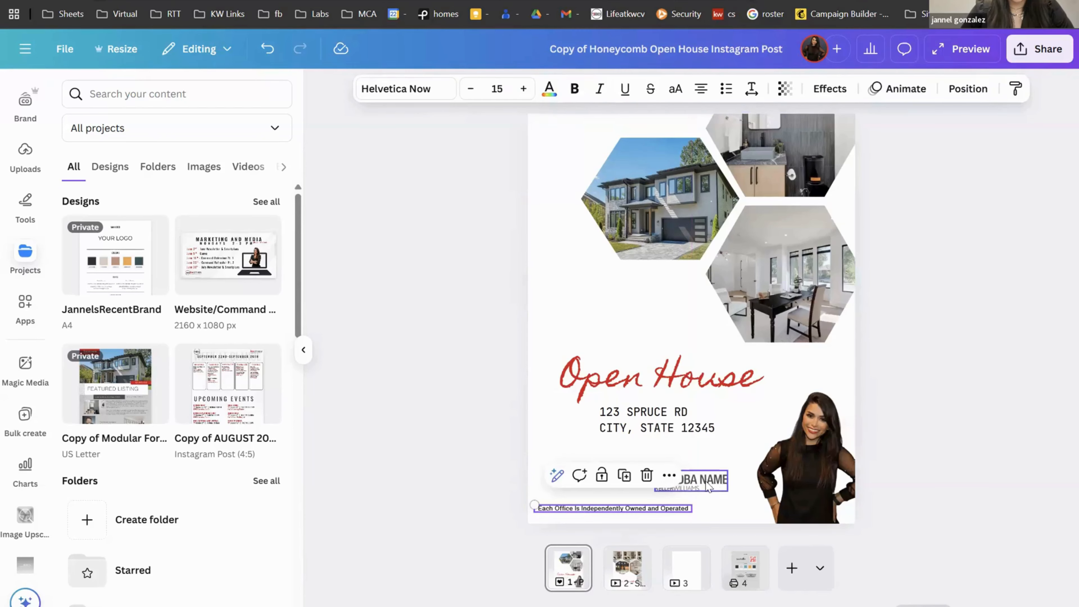
{"action": "left_click_drag", "start_coordinate": [701, 484], "coordinate": [602, 490]}
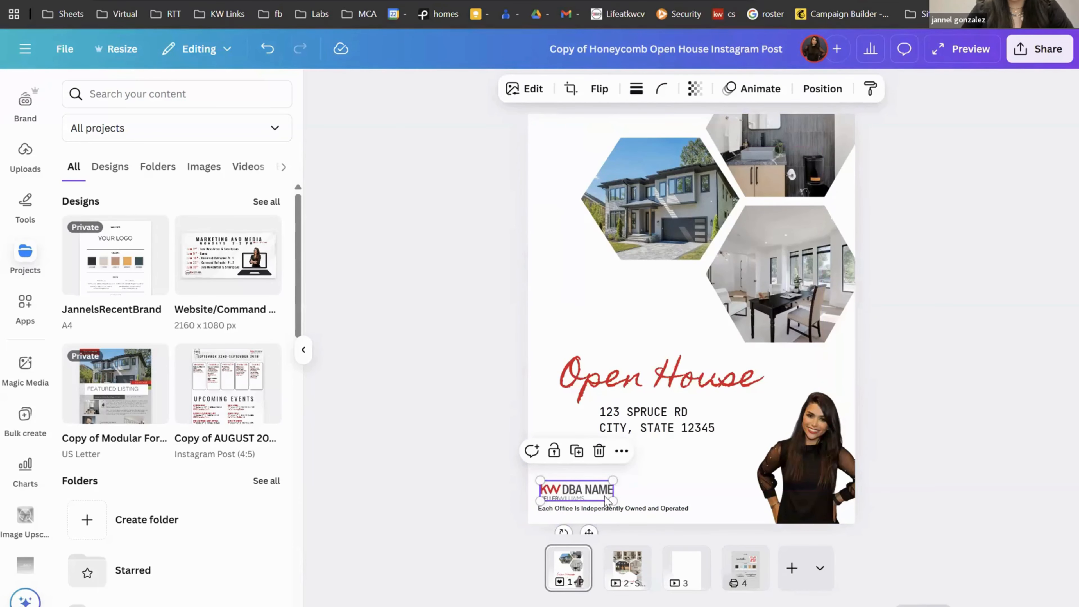
Step: Replace the KW DBA NAME logo with the KW South TX logo at bottom left
{"action": "left_click", "coordinate": [746, 583]}
{"action": "left_click", "coordinate": [592, 437]}
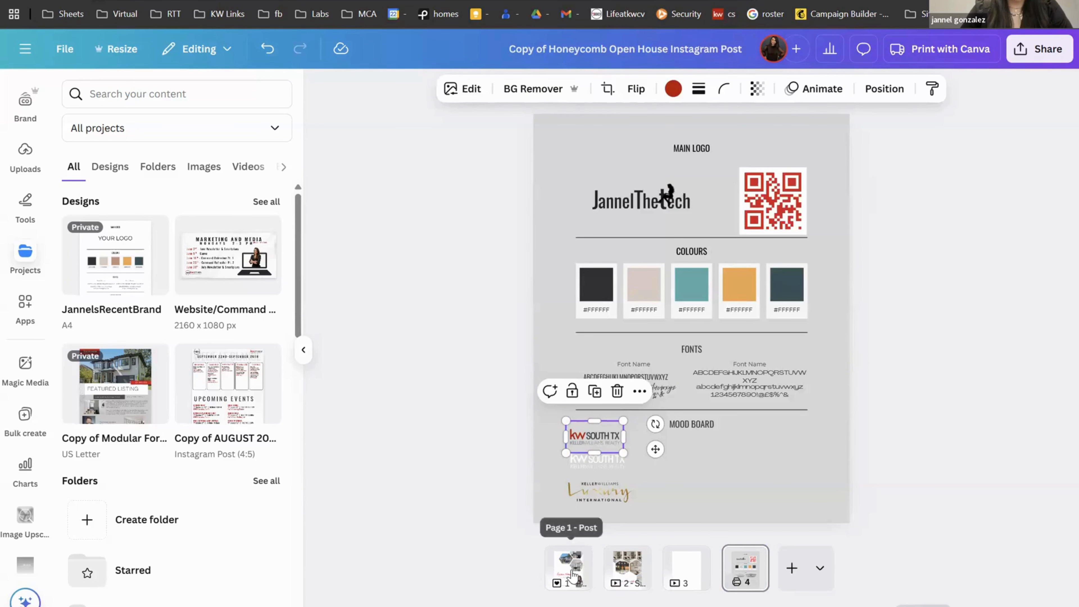
{"action": "left_click", "coordinate": [582, 575]}
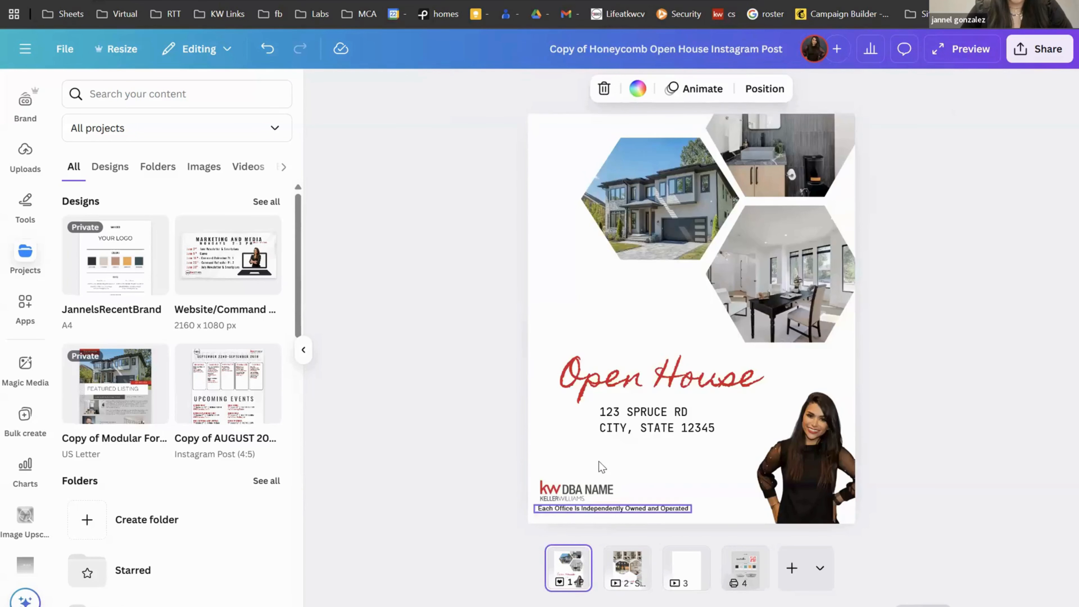
{"action": "left_click", "coordinate": [583, 497]}
{"action": "key", "text": "Delete"}
{"action": "key", "text": "ctrl+v"}
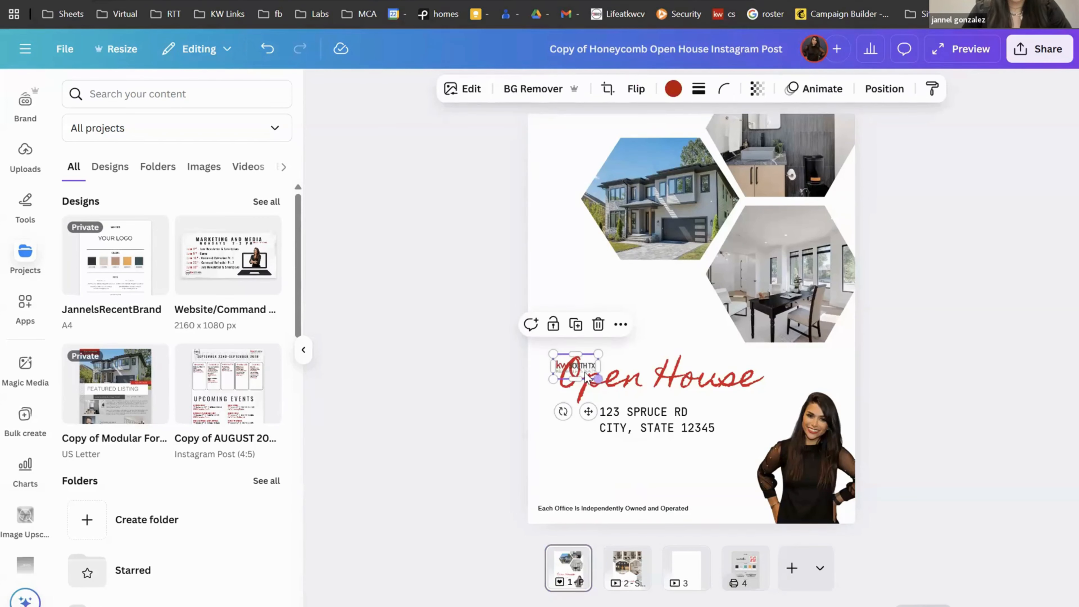
{"action": "left_click_drag", "start_coordinate": [584, 370], "coordinate": [578, 488]}
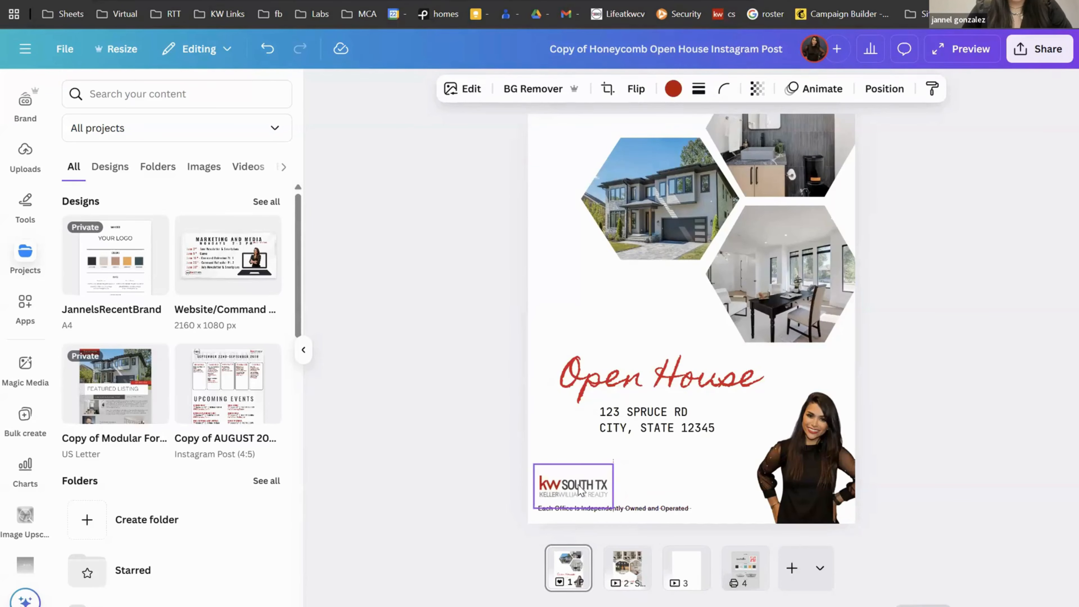
Step: Copy the personal brand logo from the brand board beside the KW logo on page 1
{"action": "left_click", "coordinate": [751, 571]}
{"action": "left_click", "coordinate": [657, 215]}
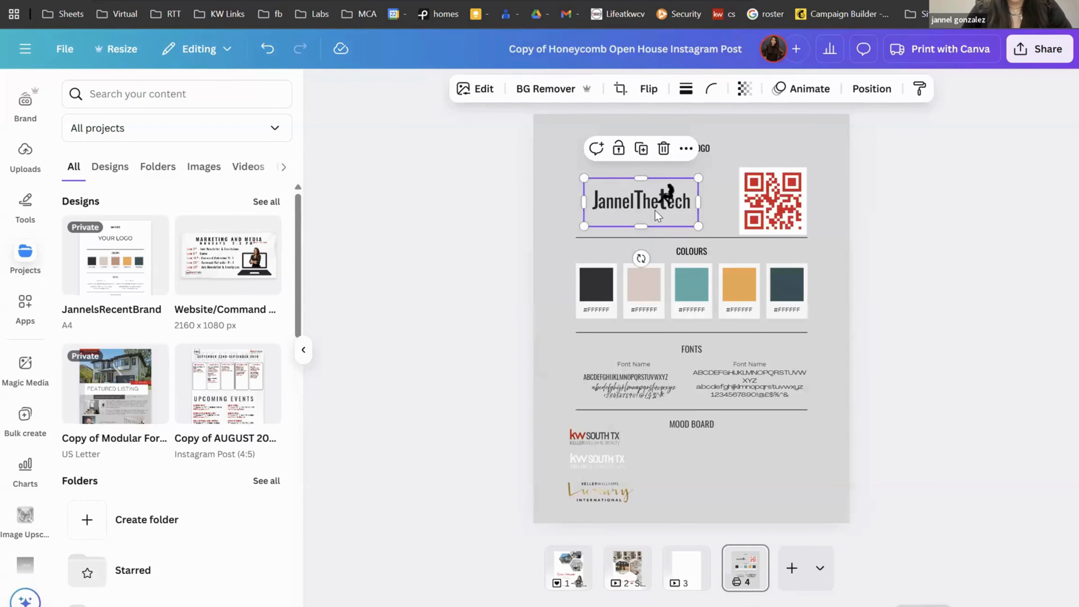
{"action": "left_click", "coordinate": [560, 585]}
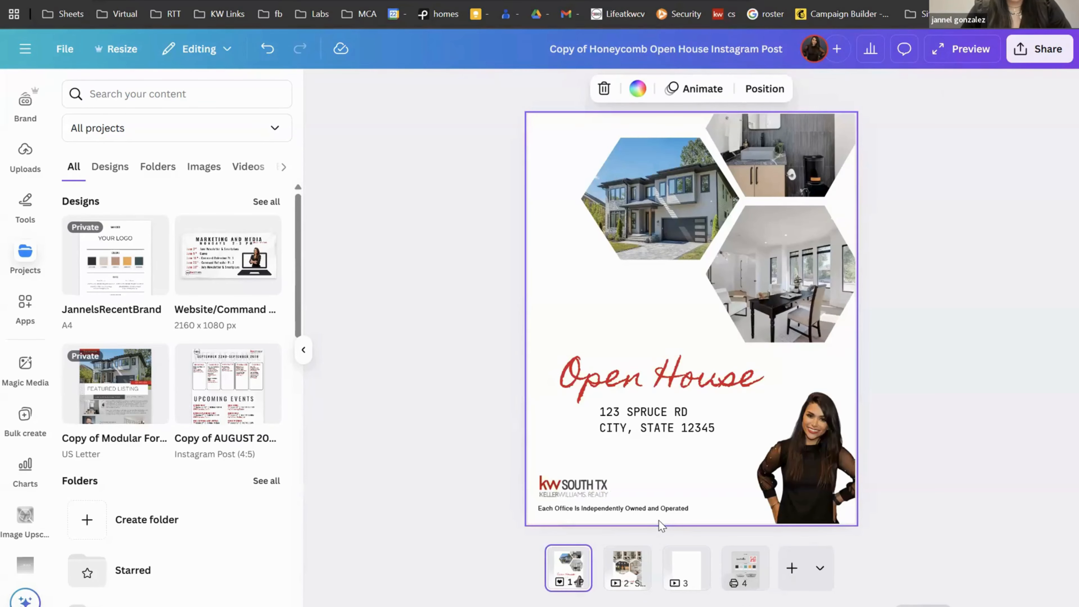
{"action": "key", "text": "ctrl+v"}
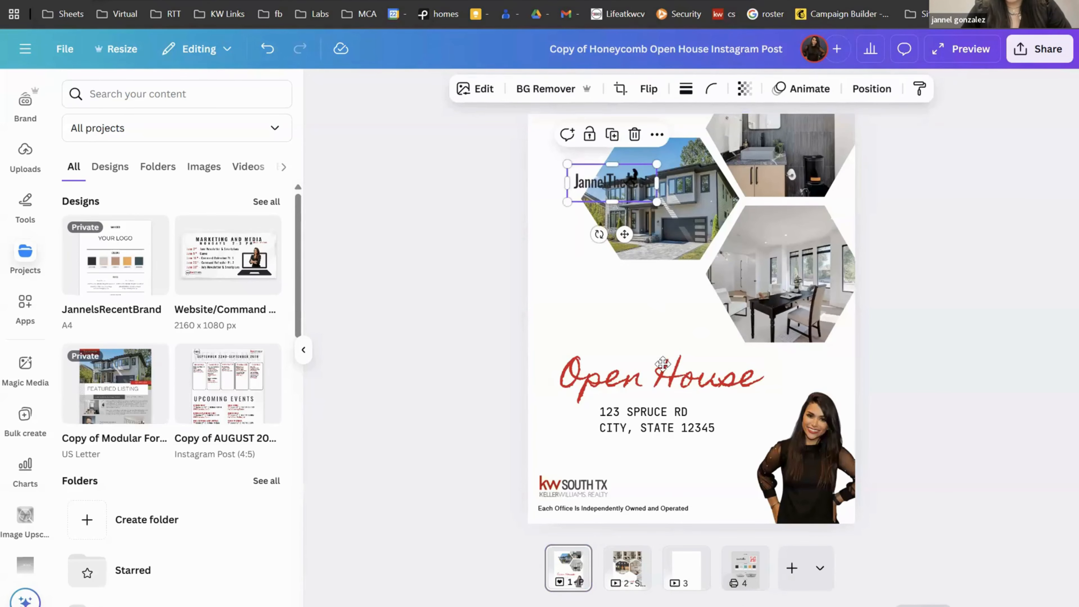
{"action": "left_click_drag", "start_coordinate": [663, 363], "coordinate": [717, 484]}
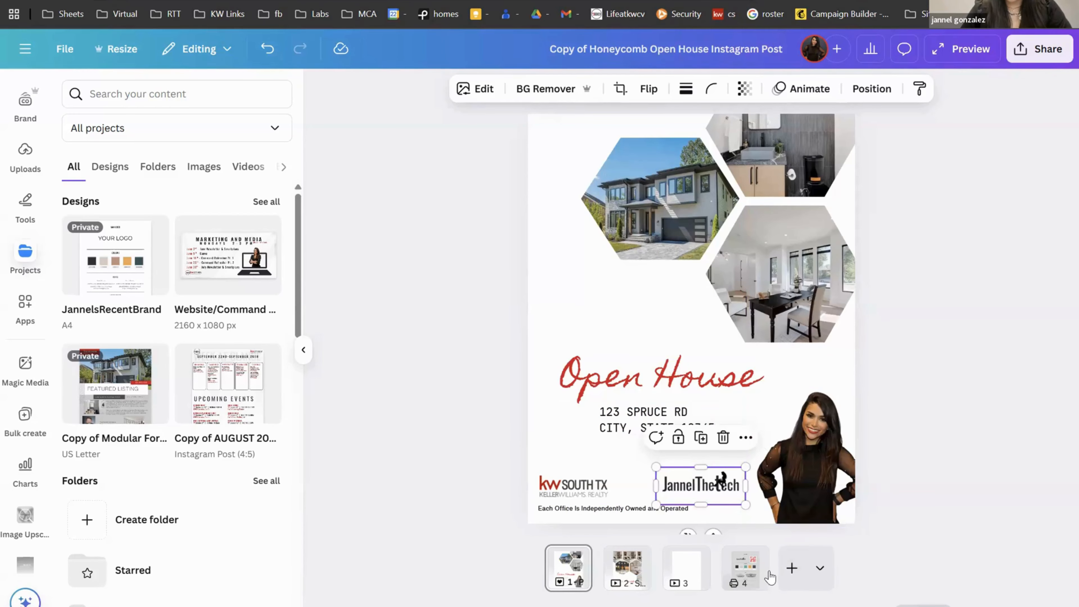
{"action": "left_click", "coordinate": [736, 572]}
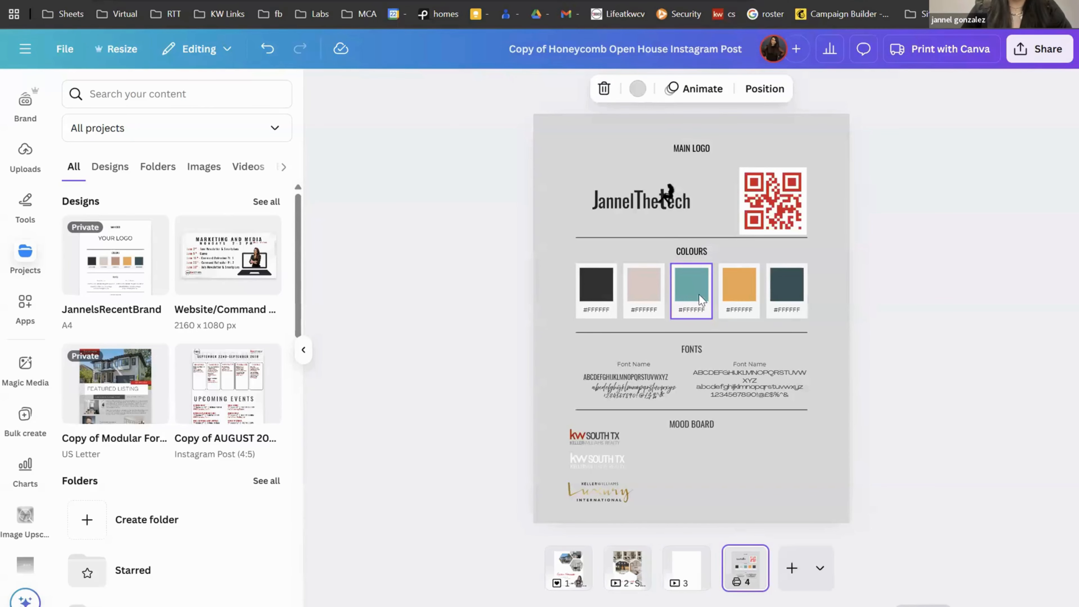
{"action": "left_click", "coordinate": [581, 572]}
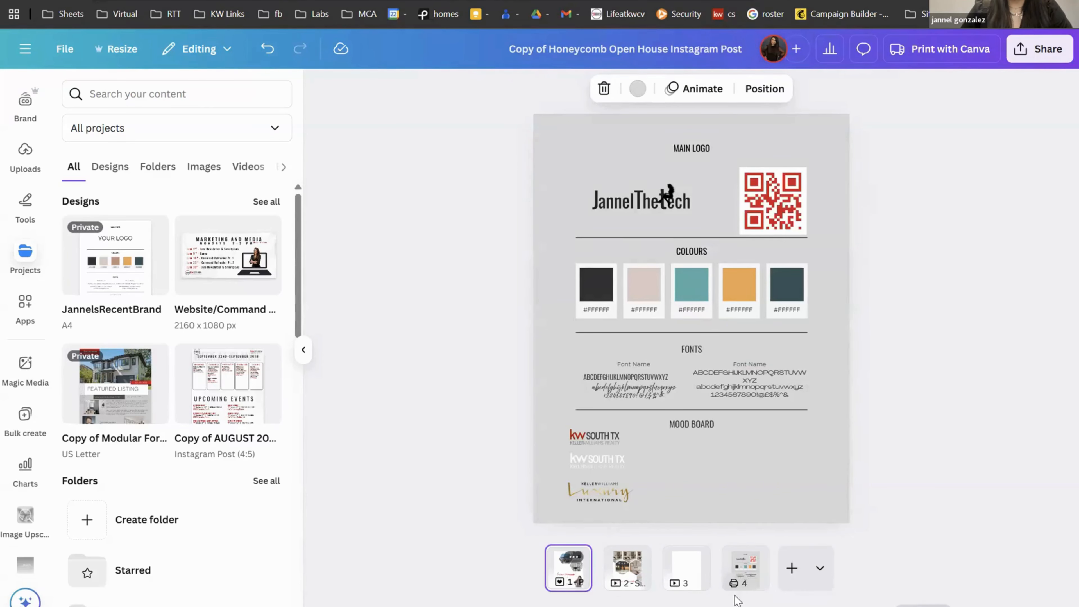
Step: Recolour the Open House heading from red to the teal document colour #5ab1ae
{"action": "left_click", "coordinate": [688, 395]}
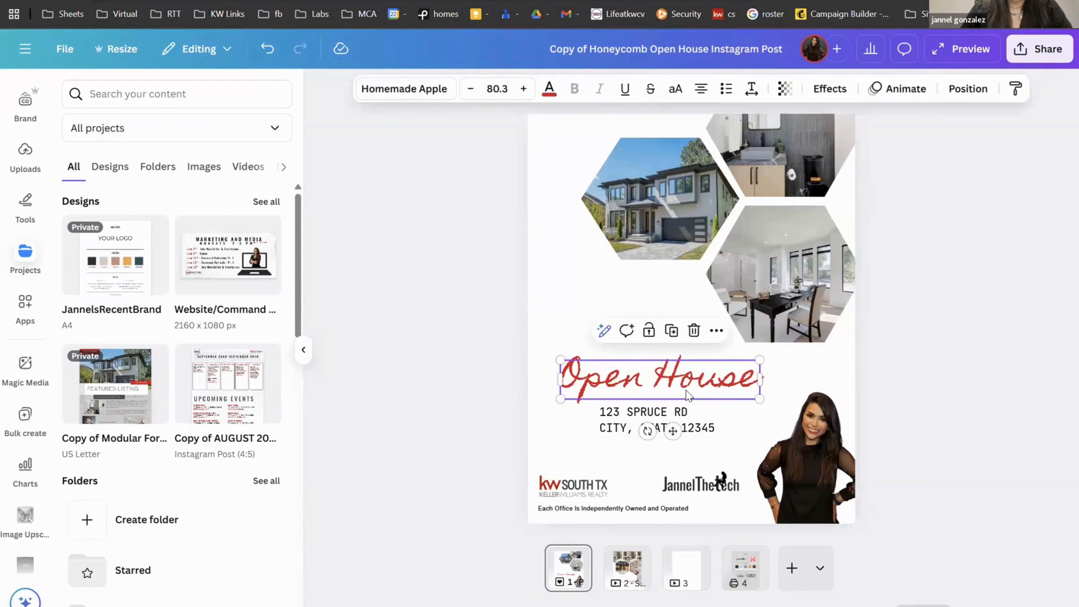
{"action": "left_click", "coordinate": [550, 90]}
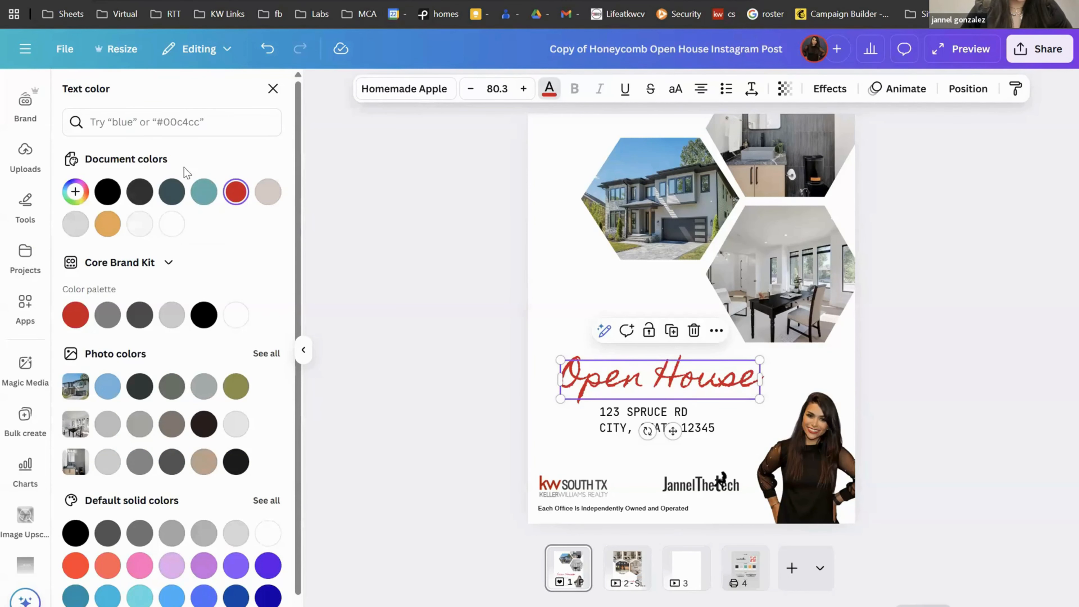
{"action": "left_click", "coordinate": [209, 196]}
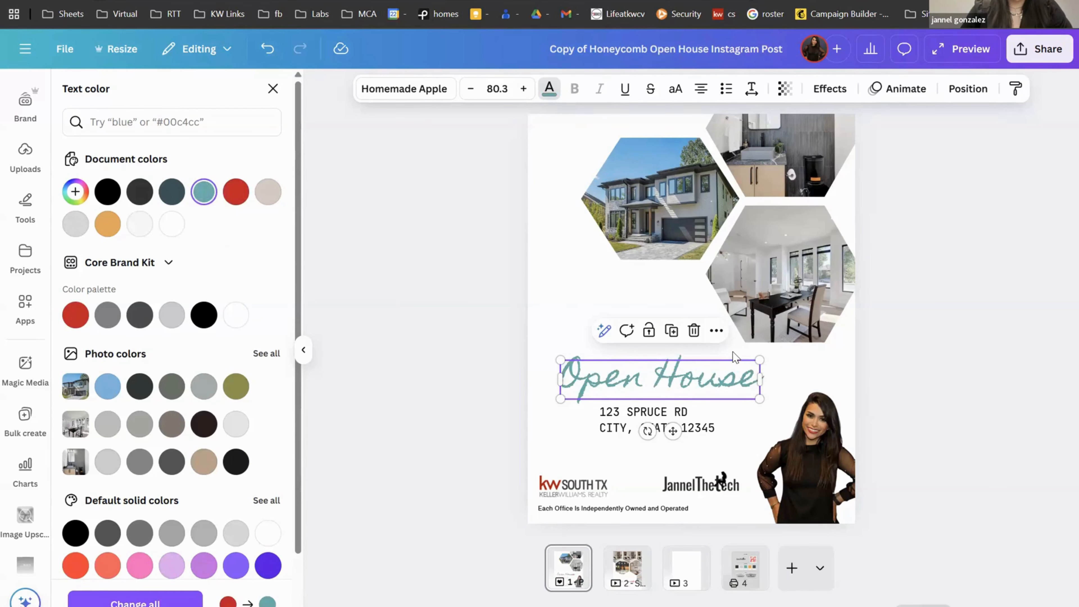
{"action": "left_click", "coordinate": [555, 294]}
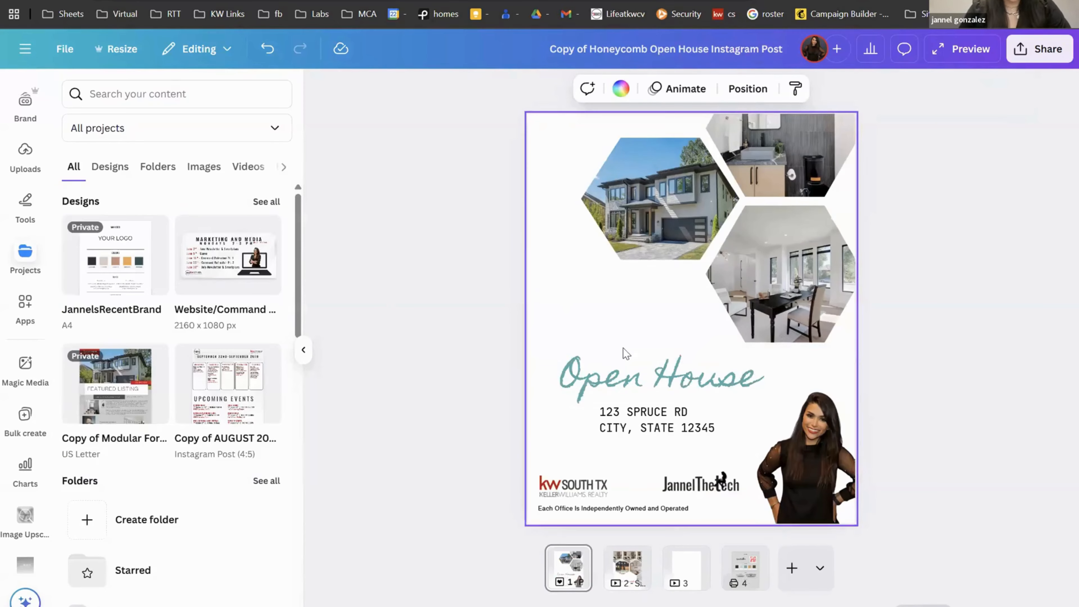
{"action": "left_click", "coordinate": [621, 385]}
{"action": "left_click", "coordinate": [423, 96]}
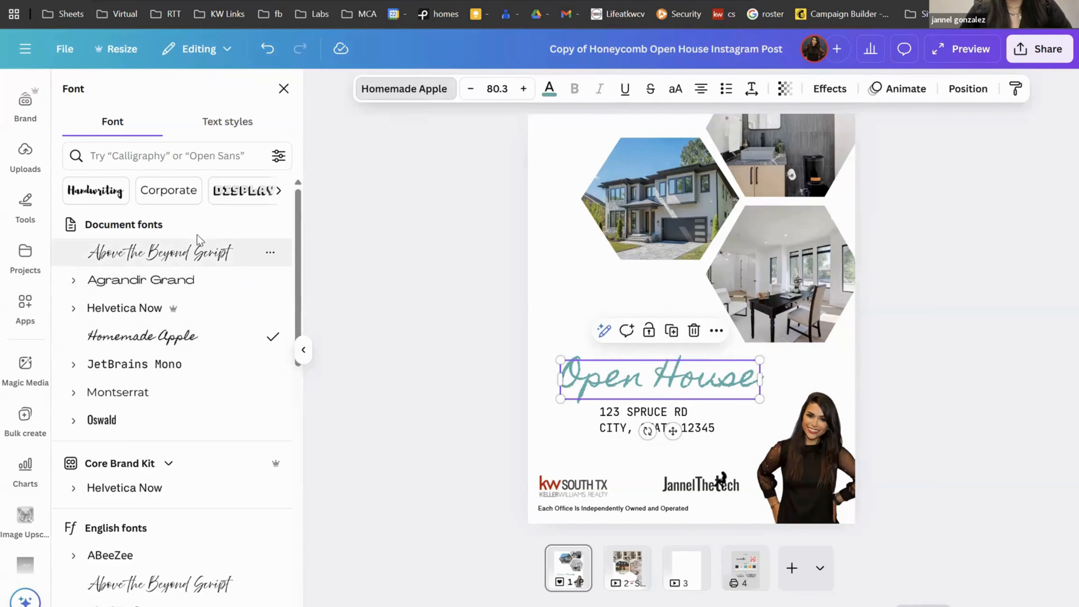
Step: Set the heading in Above the Beyond Script and the address in Oswald, widening the address box
{"action": "left_click", "coordinate": [205, 262]}
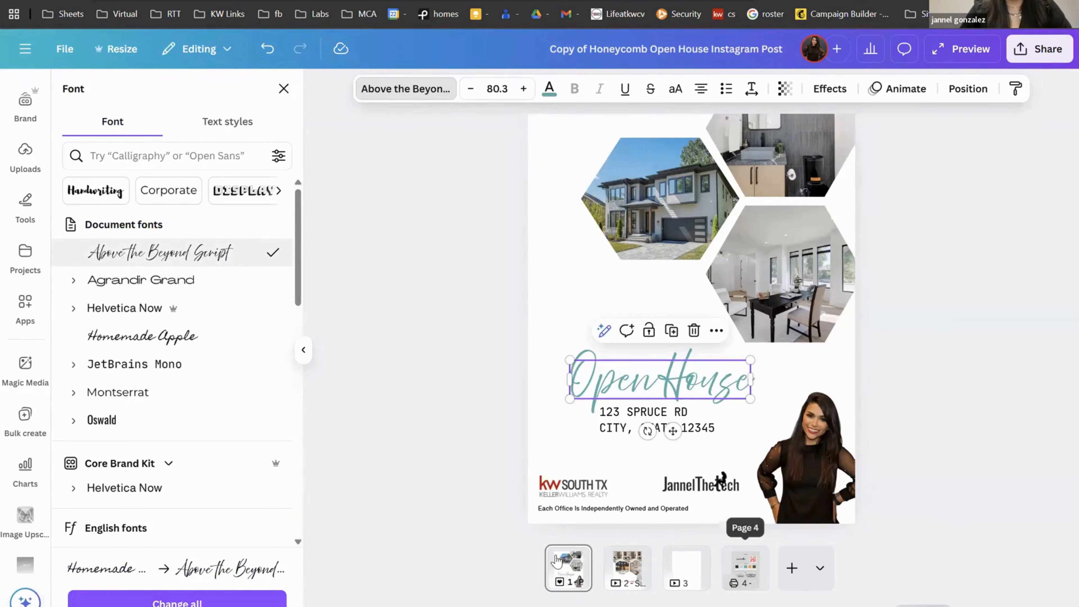
{"action": "left_click", "coordinate": [622, 414]}
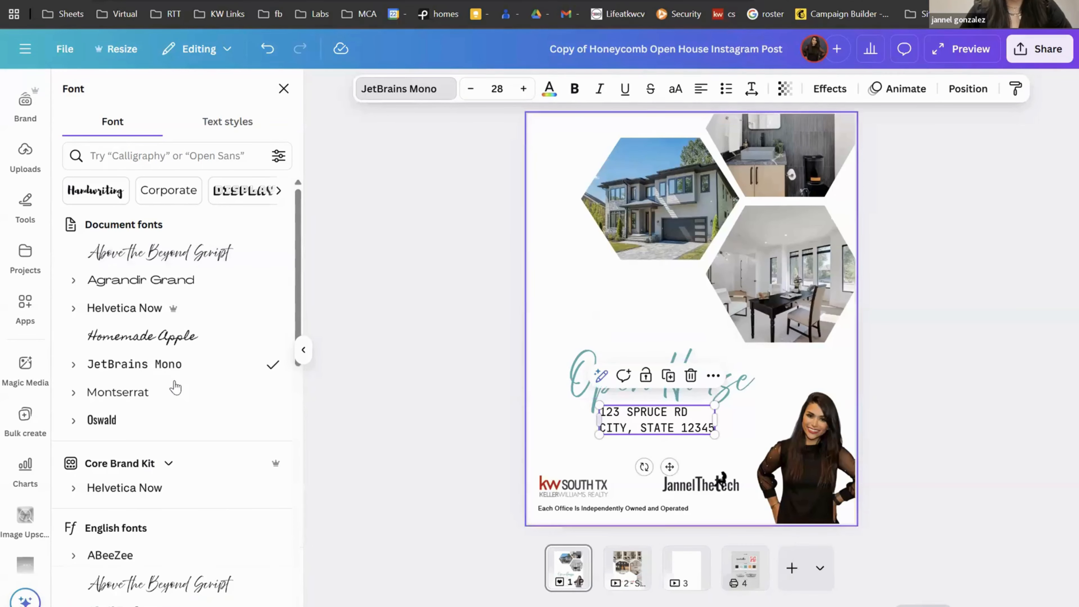
{"action": "left_click", "coordinate": [131, 432]}
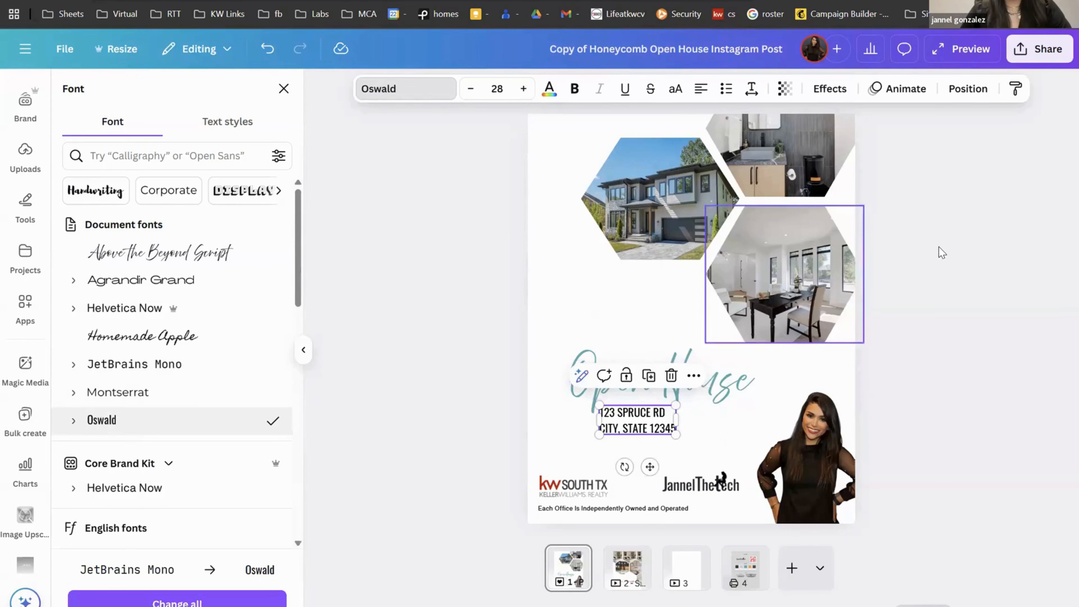
{"action": "left_click_drag", "start_coordinate": [679, 421], "coordinate": [740, 420]}
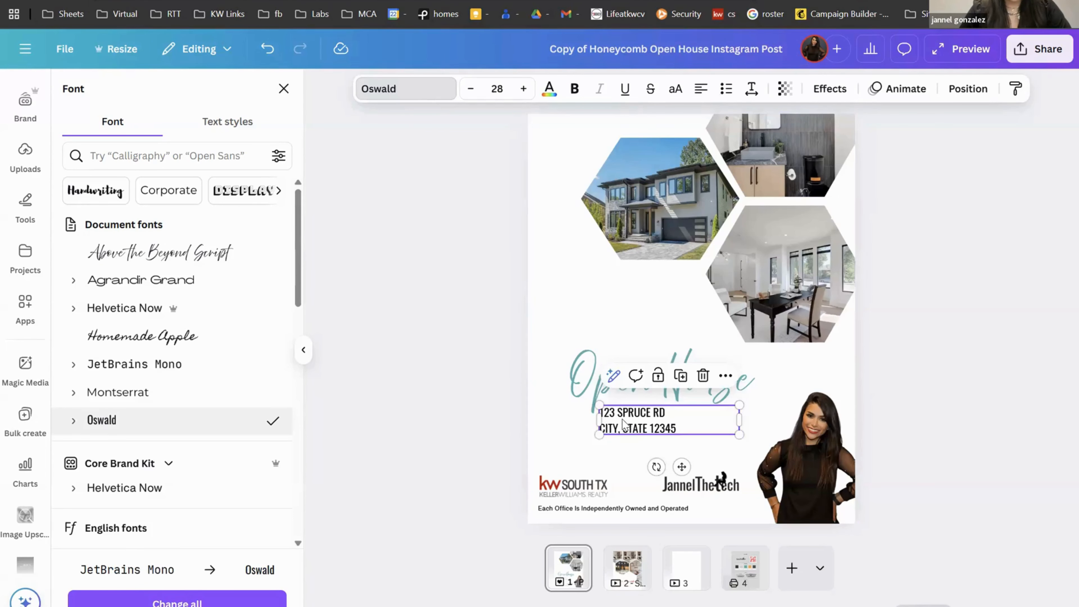
Step: Give both address lines letter spacing 54 and line spacing 1.45
{"action": "double_click", "coordinate": [677, 427]}
{"action": "left_click", "coordinate": [684, 432]}
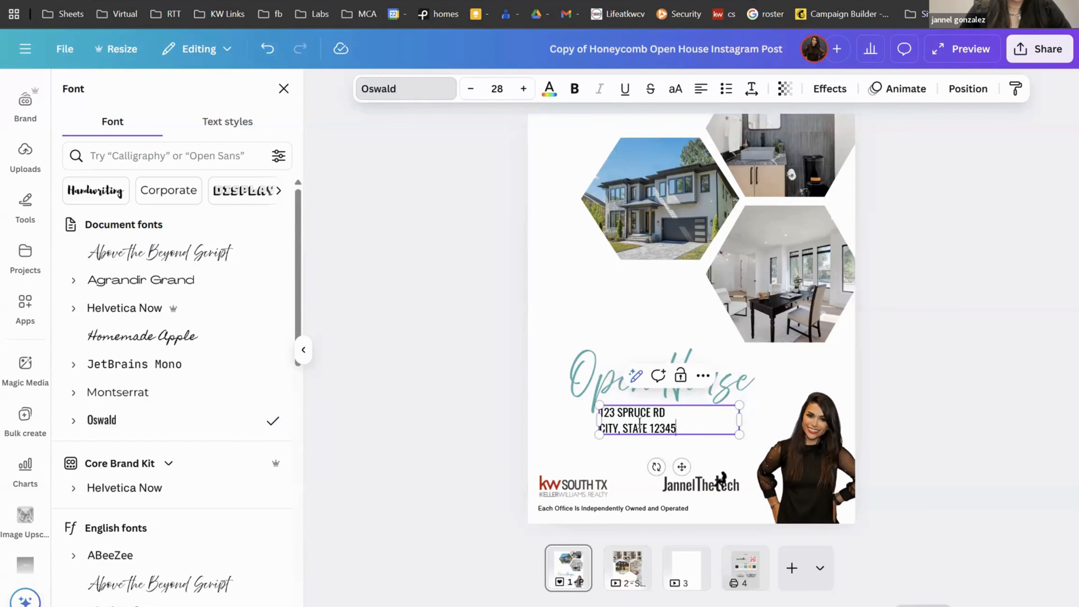
{"action": "left_click_drag", "start_coordinate": [677, 428], "coordinate": [604, 412]}
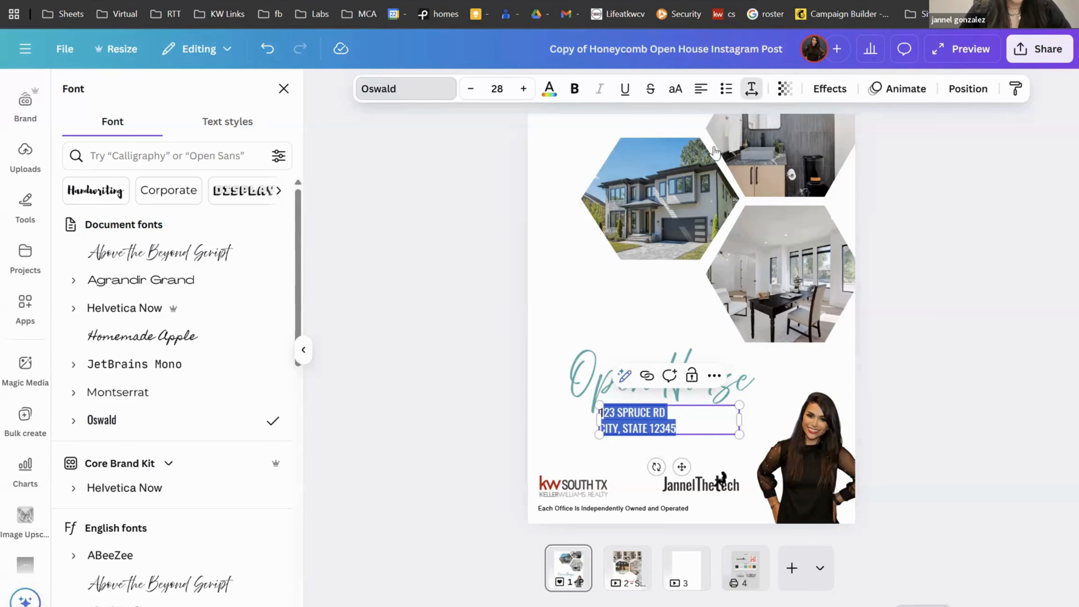
{"action": "left_click", "coordinate": [751, 88]}
{"action": "mouse_move", "coordinate": [702, 147]}
{"action": "left_mouse_down"}
{"action": "mouse_move", "coordinate": [734, 153]}
{"action": "mouse_move", "coordinate": [706, 156]}
{"action": "left_mouse_up"}
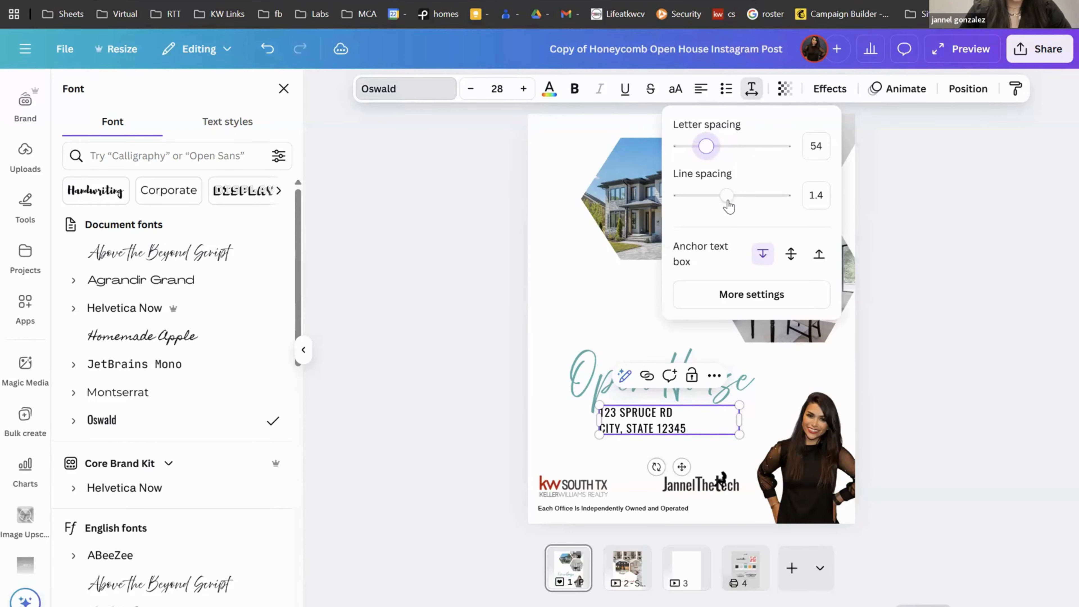
{"action": "mouse_move", "coordinate": [727, 196]}
{"action": "left_mouse_down"}
{"action": "mouse_move", "coordinate": [779, 198]}
{"action": "mouse_move", "coordinate": [729, 196]}
{"action": "left_mouse_up"}
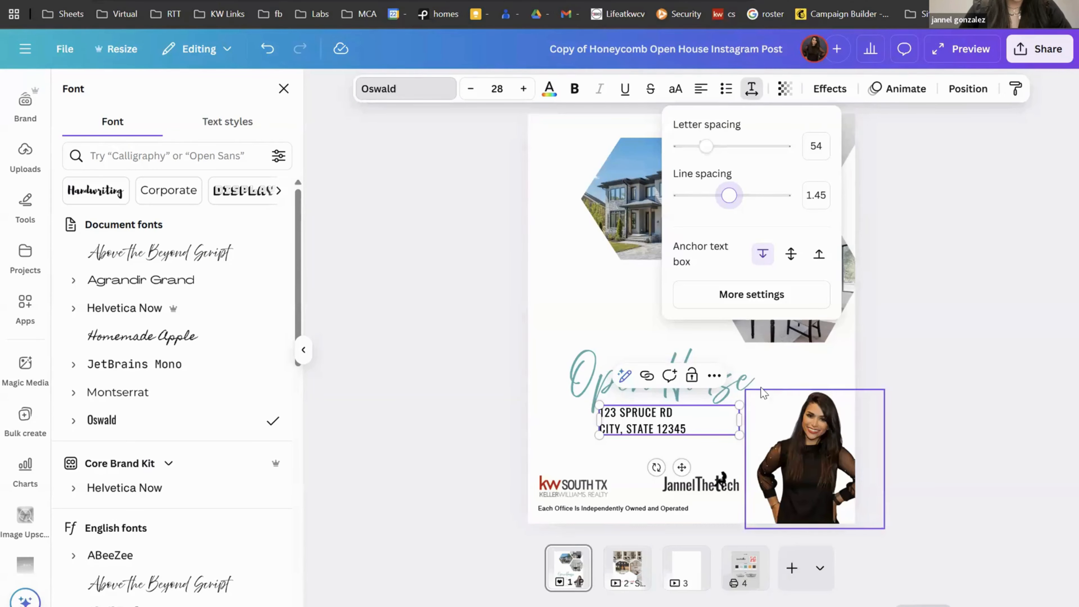
{"action": "left_click", "coordinate": [779, 386]}
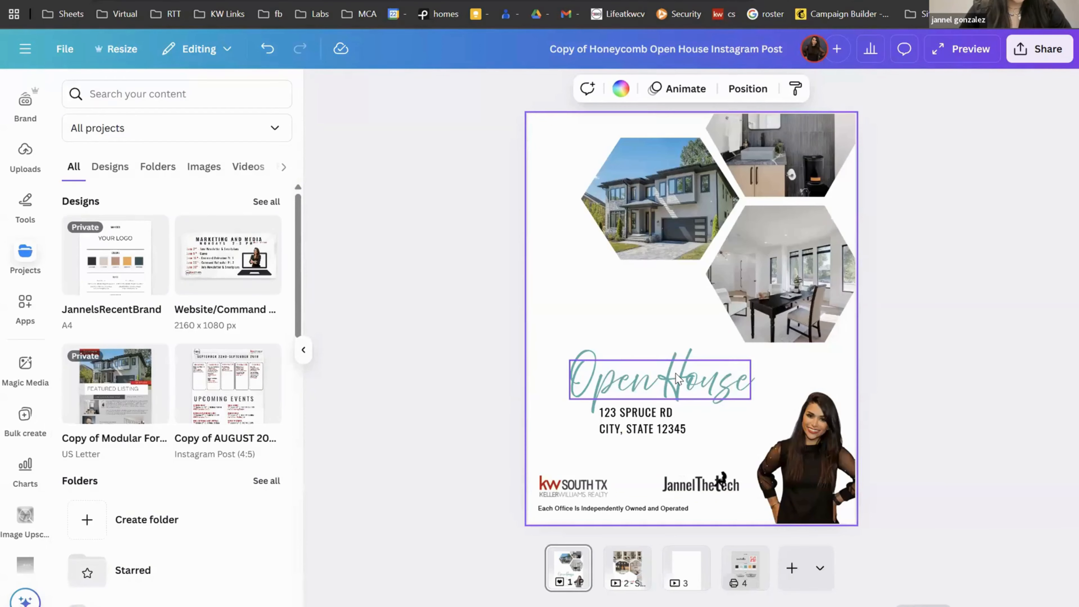
Step: Left-align the address with the Open House heading using Align elements
{"action": "left_click", "coordinate": [675, 372]}
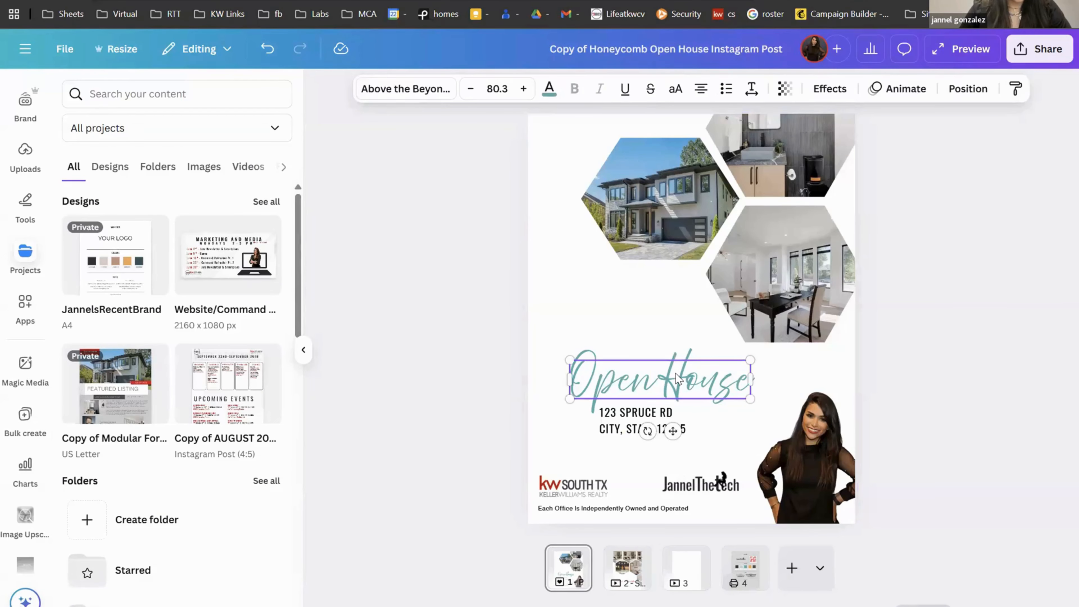
{"action": "left_click", "coordinate": [653, 419], "text": "shift"}
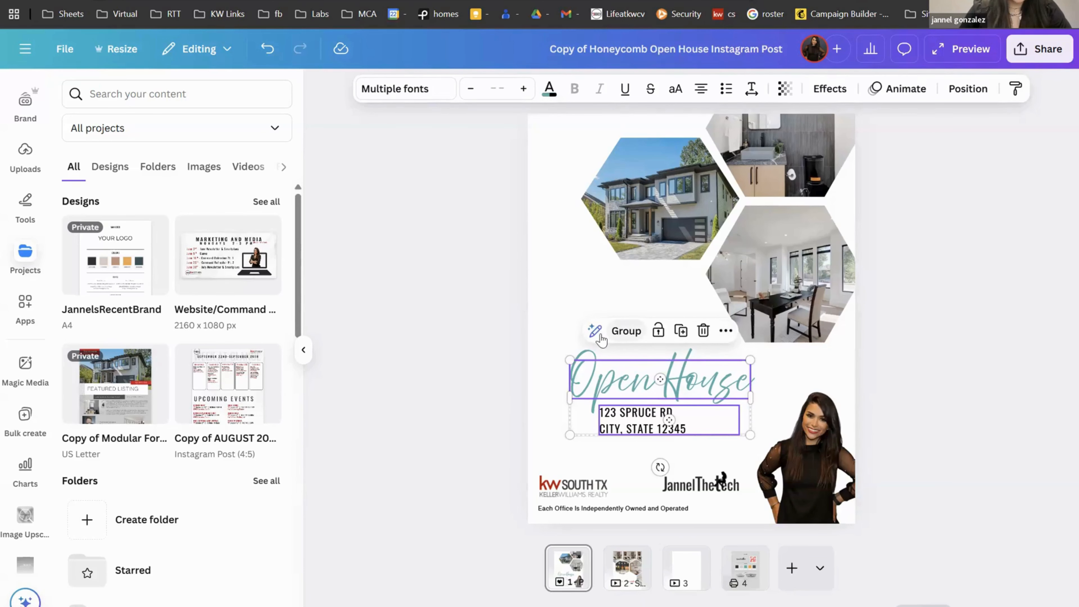
{"action": "left_click", "coordinate": [726, 336]}
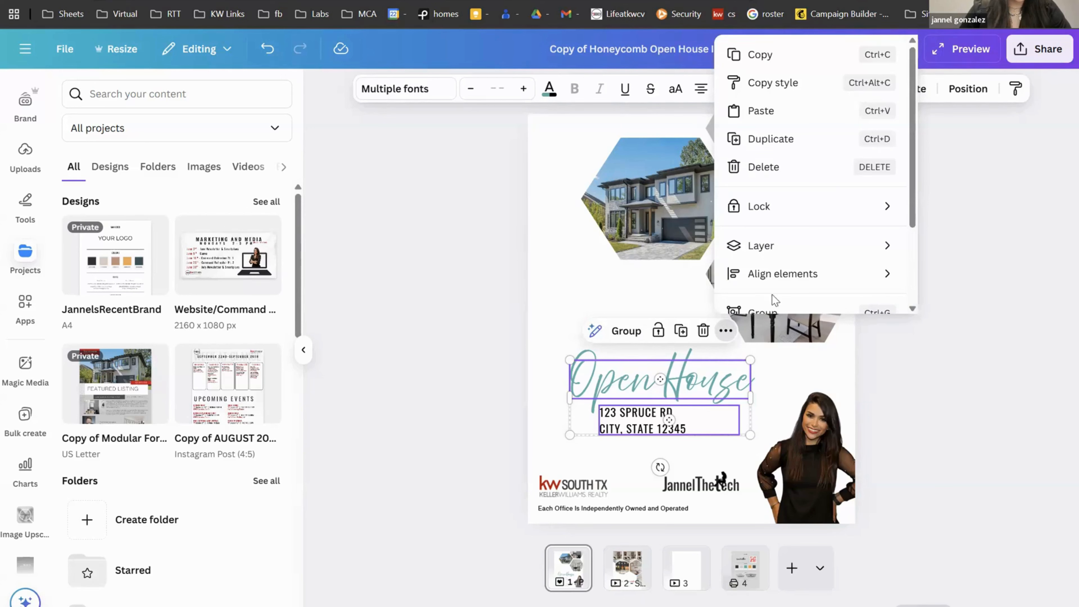
{"action": "mouse_move", "coordinate": [794, 287]}
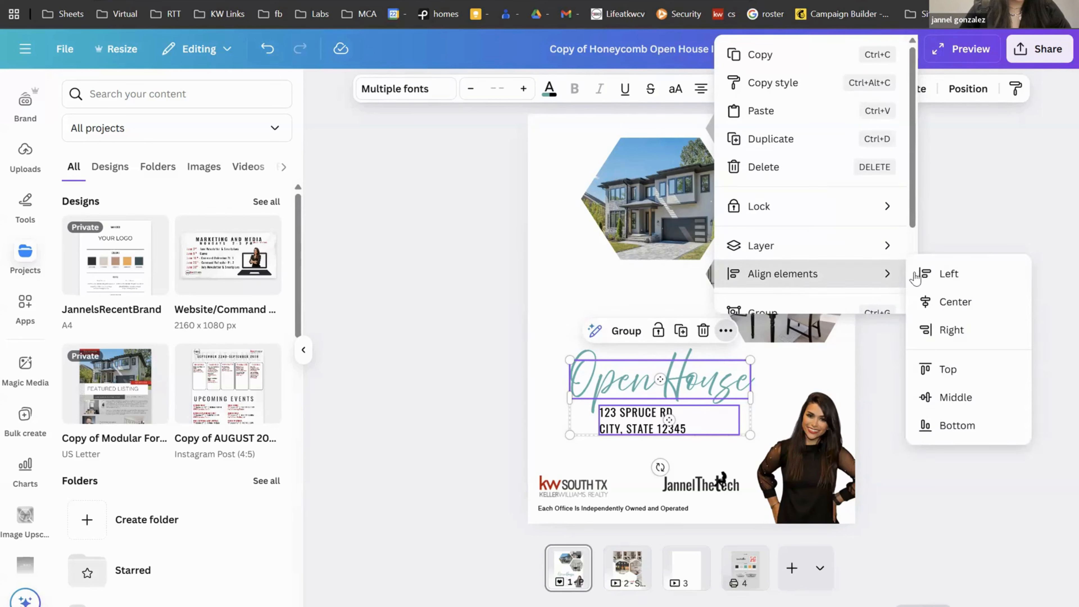
{"action": "left_click", "coordinate": [933, 280]}
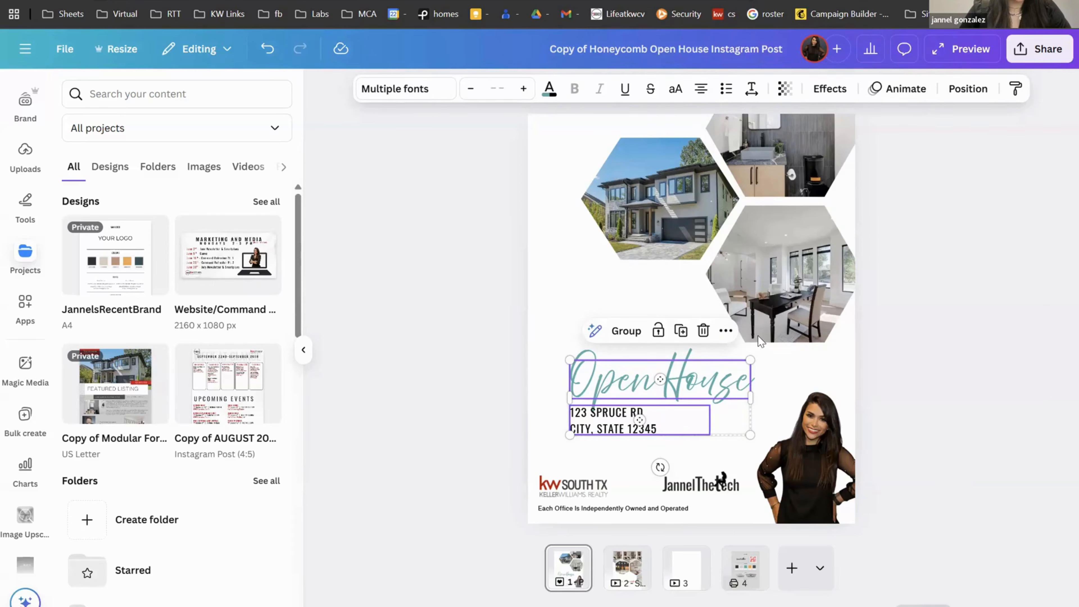
Step: Keep the address centred beneath the heading and go to the brand board on page 4
{"action": "left_click", "coordinate": [726, 330]}
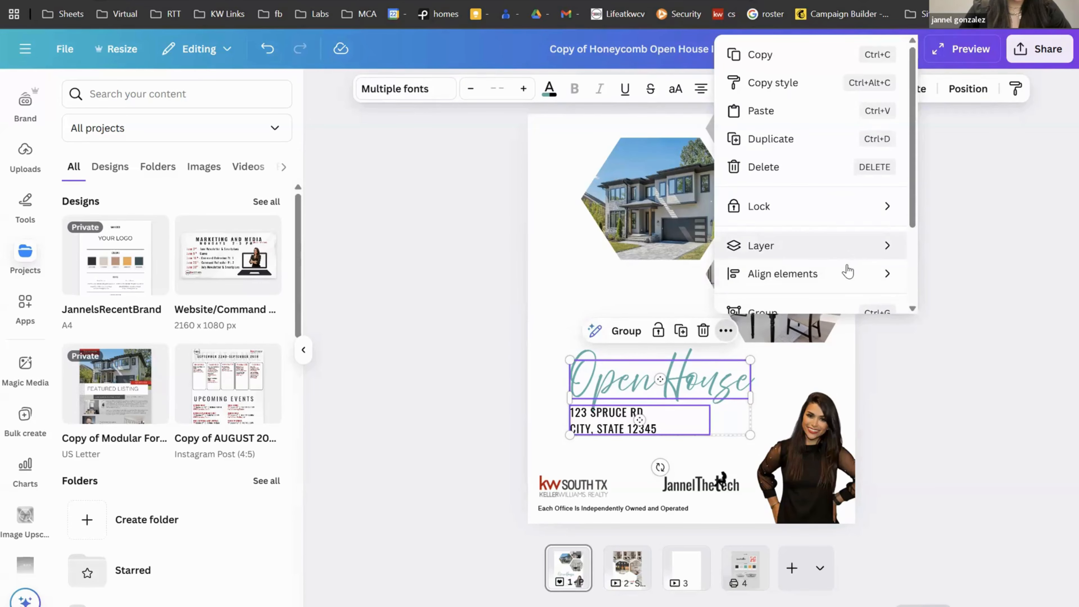
{"action": "mouse_move", "coordinate": [847, 271]}
{"action": "scroll", "coordinate": [847, 271], "scroll_direction": "down", "scroll_amount": 2}
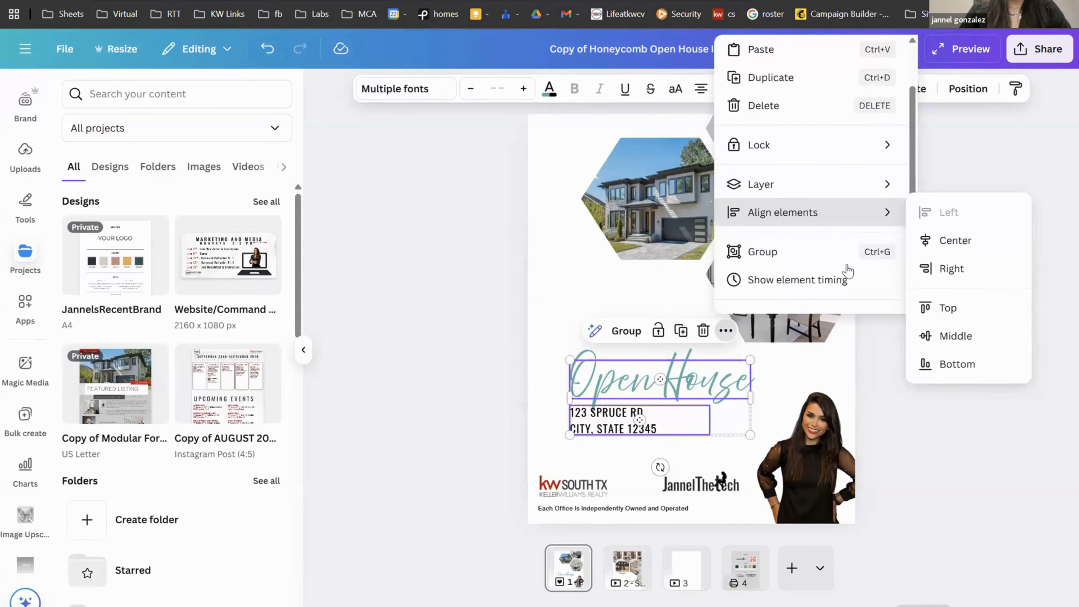
{"action": "left_click", "coordinate": [562, 306]}
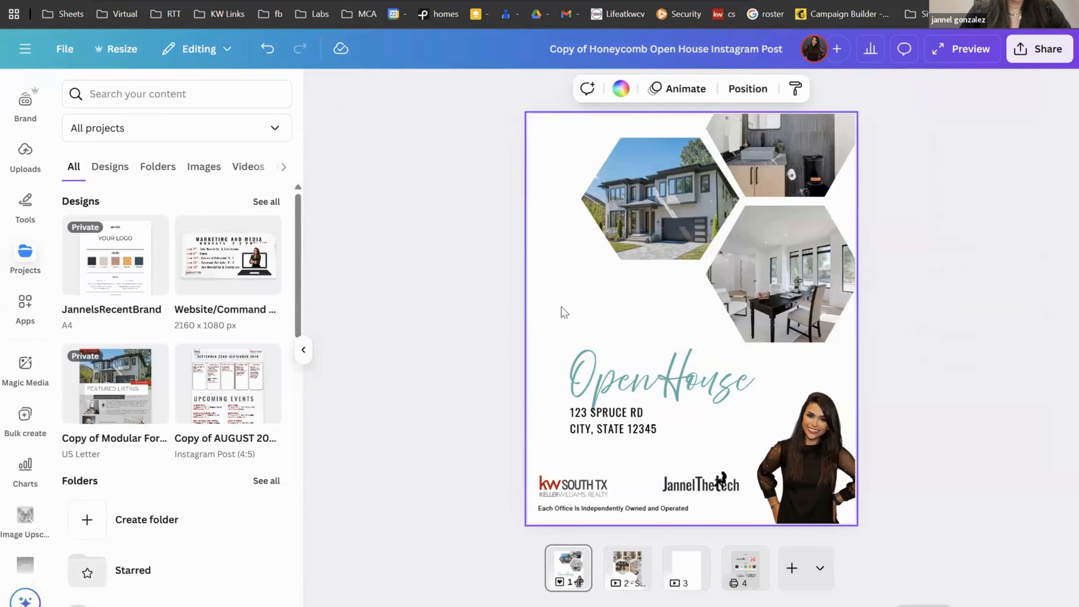
{"action": "left_click", "coordinate": [759, 573]}
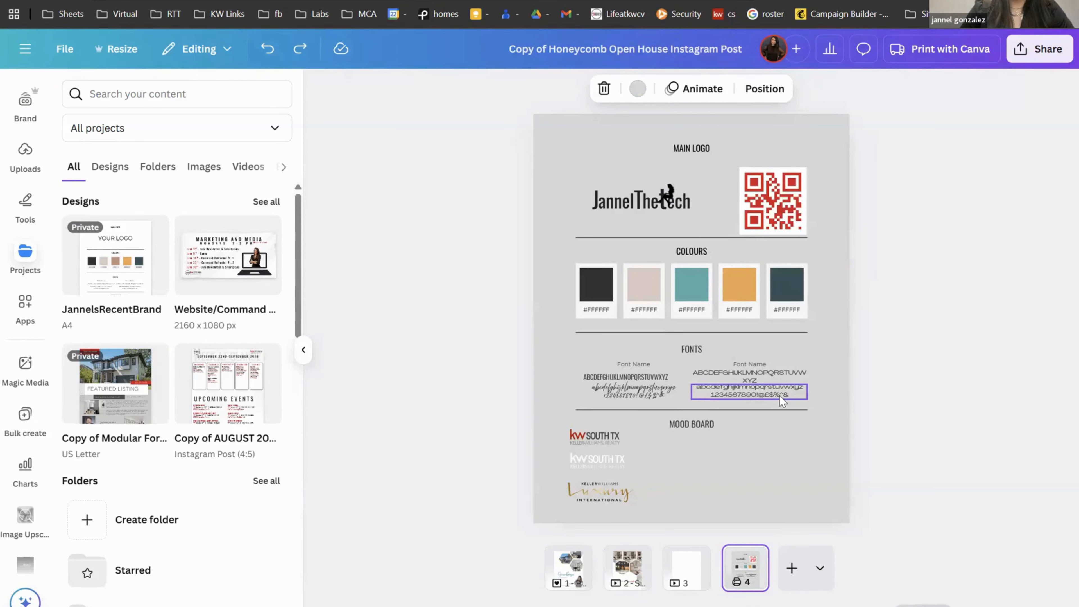
Step: Redo to restore the headshot, then delete pages 4, 3 and 2
{"action": "left_click", "coordinate": [784, 440]}
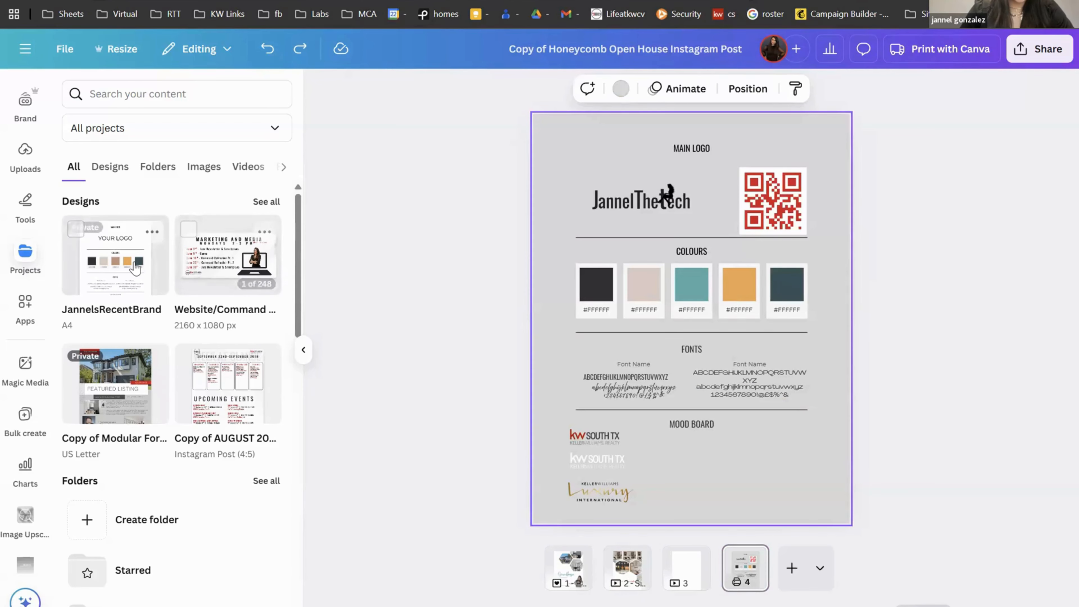
{"action": "key", "text": "ctrl+y"}
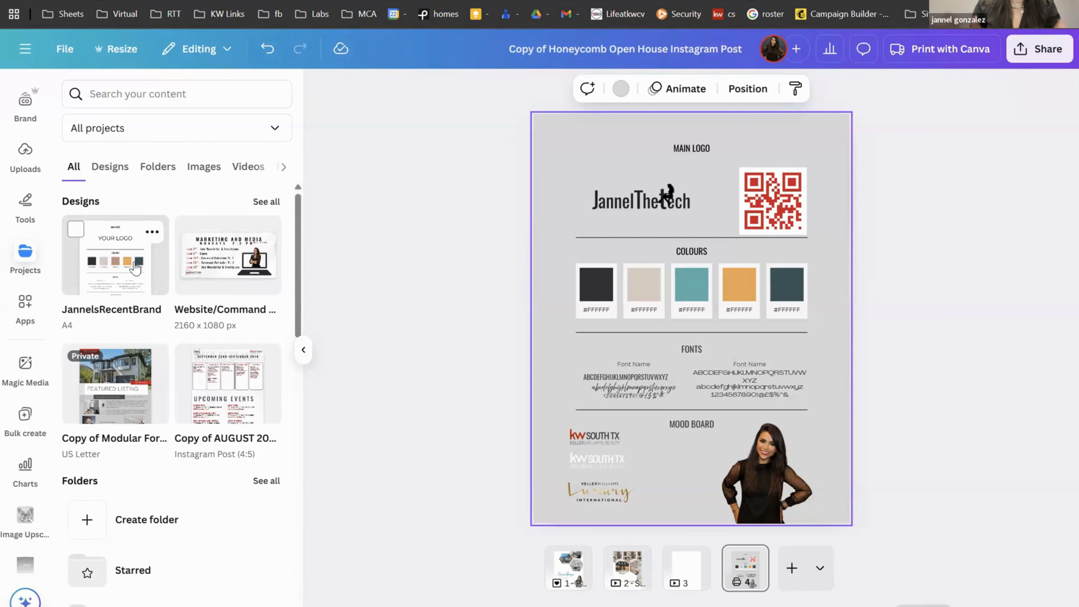
{"action": "left_click", "coordinate": [752, 559]}
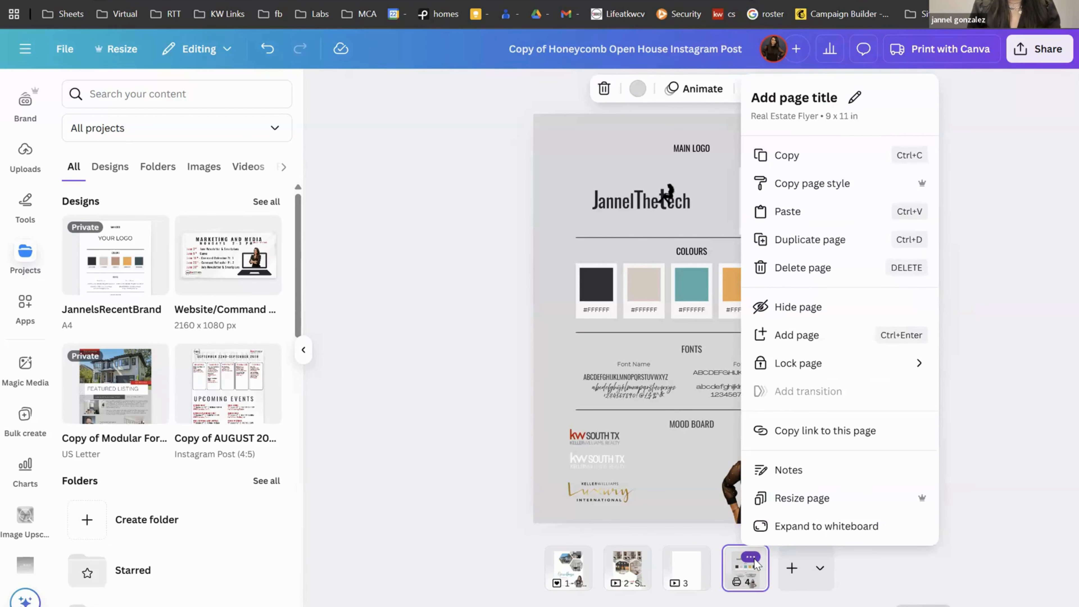
{"action": "left_click", "coordinate": [798, 275]}
{"action": "left_click", "coordinate": [722, 558]}
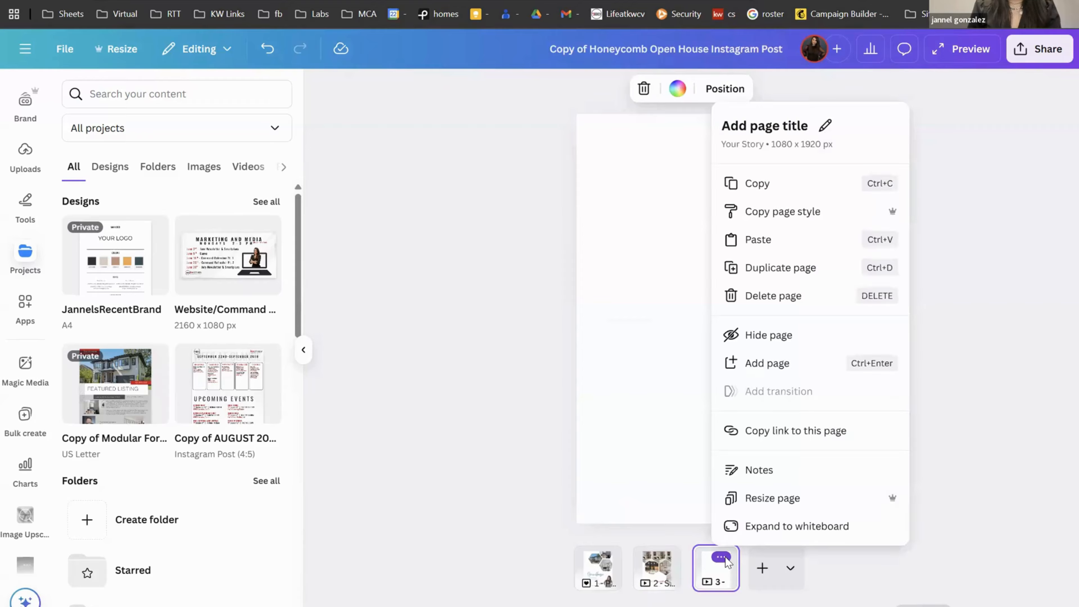
{"action": "left_click", "coordinate": [765, 296]}
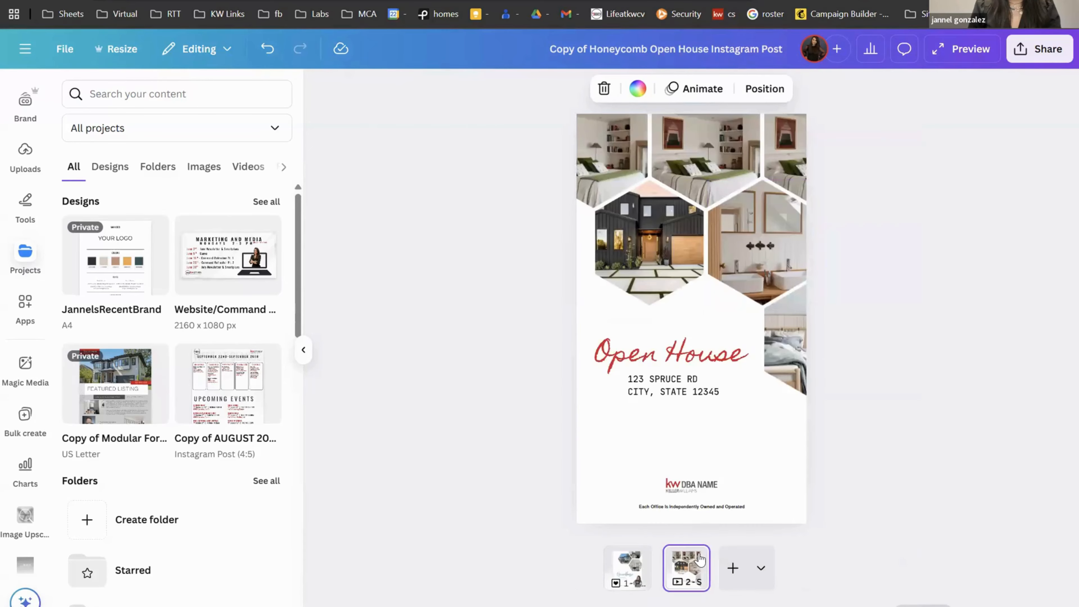
{"action": "left_click", "coordinate": [700, 557]}
{"action": "left_click", "coordinate": [780, 267]}
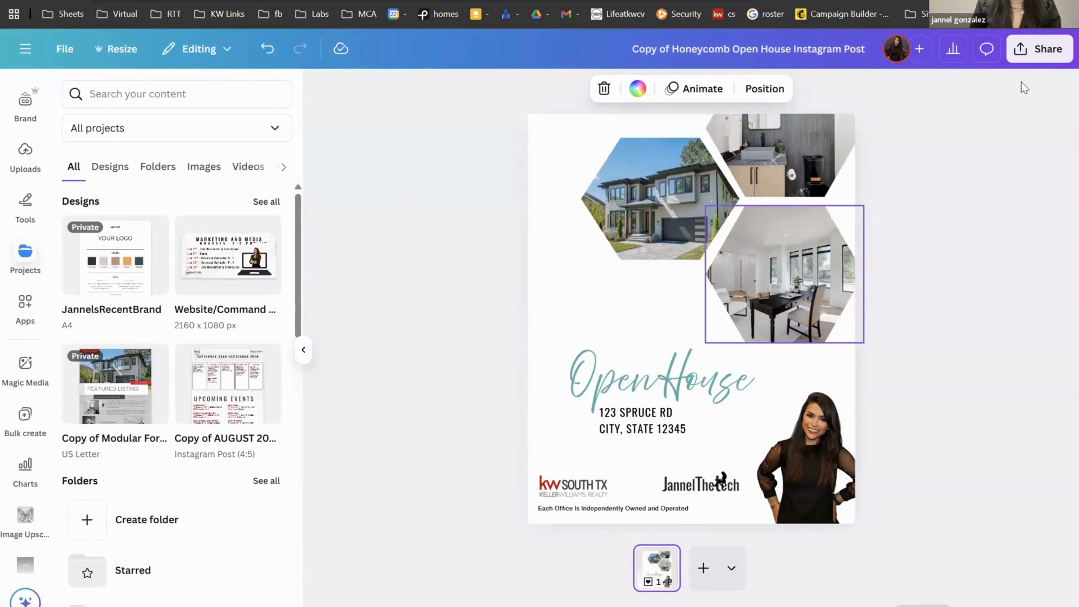
Step: Review the available file types in the Share > Download settings
{"action": "left_click", "coordinate": [1043, 56]}
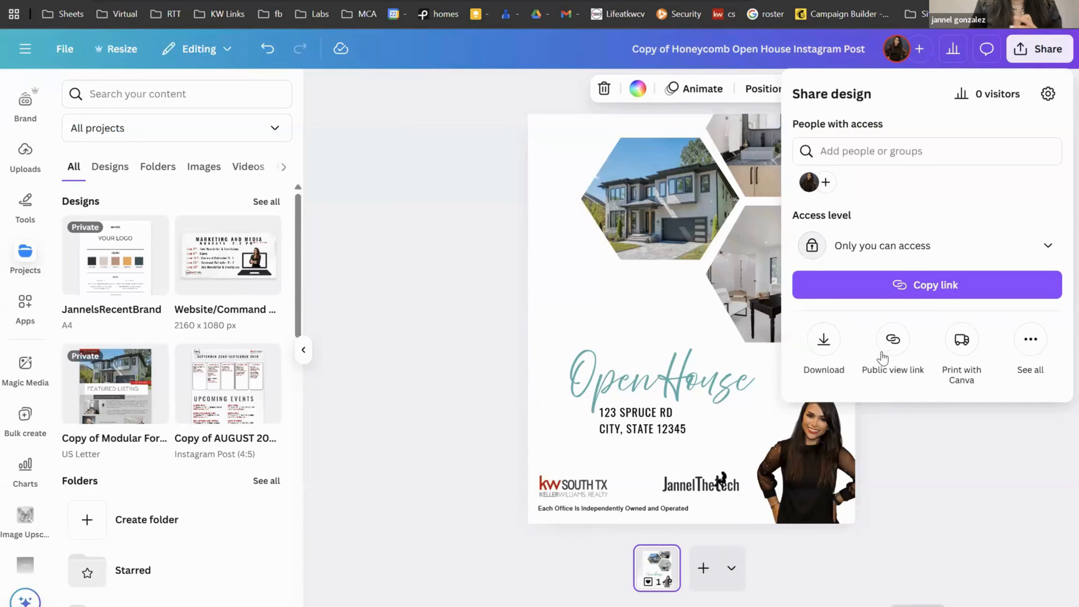
{"action": "left_click", "coordinate": [823, 342]}
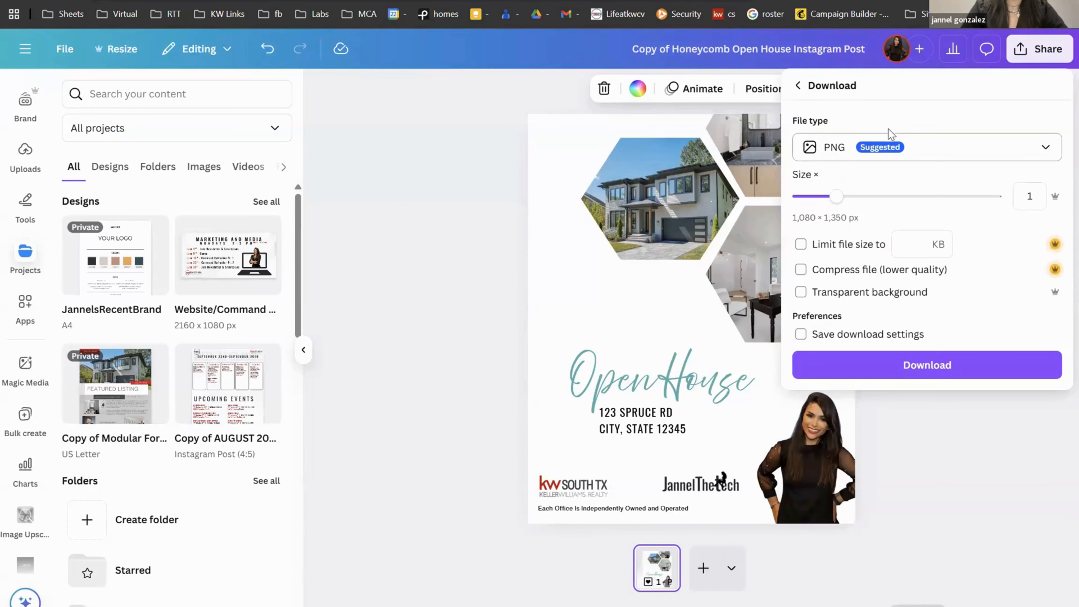
{"action": "left_click", "coordinate": [882, 154]}
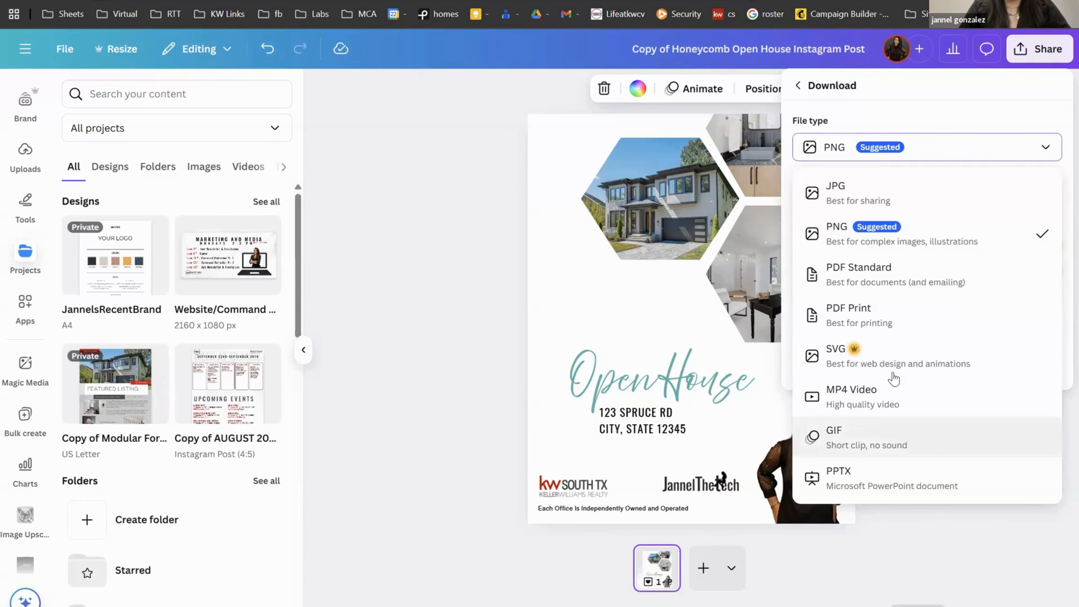
{"action": "left_click", "coordinate": [948, 93]}
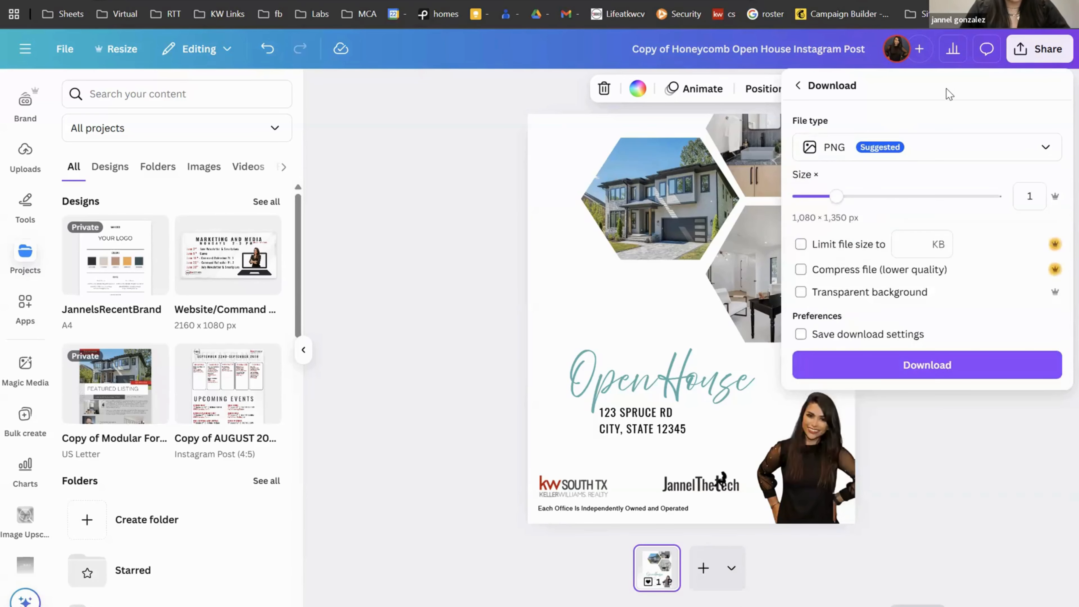
{"action": "left_click", "coordinate": [1028, 49]}
Step: Show Share > See all and scroll through every publishing destination
{"action": "left_click", "coordinate": [1028, 49]}
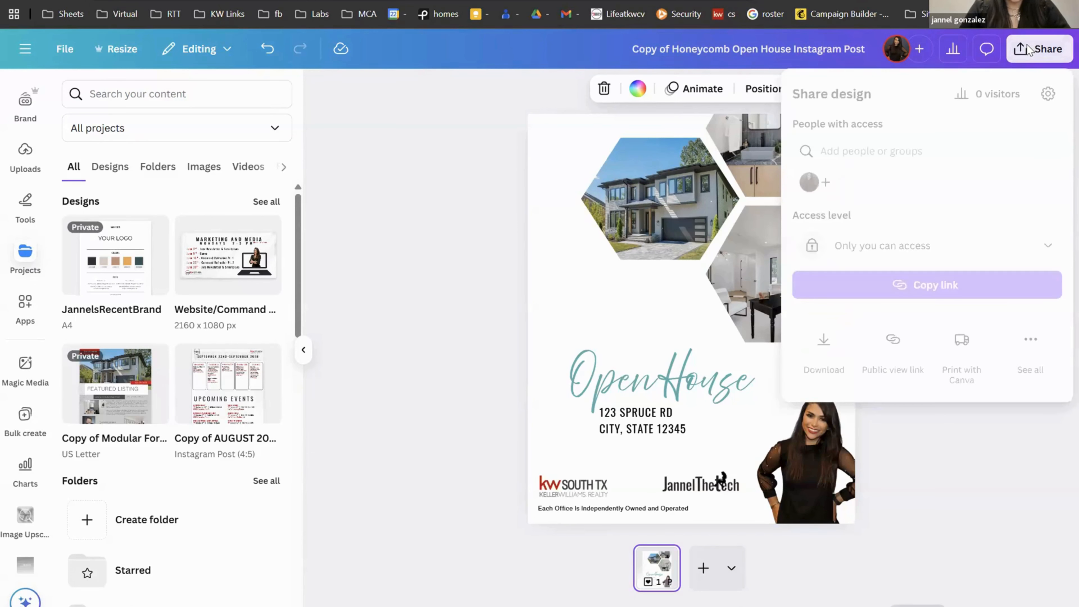
{"action": "left_click", "coordinate": [1024, 350]}
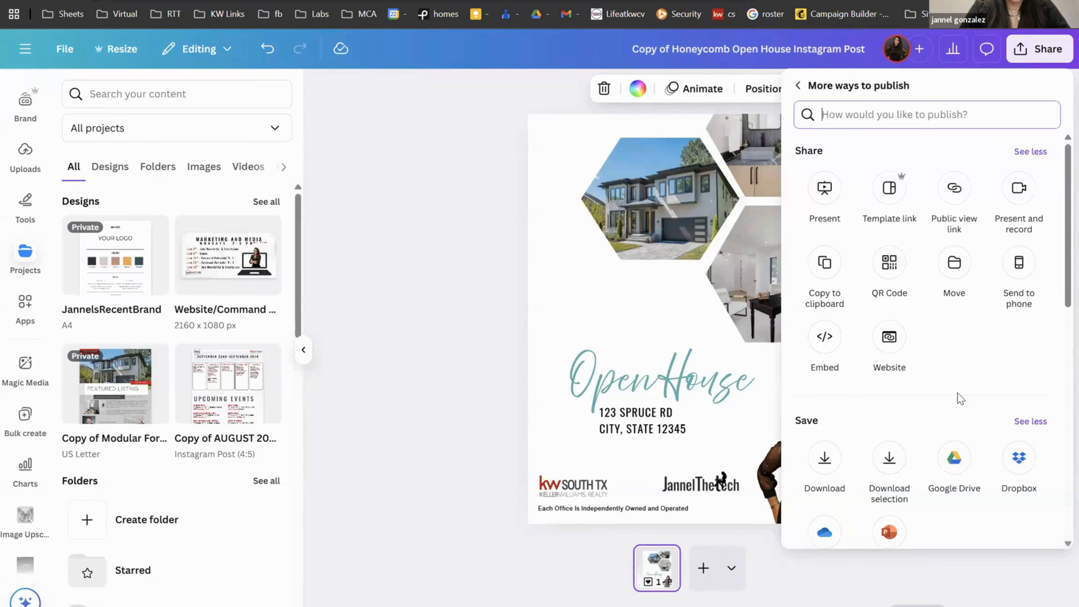
{"action": "scroll", "coordinate": [958, 393], "scroll_direction": "down", "scroll_amount": 1}
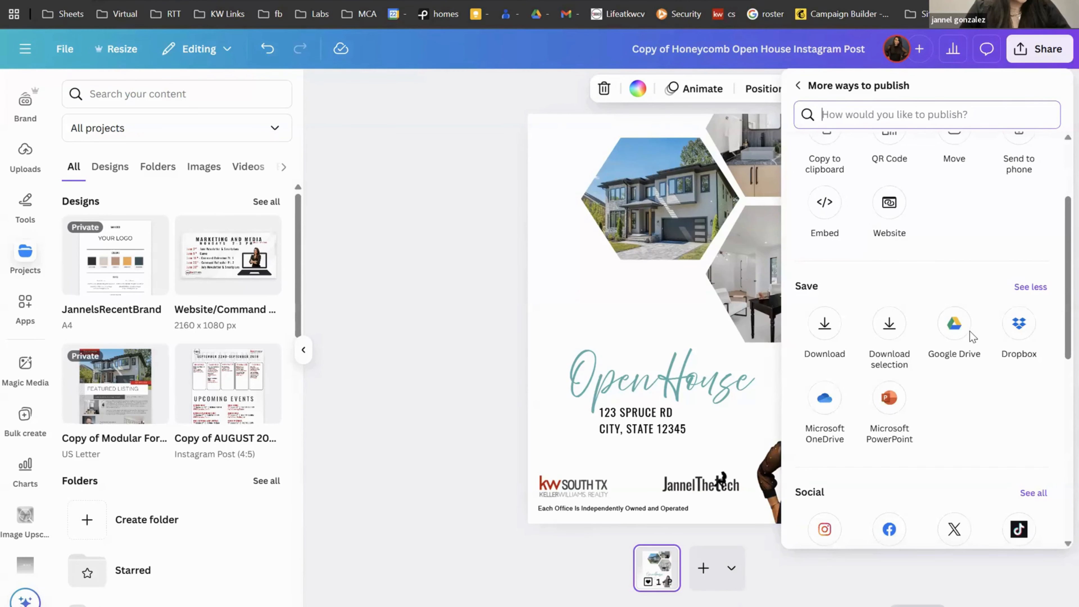
{"action": "scroll", "coordinate": [957, 370], "scroll_direction": "down", "scroll_amount": 5}
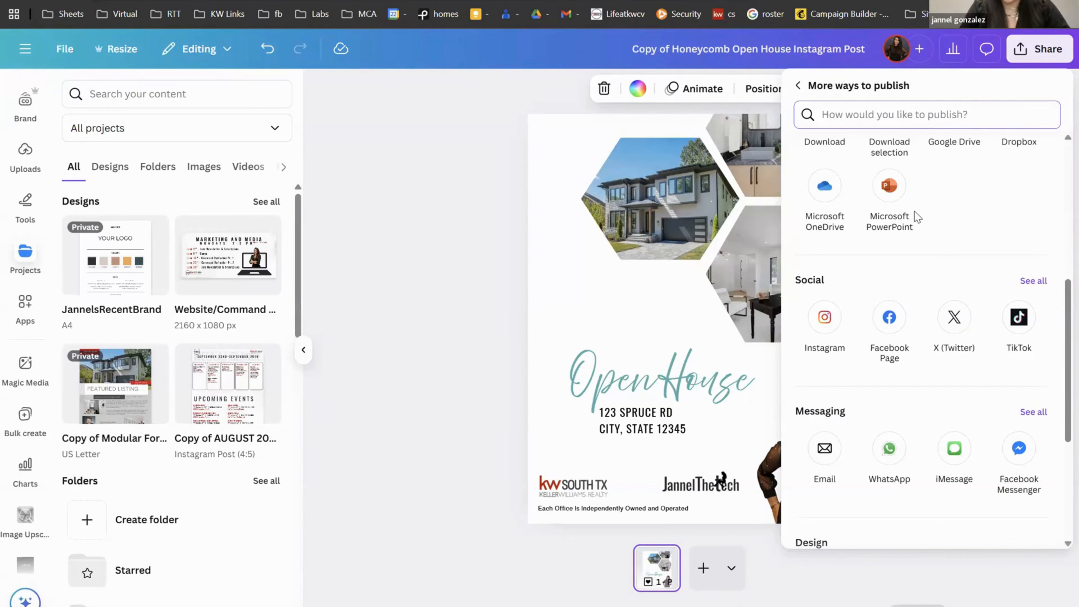
Step: Close the More ways to publish panel to see the single-page Open House post
{"action": "left_click", "coordinate": [499, 314]}
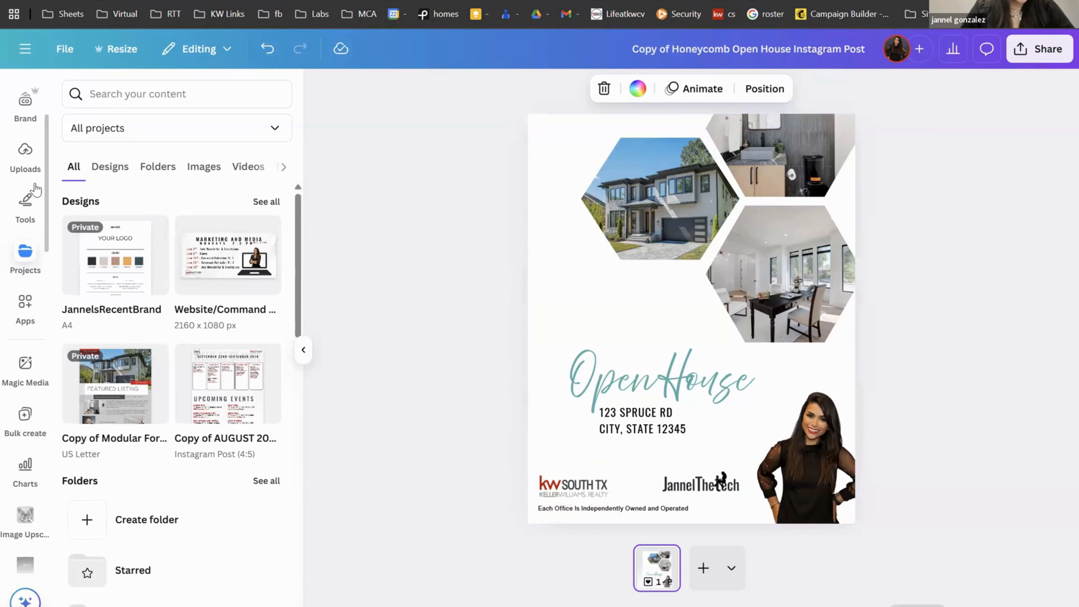
Step: Review the brand kit's templates, logos and colours, then add a blank page 2
{"action": "left_click", "coordinate": [37, 121]}
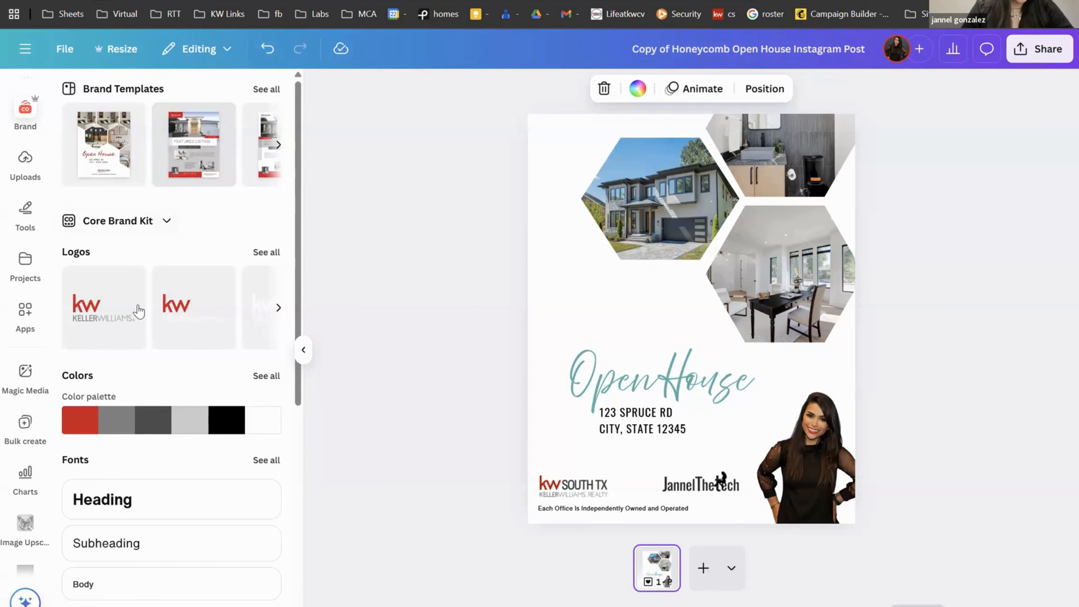
{"action": "scroll", "coordinate": [139, 311], "scroll_direction": "down", "scroll_amount": 6}
{"action": "scroll", "coordinate": [137, 304], "scroll_direction": "up", "scroll_amount": 7}
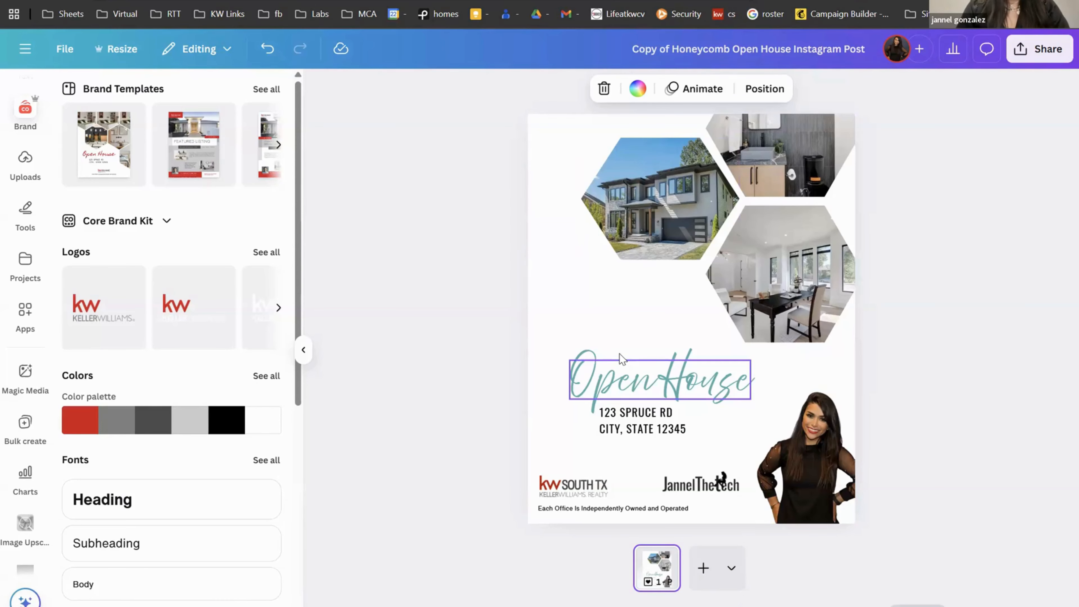
{"action": "left_click", "coordinate": [701, 571]}
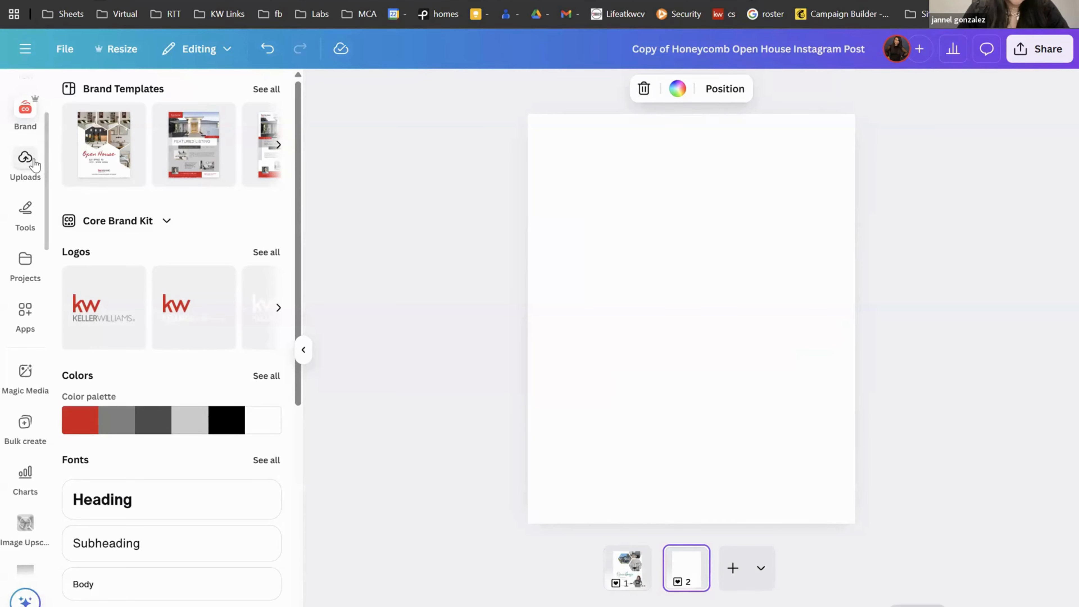
Step: Browse the uploaded Images, including the listing's interior and exterior photos
{"action": "left_click", "coordinate": [26, 160]}
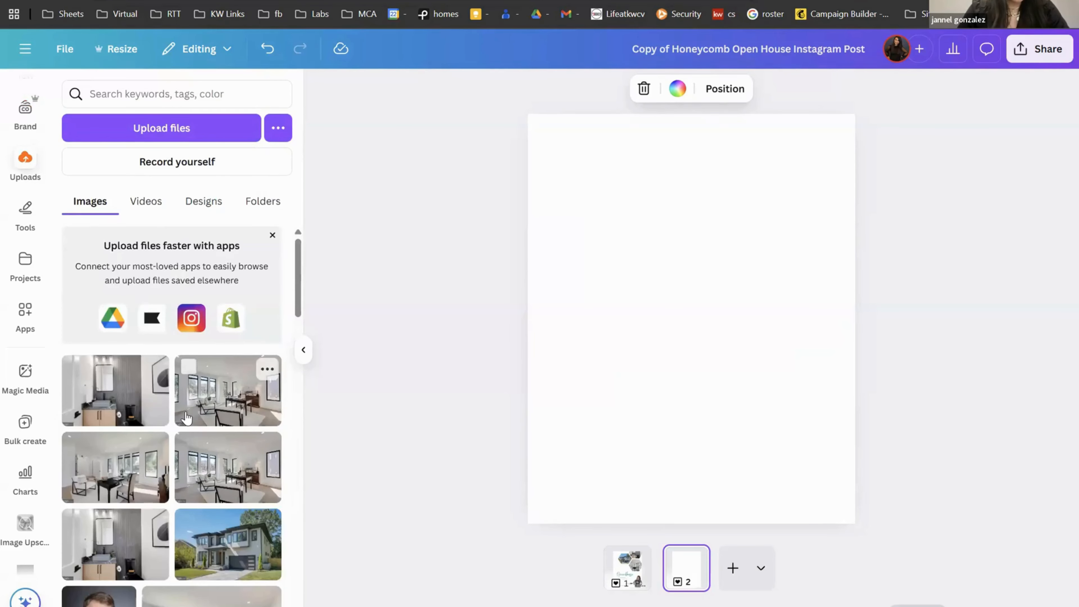
{"action": "scroll", "coordinate": [187, 418], "scroll_direction": "down", "scroll_amount": 20}
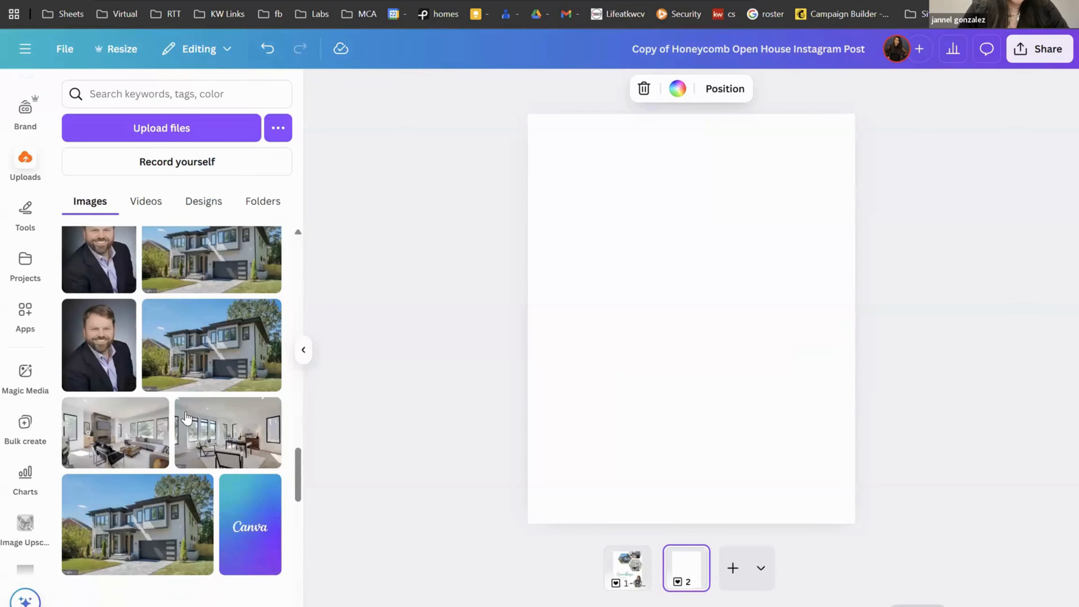
{"action": "scroll", "coordinate": [186, 417], "scroll_direction": "down", "scroll_amount": 15}
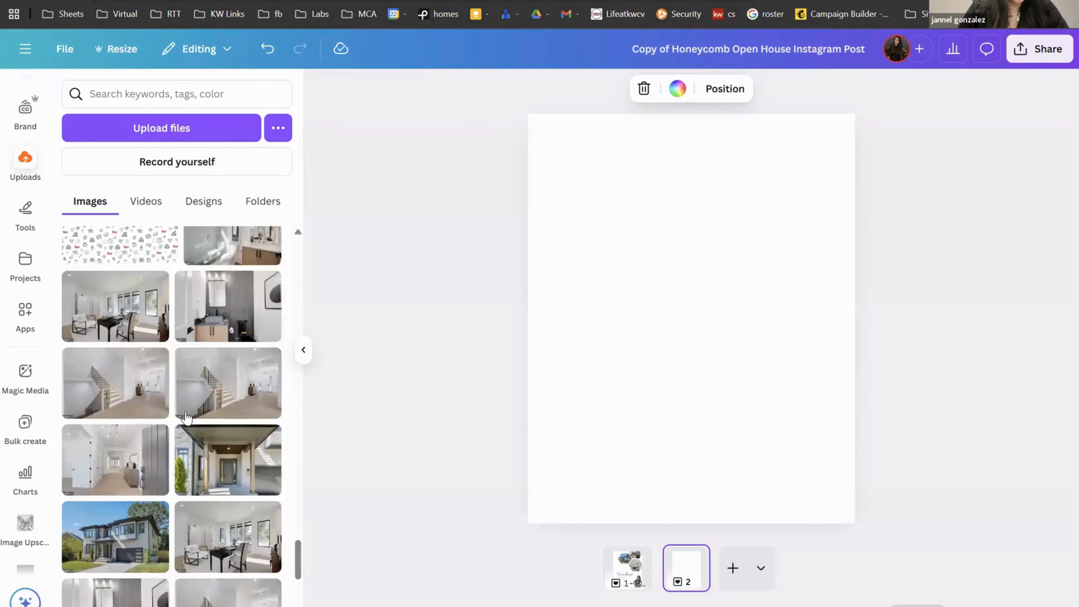
{"action": "scroll", "coordinate": [186, 418], "scroll_direction": "down", "scroll_amount": 15}
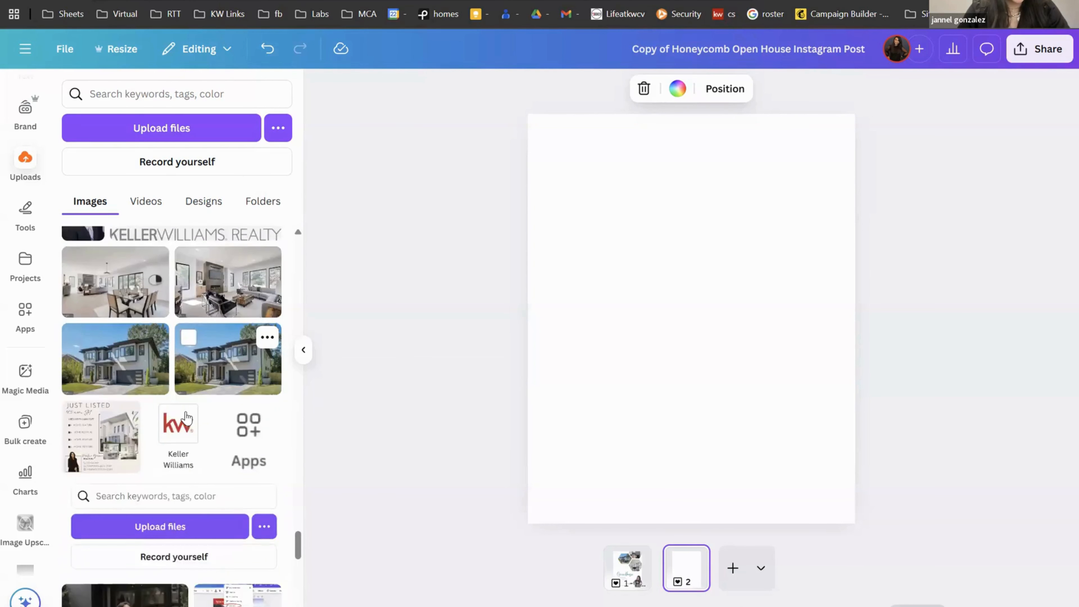
{"action": "scroll", "coordinate": [185, 418], "scroll_direction": "down", "scroll_amount": 15}
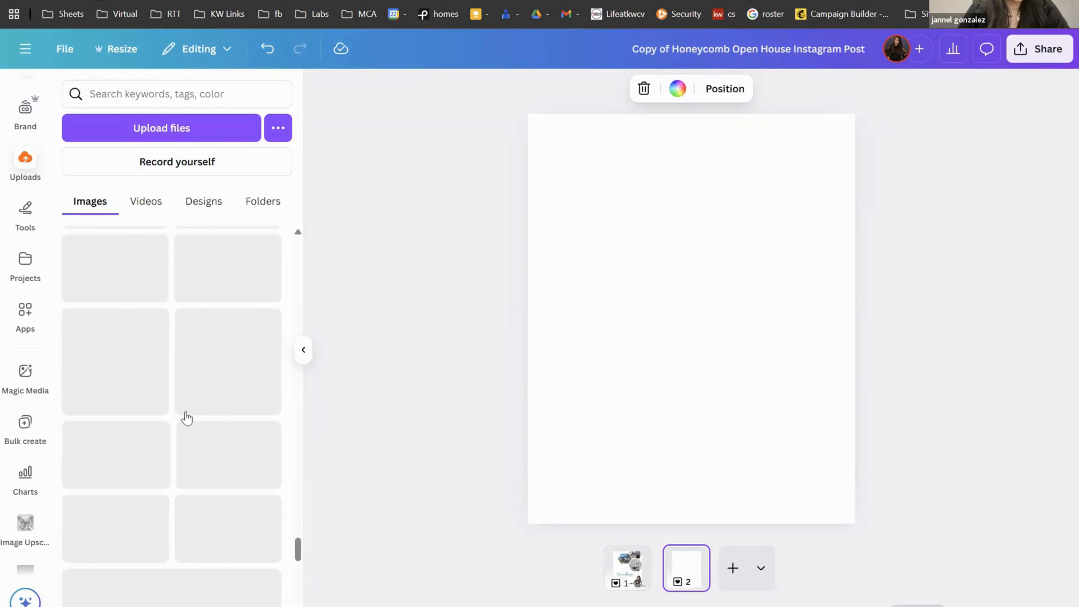
{"action": "scroll", "coordinate": [186, 417], "scroll_direction": "down", "scroll_amount": 10}
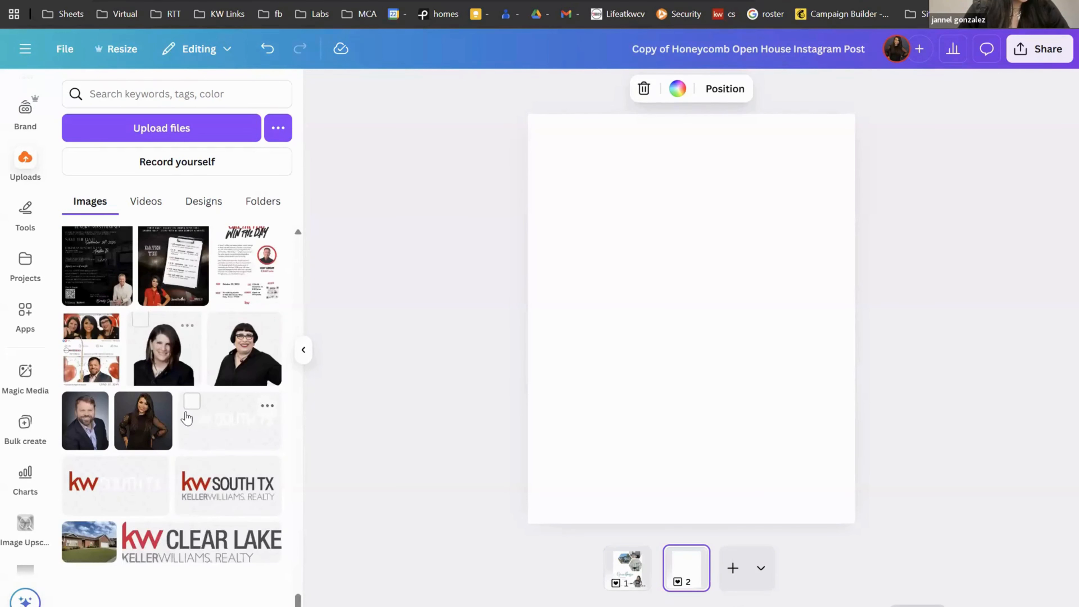
{"action": "scroll", "coordinate": [186, 417], "scroll_direction": "up", "scroll_amount": 20}
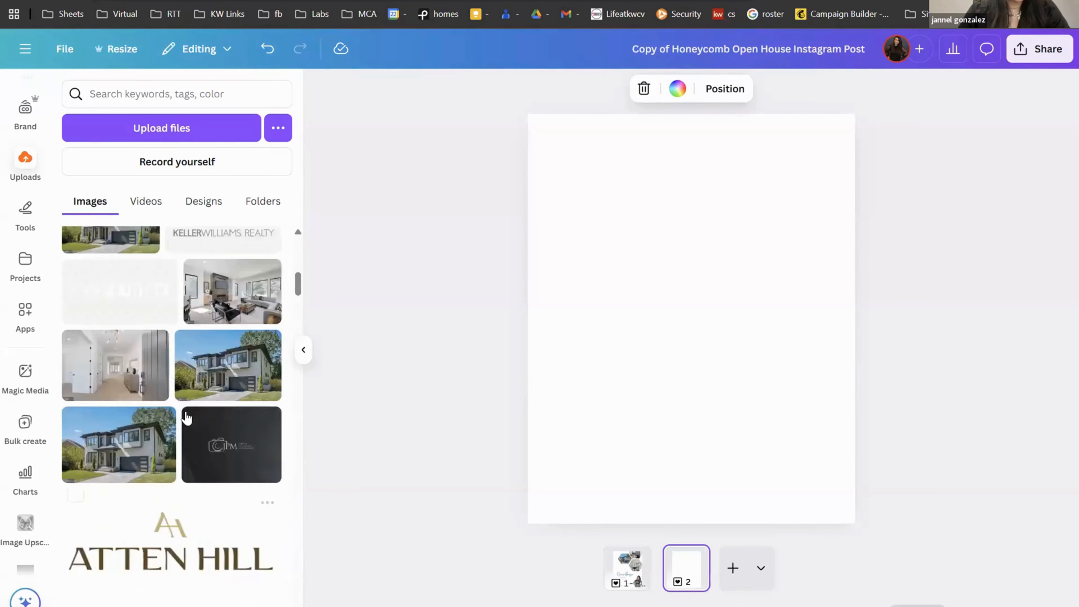
{"action": "scroll", "coordinate": [186, 417], "scroll_direction": "up", "scroll_amount": 10}
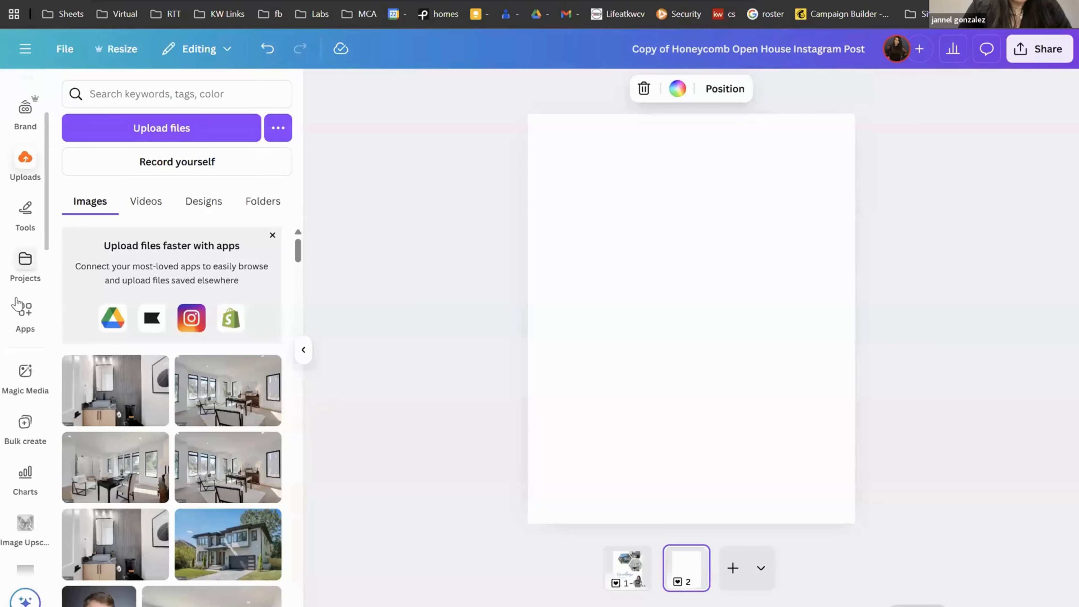
{"action": "scroll", "coordinate": [26, 265], "scroll_direction": "up", "scroll_amount": 3}
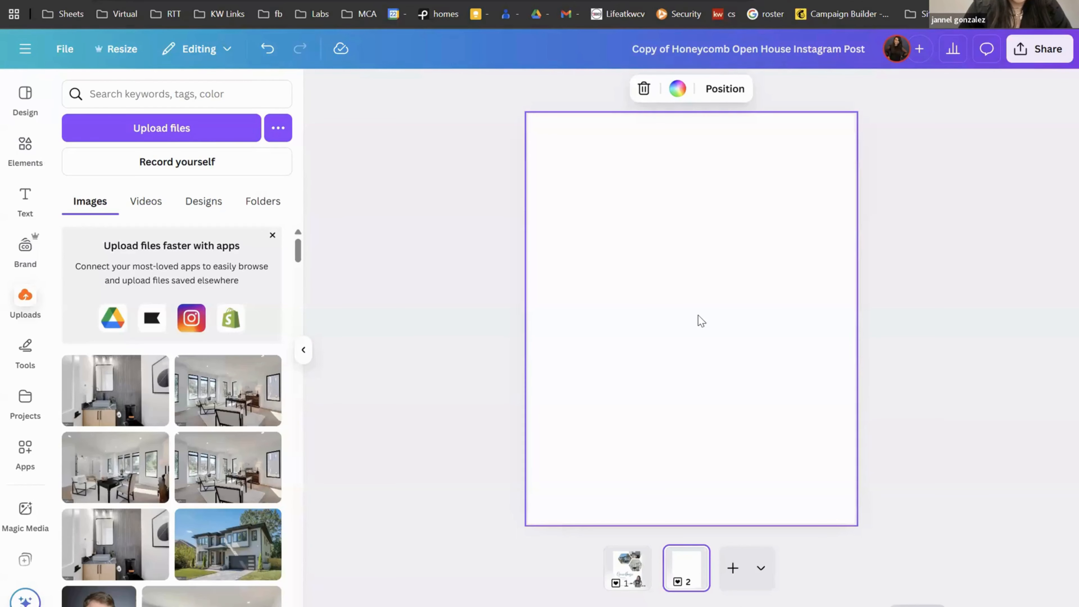
Step: Add the family moving-day photo from an Elements search for 'famil' and enlarge it to page width
{"action": "left_click", "coordinate": [19, 149]}
{"action": "left_click", "coordinate": [180, 96]}
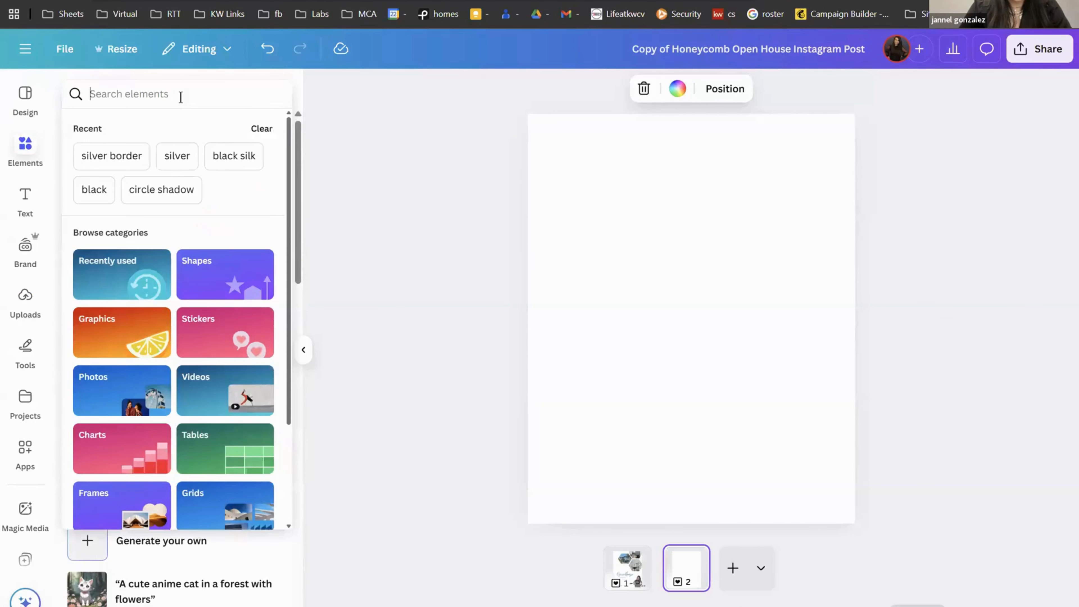
{"action": "type", "text": "famil"}
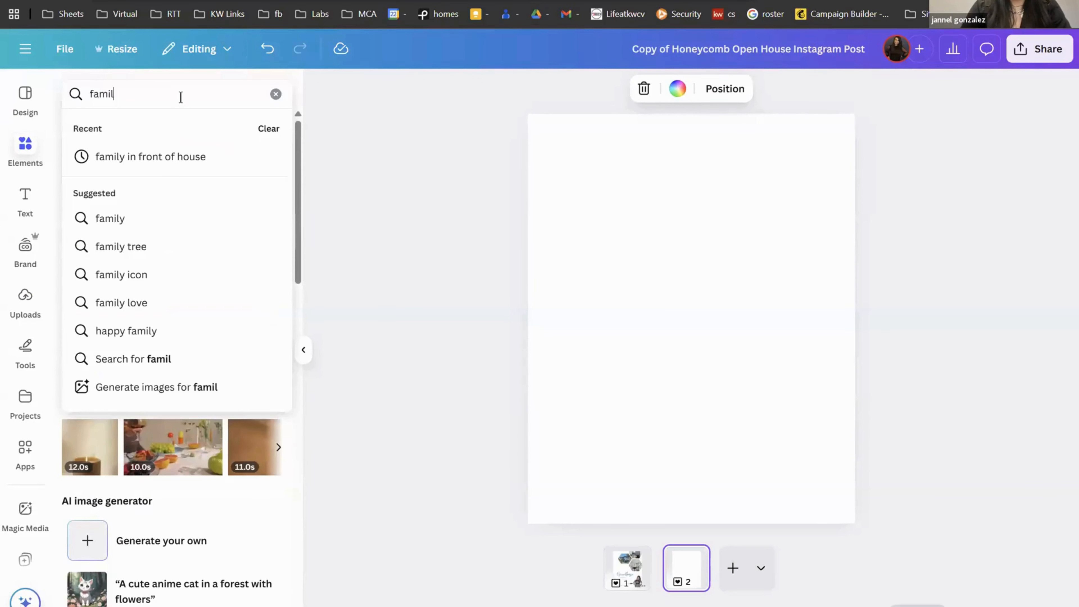
{"action": "left_click", "coordinate": [174, 168]}
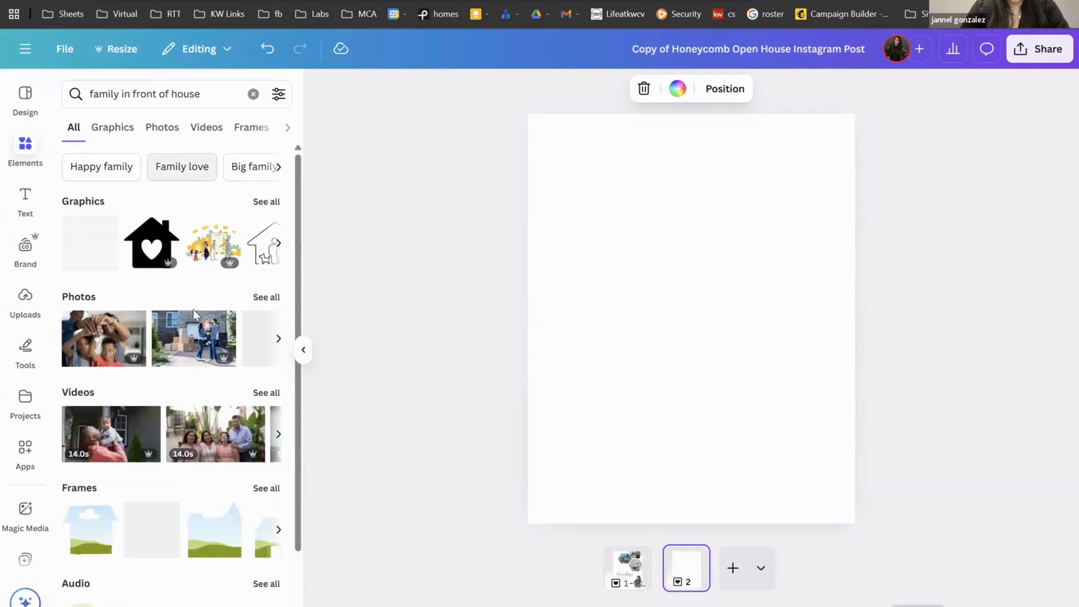
{"action": "left_click", "coordinate": [196, 338]}
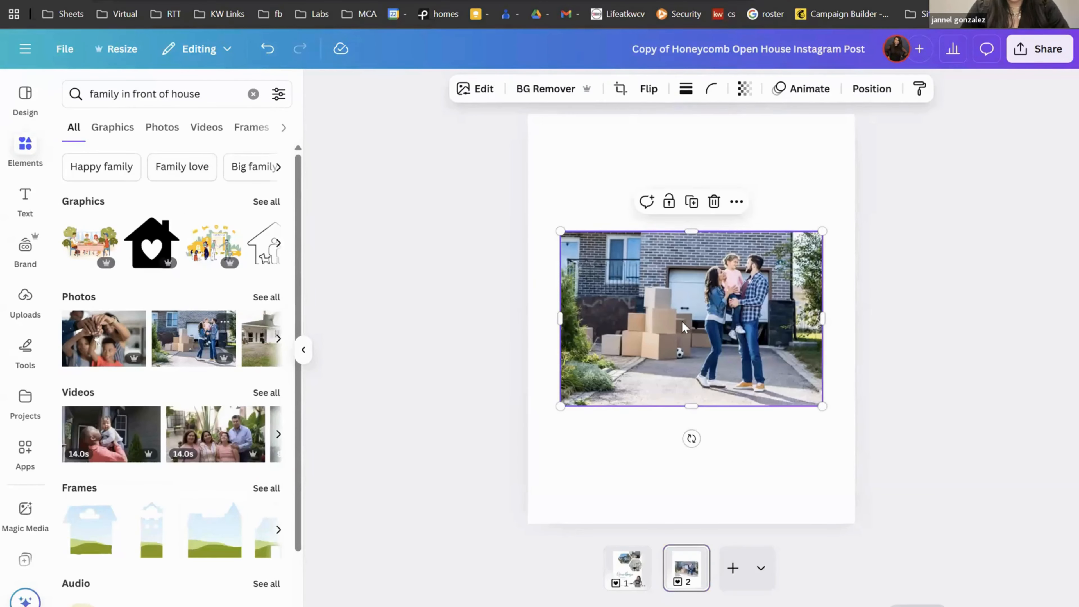
{"action": "left_click_drag", "start_coordinate": [647, 290], "coordinate": [626, 276]}
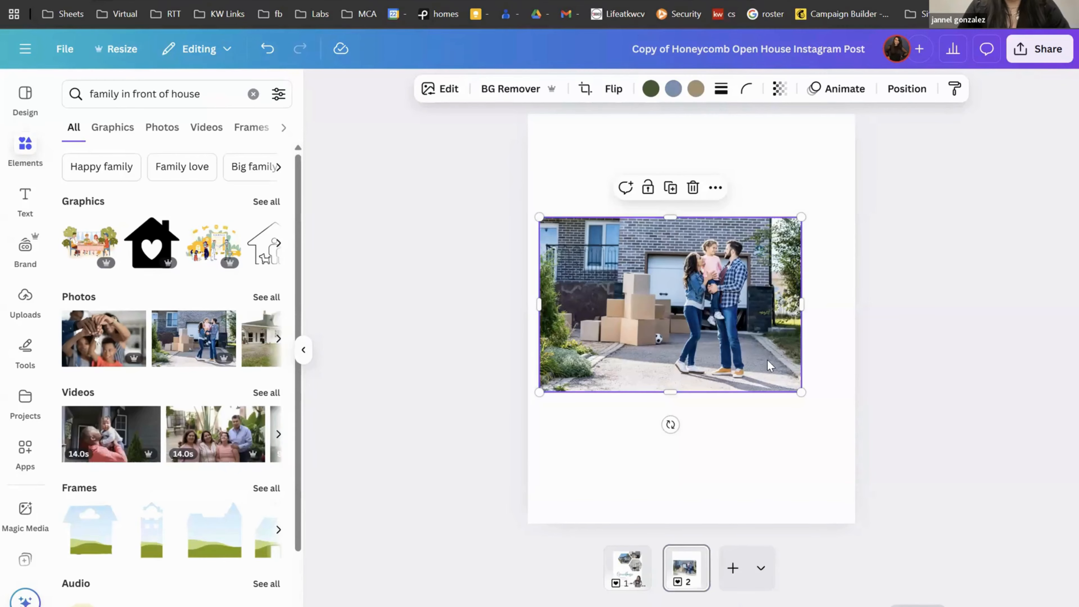
{"action": "left_click_drag", "start_coordinate": [801, 393], "coordinate": [854, 428]}
{"action": "left_click_drag", "start_coordinate": [540, 219], "coordinate": [528, 209]}
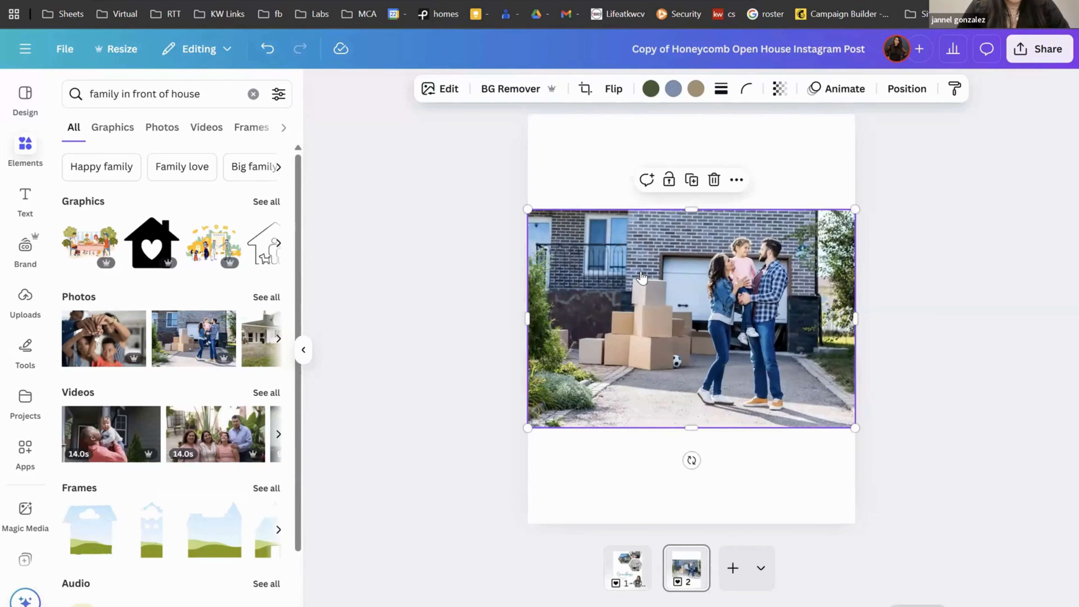
Step: Set the family photo as the page background, then detach it back into a separate image
{"action": "right_click", "coordinate": [642, 276]}
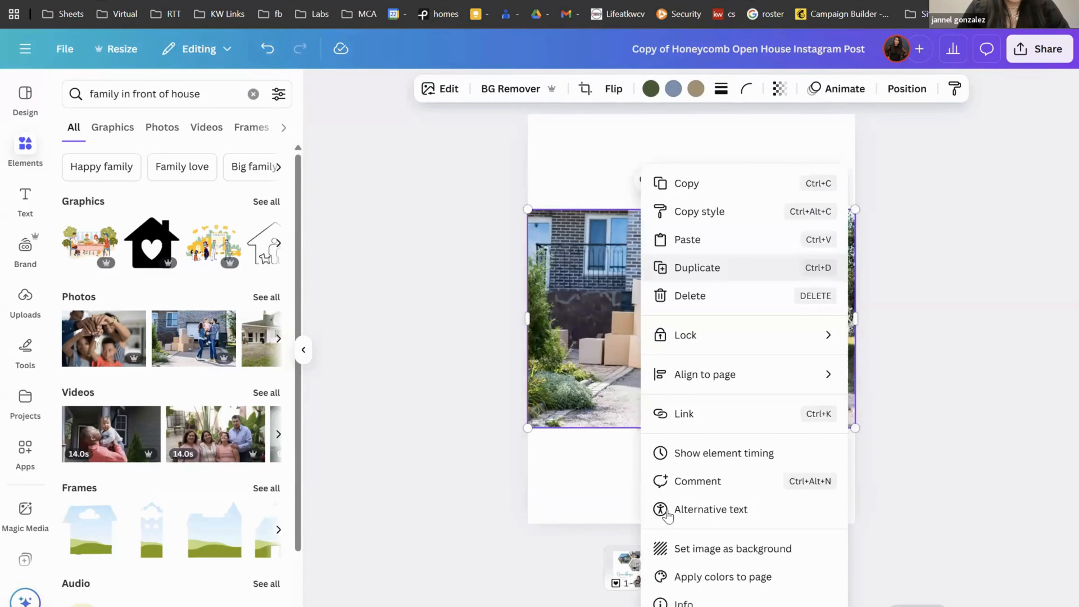
{"action": "left_click", "coordinate": [689, 552]}
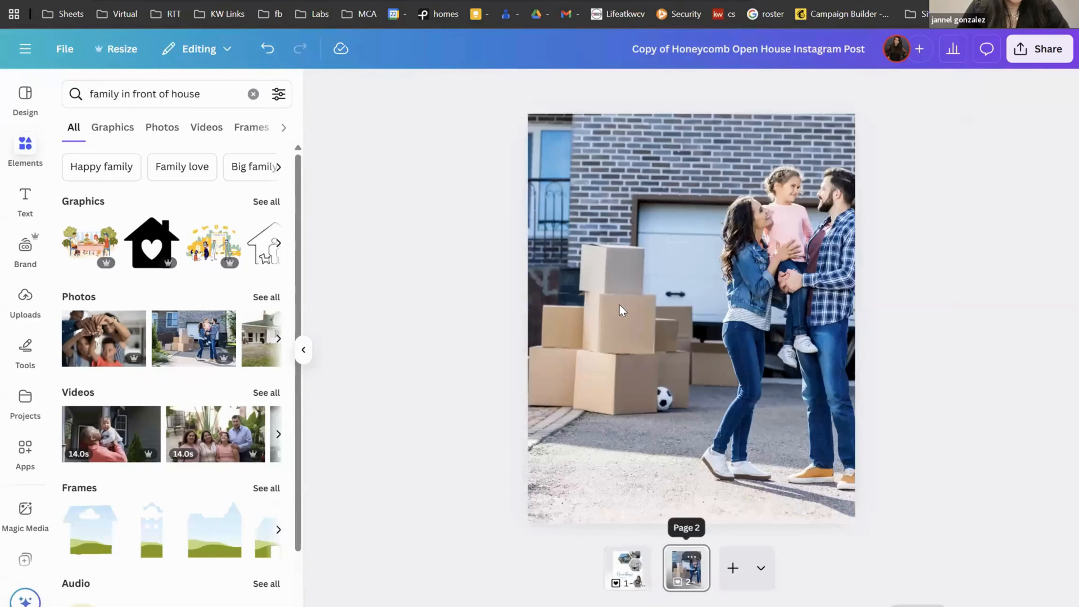
{"action": "right_click", "coordinate": [620, 311]}
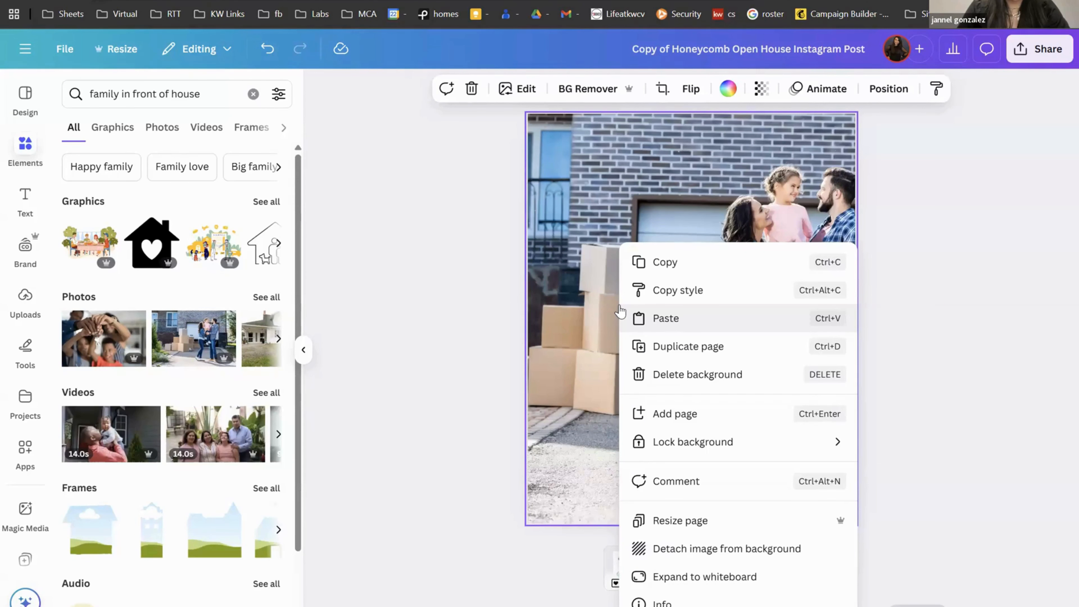
{"action": "left_click", "coordinate": [679, 558]}
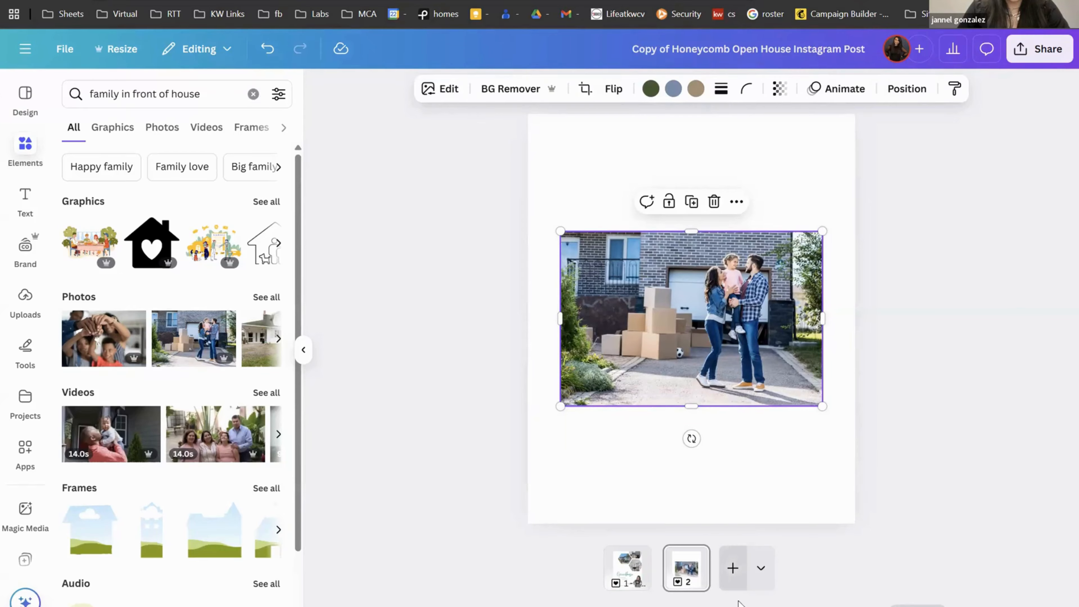
Step: Remove the soccer ball with Magic Eraser in Click mode, brush size 23
{"action": "left_click_drag", "start_coordinate": [738, 606], "coordinate": [750, 606]}
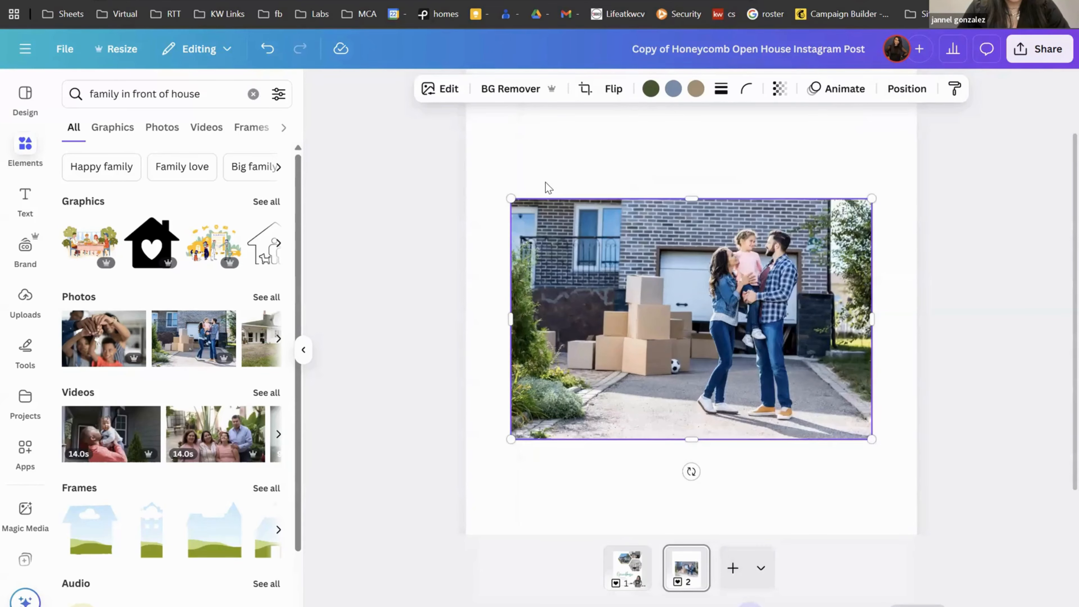
{"action": "left_click", "coordinate": [440, 89]}
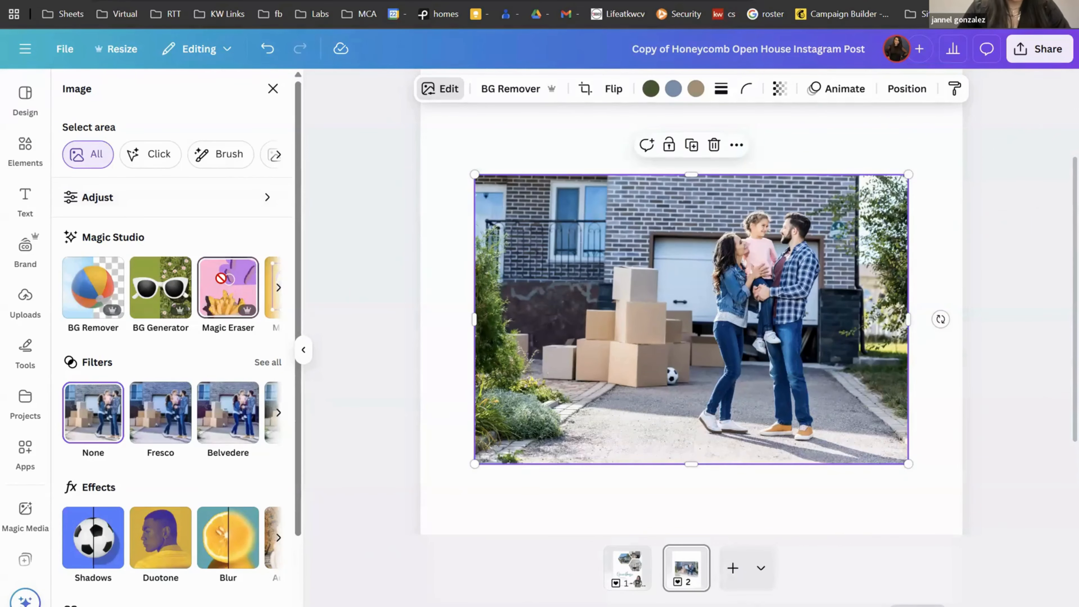
{"action": "left_click", "coordinate": [222, 284]}
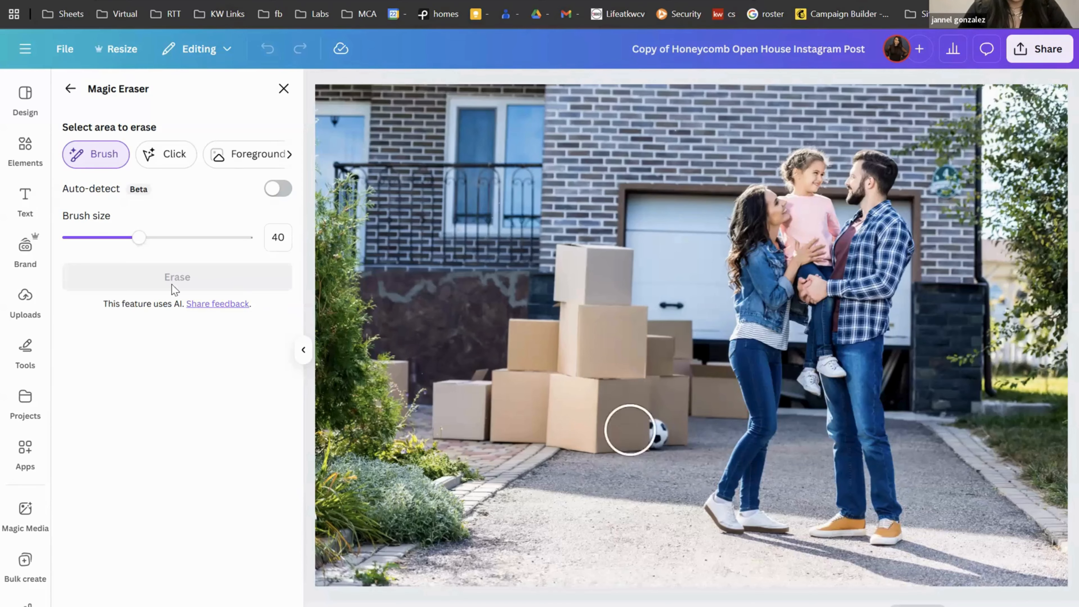
{"action": "left_click_drag", "start_coordinate": [114, 244], "coordinate": [107, 238]}
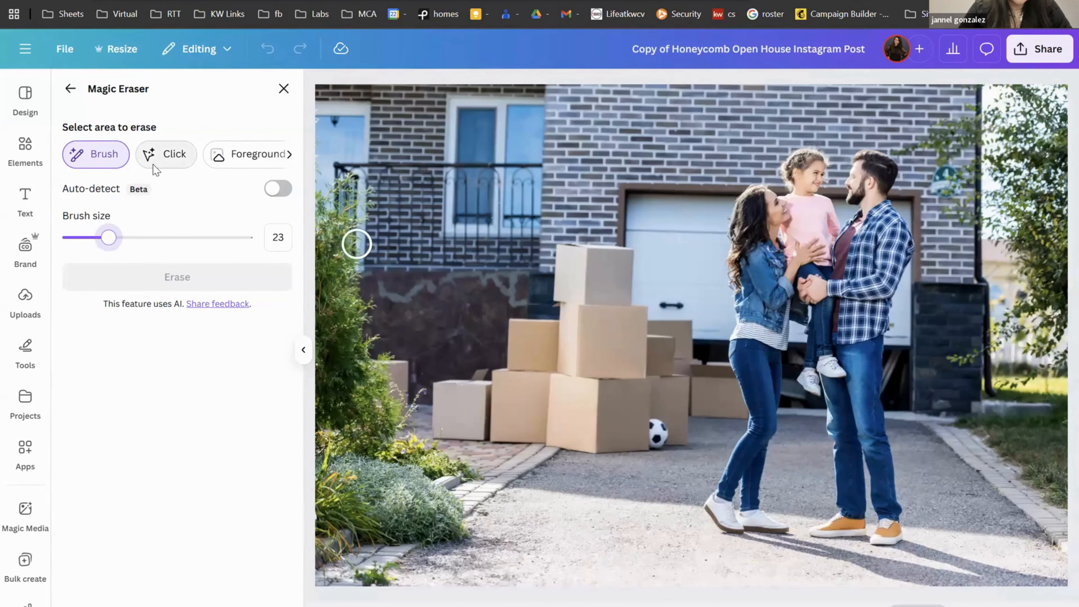
{"action": "left_click", "coordinate": [166, 154]}
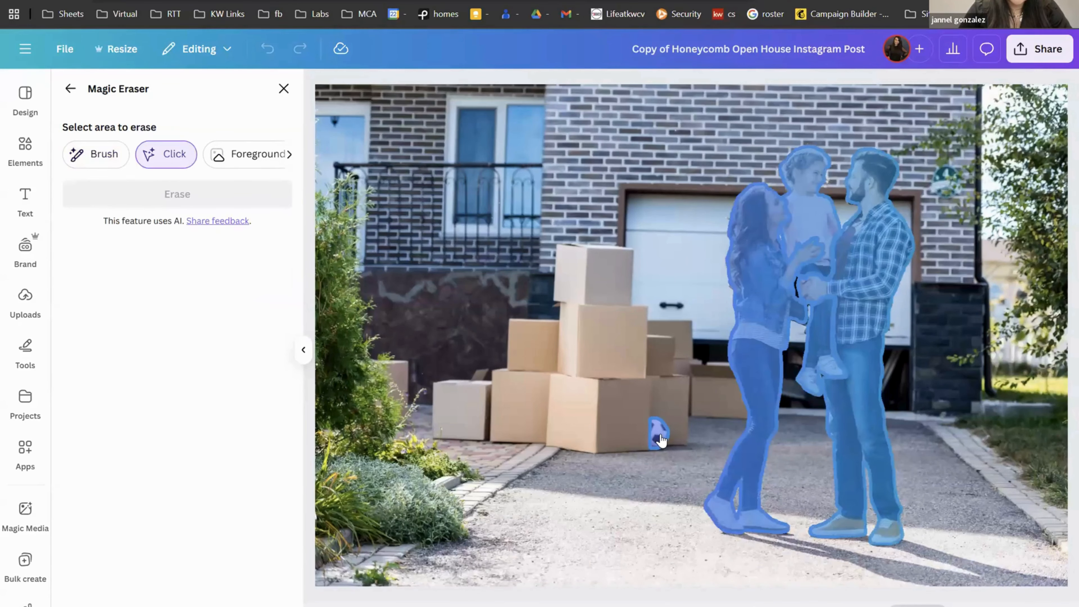
{"action": "left_click", "coordinate": [659, 437]}
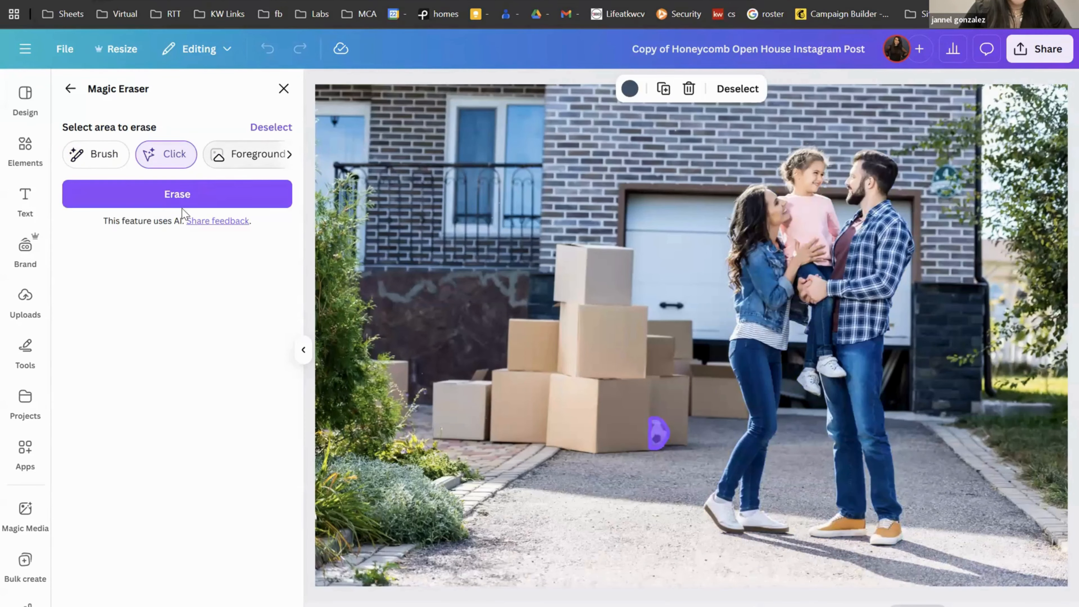
{"action": "left_click", "coordinate": [177, 194]}
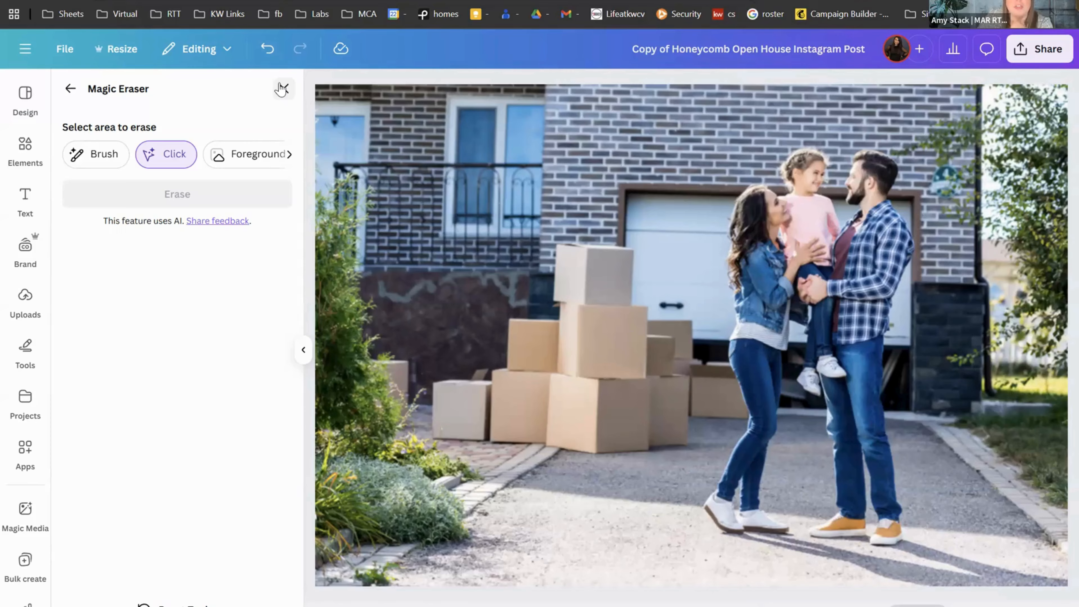
{"action": "left_click", "coordinate": [71, 90]}
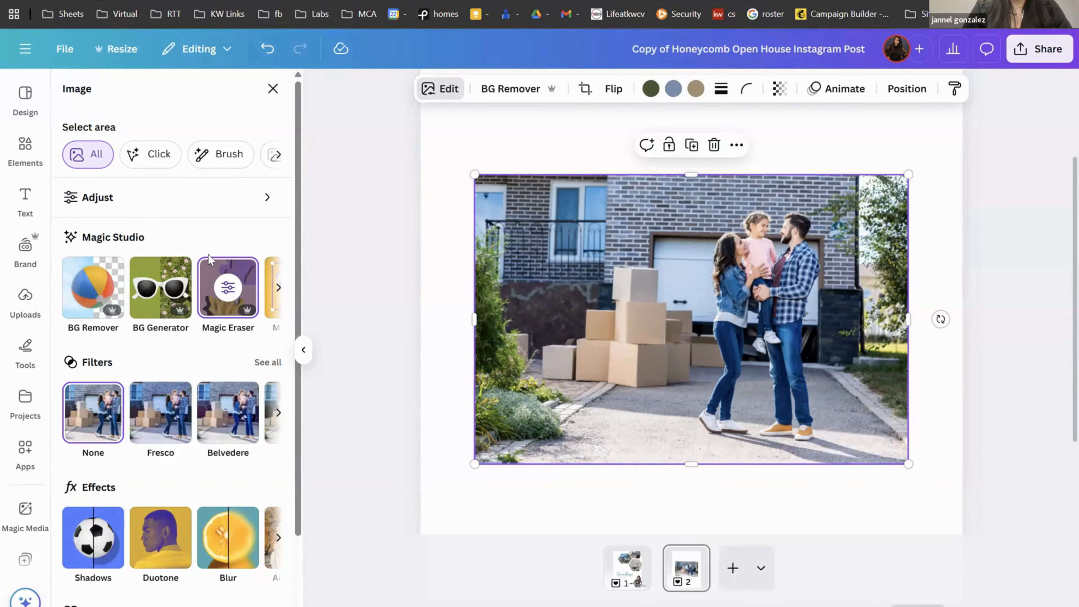
Step: Shift the family moving-day photo down to mid-page on page 2 and zoom the canvas out
{"action": "left_click", "coordinate": [276, 289]}
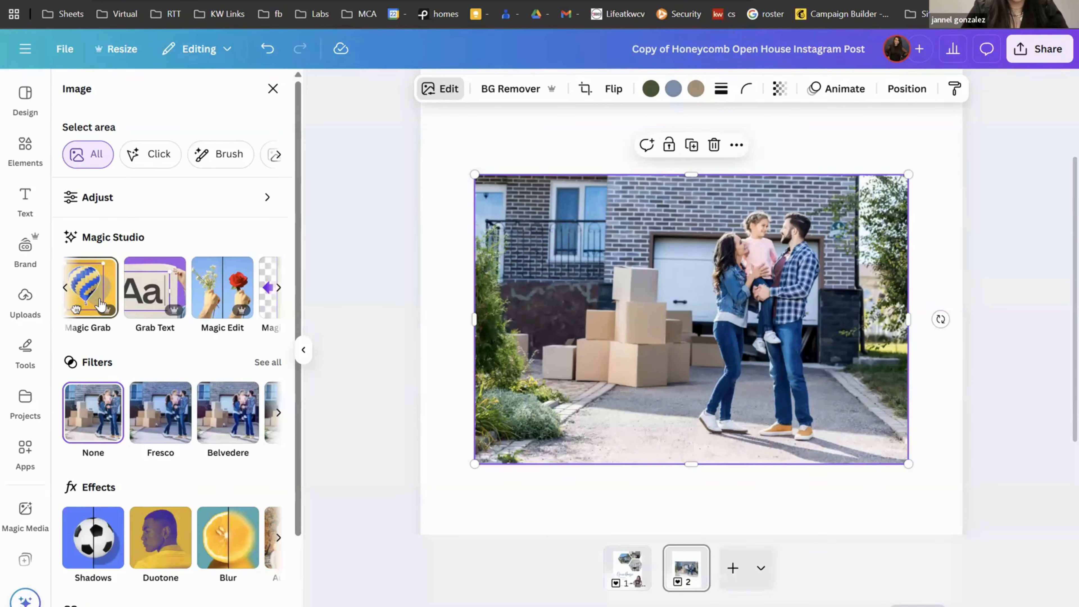
{"action": "left_click_drag", "start_coordinate": [681, 180], "coordinate": [681, 217]}
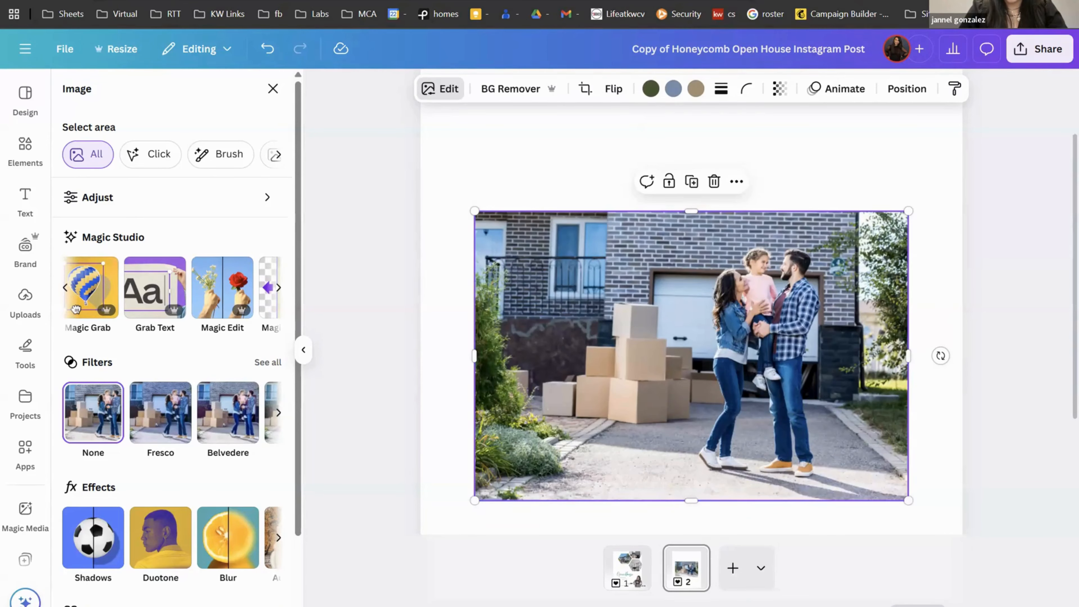
{"action": "scroll", "coordinate": [731, 354], "scroll_direction": "down", "scroll_amount": 3}
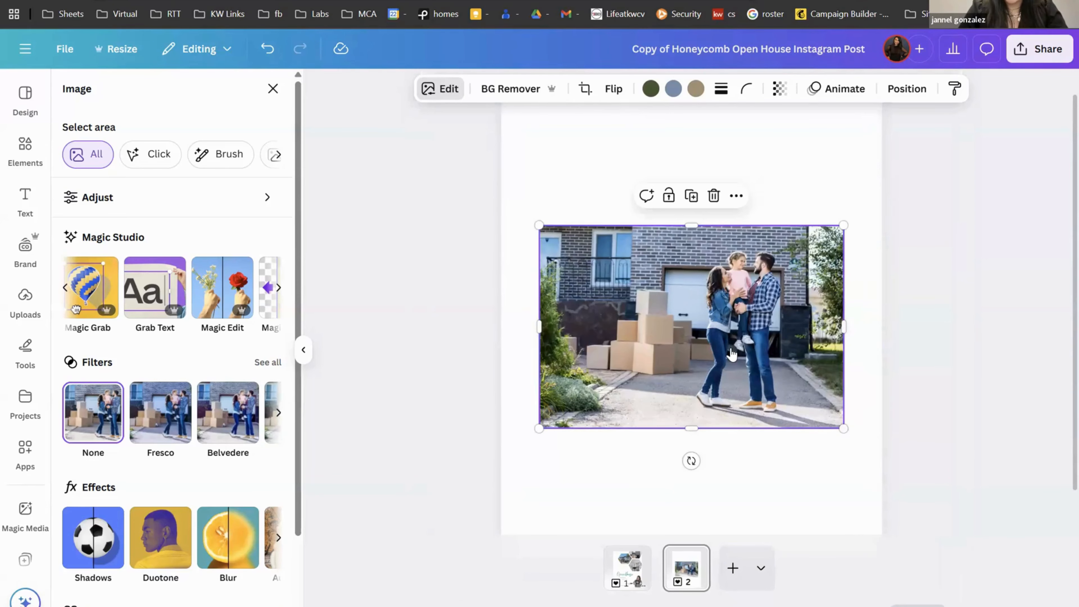
Step: Set the family photo as the page background and reframe its crop slightly to the left
{"action": "right_click", "coordinate": [731, 354]}
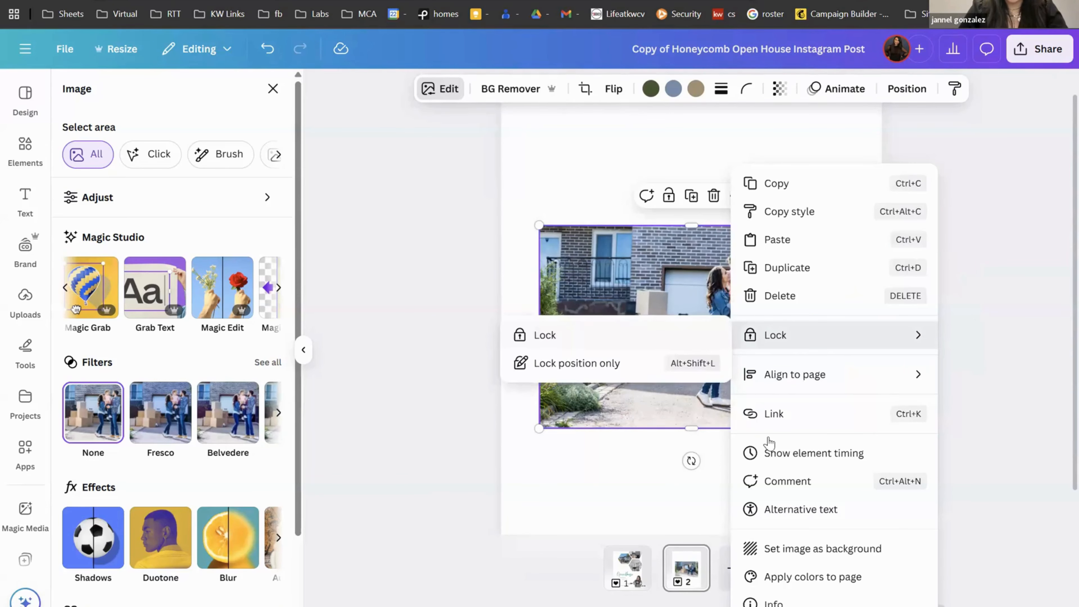
{"action": "left_click", "coordinate": [780, 539]}
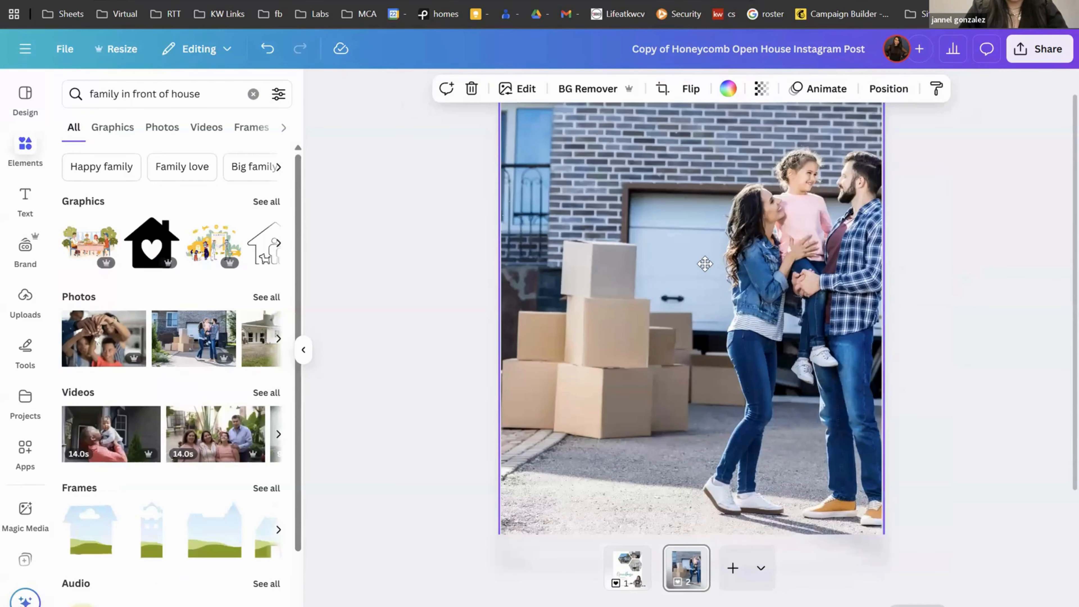
{"action": "double_click", "coordinate": [705, 263]}
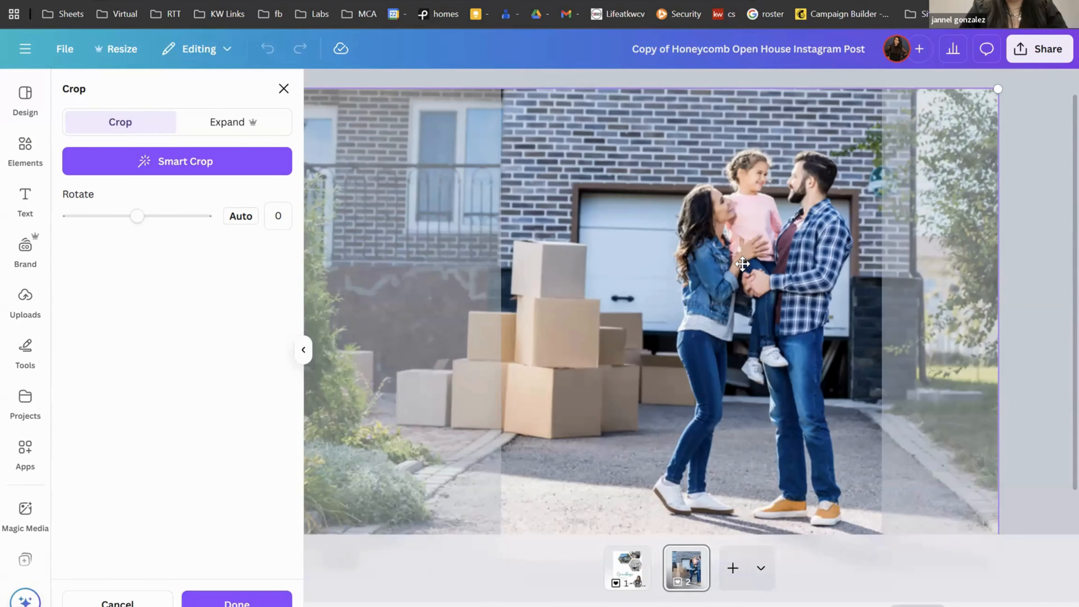
{"action": "left_click_drag", "start_coordinate": [744, 262], "coordinate": [732, 263]}
{"action": "left_click", "coordinate": [1041, 216]}
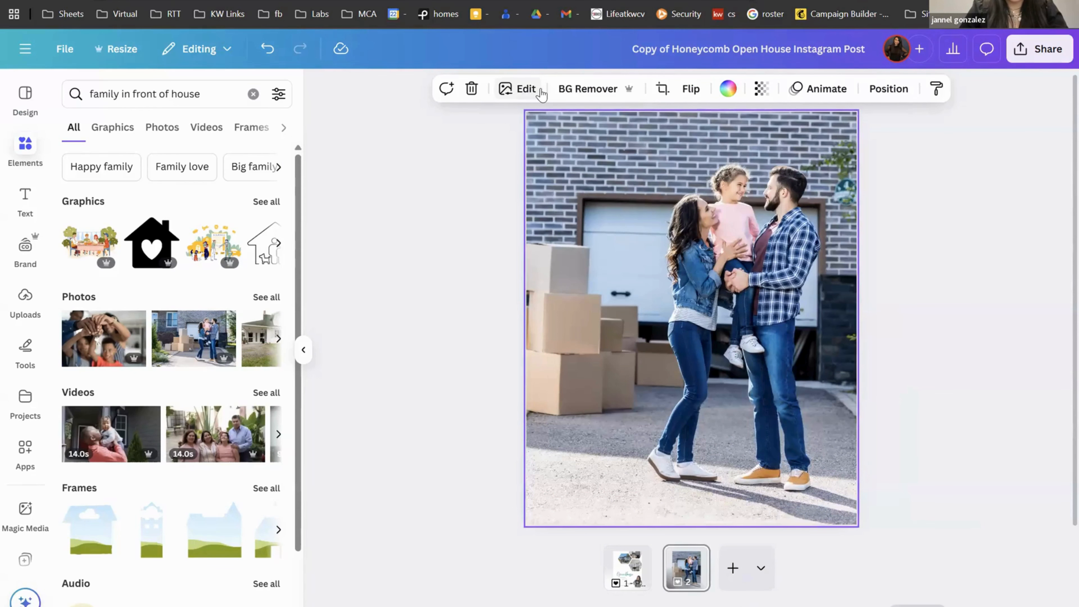
{"action": "left_click", "coordinate": [526, 89]}
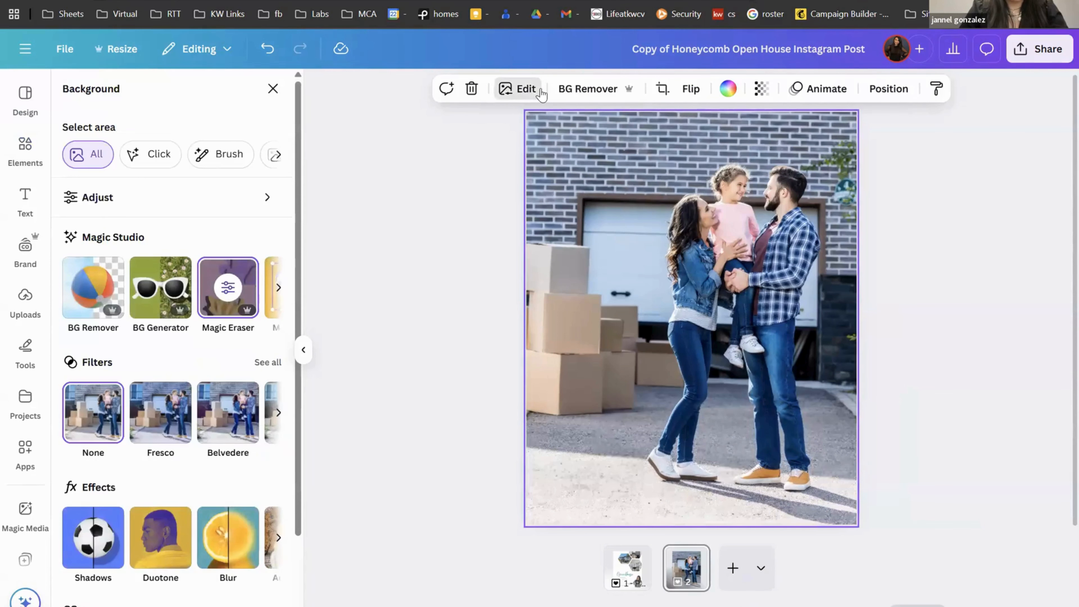
Step: Use Magic Grab to lift the woman, girl and man out as a cutout, moved up-right
{"action": "left_click", "coordinate": [279, 291]}
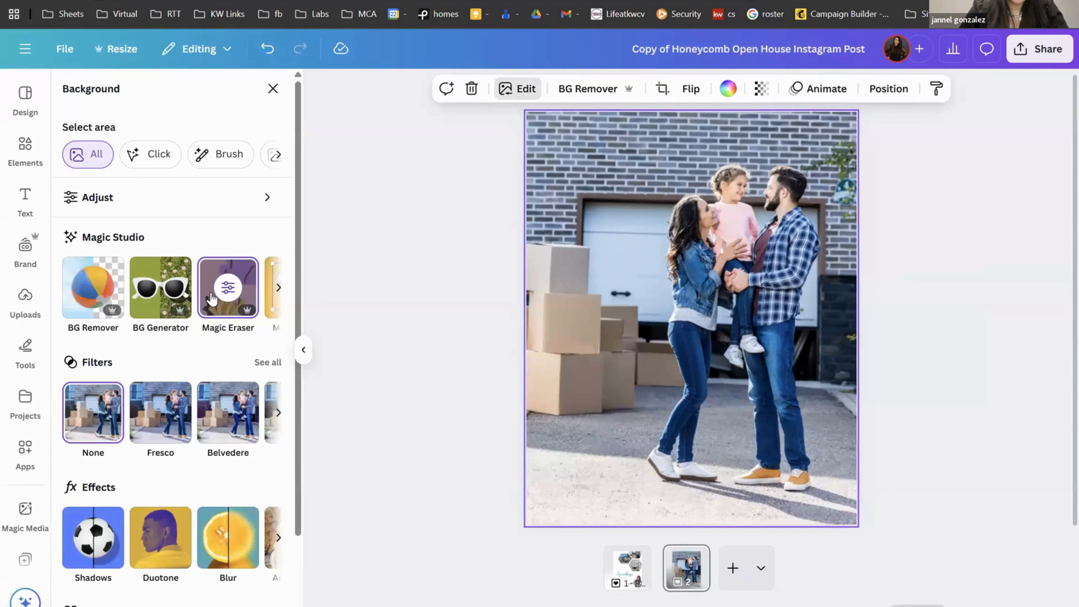
{"action": "left_click", "coordinate": [98, 300]}
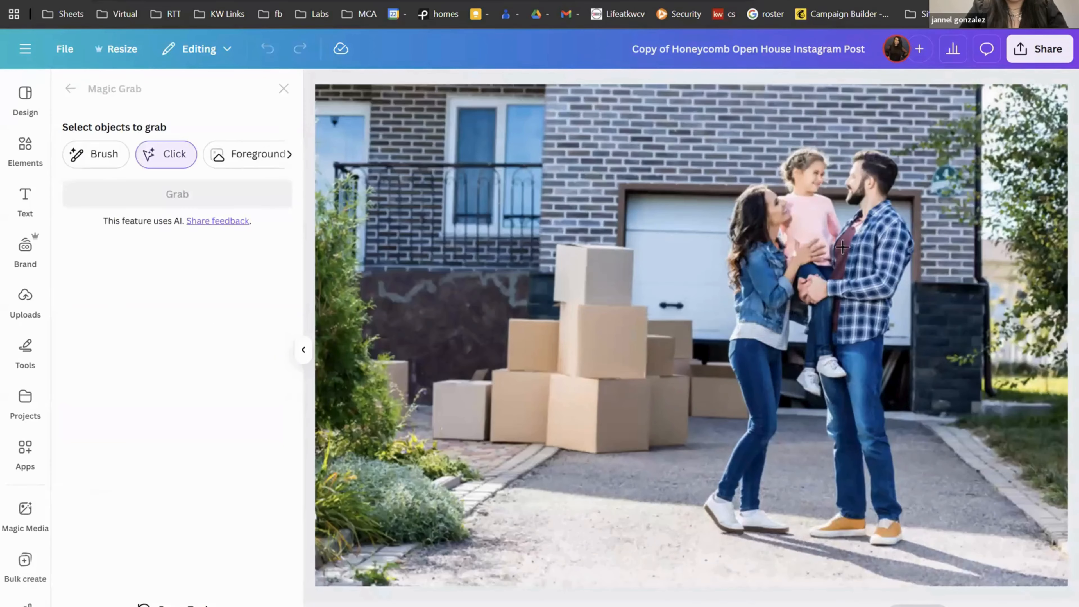
{"action": "left_click", "coordinate": [796, 241]}
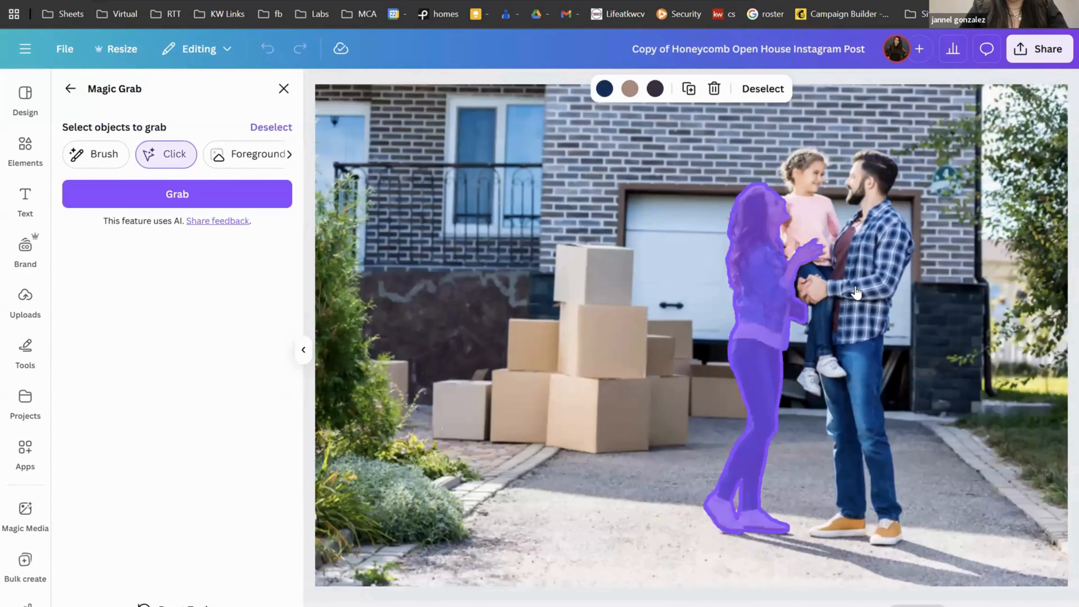
{"action": "left_click", "coordinate": [828, 332]}
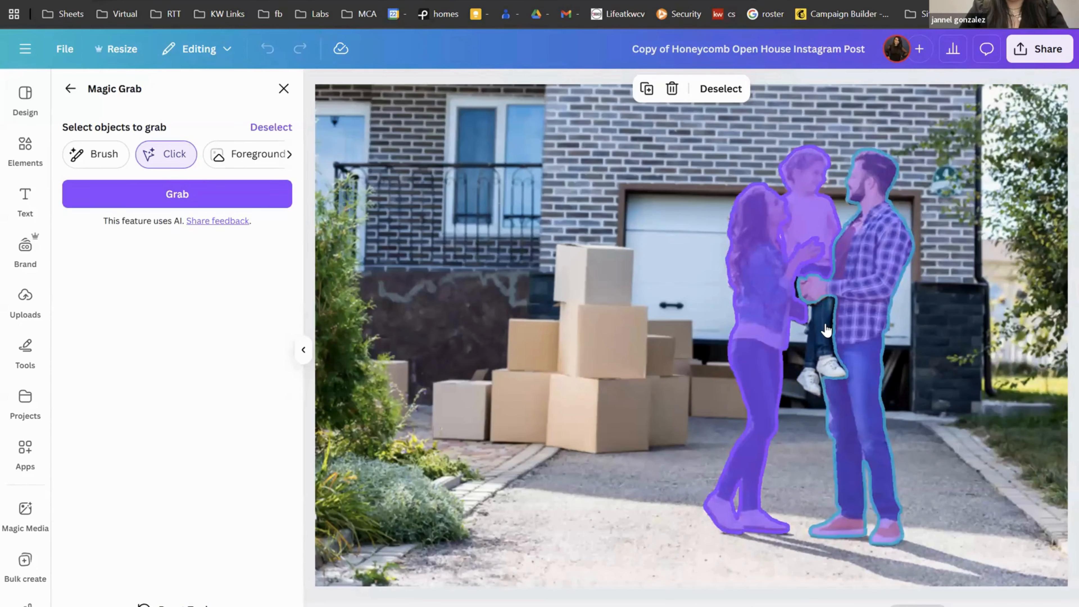
{"action": "left_click", "coordinate": [252, 194]}
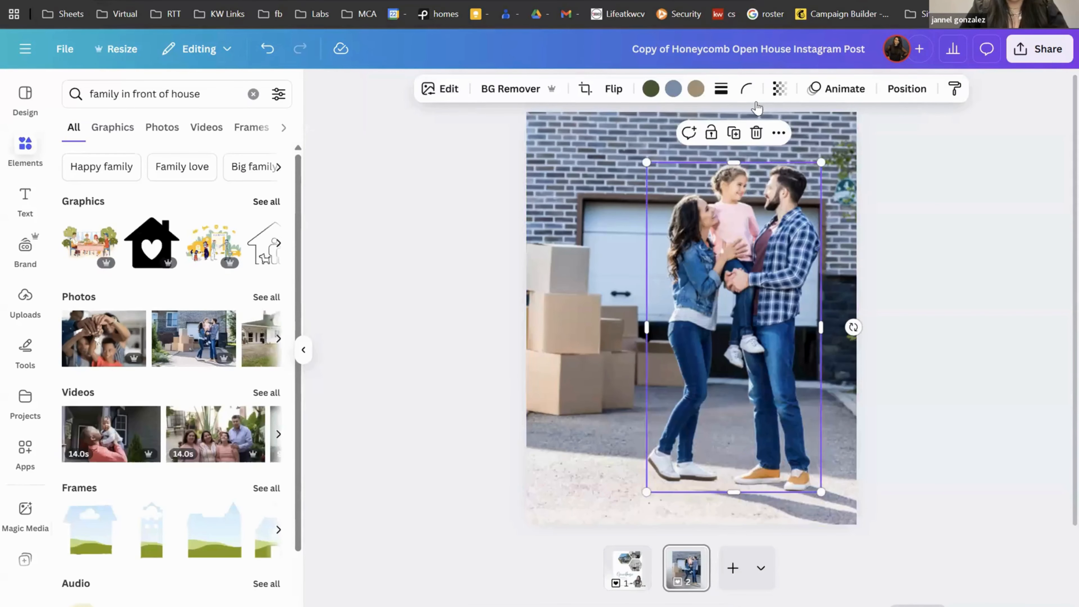
{"action": "left_click_drag", "start_coordinate": [771, 217], "coordinate": [792, 237]}
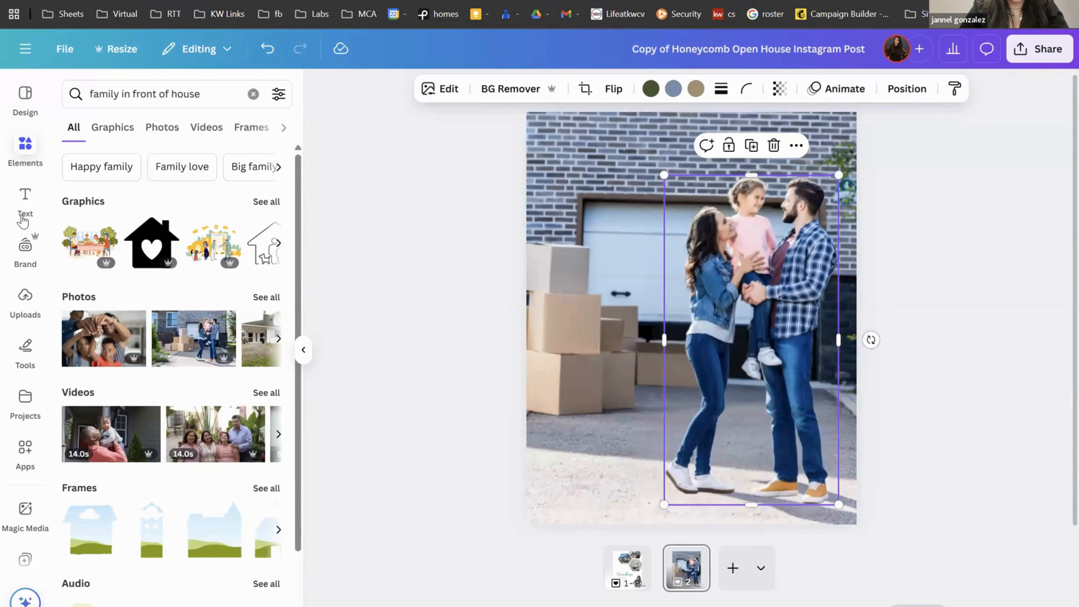
Step: Bring up the text options panel
{"action": "left_click", "coordinate": [25, 208]}
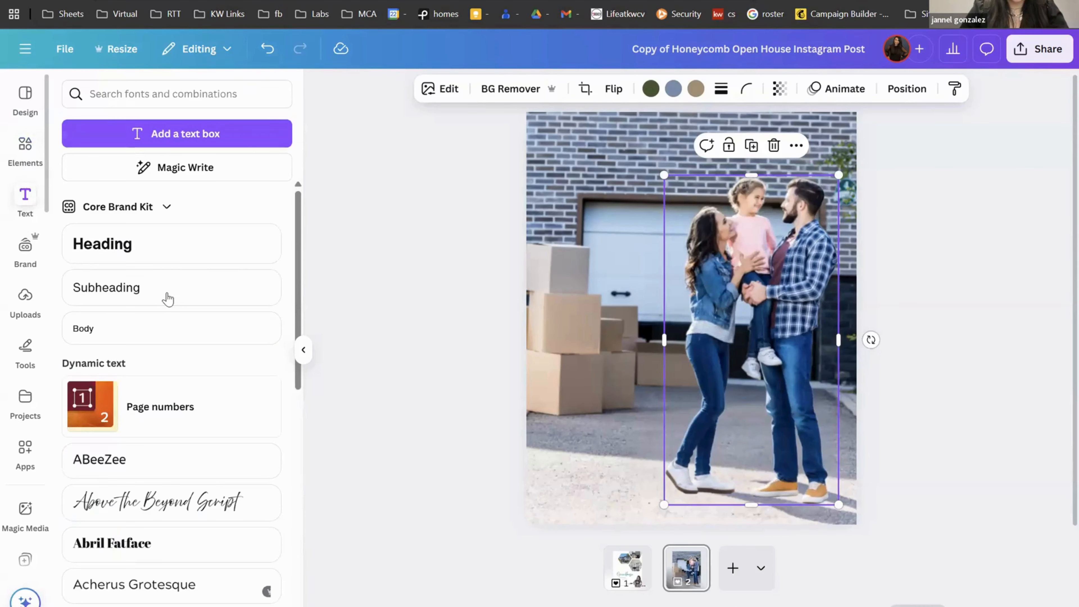
Step: Add a two-line 'Buyer's Guide' heading over the garage door and narrow its text box
{"action": "left_click", "coordinate": [162, 255]}
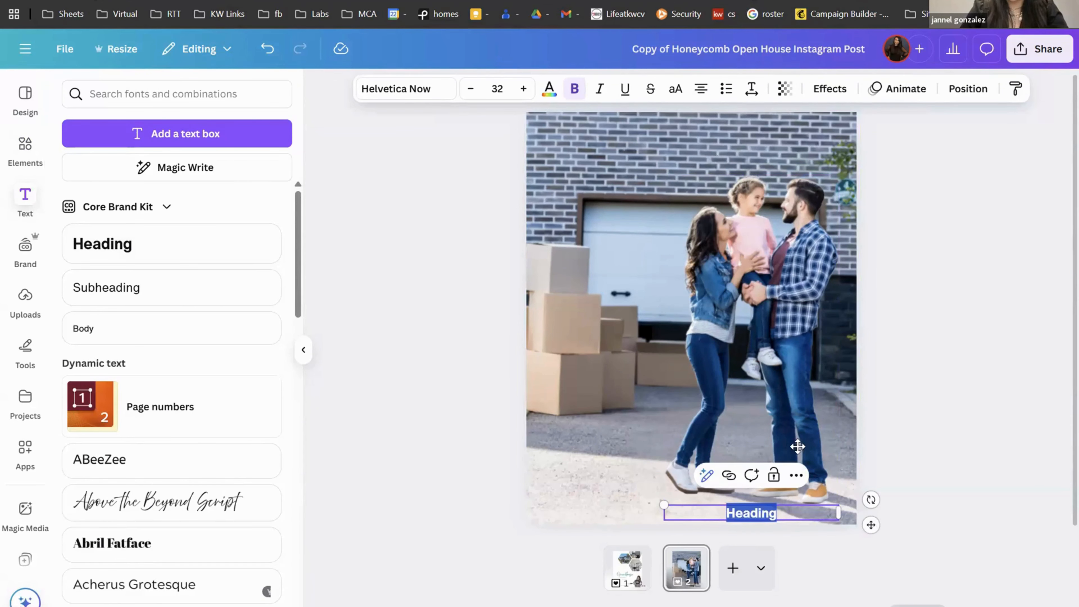
{"action": "left_click_drag", "start_coordinate": [870, 524], "coordinate": [738, 257]}
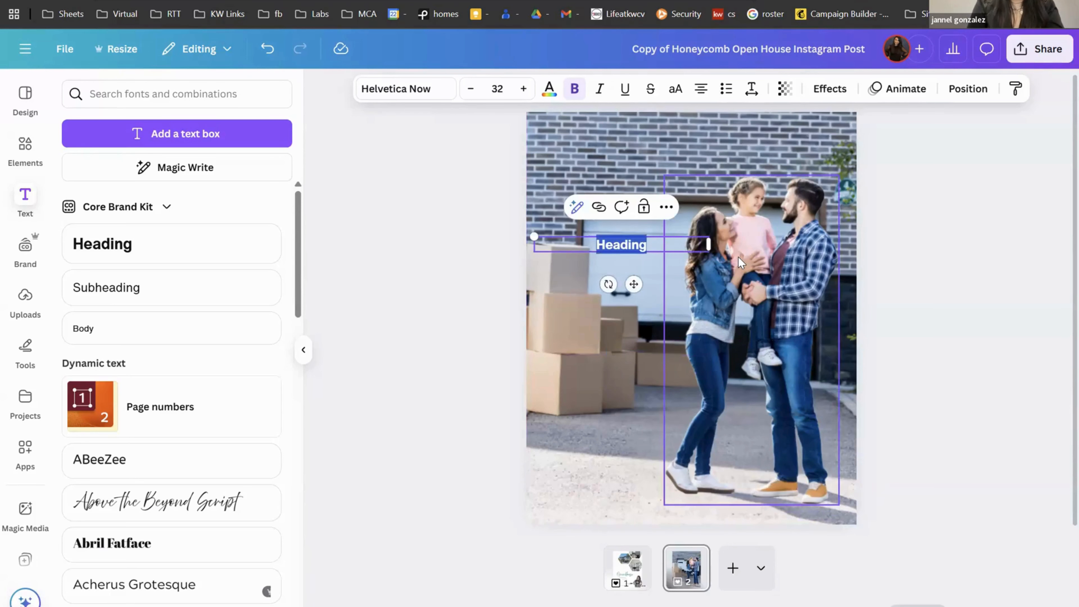
{"action": "type", "text": "Buyer"}
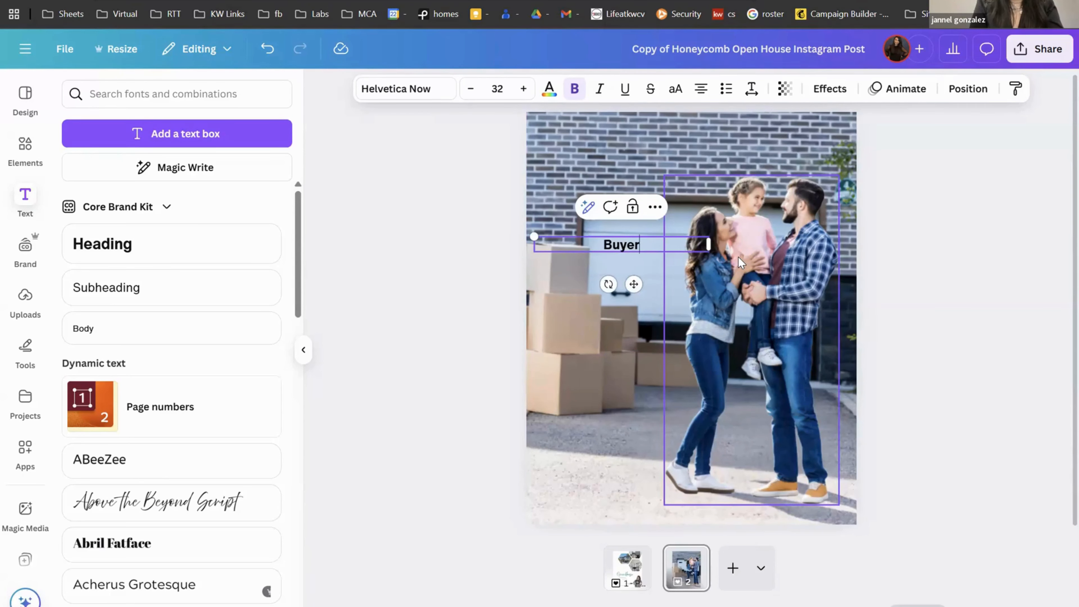
{"action": "type", "text": "'s"}
{"action": "key", "text": "Return"}
{"action": "type", "text": "Guide"}
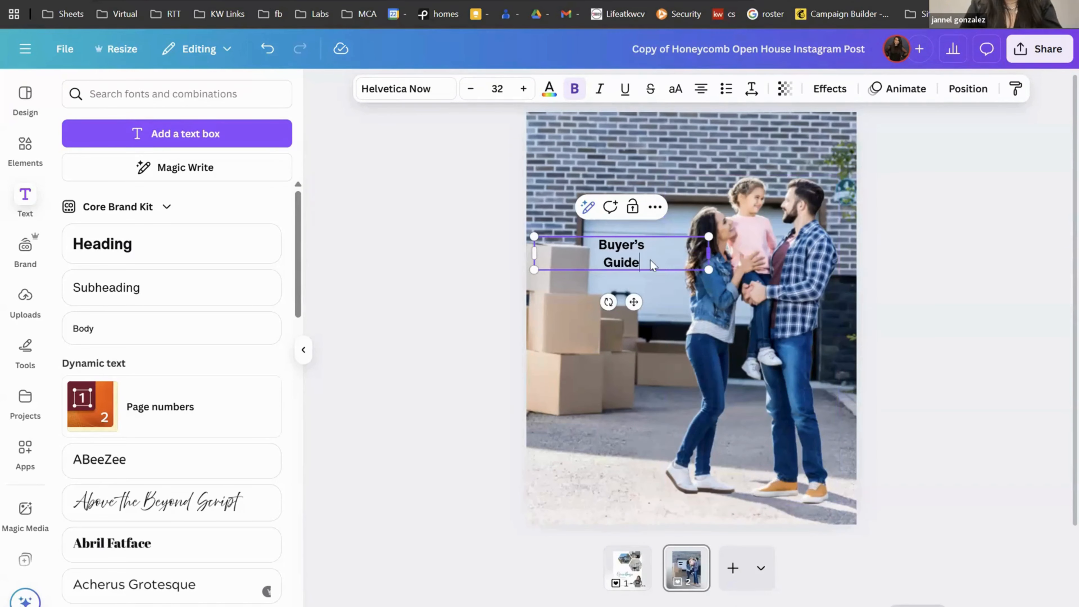
{"action": "left_click_drag", "start_coordinate": [708, 253], "coordinate": [796, 135]}
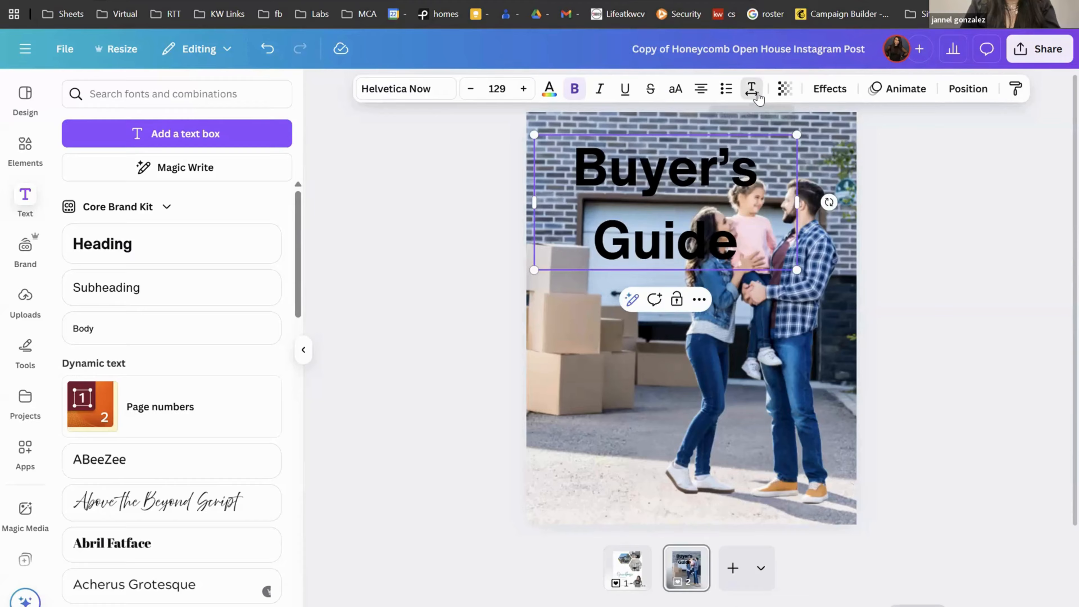
Step: Set the heading's line spacing to 0.82, left-align it, and enlarge it to font size 150
{"action": "left_click", "coordinate": [751, 88]}
{"action": "left_click_drag", "start_coordinate": [727, 197], "coordinate": [697, 195]}
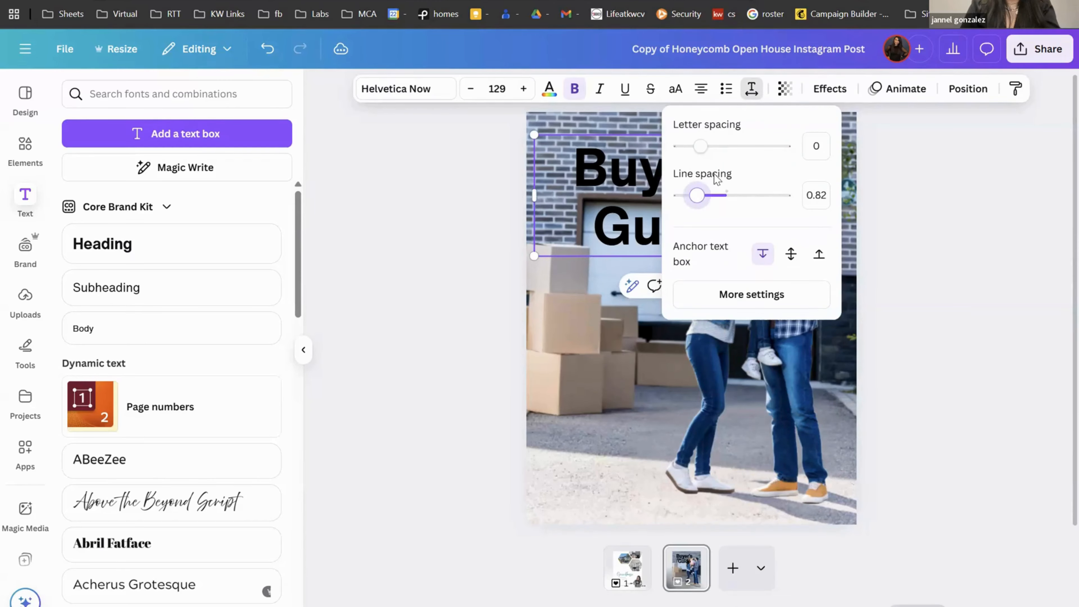
{"action": "left_click", "coordinate": [702, 94]}
{"action": "left_click", "coordinate": [701, 95]}
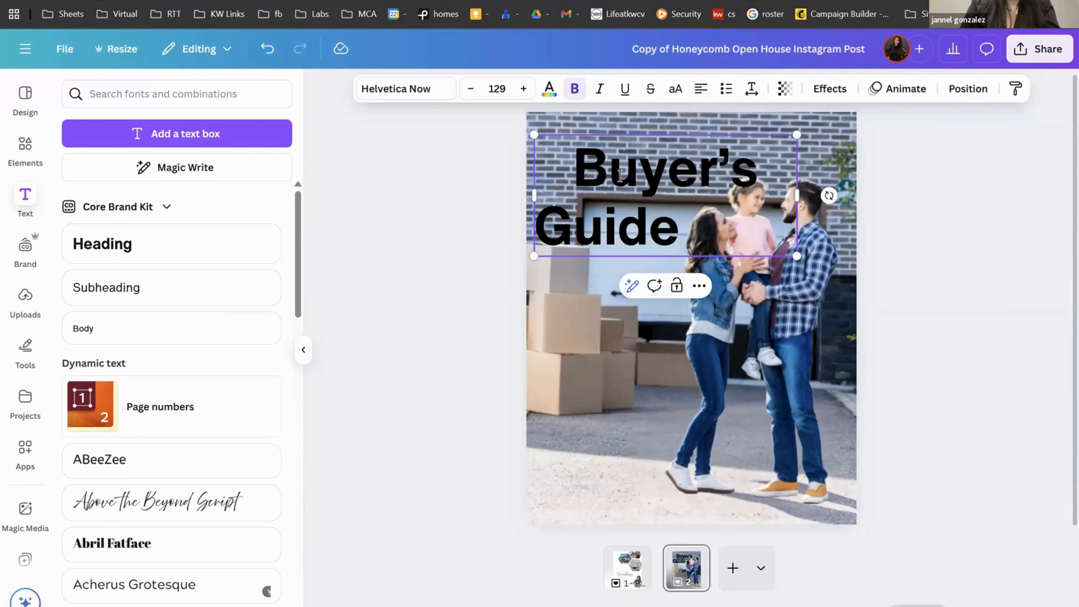
{"action": "left_click", "coordinate": [701, 89]}
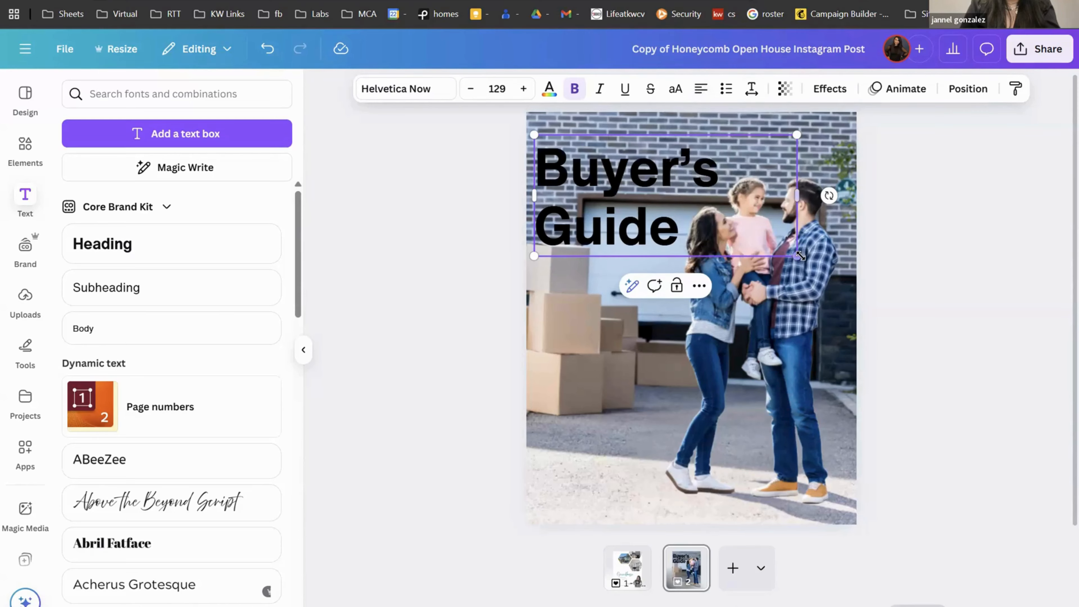
{"action": "left_click_drag", "start_coordinate": [815, 268], "coordinate": [835, 294]}
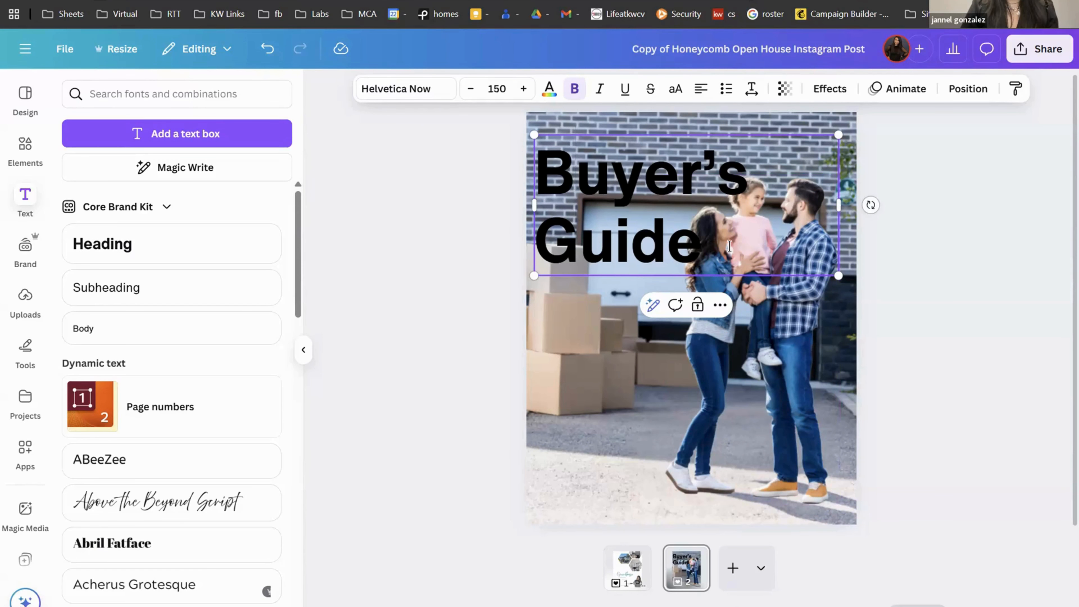
{"action": "left_click_drag", "start_coordinate": [728, 246], "coordinate": [538, 157]}
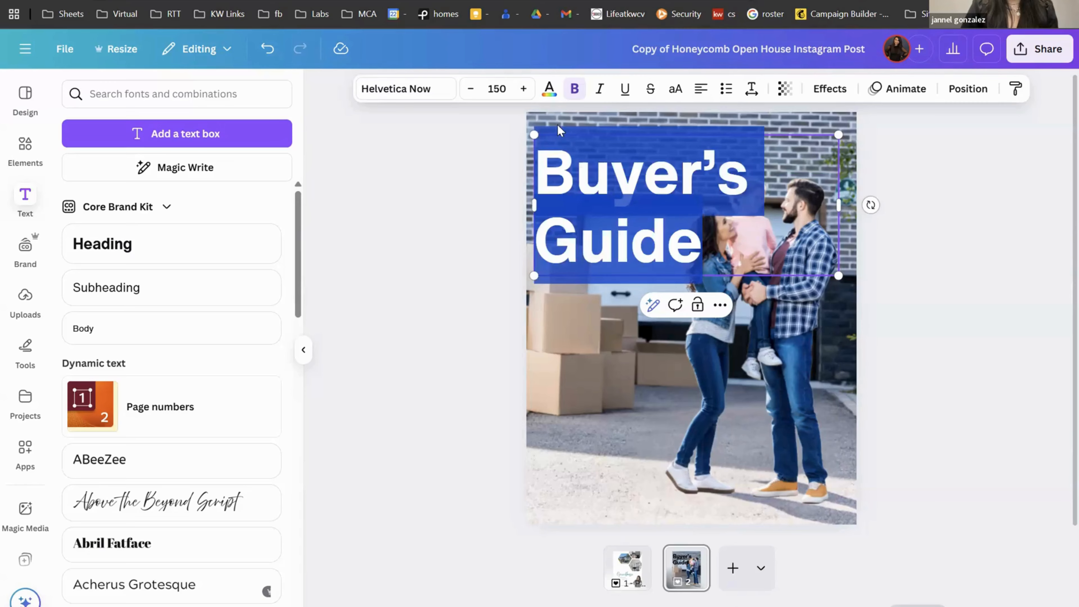
Step: Make the Buyer's Guide heading white with a Lift effect at intensity 100
{"action": "left_click", "coordinate": [549, 89]}
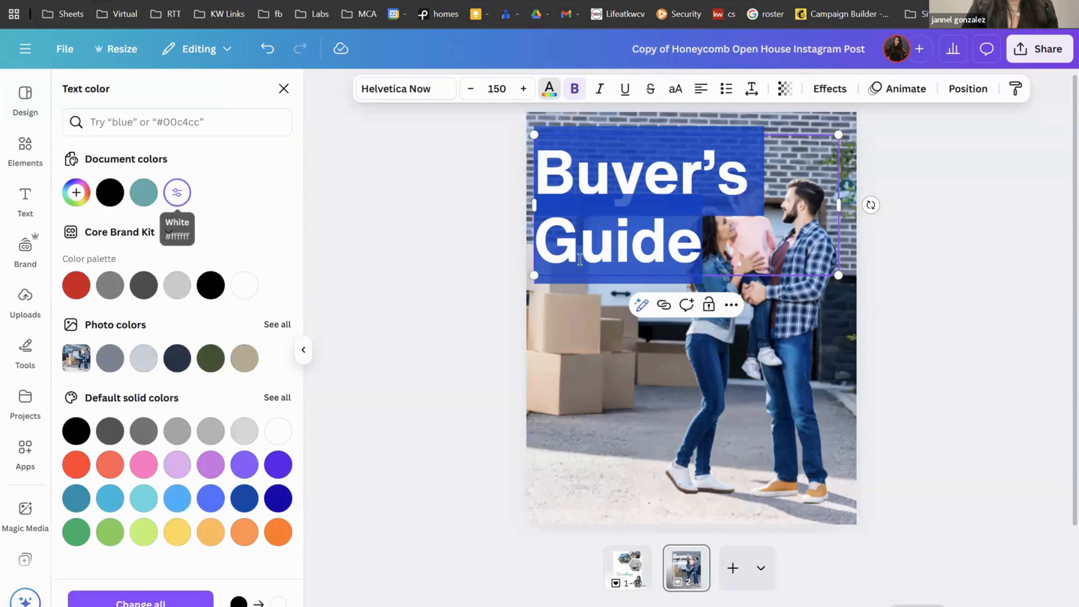
{"action": "left_click", "coordinate": [509, 342]}
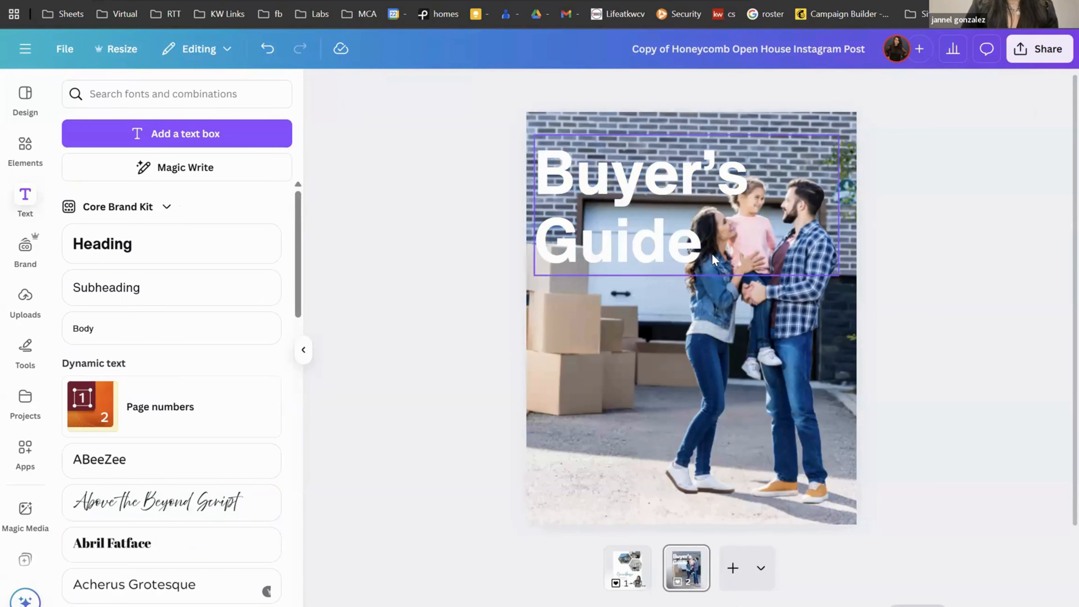
{"action": "left_click", "coordinate": [686, 238]}
{"action": "left_click_drag", "start_coordinate": [605, 216], "coordinate": [544, 162]}
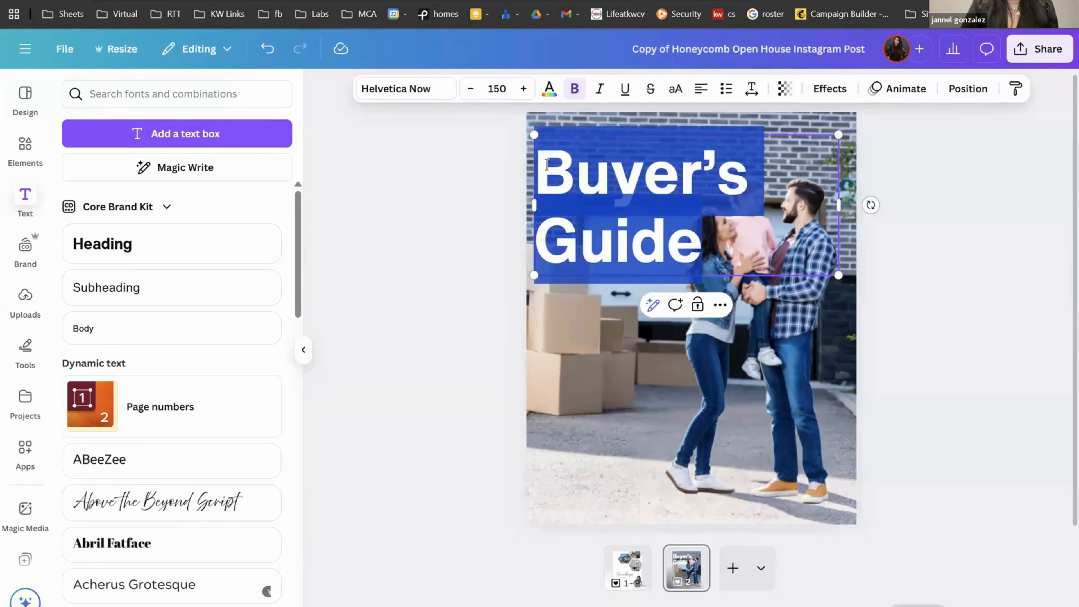
{"action": "left_click", "coordinate": [829, 88]}
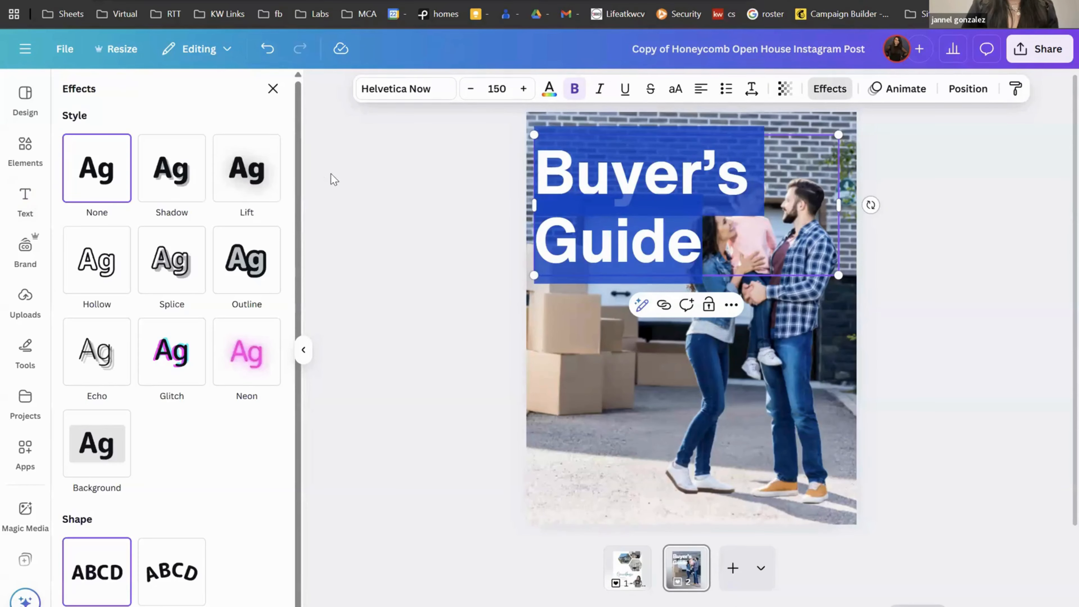
{"action": "left_click", "coordinate": [262, 190]}
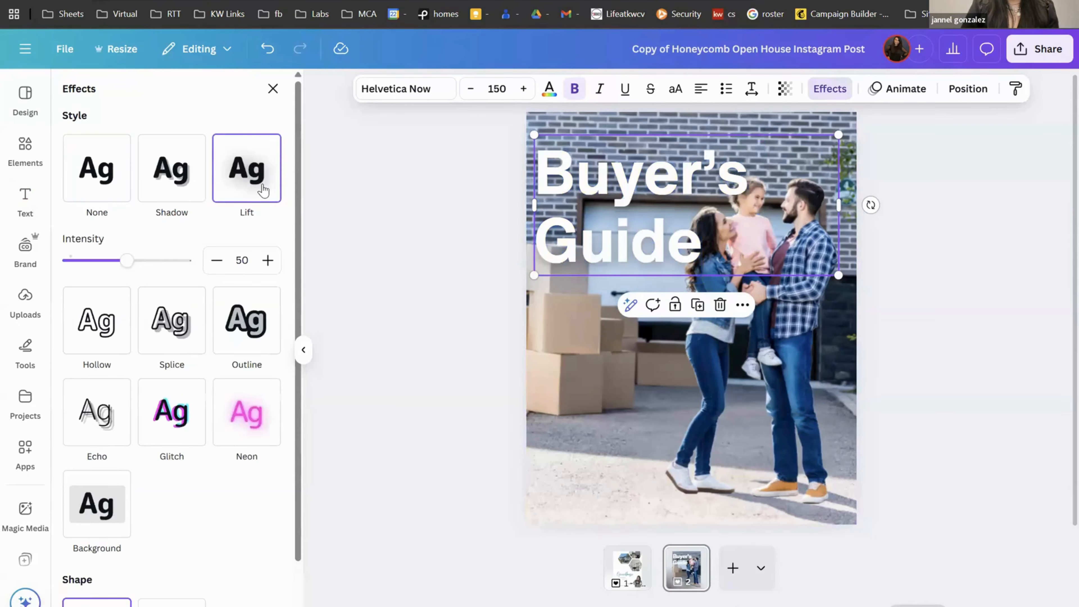
{"action": "left_click_drag", "start_coordinate": [127, 260], "coordinate": [170, 260]}
{"action": "left_click_drag", "start_coordinate": [241, 275], "coordinate": [267, 282]}
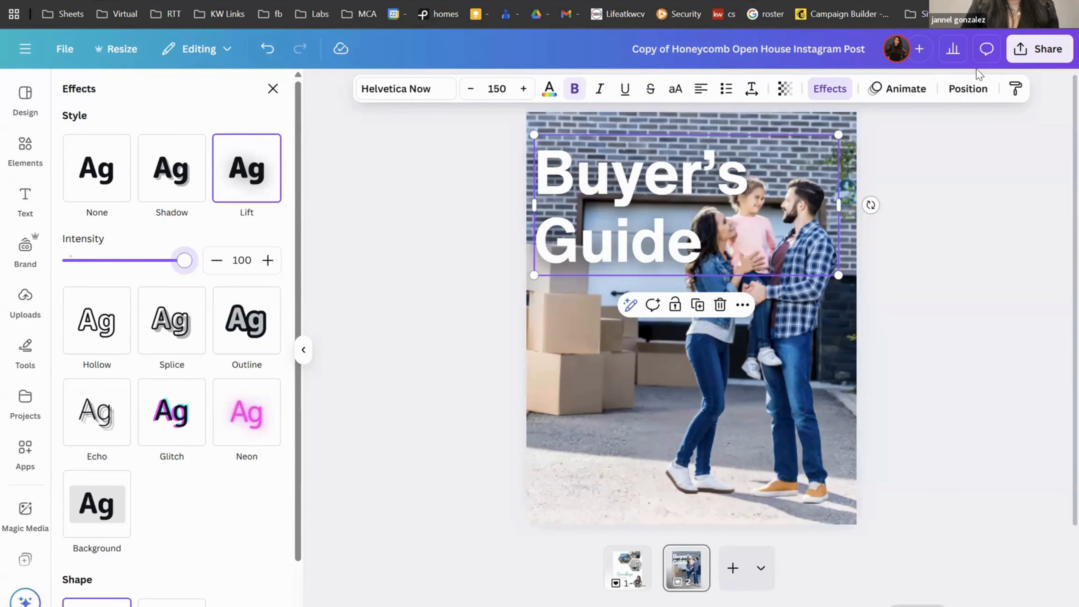
Step: Send the heading backward behind the family cutout and shrink it slightly to size 145
{"action": "left_click", "coordinate": [972, 89]}
{"action": "left_click", "coordinate": [268, 164]}
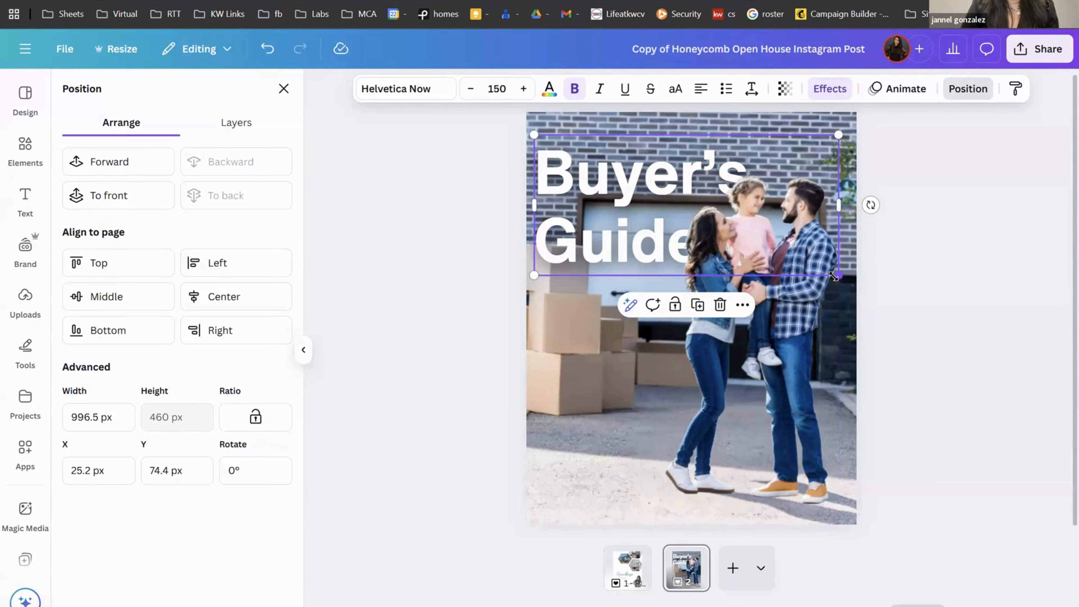
{"action": "left_click_drag", "start_coordinate": [833, 276], "coordinate": [823, 275]}
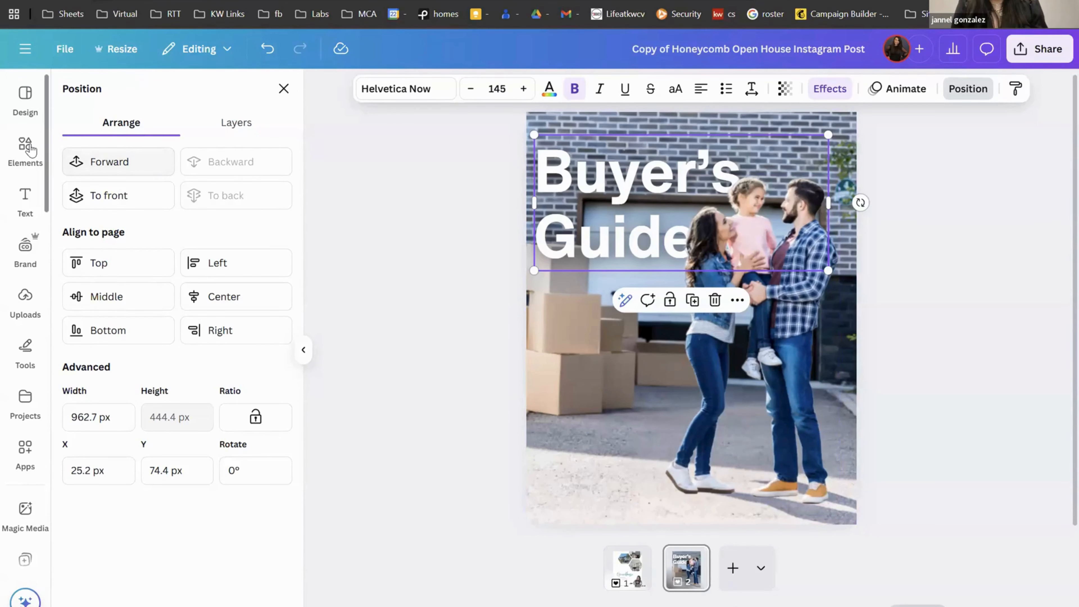
Step: Add a black square, stretch it over the whole page, and set its transparency to about 51
{"action": "left_click", "coordinate": [27, 148]}
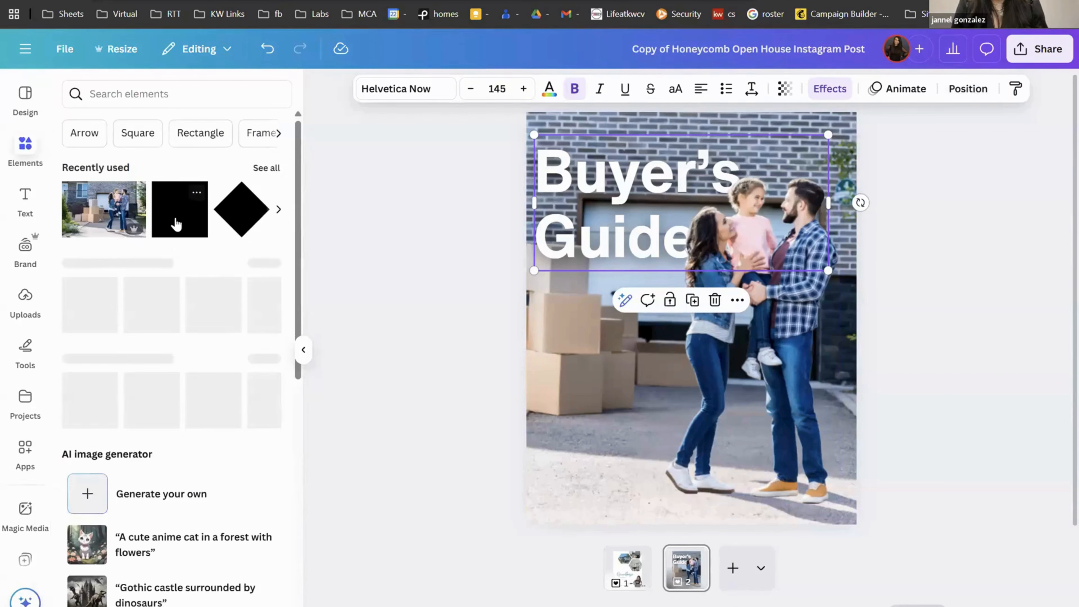
{"action": "left_click", "coordinate": [176, 224]}
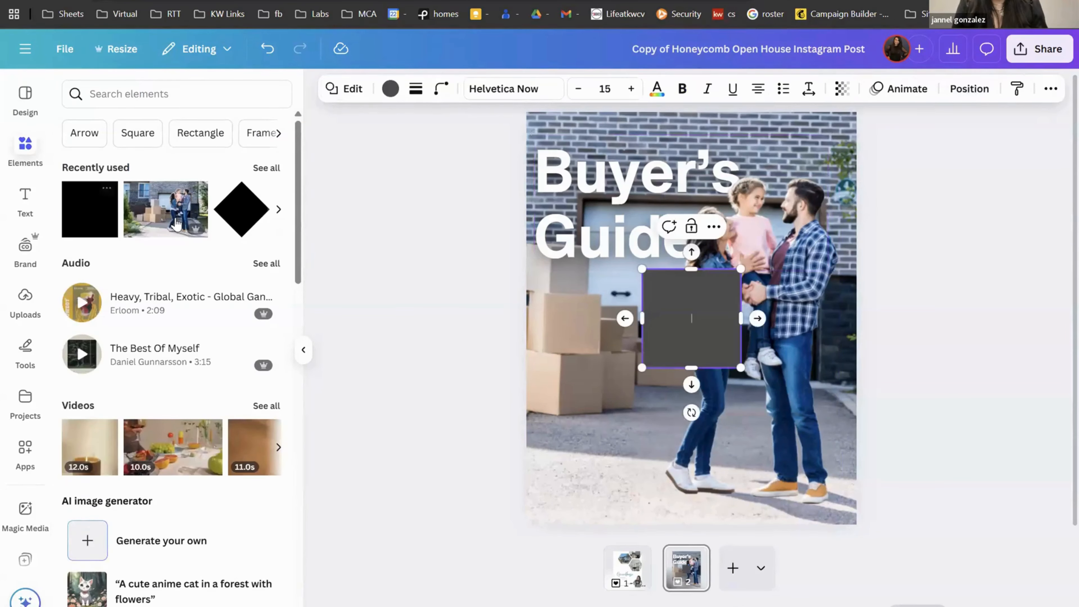
{"action": "left_click", "coordinate": [390, 89]}
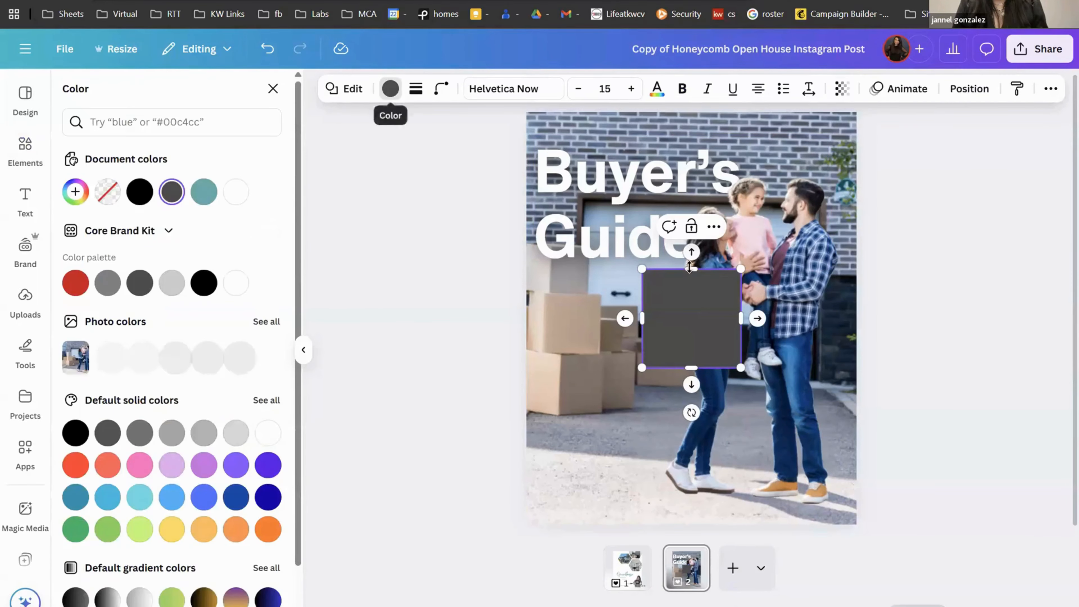
{"action": "left_click", "coordinate": [139, 192]}
{"action": "left_click_drag", "start_coordinate": [642, 269], "coordinate": [518, 101]}
{"action": "left_click_drag", "start_coordinate": [738, 373], "coordinate": [876, 525]}
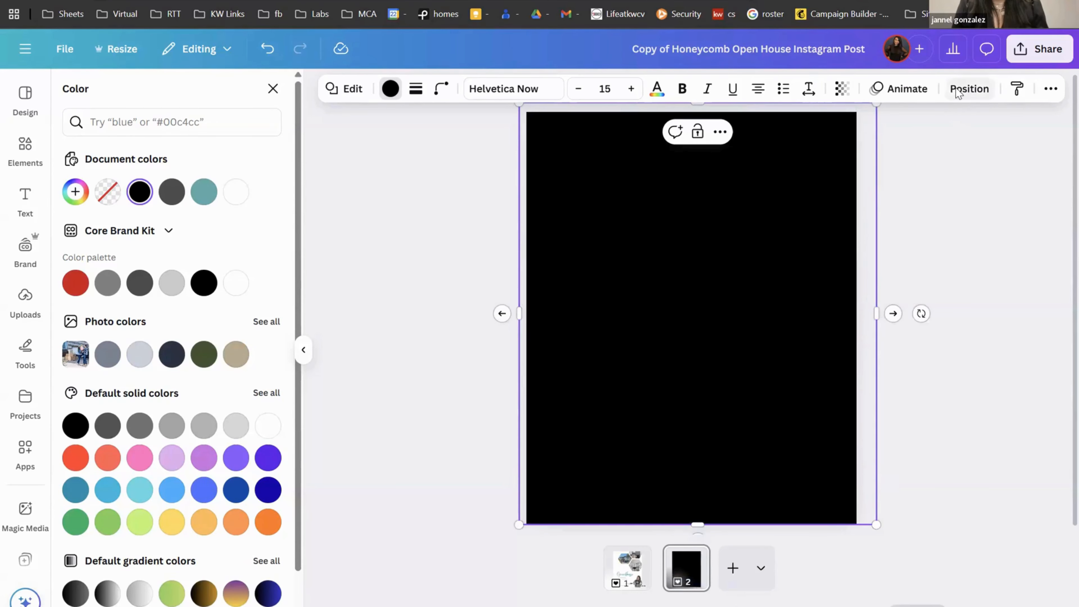
{"action": "left_click", "coordinate": [841, 85]}
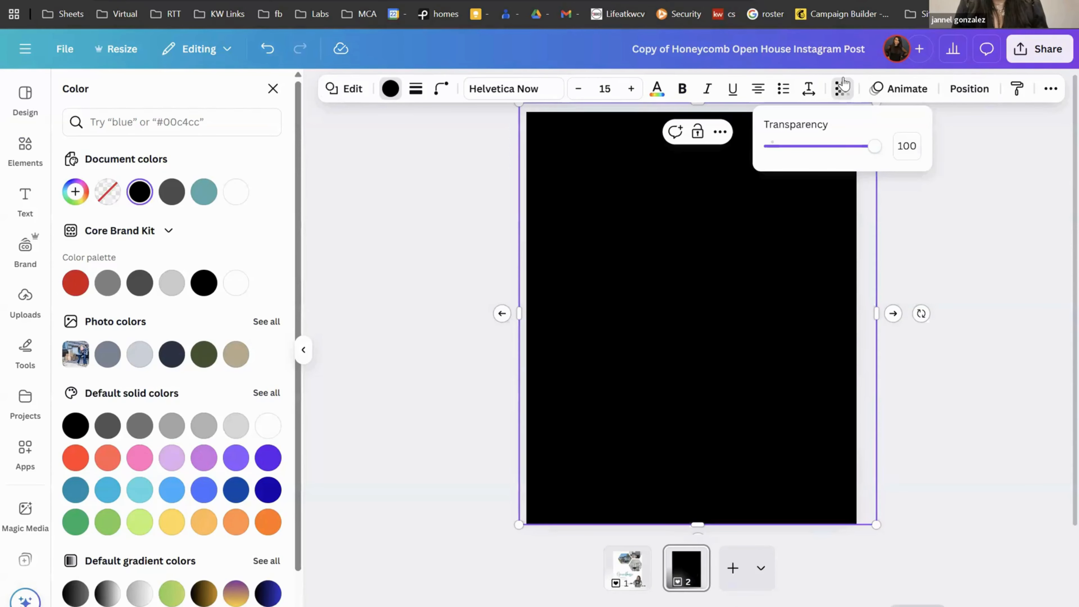
{"action": "left_click_drag", "start_coordinate": [865, 149], "coordinate": [824, 157]}
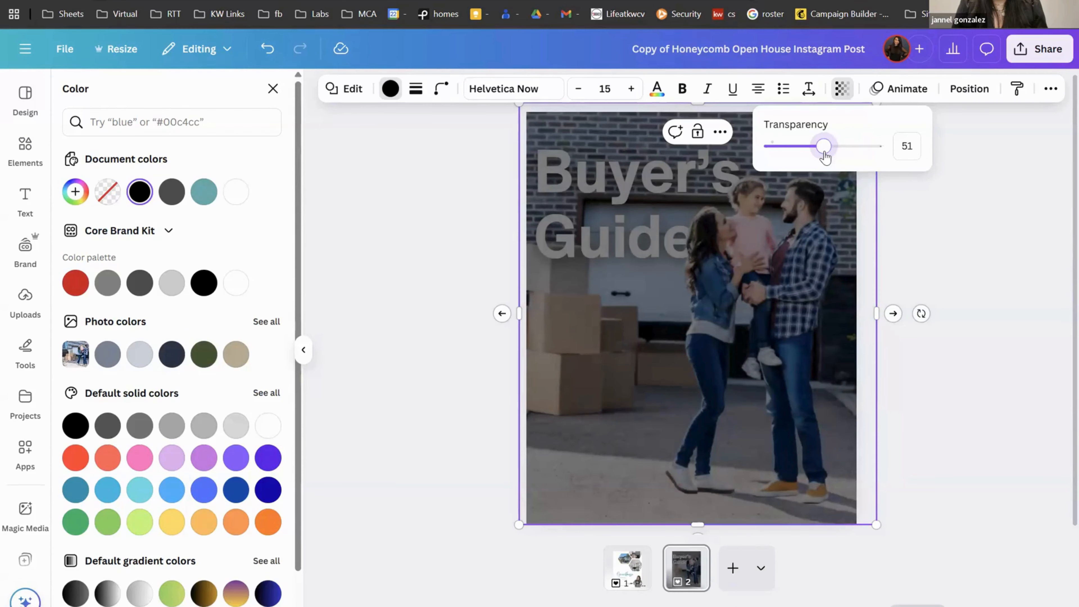
{"action": "left_click", "coordinate": [968, 90]}
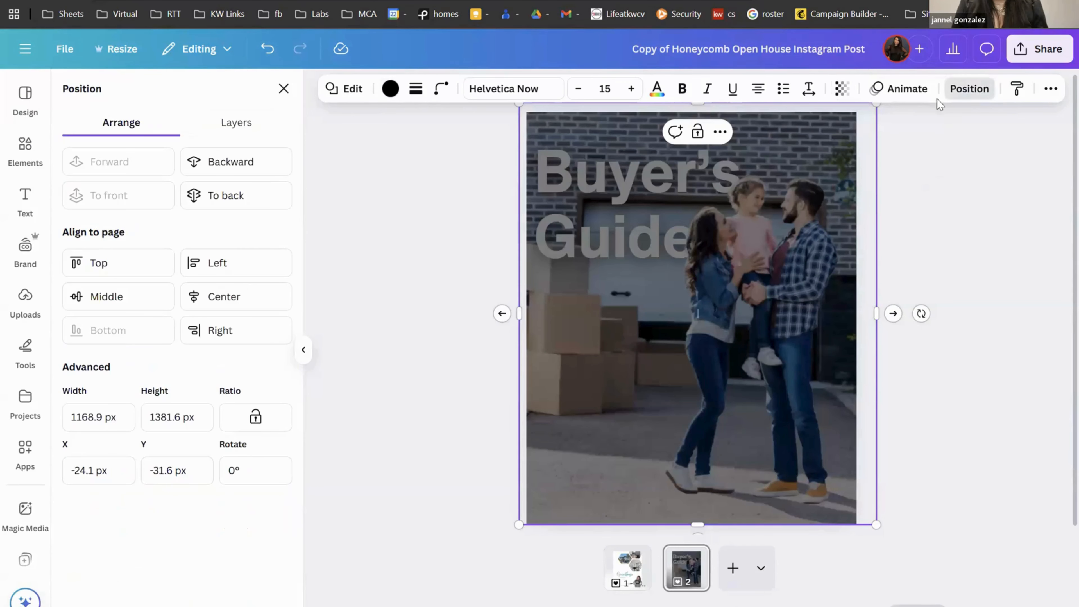
Step: Send the black overlay backward twice, behind both the family cutout and the heading
{"action": "left_click", "coordinate": [274, 161]}
{"action": "left_click", "coordinate": [276, 158]}
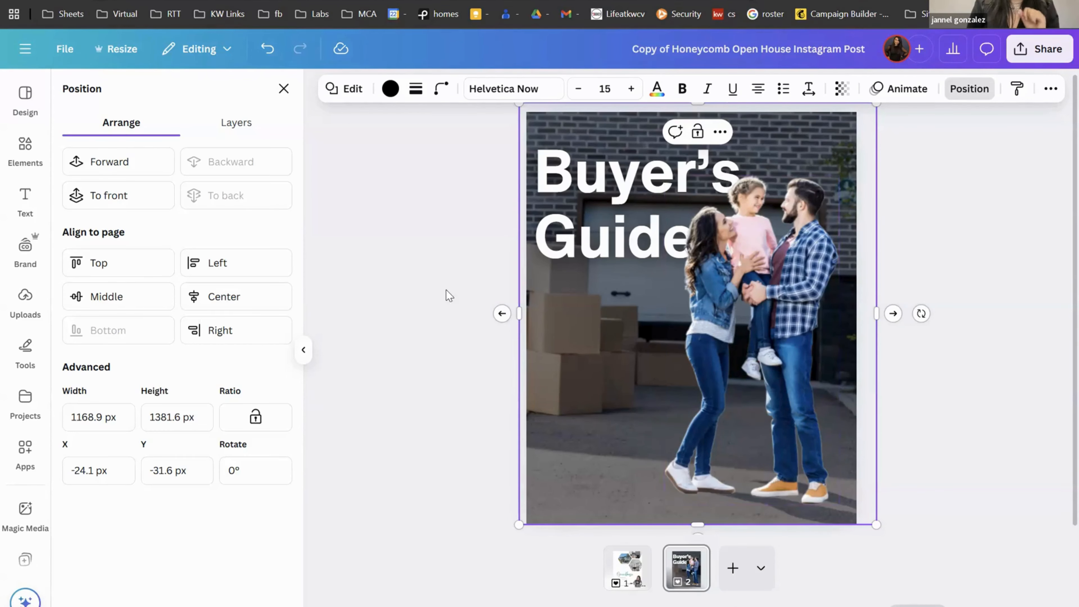
Step: Browse the family photo's Magic Studio tools to Magic Expand, then switch to the flyer template tab
{"action": "left_click", "coordinate": [761, 360]}
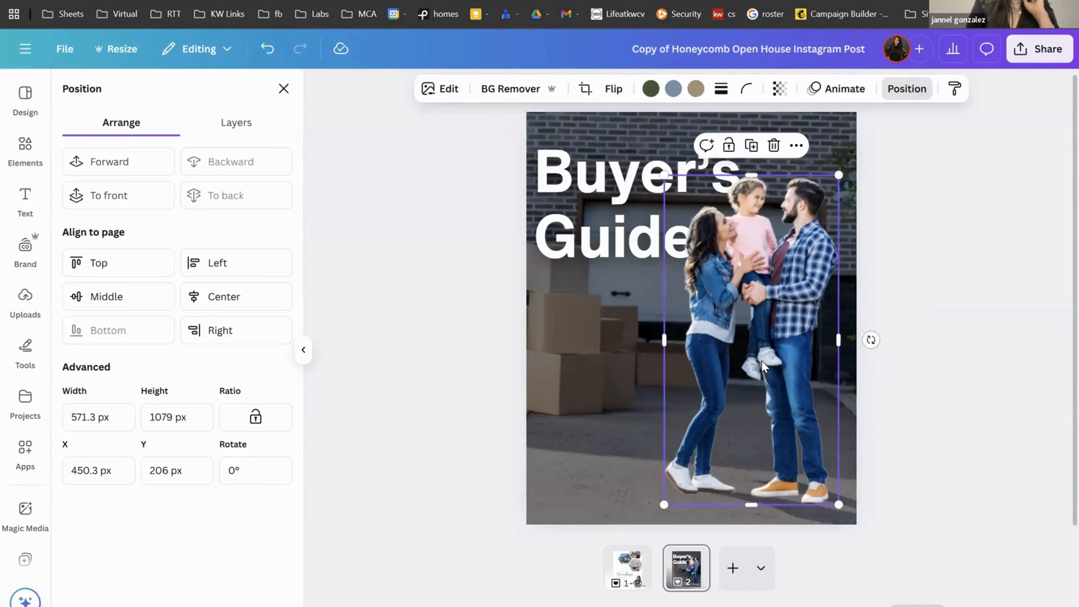
{"action": "left_click", "coordinate": [441, 88]}
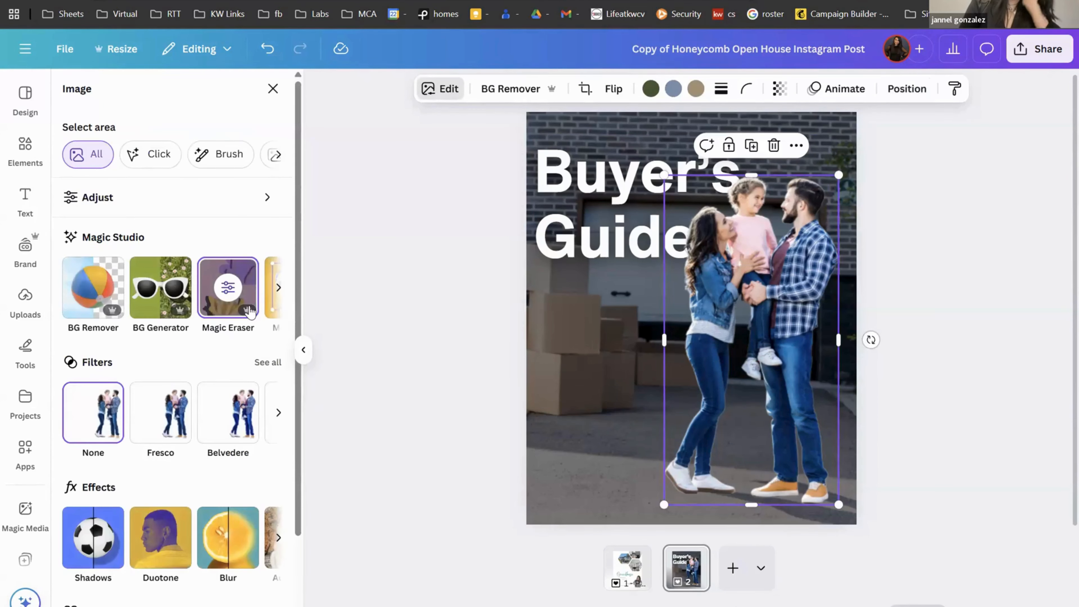
{"action": "left_click", "coordinate": [277, 289]}
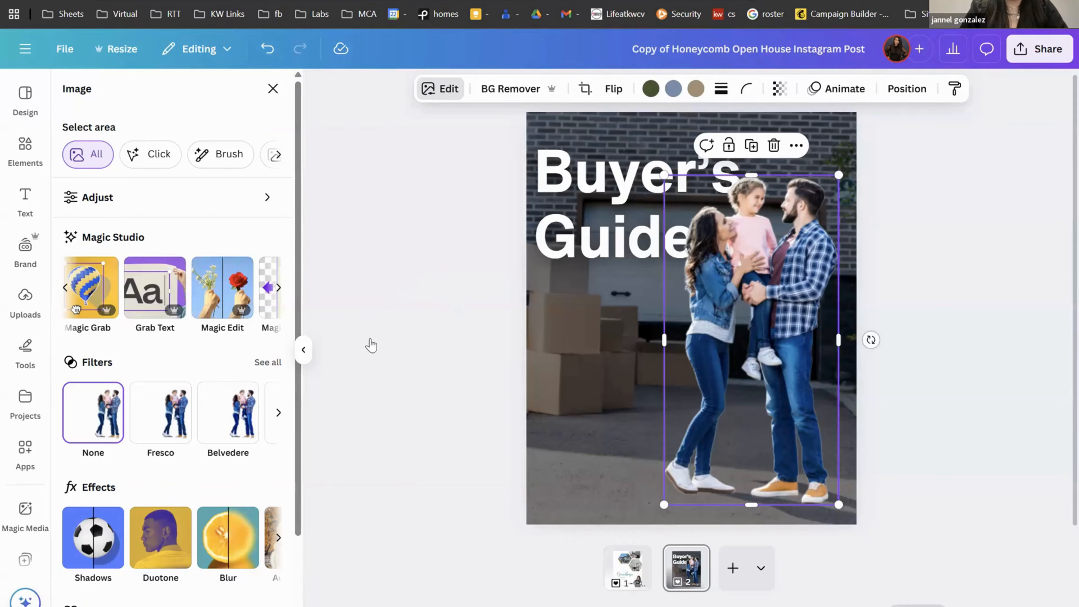
{"action": "left_click", "coordinate": [278, 289]}
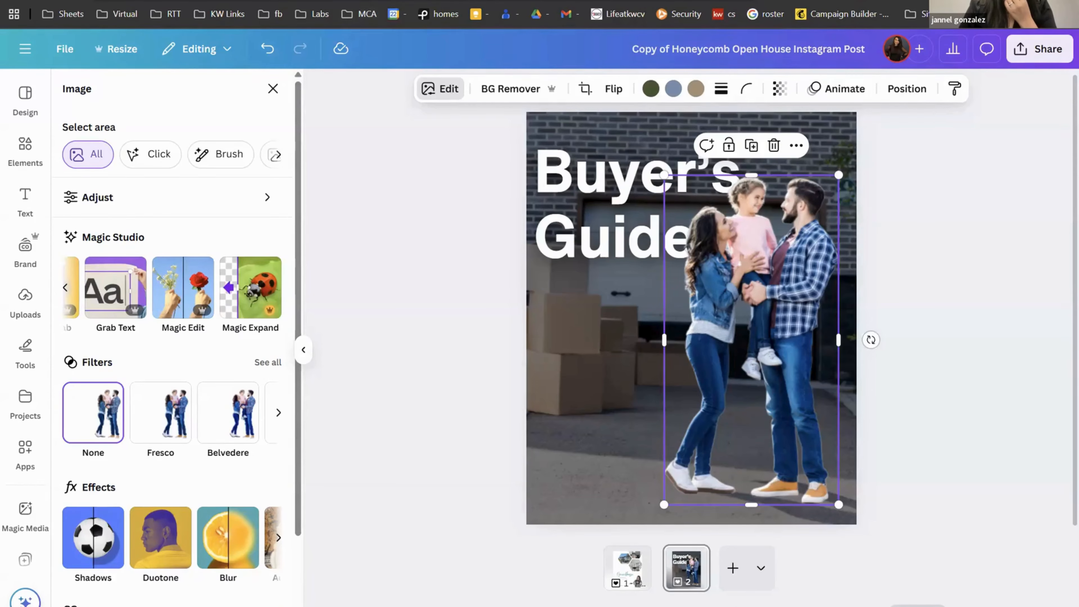
{"action": "left_click", "coordinate": [336, 1]}
Step: Cycle through the open Canva browser tabs to the mobile video design tab
{"action": "left_click", "coordinate": [336, 1]}
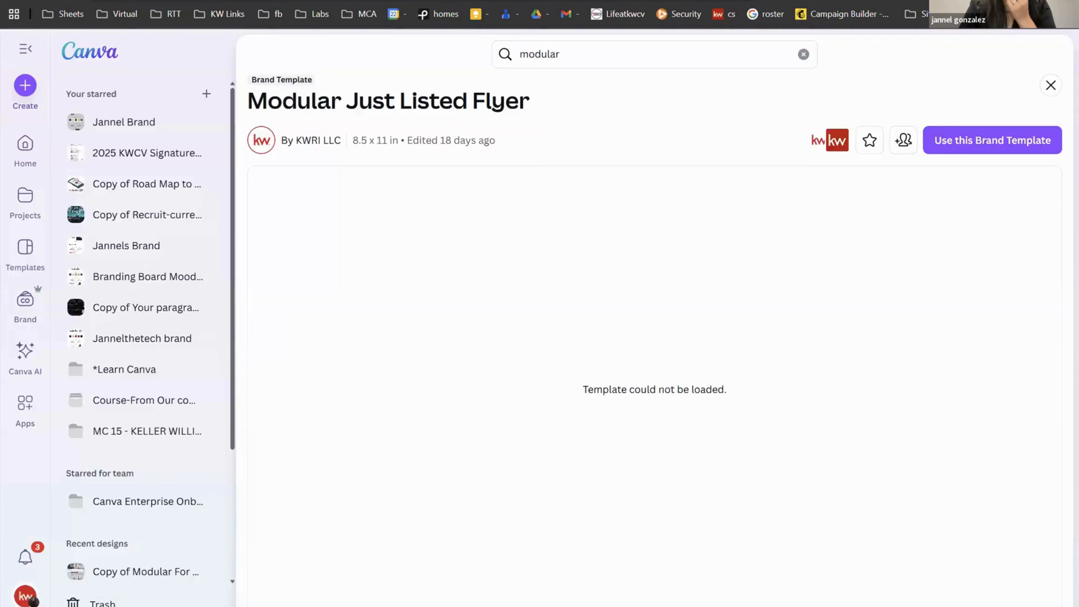
{"action": "left_click", "coordinate": [335, 1]}
{"action": "left_click", "coordinate": [336, 1]}
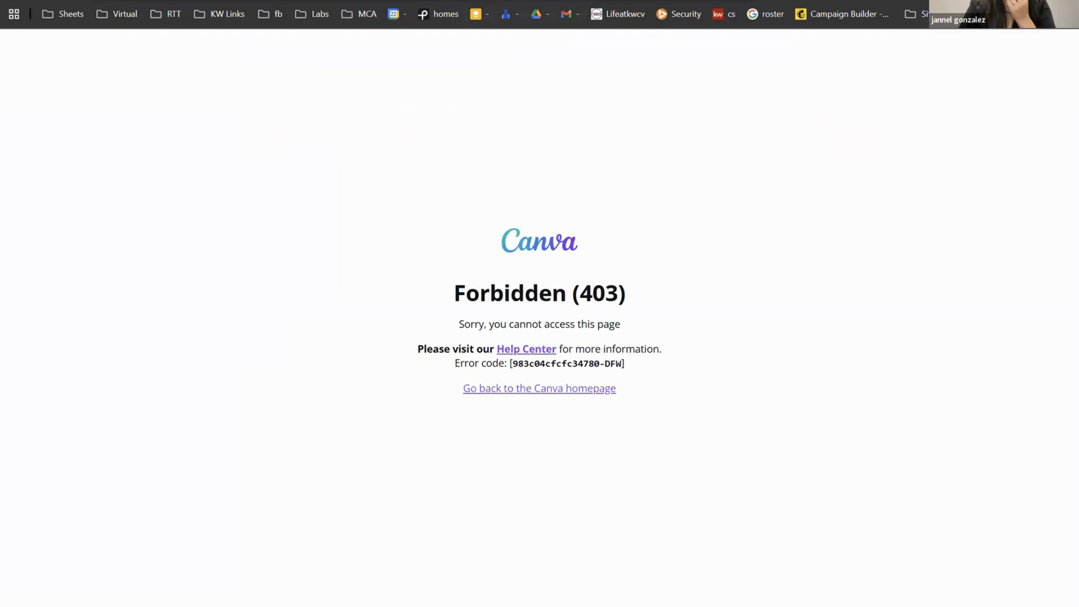
{"action": "left_click", "coordinate": [336, 1]}
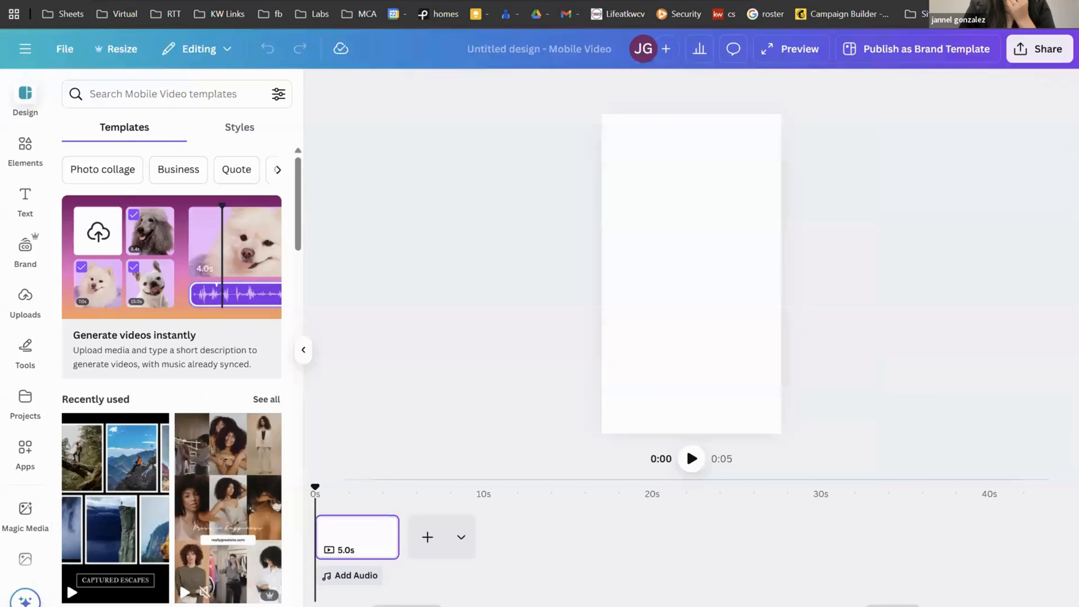
Step: Close the mobile video, Canva home, Honeycomb template and Modular For Sale Flyer tabs
{"action": "key", "text": "ctrl+w"}
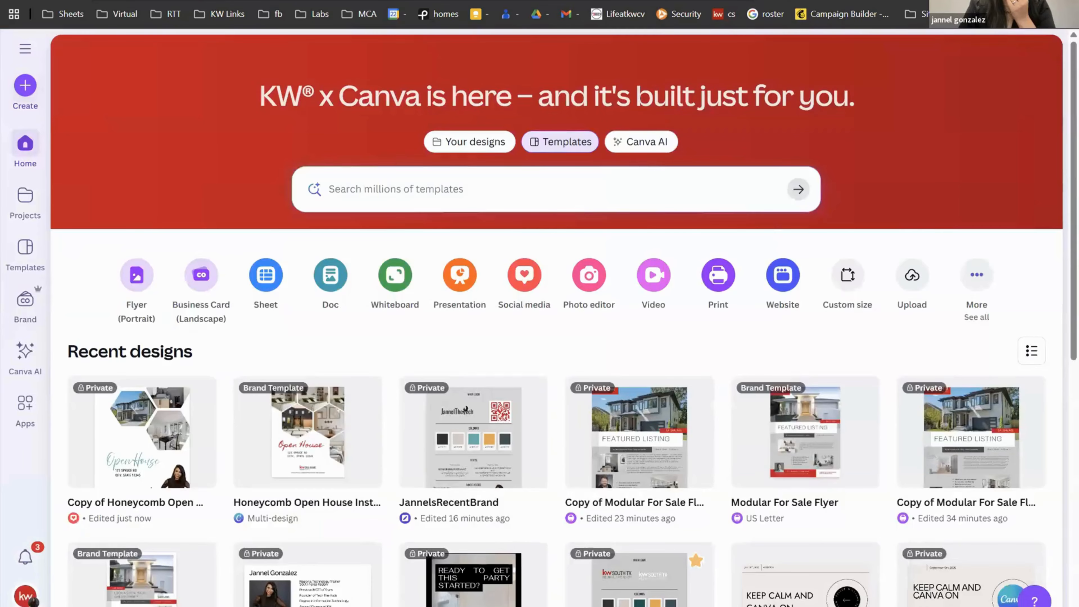
{"action": "key", "text": "ctrl+w"}
{"action": "key", "text": "ctrl+w"}
{"action": "key", "text": "ctrl+w"}
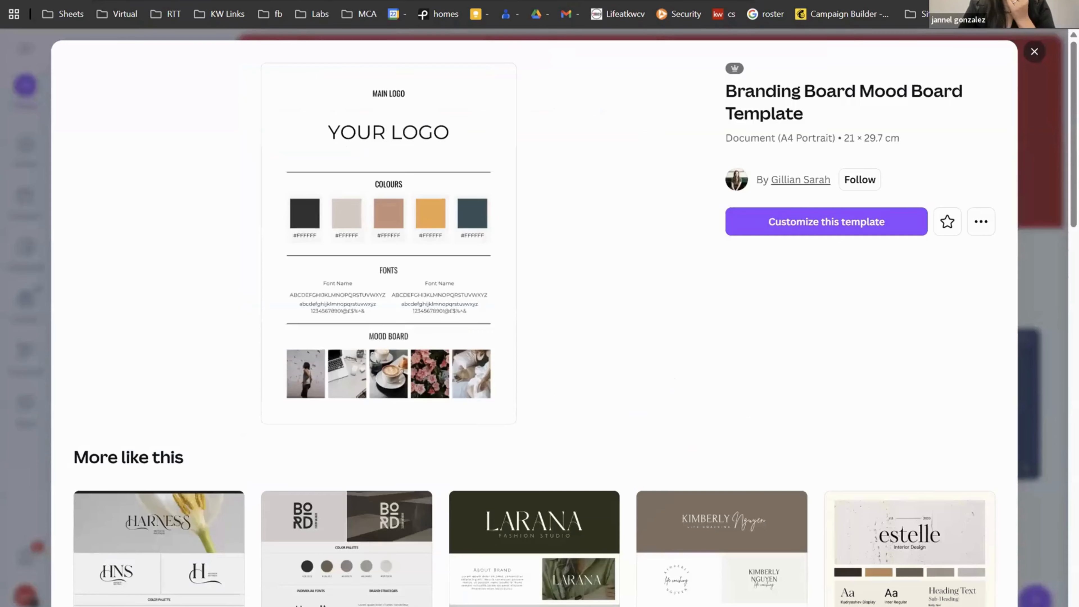
{"action": "key", "text": "ctrl+w"}
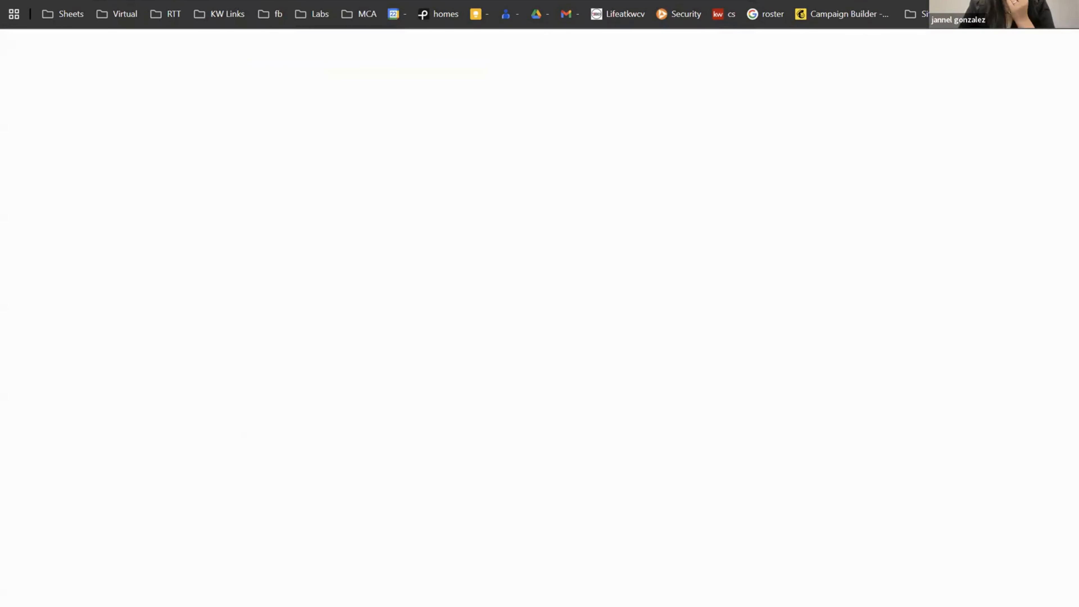
{"action": "key", "text": "ctrl+w"}
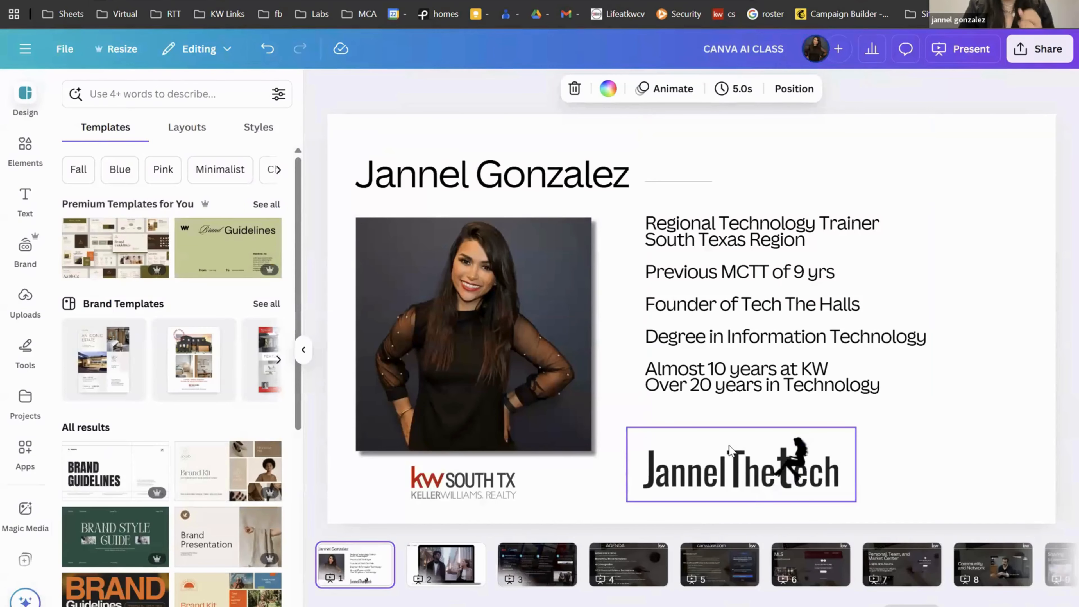
Step: Scroll the page thumbnail strip back and forth to reach the end of the 20-page deck
{"action": "scroll", "coordinate": [830, 562], "scroll_direction": "right", "scroll_amount": 10}
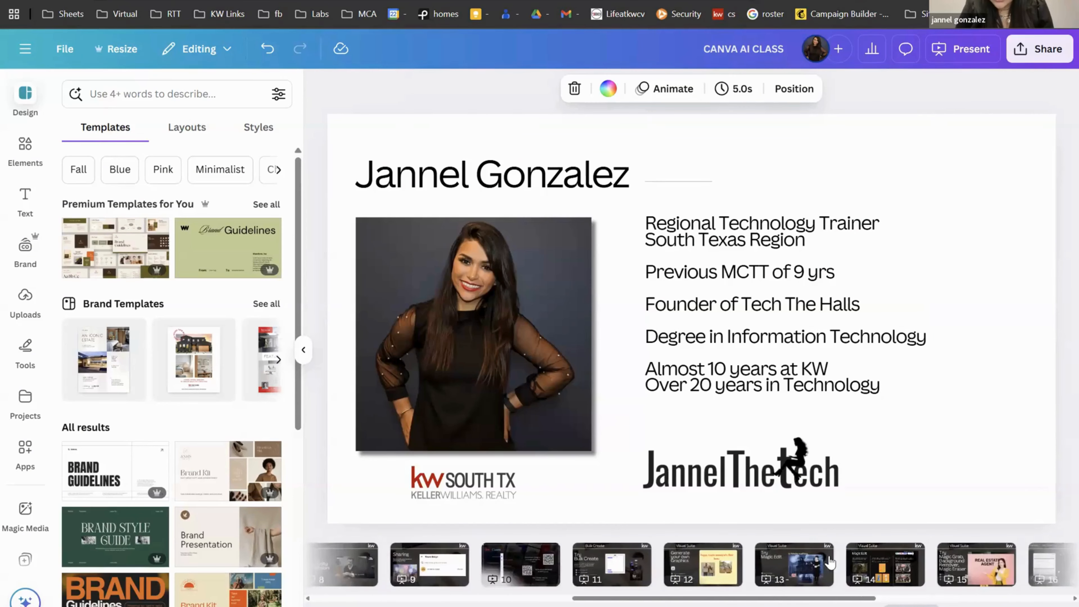
{"action": "scroll", "coordinate": [554, 563], "scroll_direction": "right", "scroll_amount": 1}
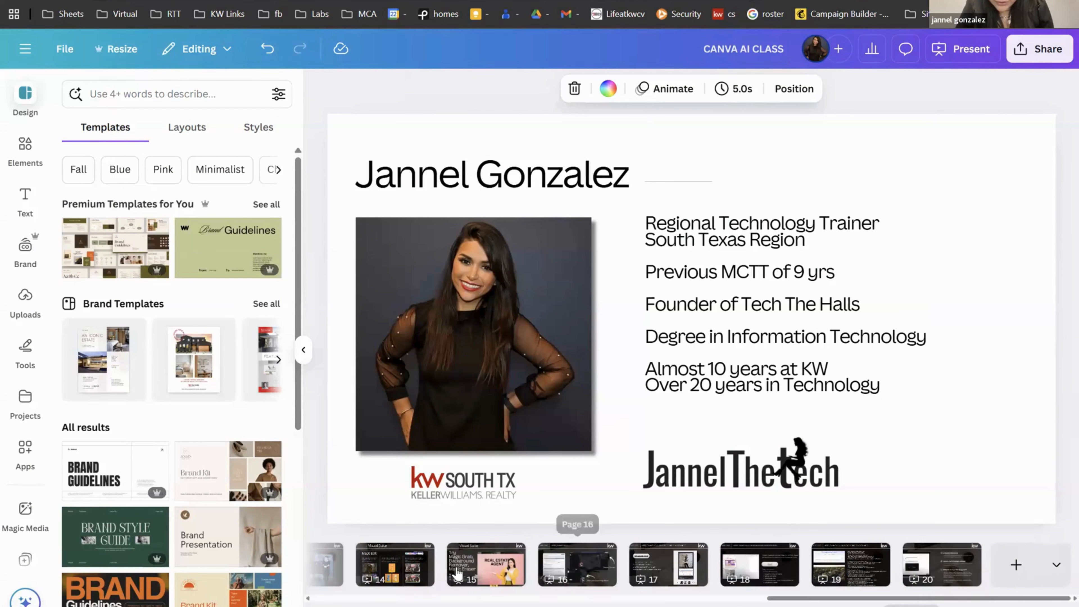
{"action": "scroll", "coordinate": [402, 578], "scroll_direction": "left", "scroll_amount": 3}
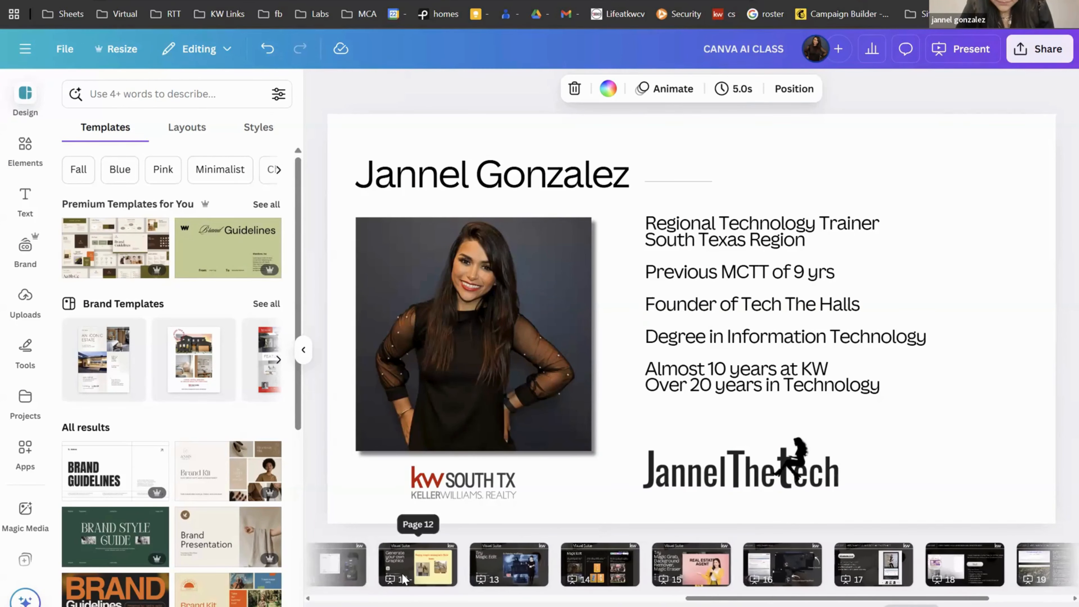
{"action": "scroll", "coordinate": [403, 579], "scroll_direction": "left", "scroll_amount": 2}
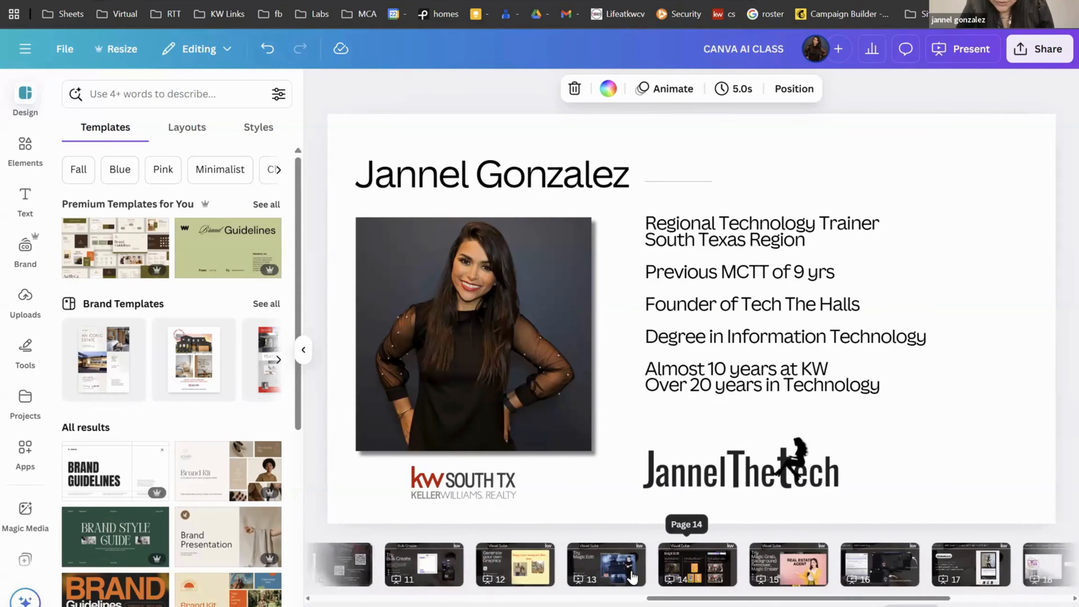
{"action": "scroll", "coordinate": [632, 577], "scroll_direction": "left", "scroll_amount": 3}
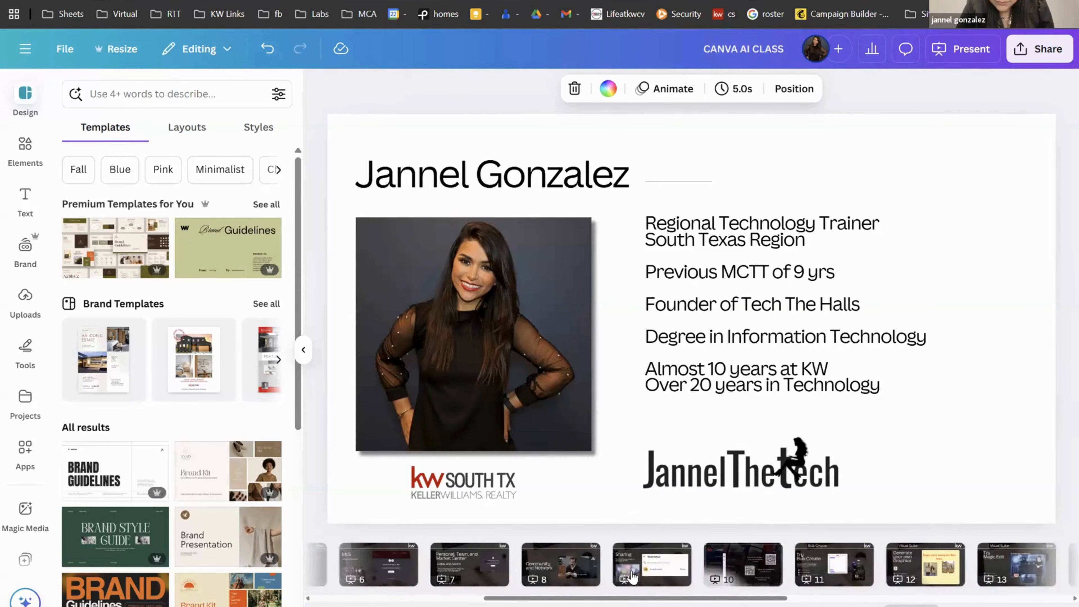
{"action": "scroll", "coordinate": [632, 577], "scroll_direction": "right", "scroll_amount": 3}
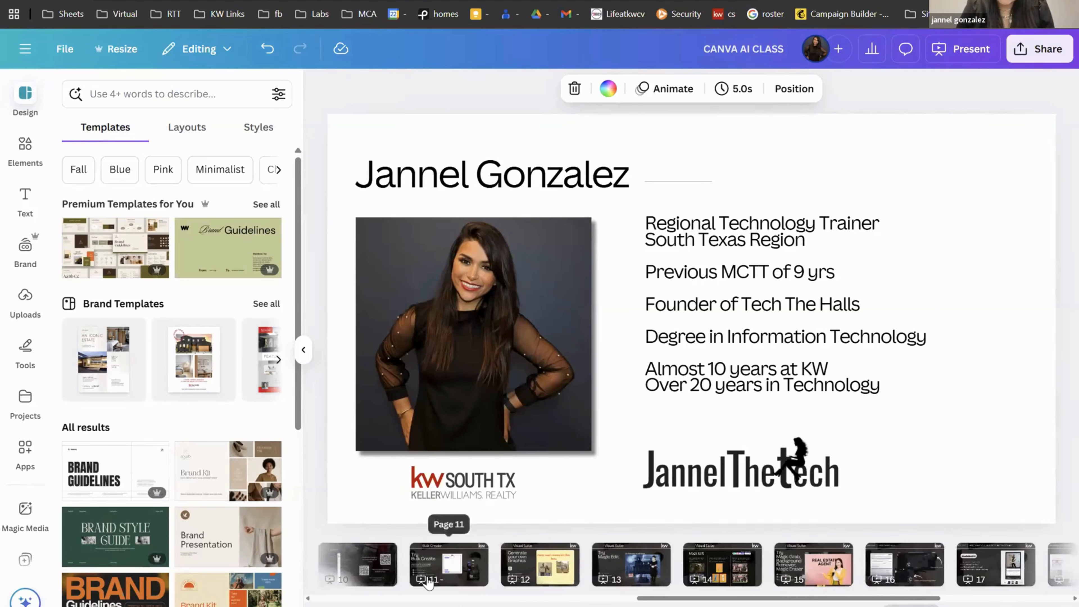
{"action": "scroll", "coordinate": [428, 583], "scroll_direction": "left", "scroll_amount": 2}
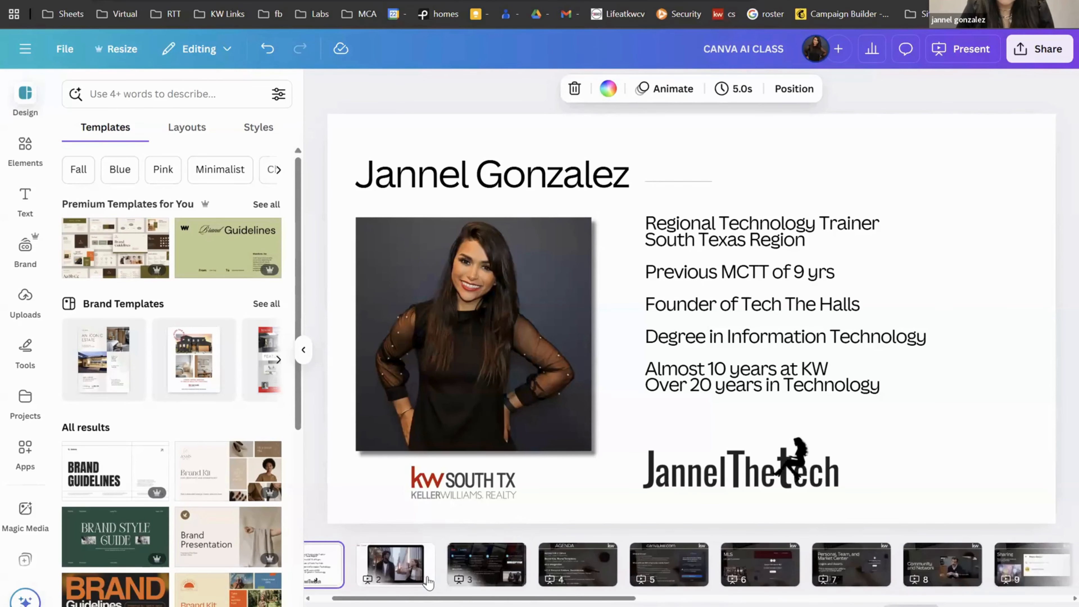
{"action": "scroll", "coordinate": [428, 583], "scroll_direction": "right", "scroll_amount": 10}
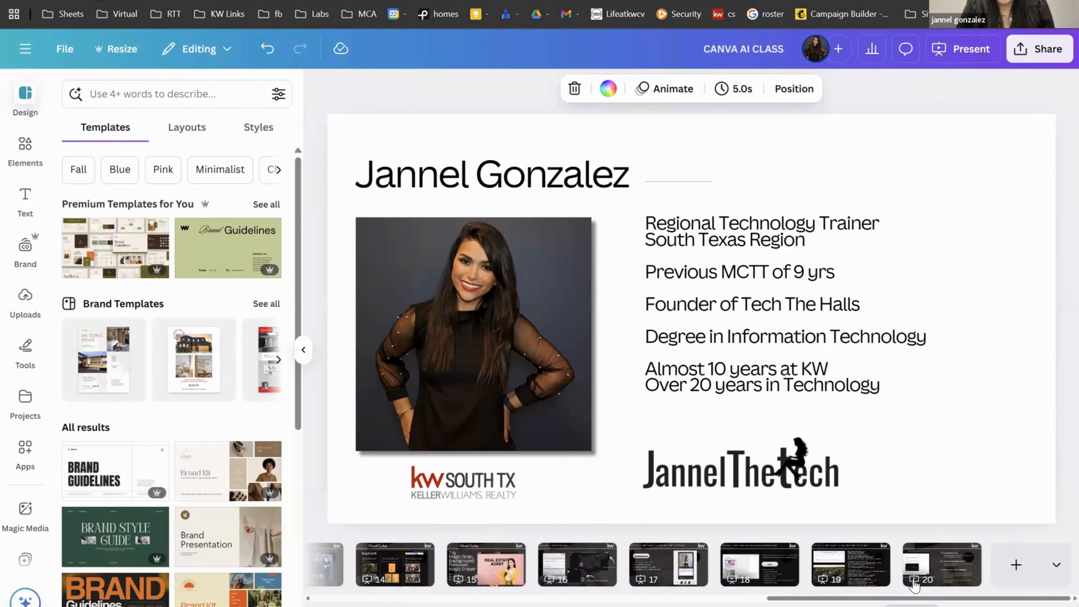
Step: Add a new blank slide at the end and insert the man's headshot from Uploads
{"action": "left_click", "coordinate": [1015, 565]}
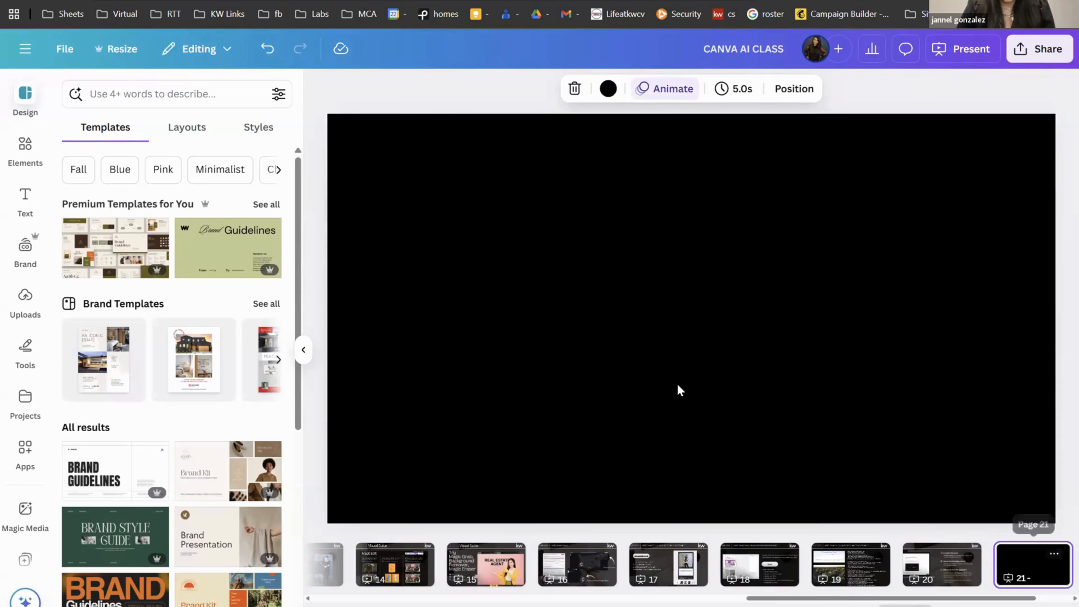
{"action": "left_click", "coordinate": [24, 301]}
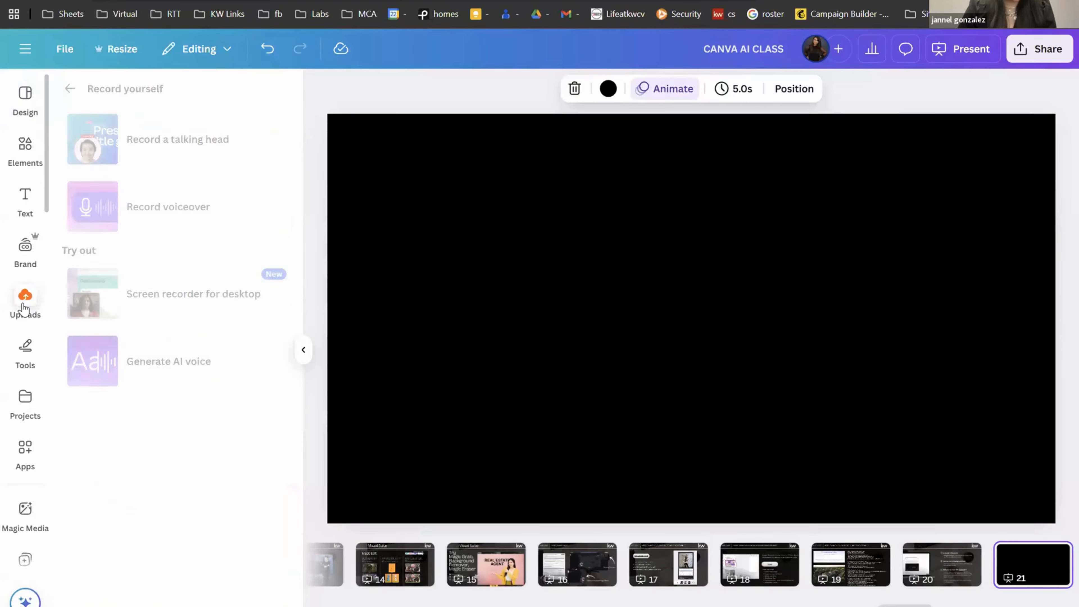
{"action": "left_click", "coordinate": [25, 146]}
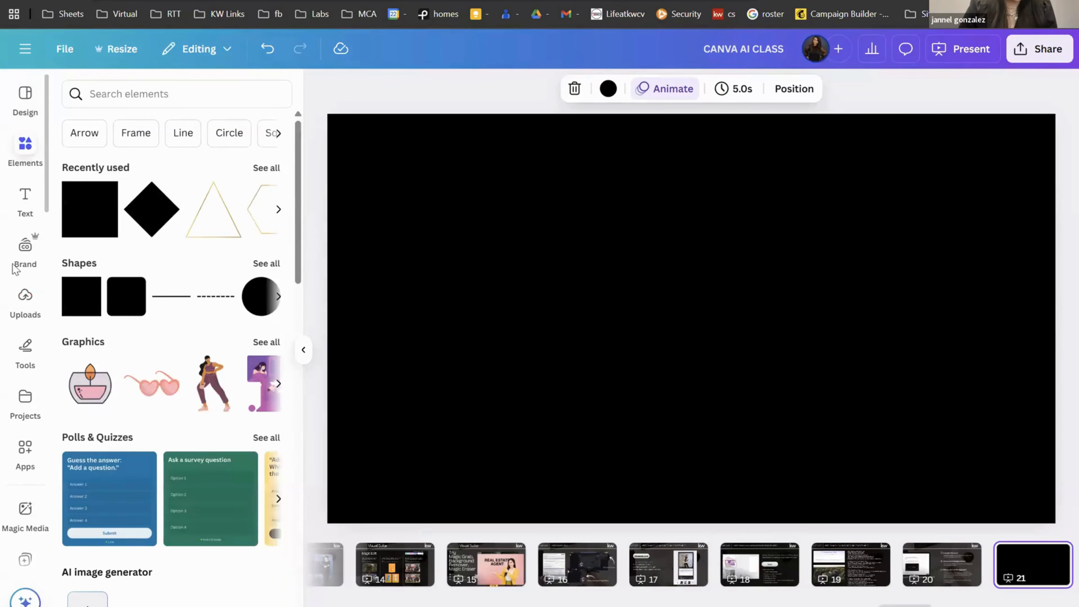
{"action": "left_click", "coordinate": [25, 297]}
{"action": "left_click", "coordinate": [70, 88]}
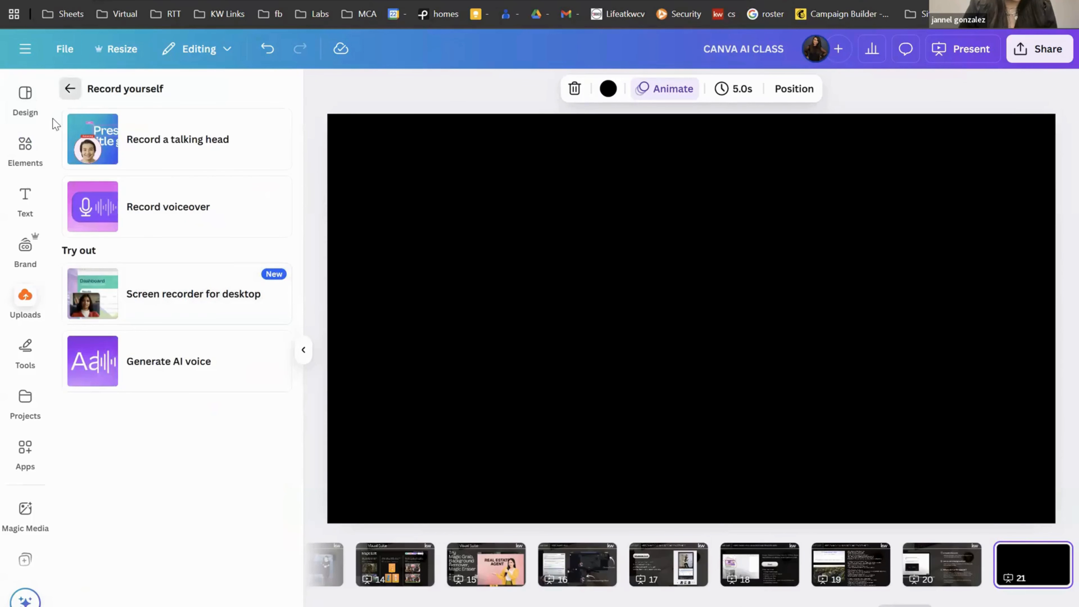
{"action": "left_click", "coordinate": [240, 493]}
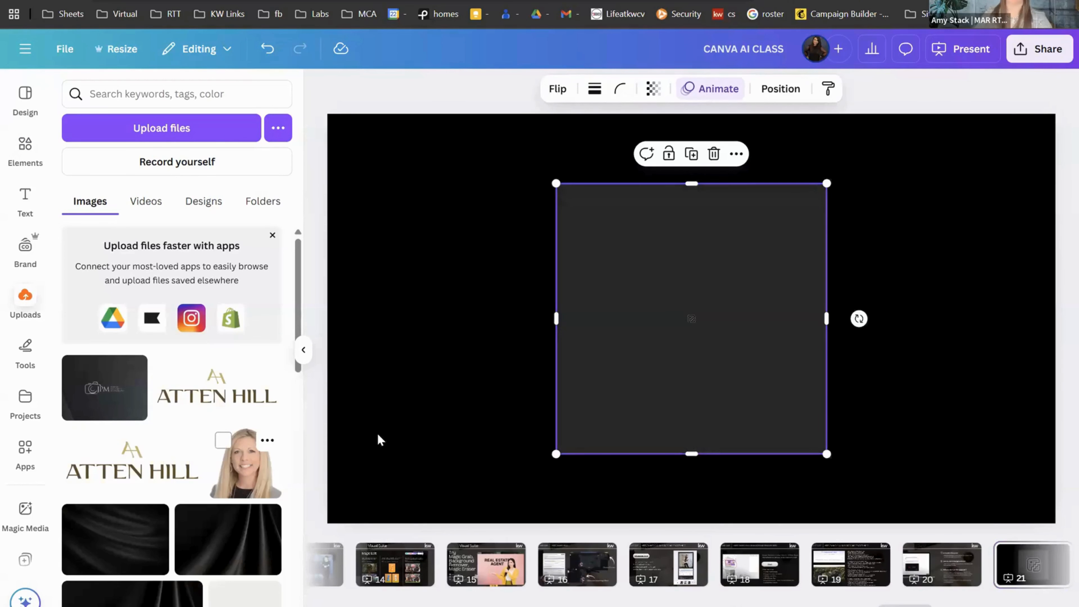
{"action": "scroll", "coordinate": [113, 423], "scroll_direction": "down", "scroll_amount": 1}
{"action": "scroll", "coordinate": [113, 423], "scroll_direction": "down", "scroll_amount": 5}
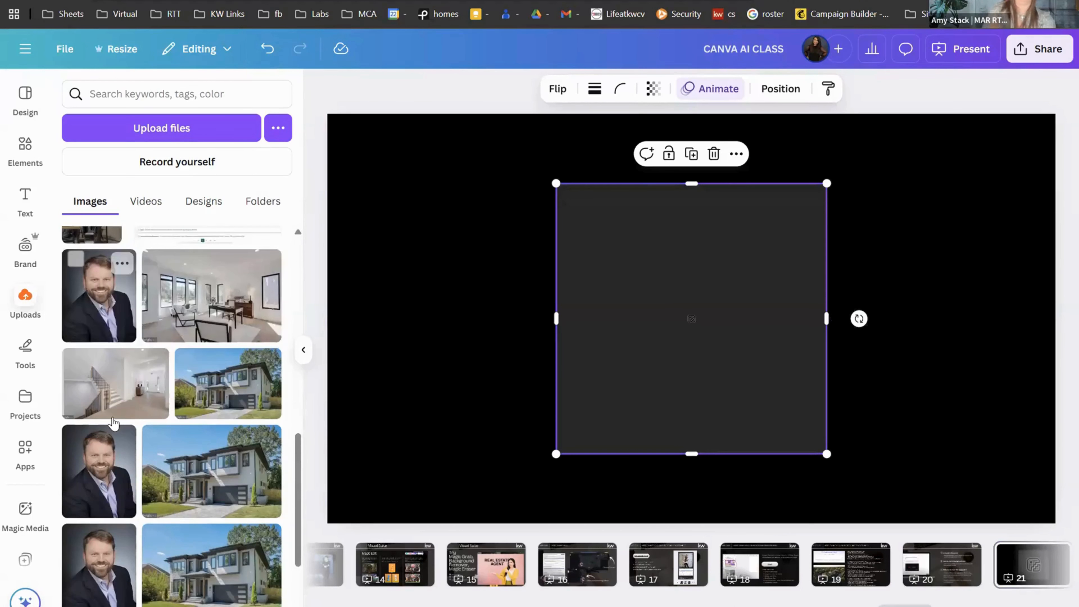
{"action": "left_click", "coordinate": [100, 418]}
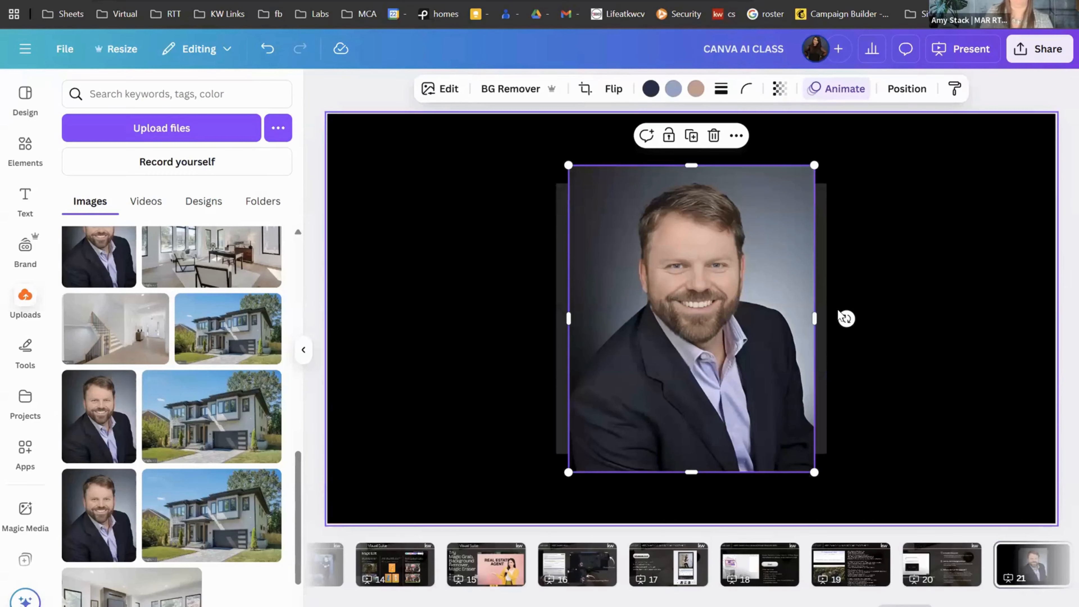
Step: Crop the headshot narrower on both sides, remove its background, and move it to the right edge
{"action": "left_click_drag", "start_coordinate": [814, 318], "coordinate": [774, 319]}
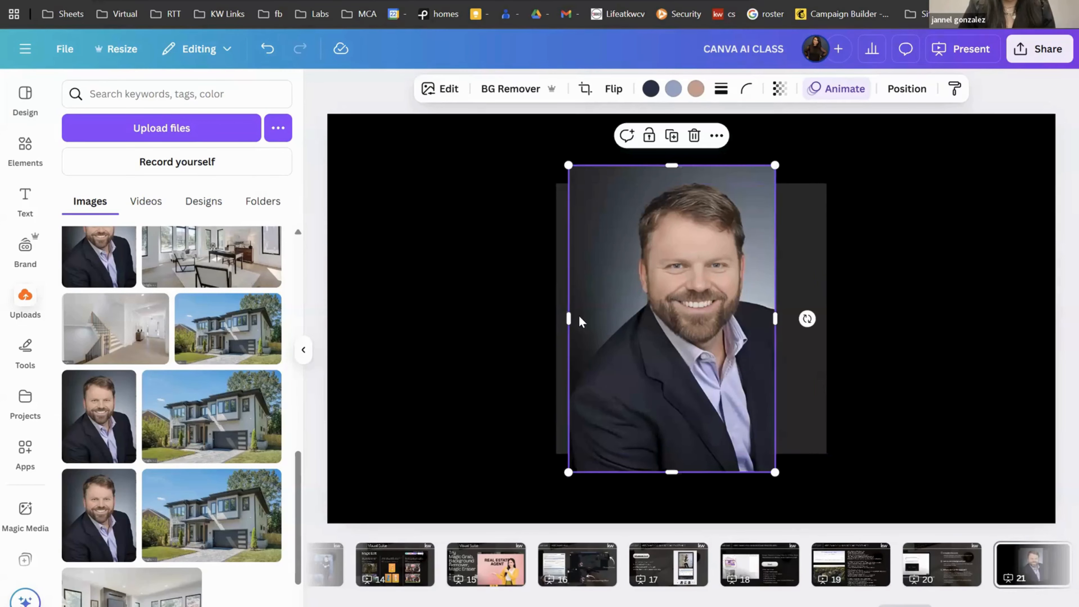
{"action": "left_click_drag", "start_coordinate": [570, 315], "coordinate": [608, 318]}
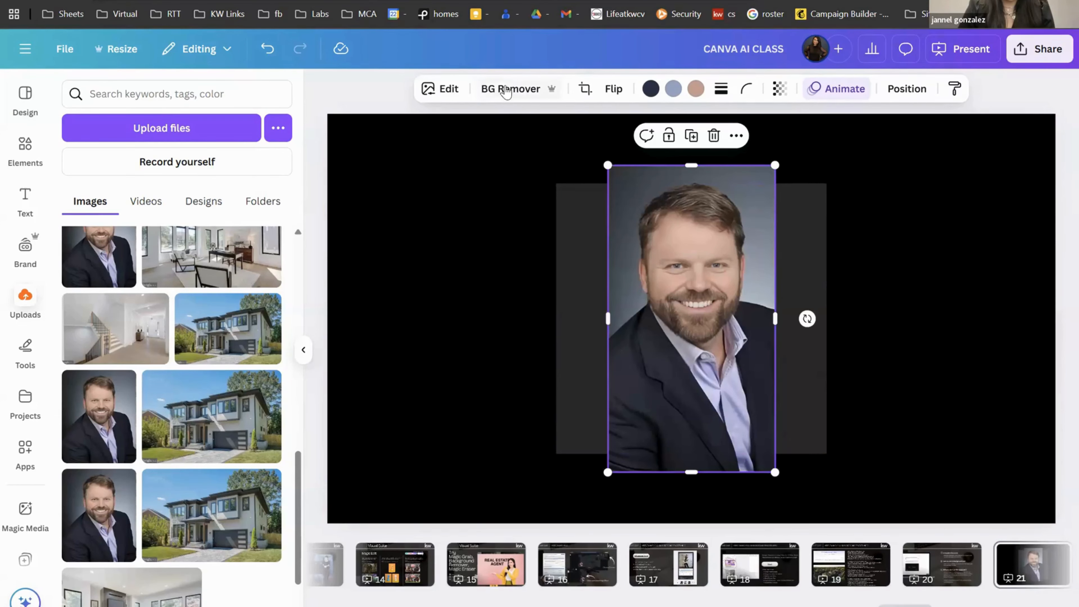
{"action": "left_click", "coordinate": [503, 88]}
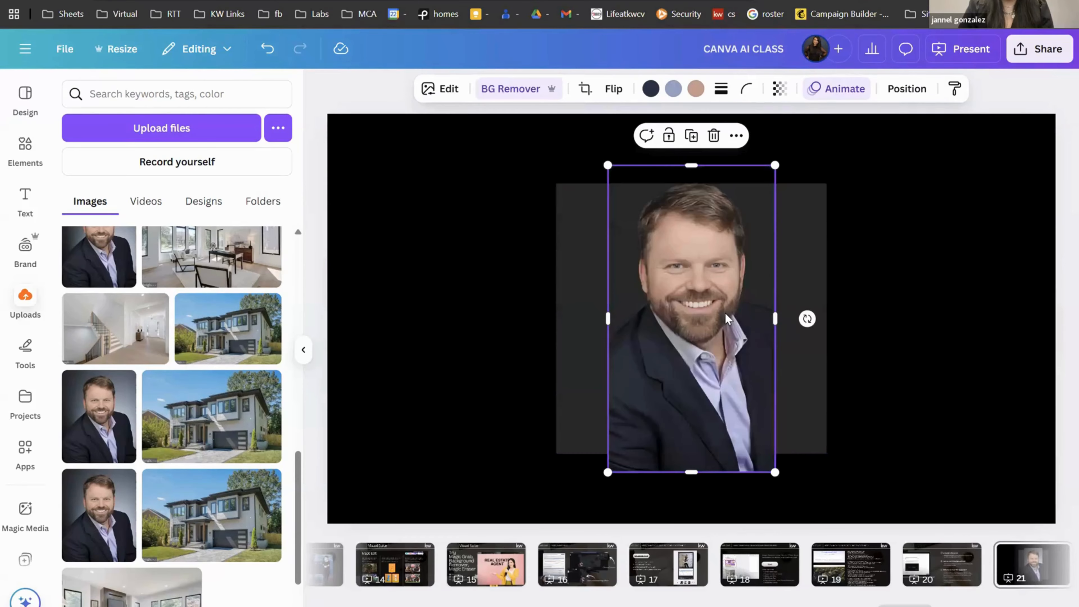
{"action": "left_click_drag", "start_coordinate": [727, 317], "coordinate": [958, 352]}
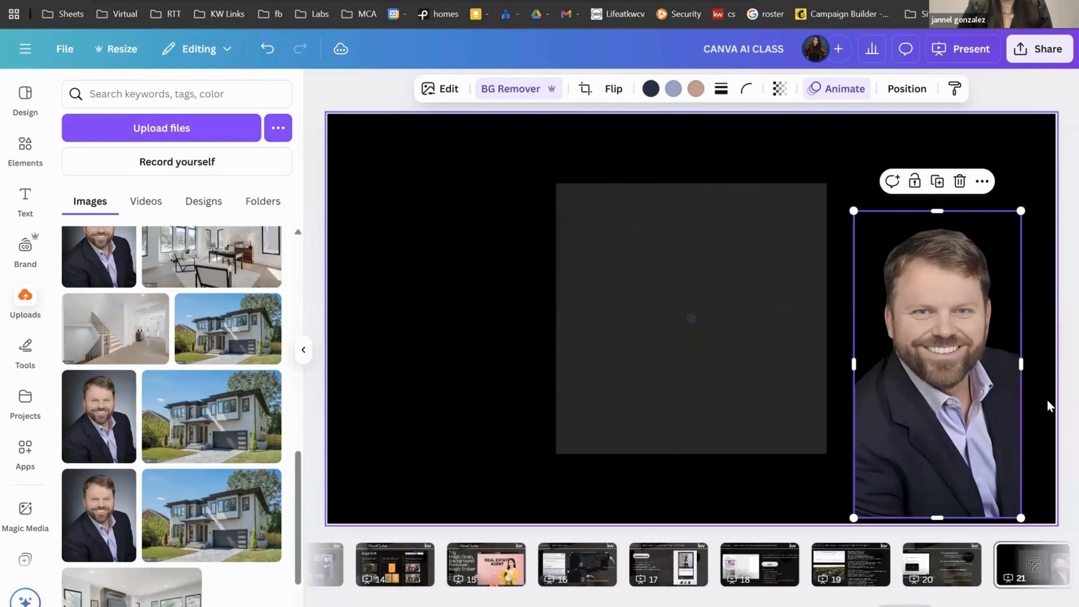
{"action": "left_click_drag", "start_coordinate": [958, 444], "coordinate": [952, 453]}
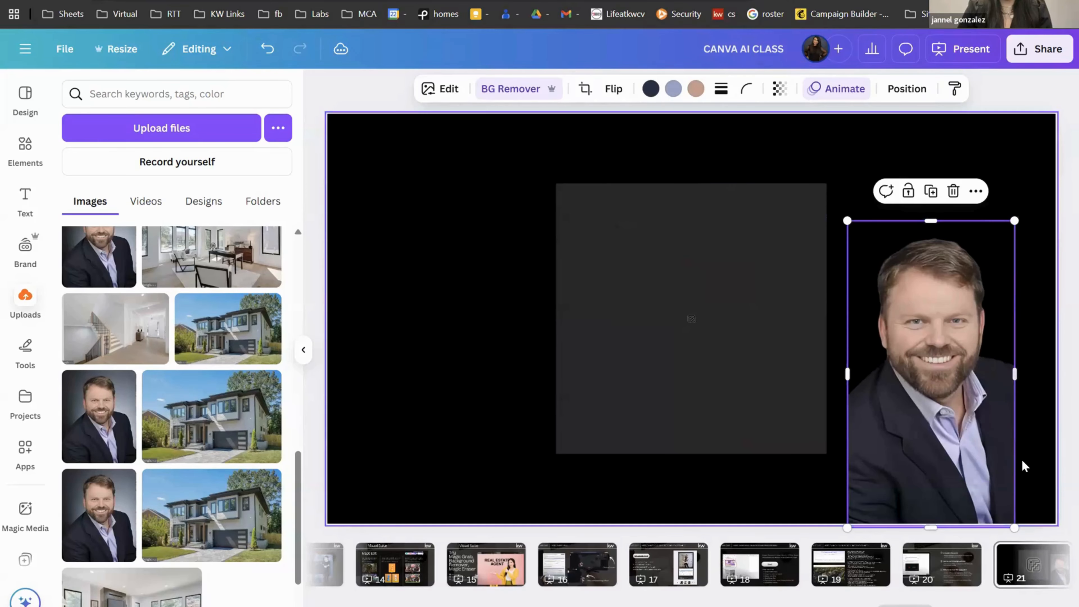
Step: Try Magic Expand on the headshot, widening the frame leftward, then cancel it
{"action": "left_click", "coordinate": [442, 92]}
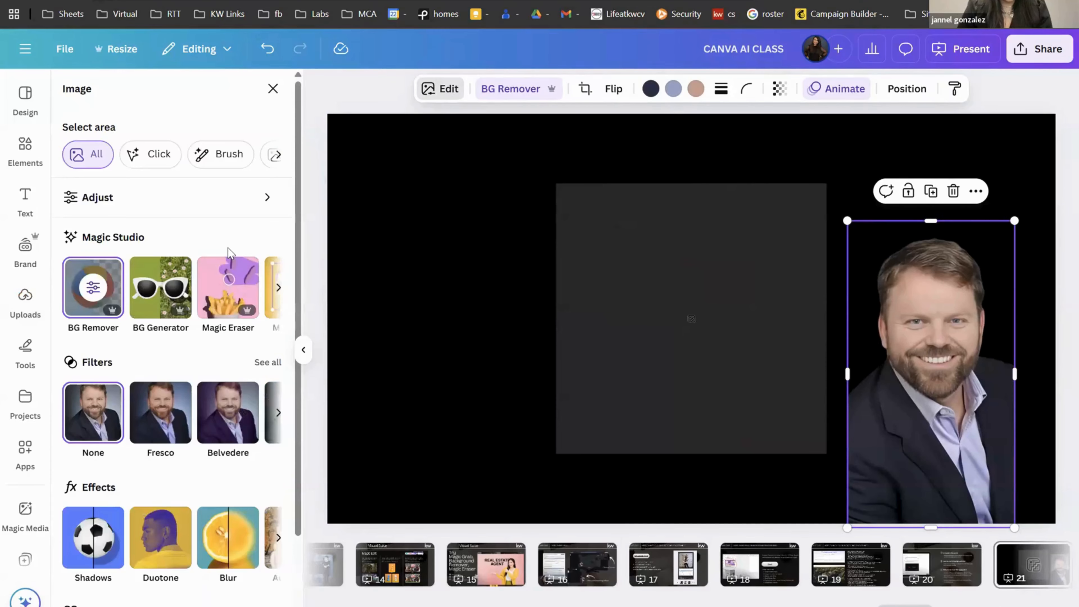
{"action": "left_click", "coordinate": [277, 291]}
{"action": "left_click", "coordinate": [277, 291]}
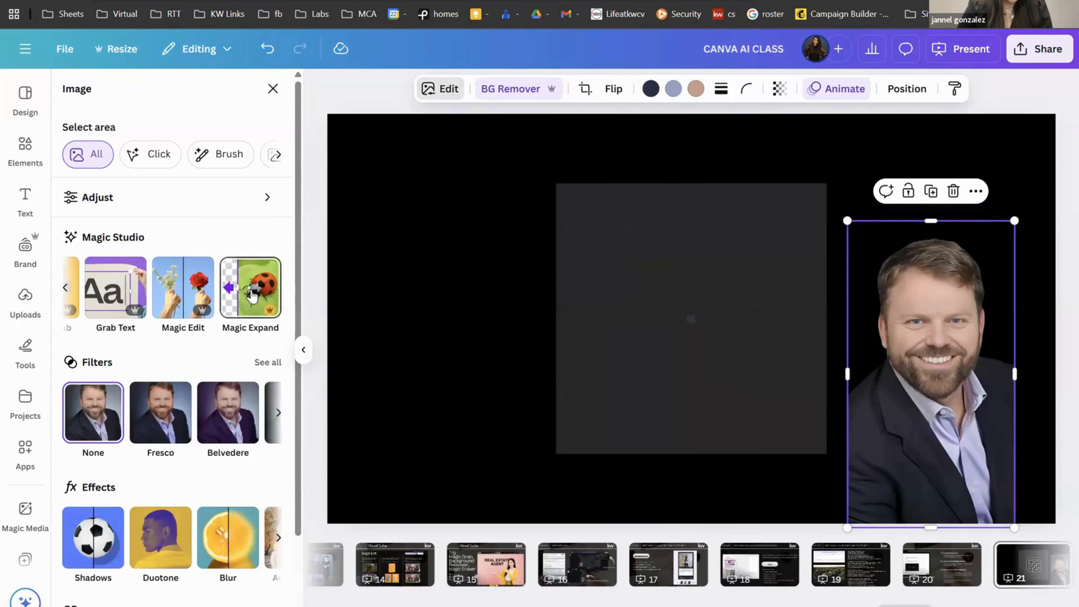
{"action": "left_click", "coordinate": [225, 292]}
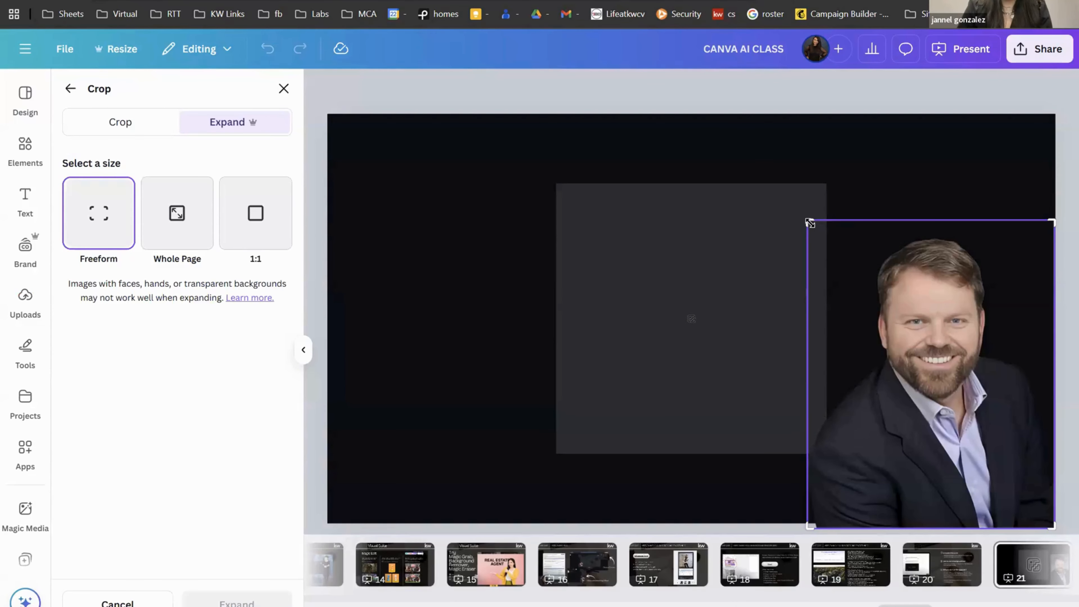
{"action": "left_click_drag", "start_coordinate": [809, 223], "coordinate": [748, 259]}
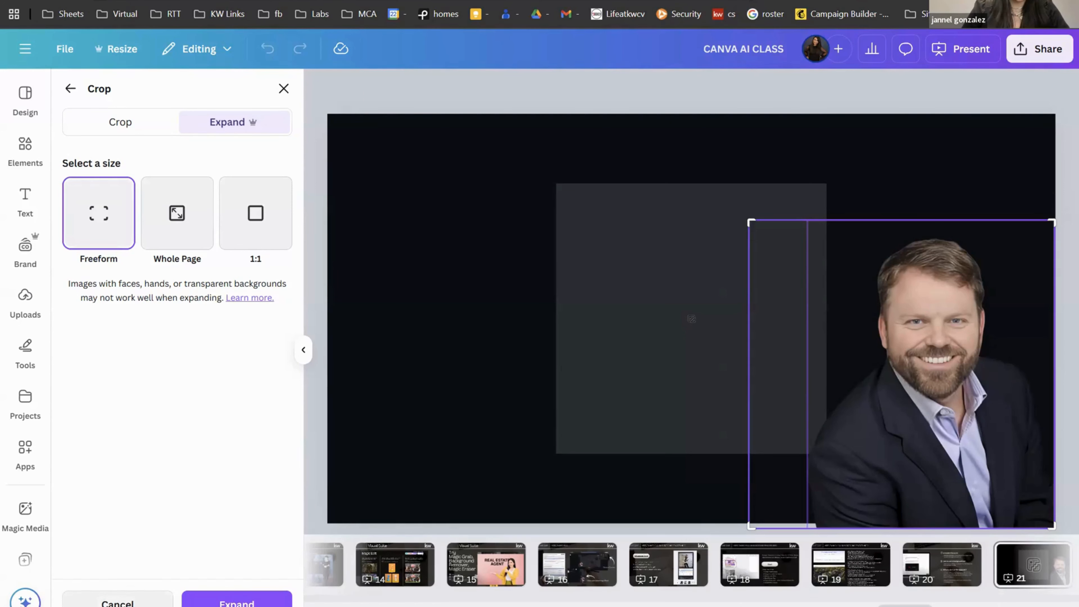
{"action": "left_click", "coordinate": [118, 601]}
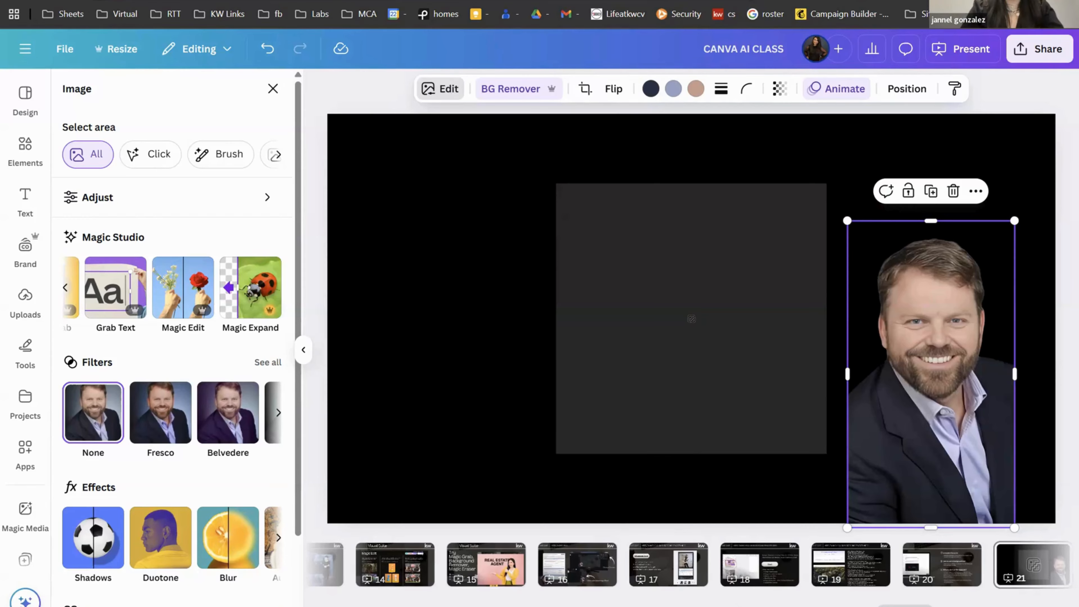
{"action": "scroll", "coordinate": [221, 410], "scroll_direction": "down", "scroll_amount": 2}
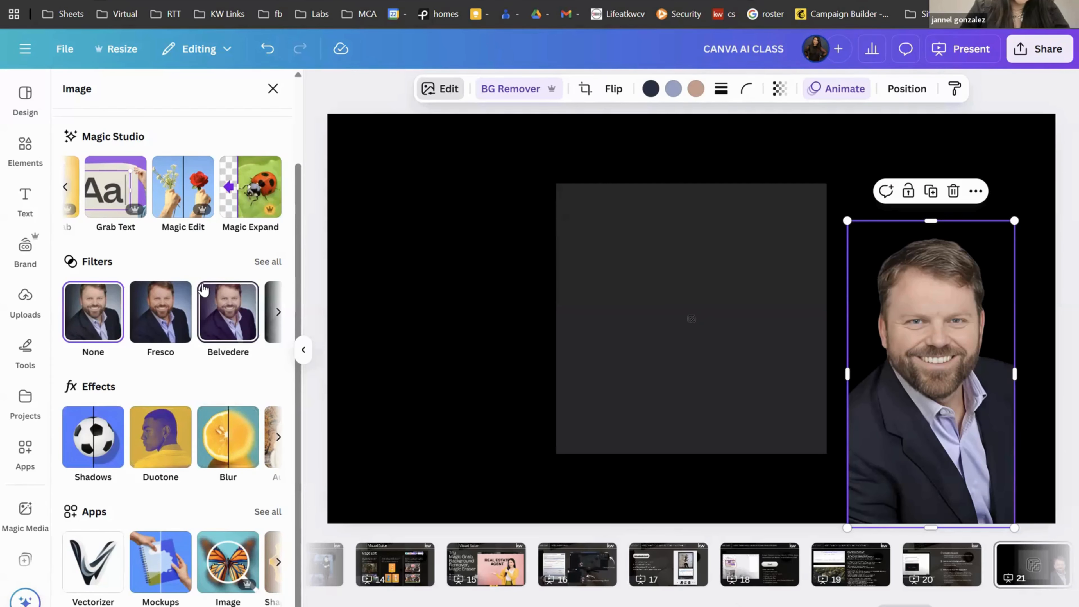
{"action": "scroll", "coordinate": [203, 290], "scroll_direction": "up", "scroll_amount": 2}
{"action": "scroll", "coordinate": [203, 290], "scroll_direction": "down", "scroll_amount": 2}
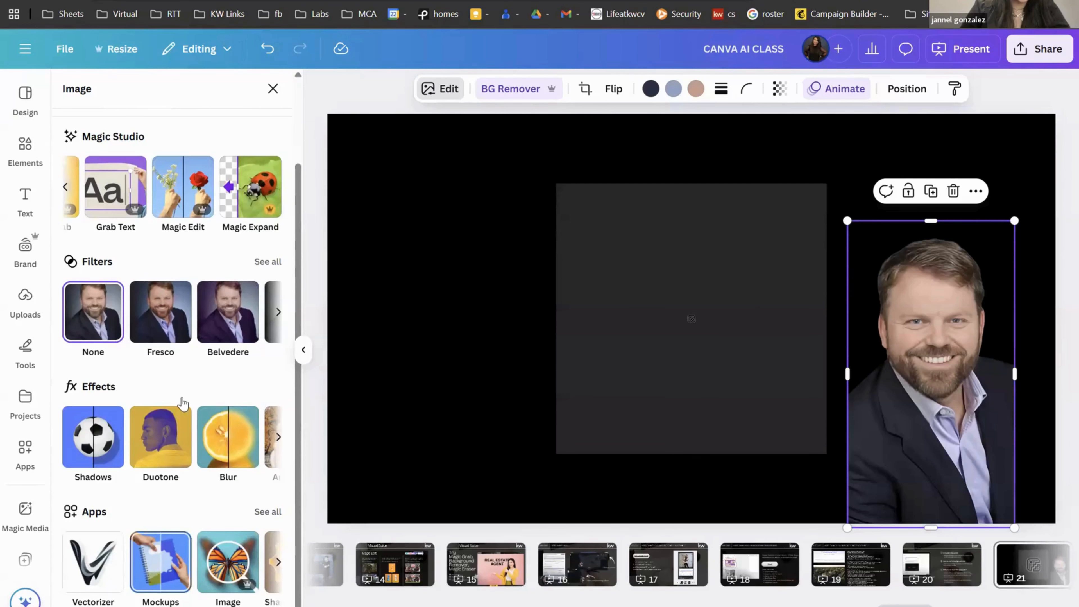
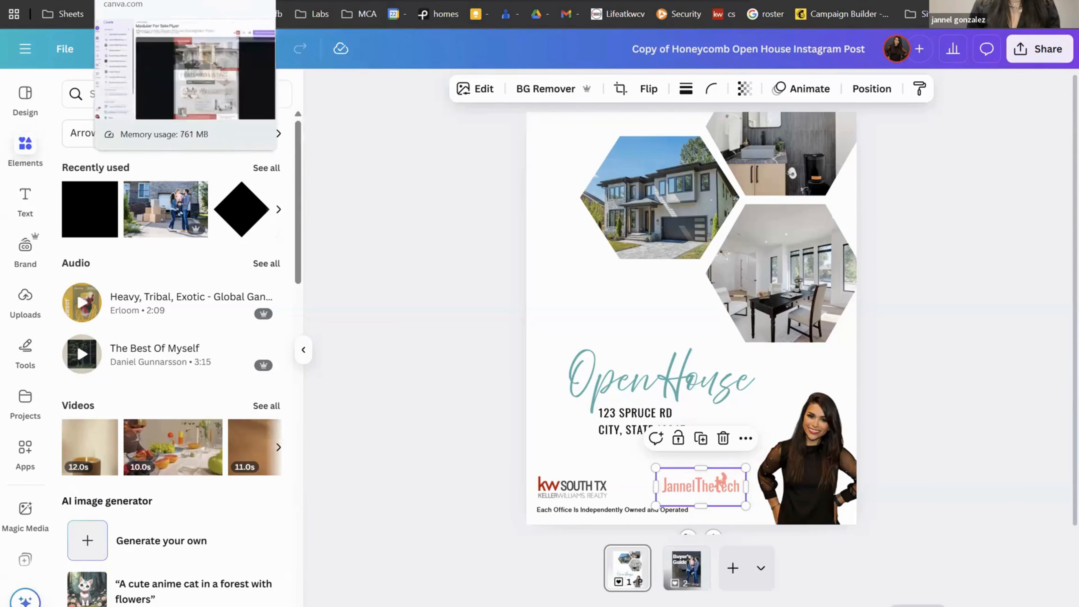
Step: Close the Modular For Sale Flyer preview and view the switchable accounts in the account menu
{"action": "left_click", "coordinate": [97, 0]}
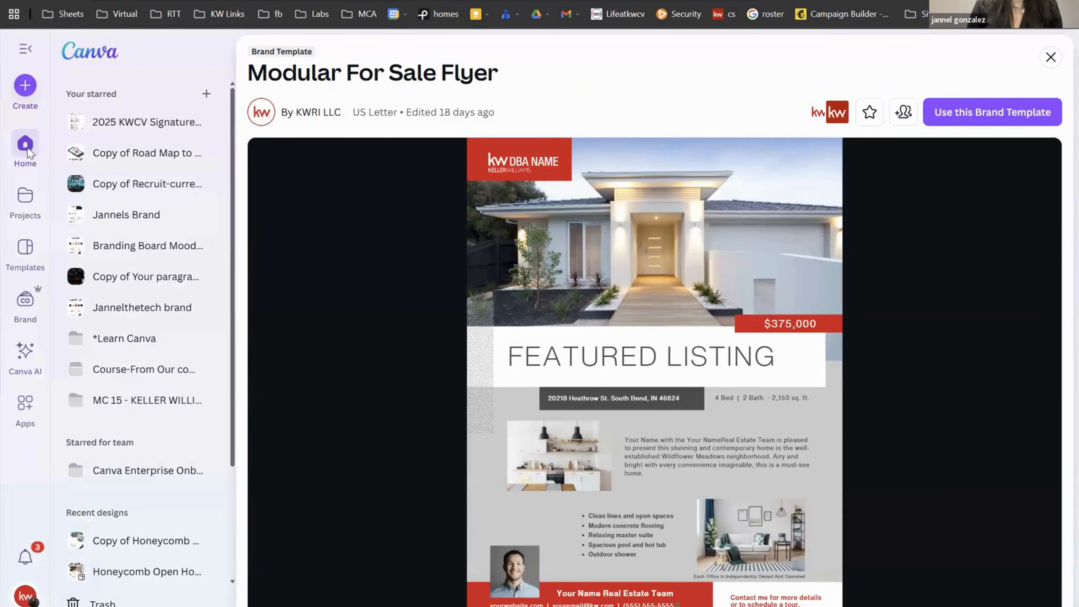
{"action": "left_click", "coordinate": [26, 147]}
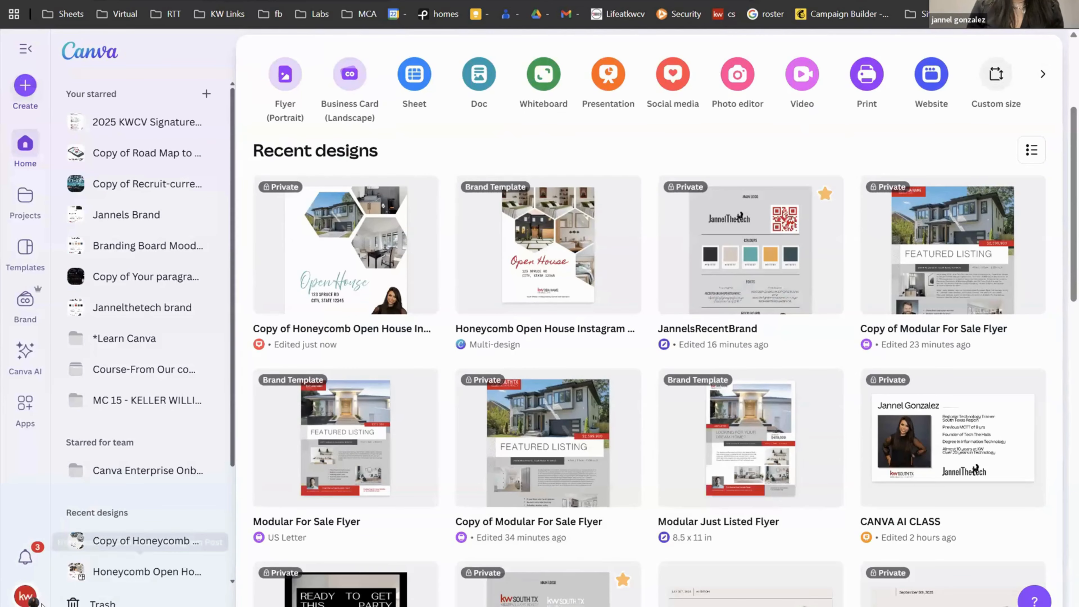
{"action": "left_click", "coordinate": [33, 599]}
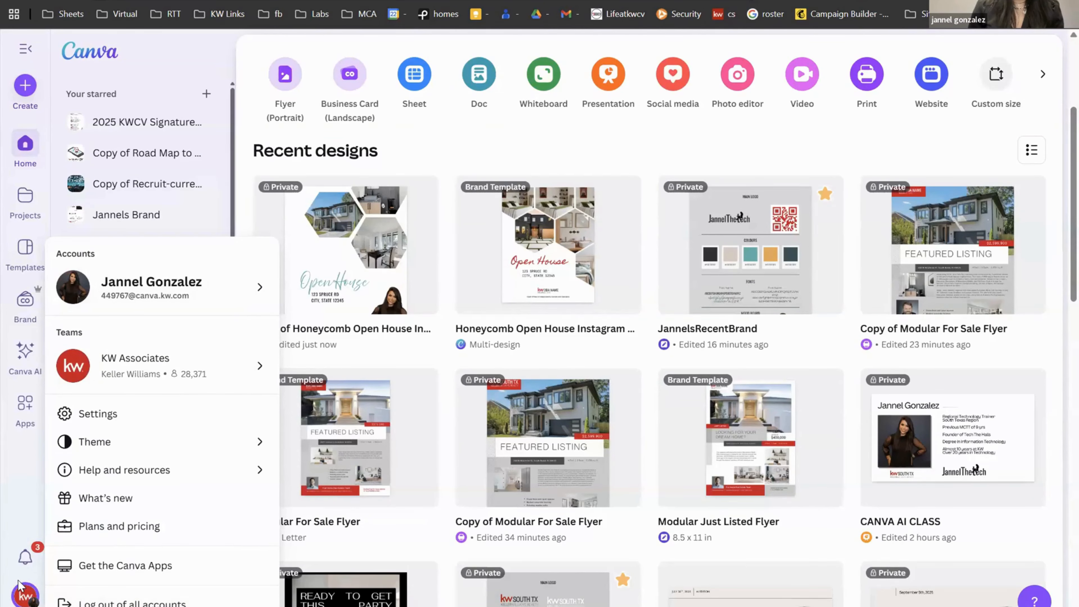
{"action": "left_click", "coordinate": [137, 298]}
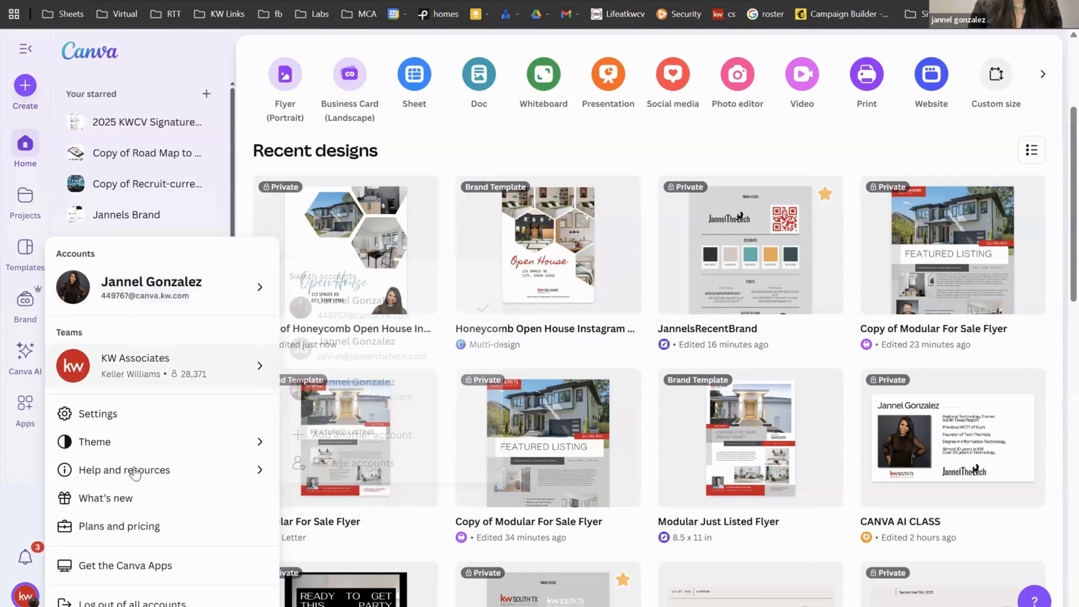
Step: Dismiss the account menu and reload the Home page with recent designs
{"action": "mouse_move", "coordinate": [136, 473]}
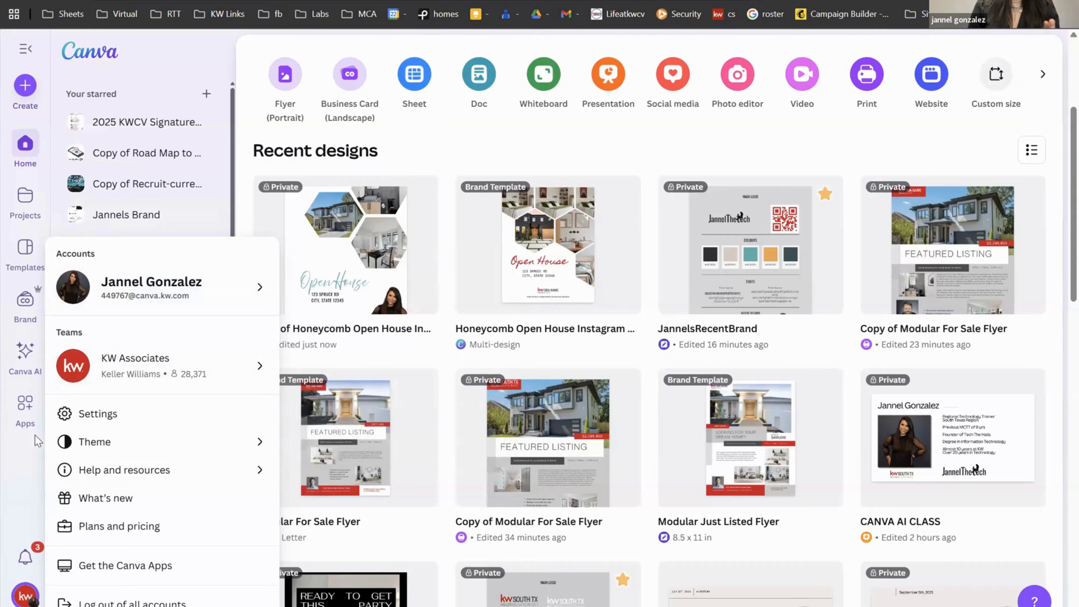
{"action": "left_click", "coordinate": [16, 436]}
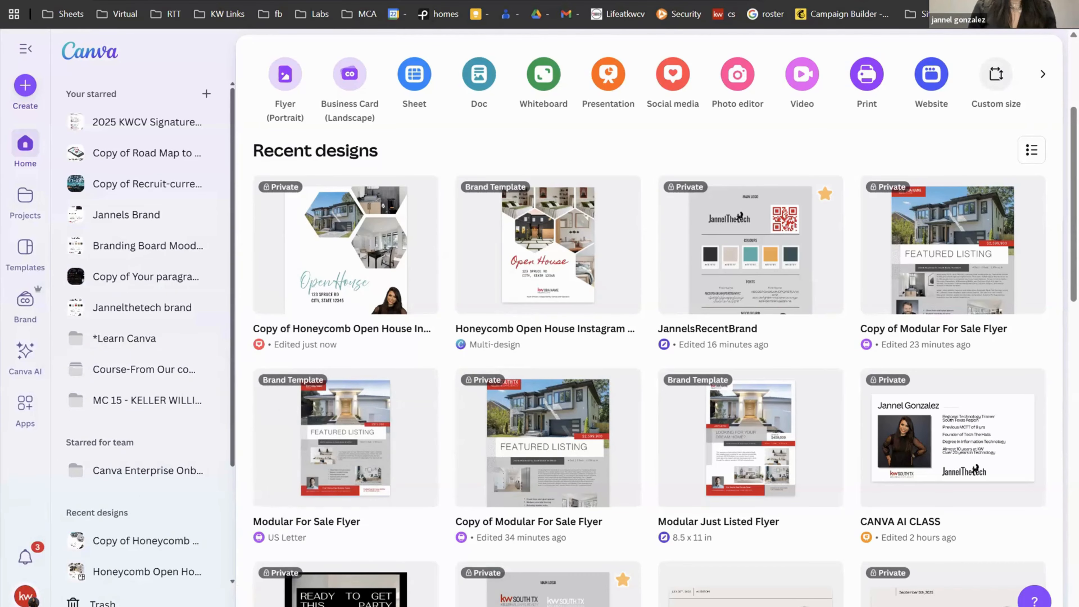
{"action": "left_click", "coordinate": [37, 145]}
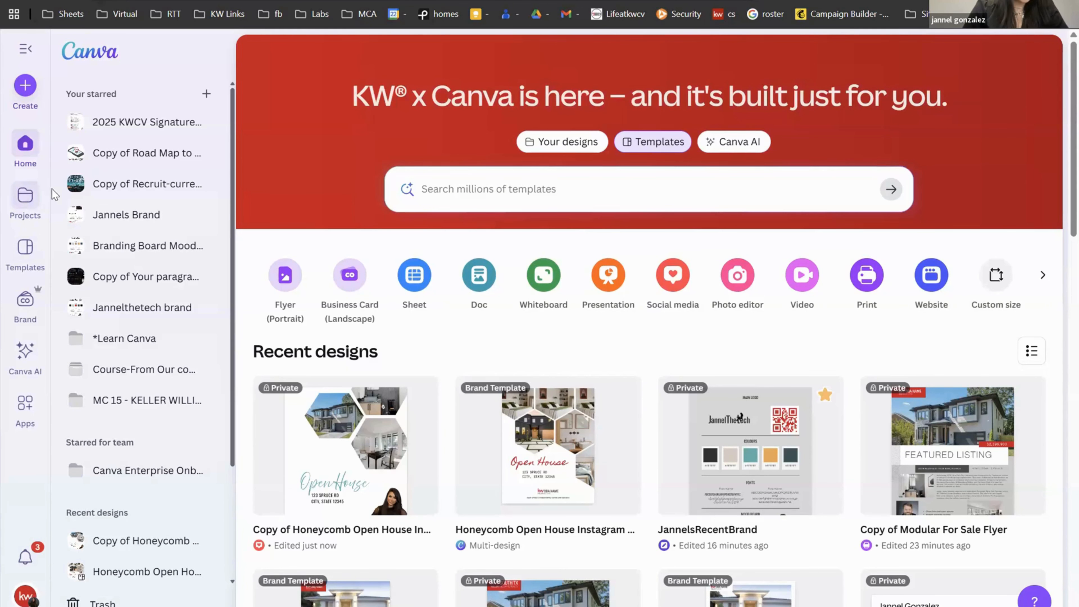
Step: Open Projects, scroll its recent designs, and peek at the CANVA AI CLASS design's options menu
{"action": "left_click", "coordinate": [25, 200]}
{"action": "scroll", "coordinate": [634, 515], "scroll_direction": "down", "scroll_amount": 2}
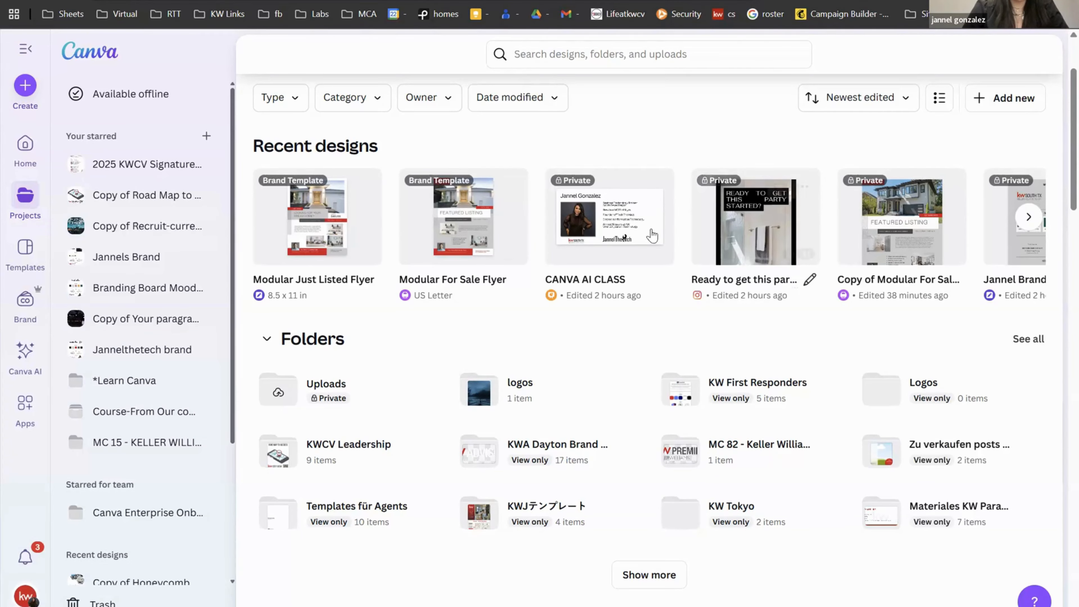
{"action": "left_click", "coordinate": [655, 186]}
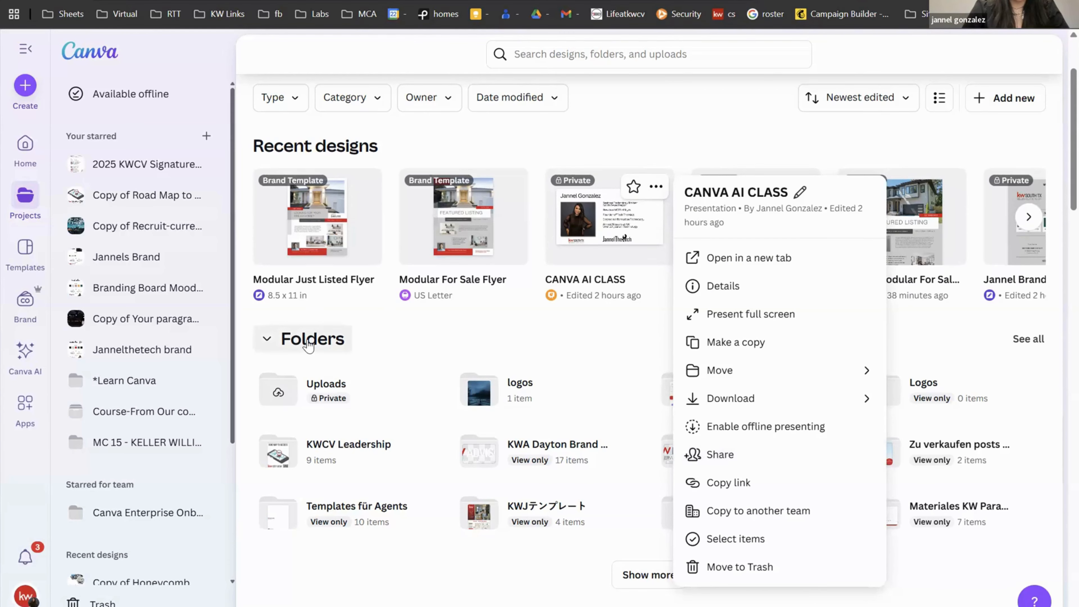
{"action": "left_click", "coordinate": [454, 350]}
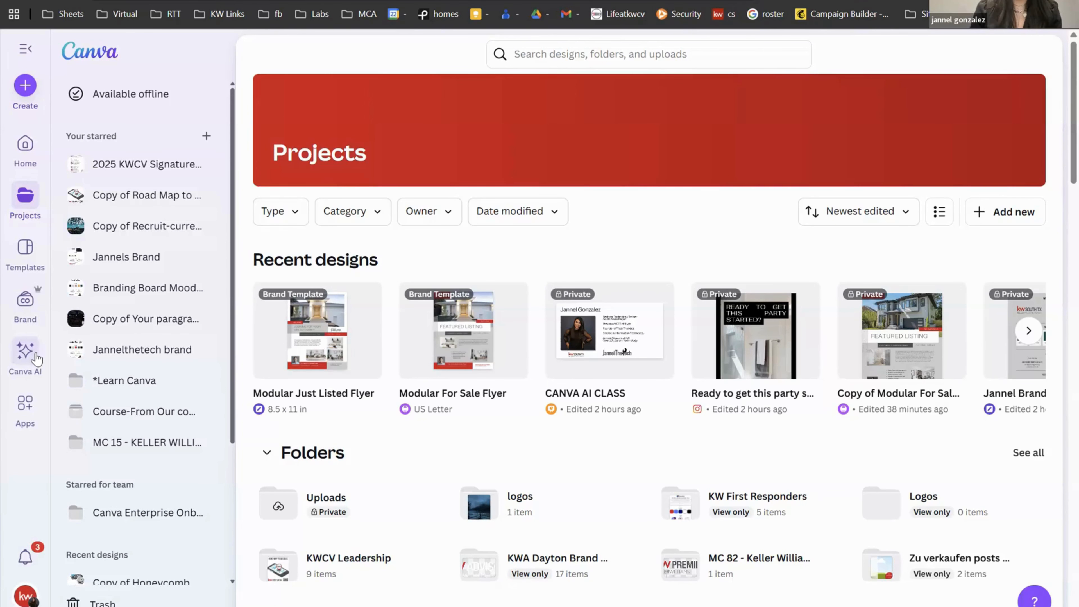
Step: Open Canva AI and turn on the Design for me mode, toggling it off and on
{"action": "left_click", "coordinate": [25, 351]}
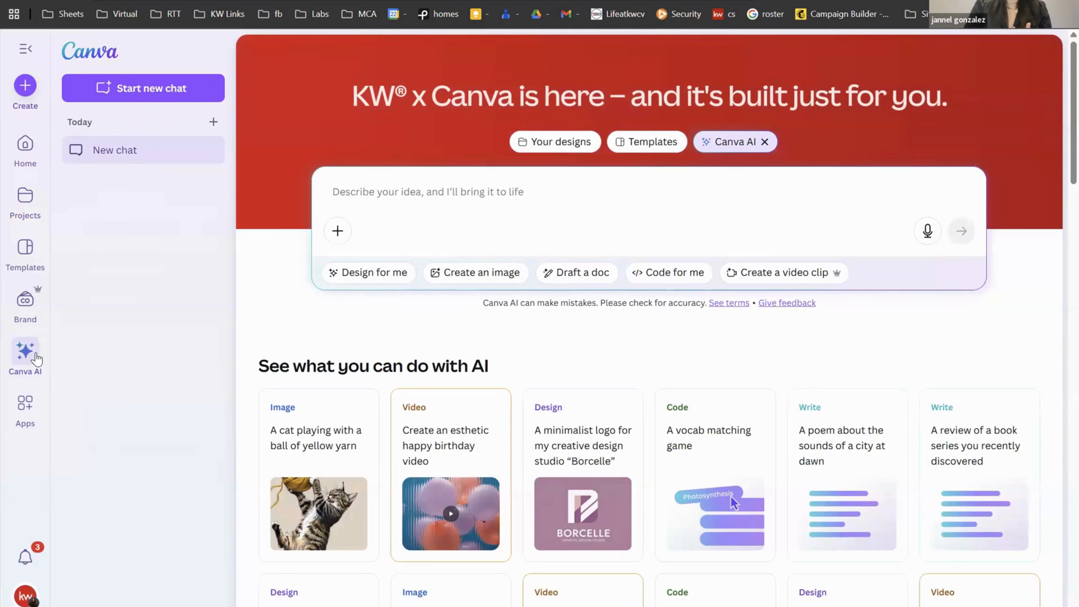
{"action": "left_click", "coordinate": [366, 274]}
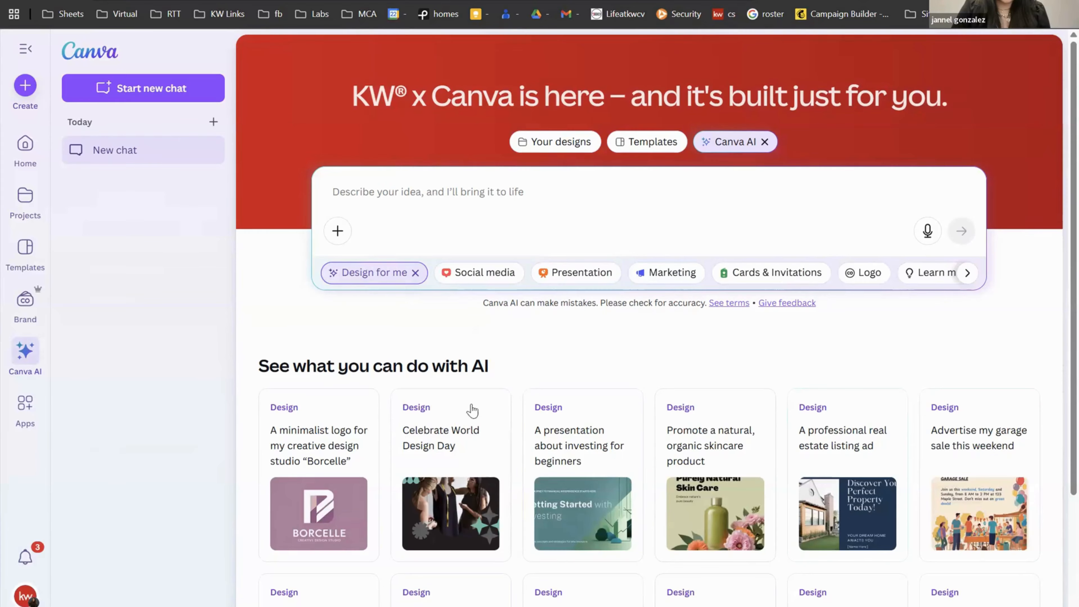
{"action": "scroll", "coordinate": [425, 515], "scroll_direction": "down", "scroll_amount": 3}
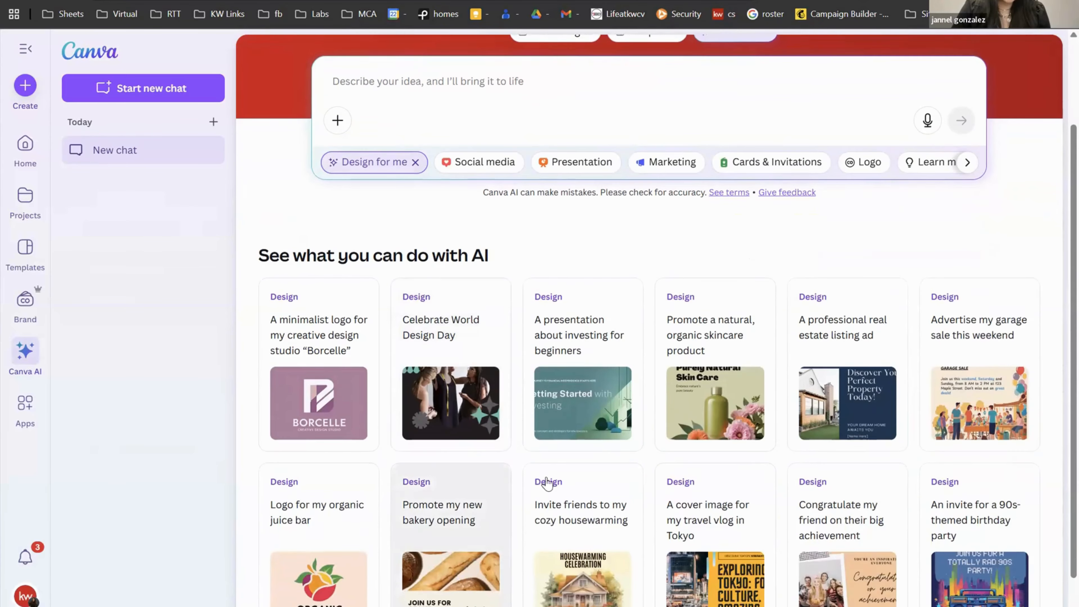
{"action": "scroll", "coordinate": [801, 360], "scroll_direction": "down", "scroll_amount": 1}
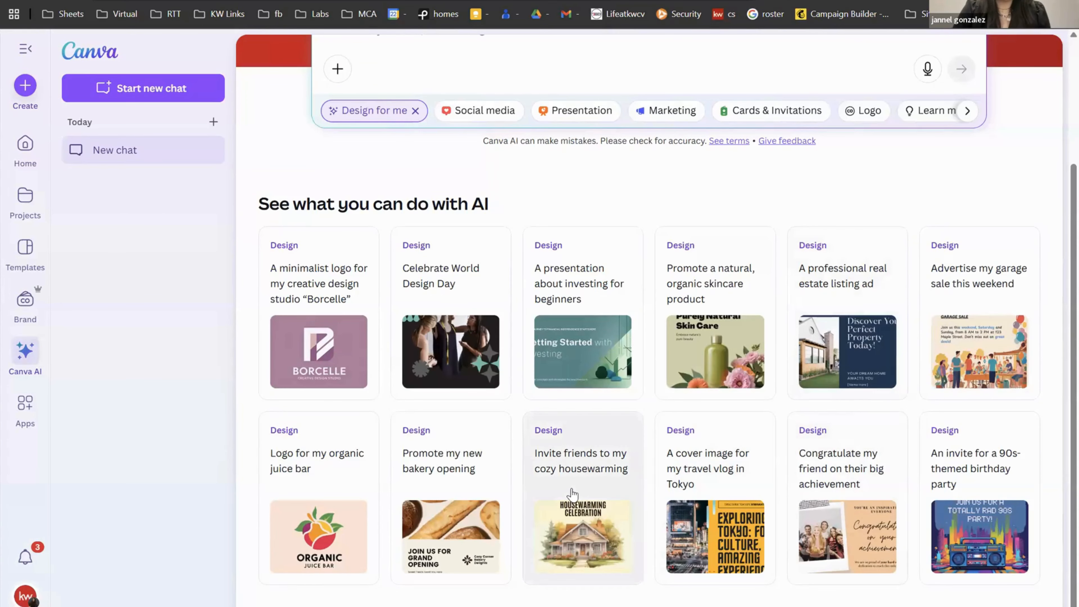
{"action": "scroll", "coordinate": [572, 468], "scroll_direction": "up", "scroll_amount": 3}
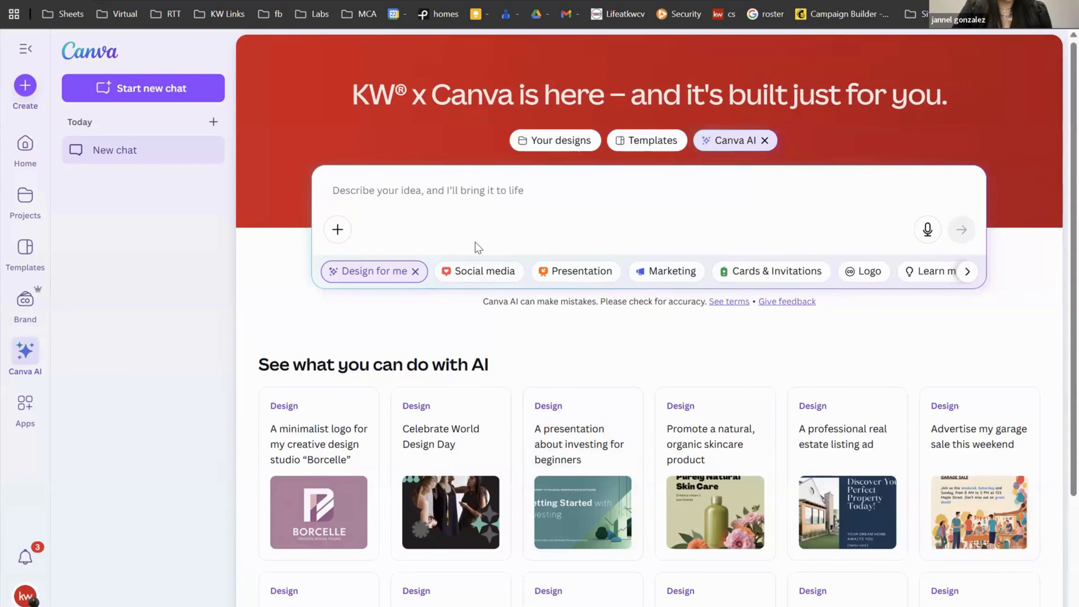
{"action": "left_click", "coordinate": [416, 272]}
{"action": "left_click", "coordinate": [404, 272]}
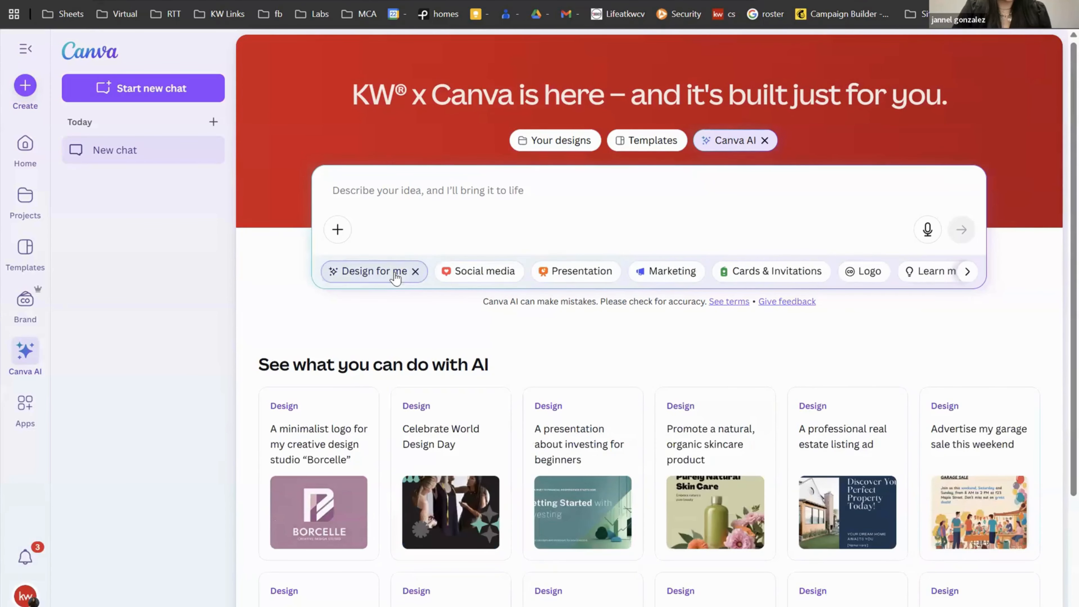
{"action": "scroll", "coordinate": [743, 274], "scroll_direction": "right", "scroll_amount": 2}
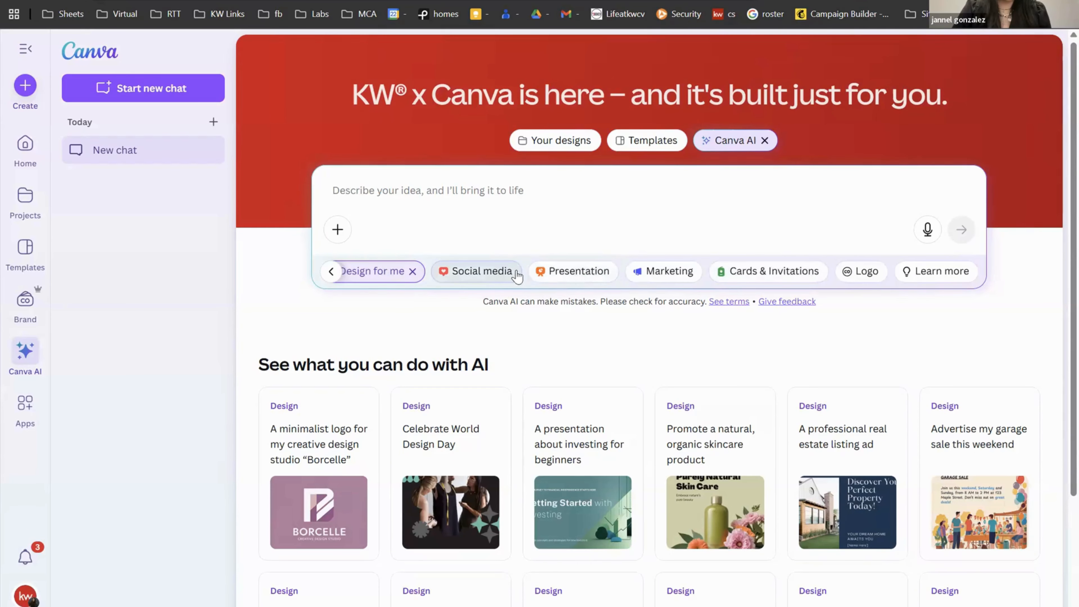
Step: Narrow designs to Social media in Instagram Story format, then clear every filter
{"action": "left_click", "coordinate": [485, 274]}
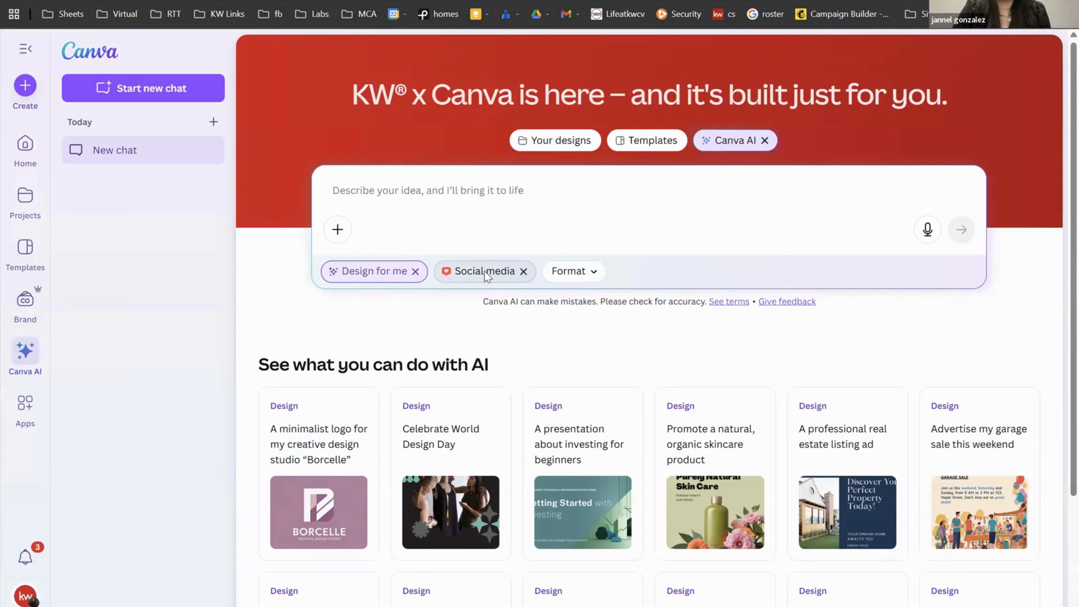
{"action": "left_click", "coordinate": [568, 274]}
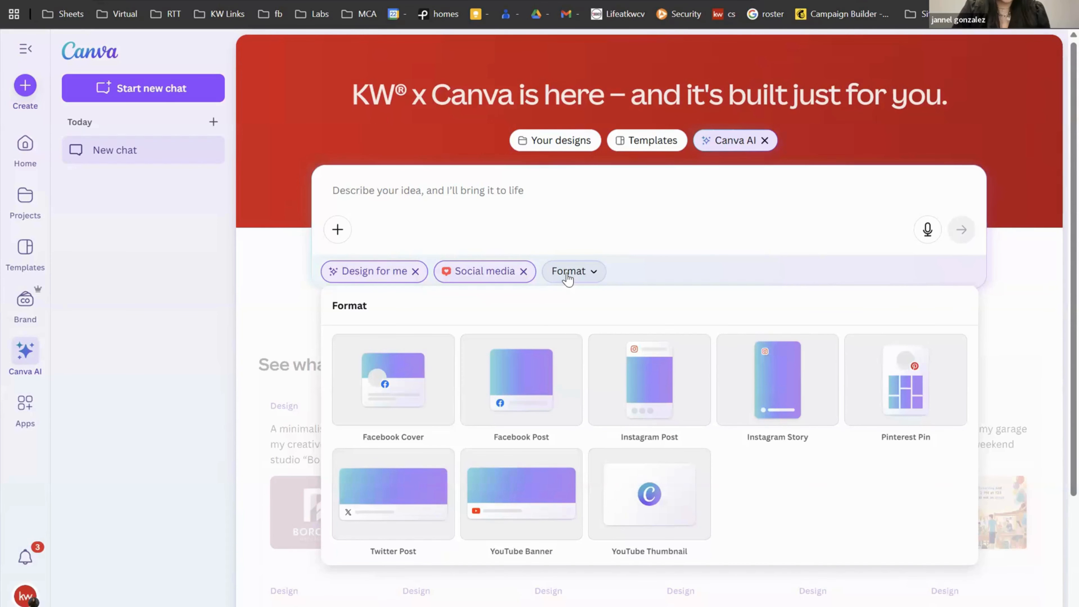
{"action": "left_click", "coordinate": [797, 411]}
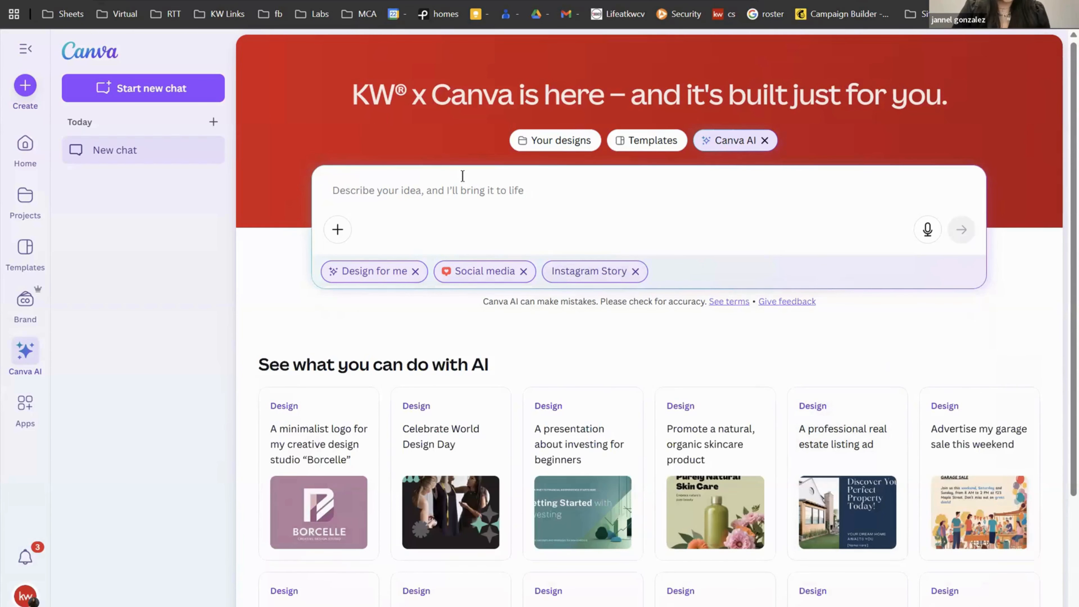
{"action": "left_click", "coordinate": [635, 271]}
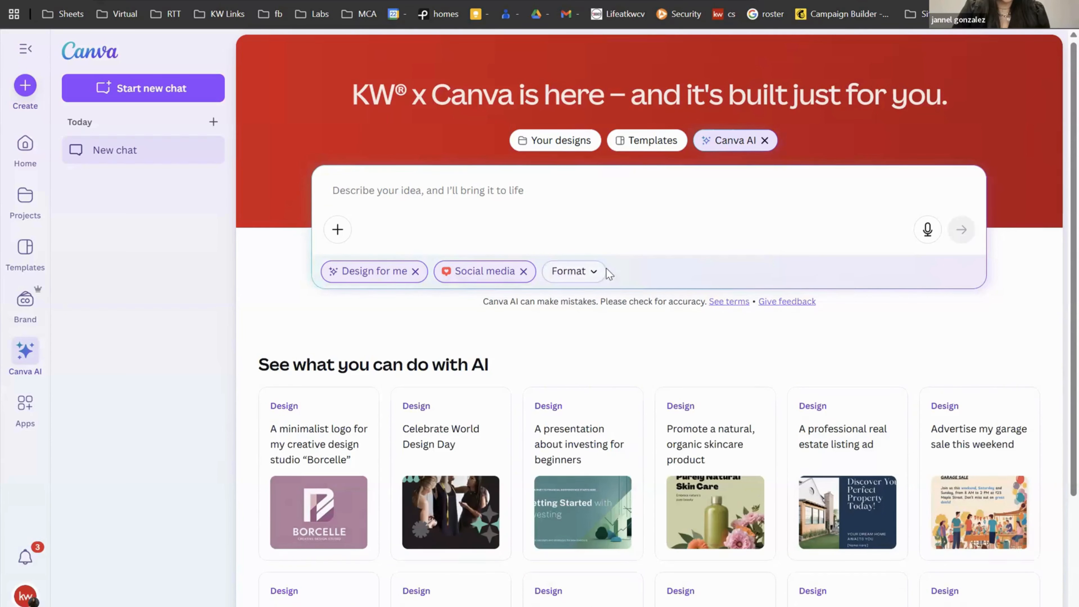
{"action": "left_click", "coordinate": [524, 271]}
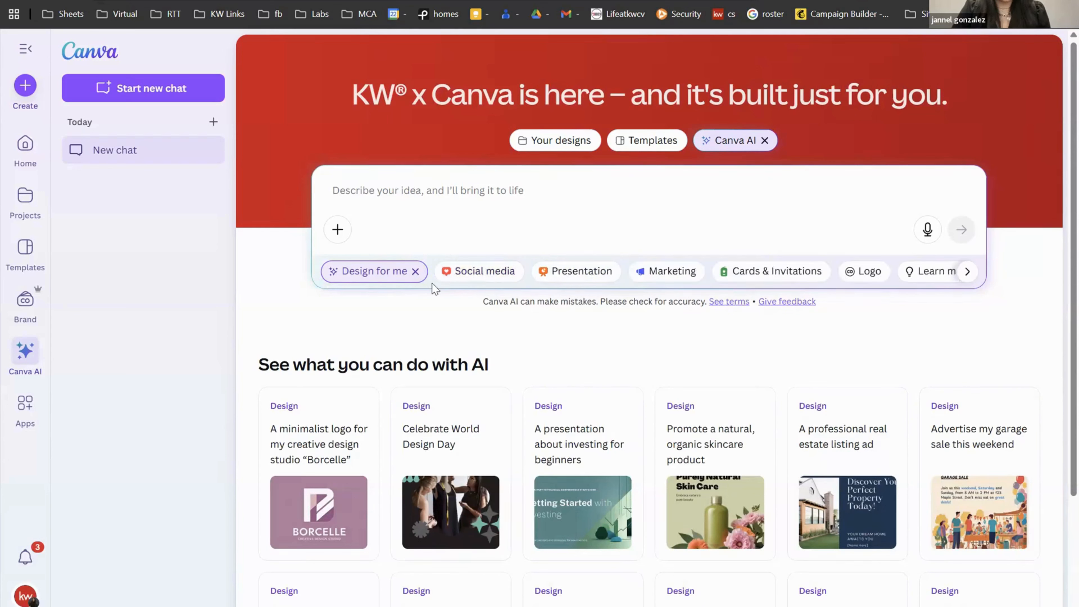
{"action": "left_click", "coordinate": [415, 271]}
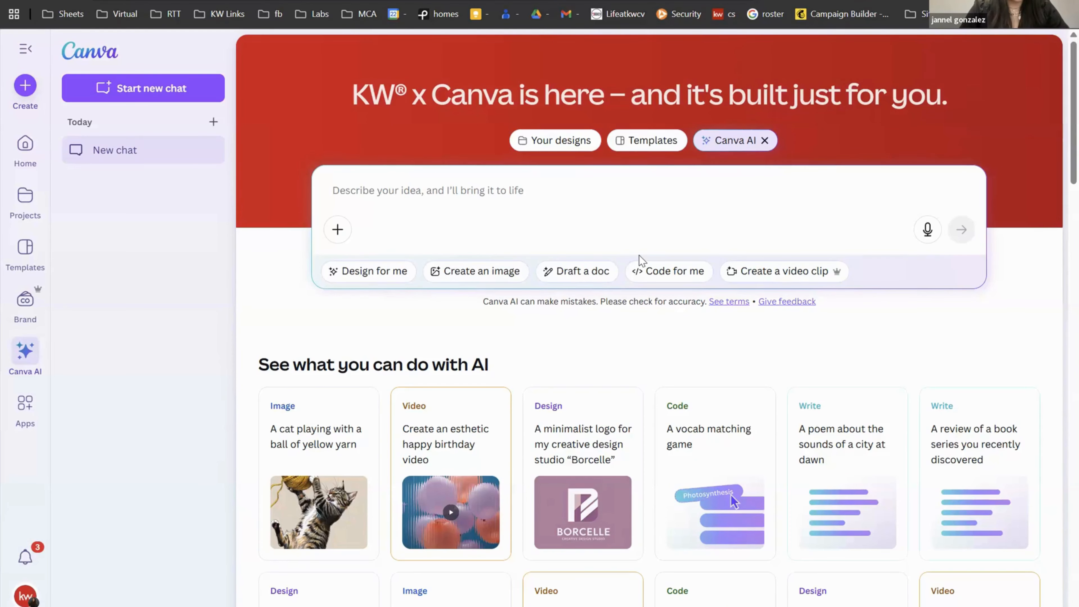
Step: Try the Draft a doc mode, clear it, and switch Canva AI to Code for me
{"action": "left_click", "coordinate": [586, 270]}
{"action": "scroll", "coordinate": [644, 445], "scroll_direction": "down", "scroll_amount": 3}
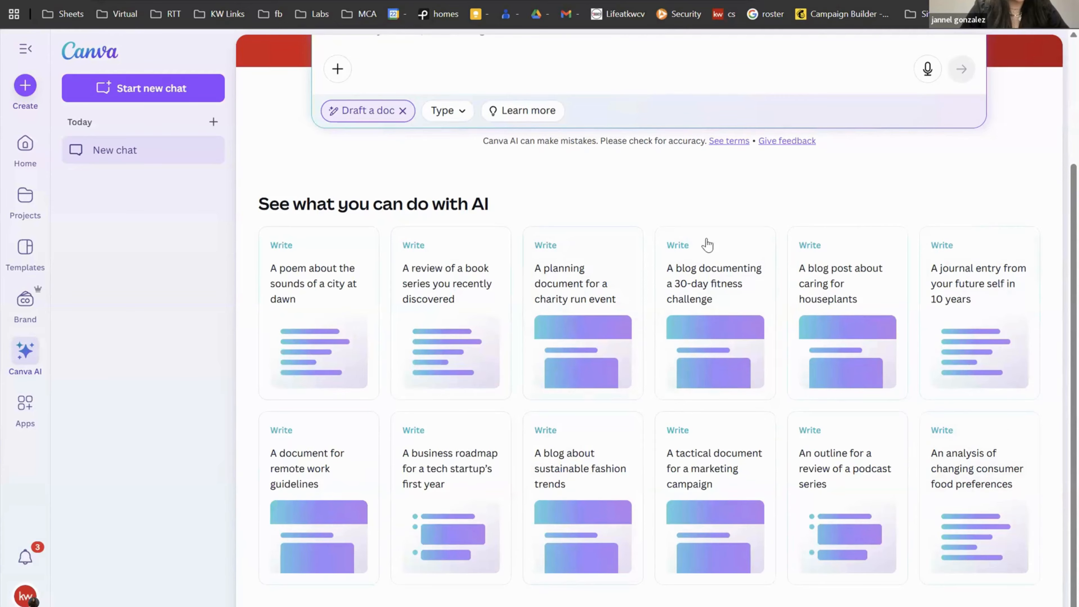
{"action": "scroll", "coordinate": [552, 299], "scroll_direction": "up", "scroll_amount": 3}
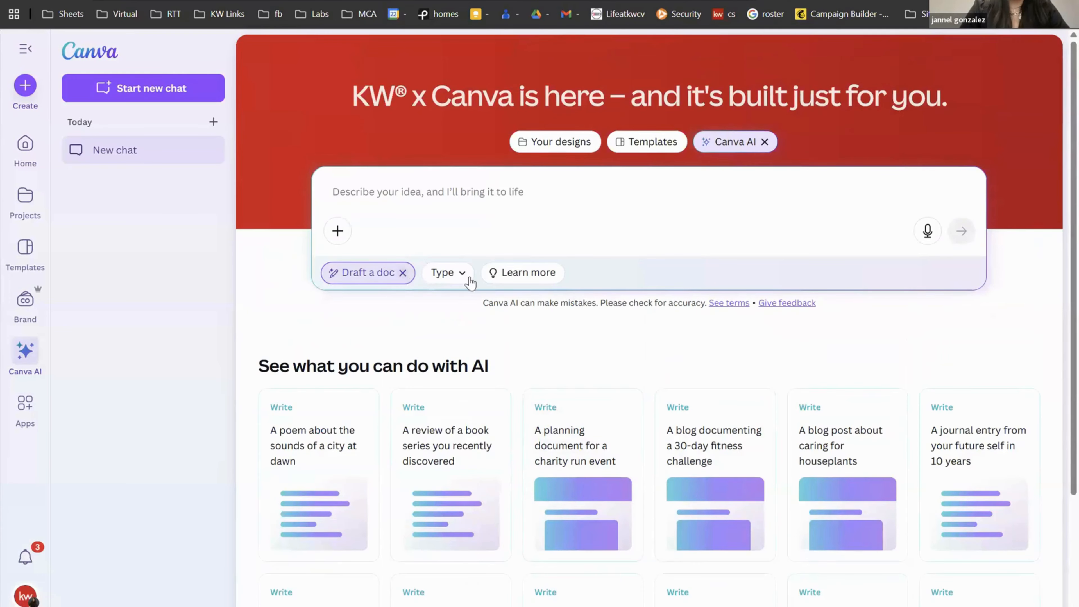
{"action": "left_click", "coordinate": [403, 273]}
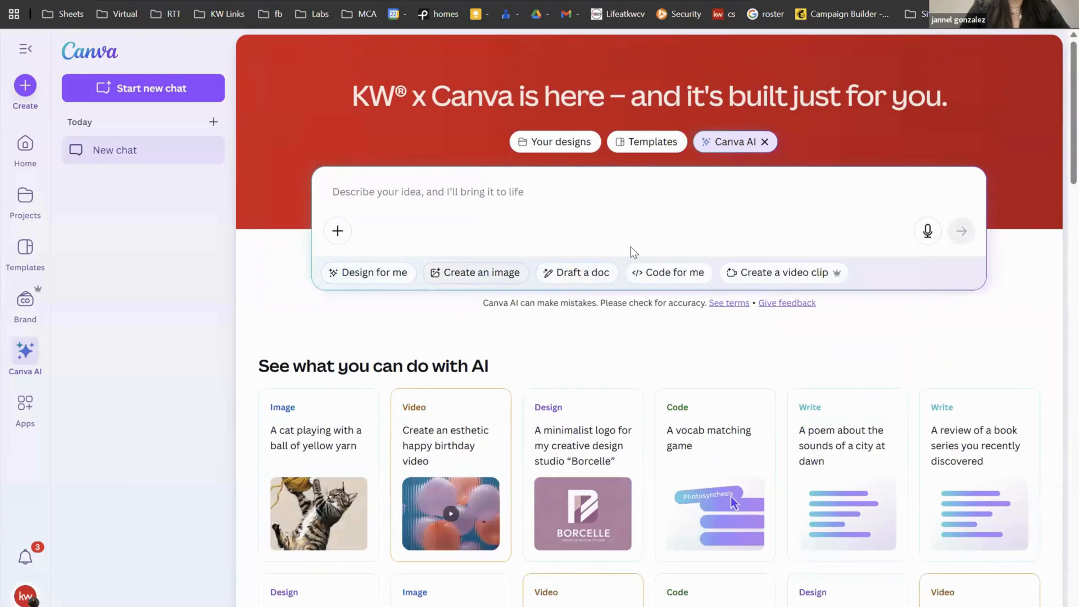
{"action": "left_click", "coordinate": [664, 274]}
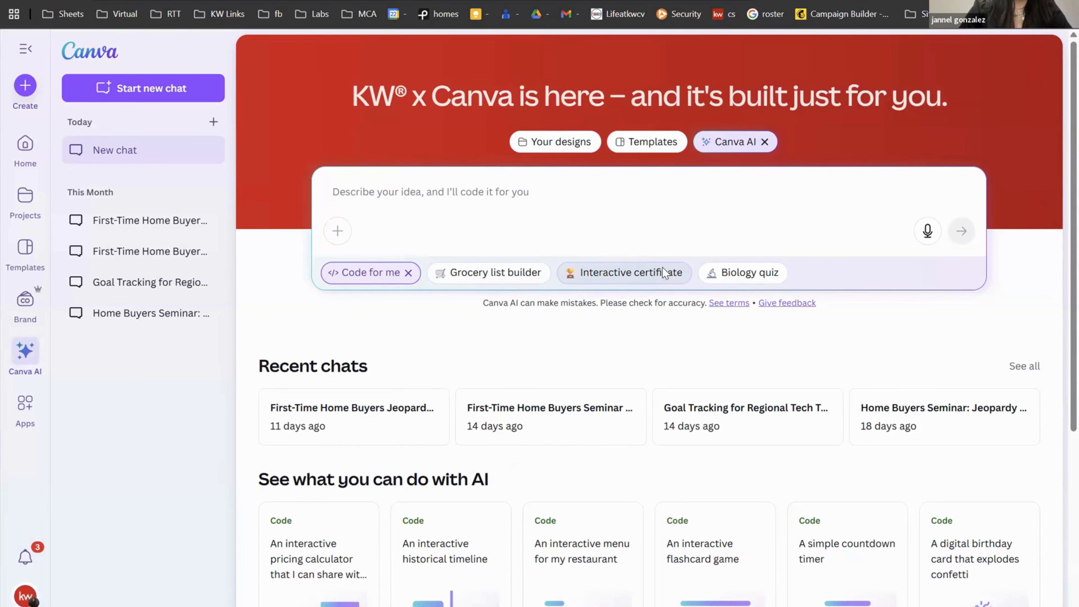
Step: Open the First-Time Home Buyers Seminar Jeopardy chat, play the $400 Home Inspection question, and go back
{"action": "left_click", "coordinate": [511, 420]}
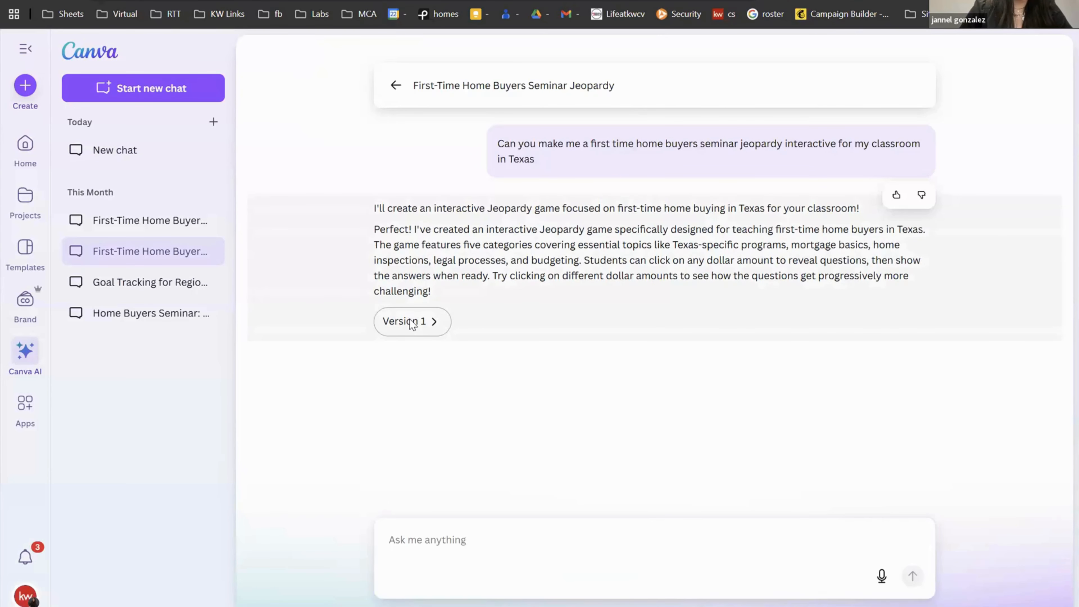
{"action": "left_click", "coordinate": [410, 319]}
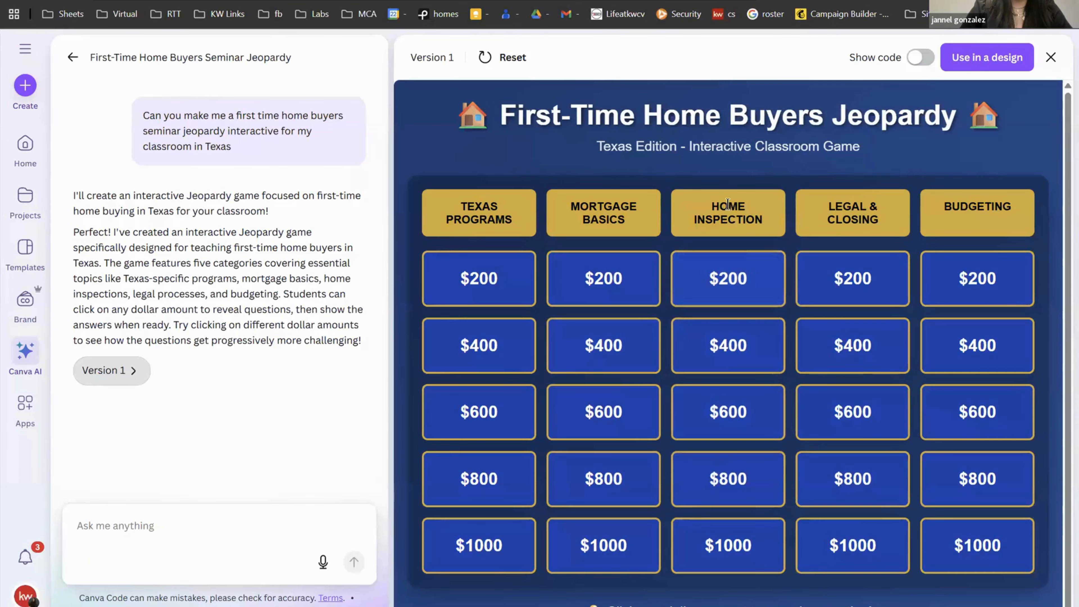
{"action": "left_click", "coordinate": [724, 345]}
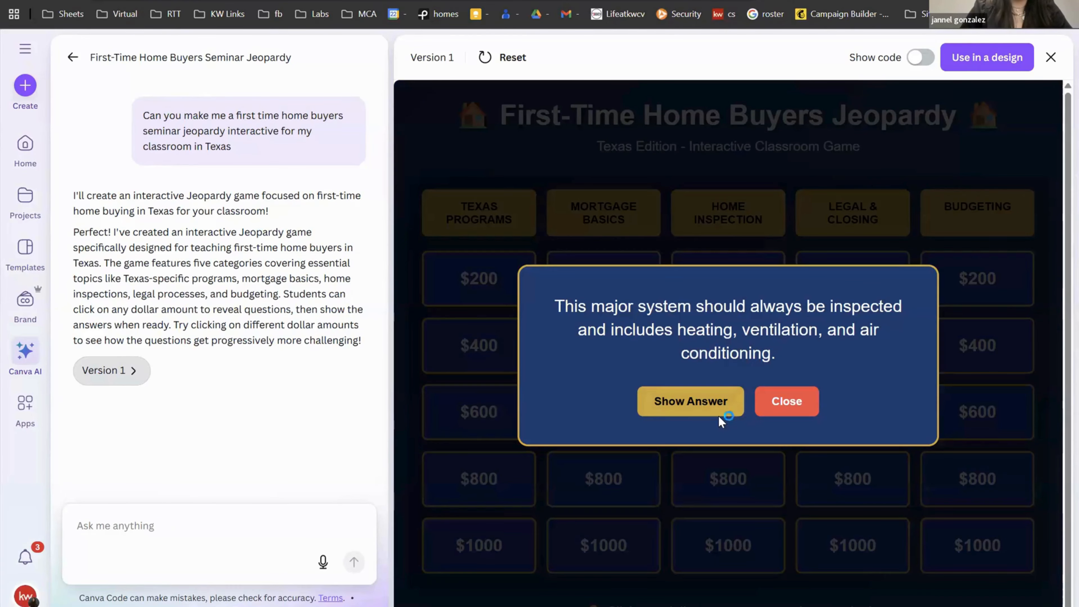
{"action": "left_click", "coordinate": [712, 415]}
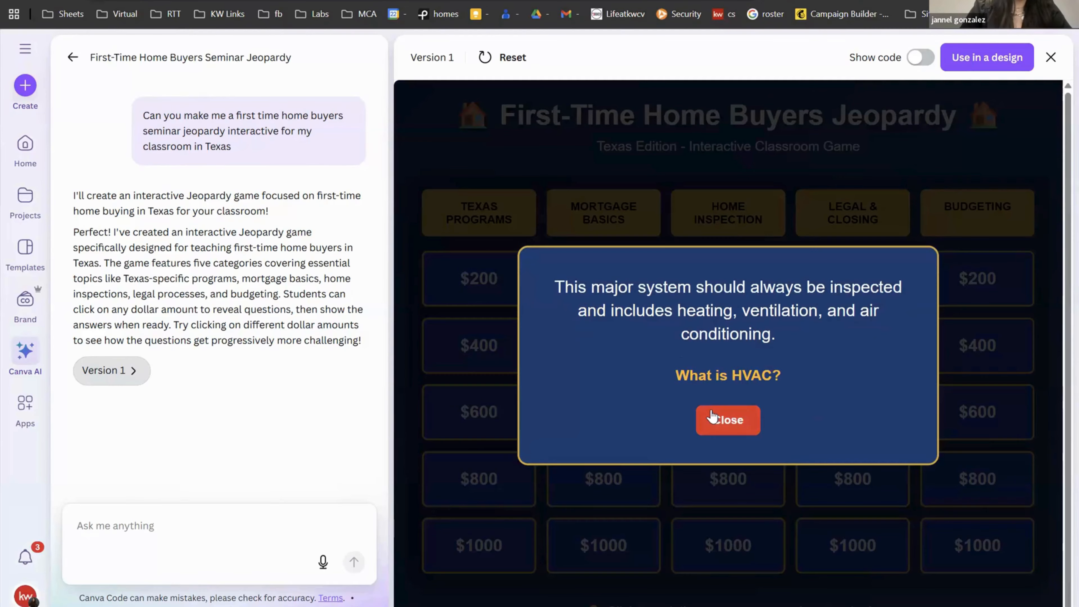
{"action": "left_click", "coordinate": [743, 435]}
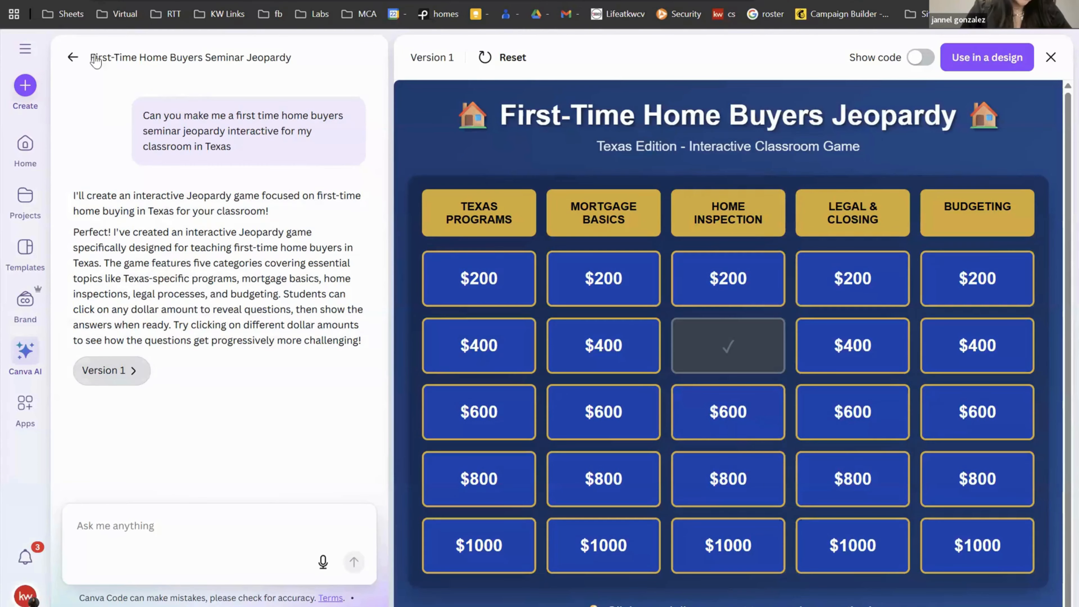
{"action": "left_click", "coordinate": [72, 58]}
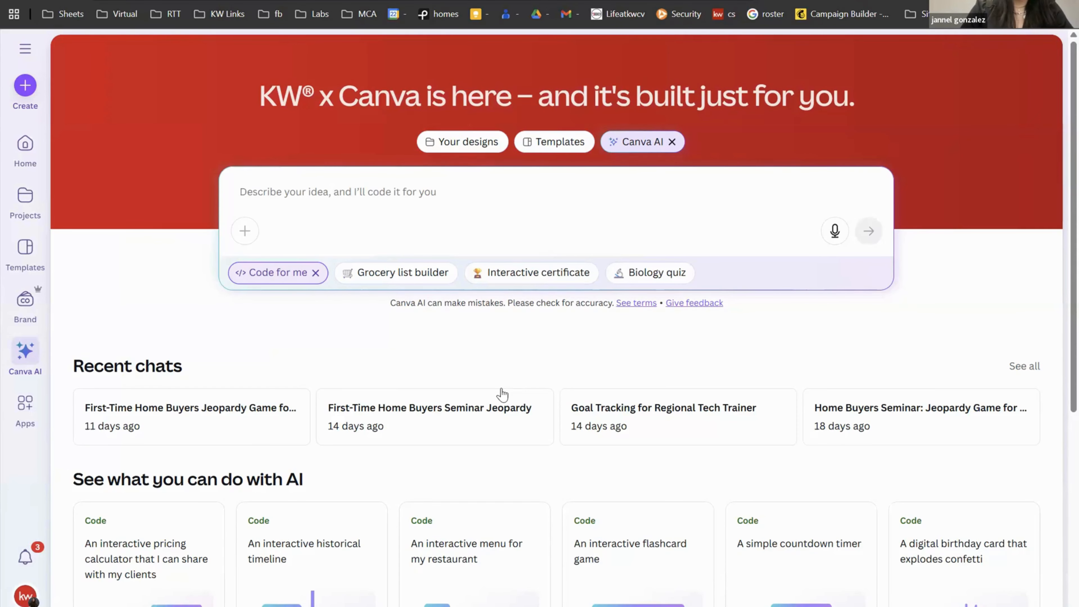
{"action": "scroll", "coordinate": [501, 394], "scroll_direction": "down", "scroll_amount": 8}
{"action": "scroll", "coordinate": [502, 394], "scroll_direction": "up", "scroll_amount": 4}
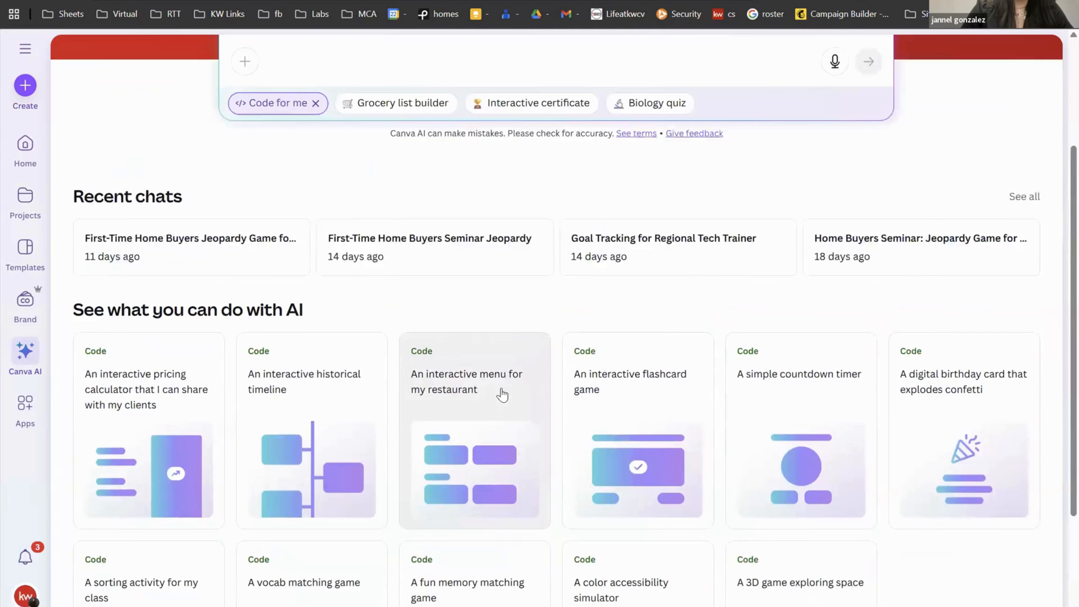
{"action": "scroll", "coordinate": [502, 394], "scroll_direction": "up", "scroll_amount": 3}
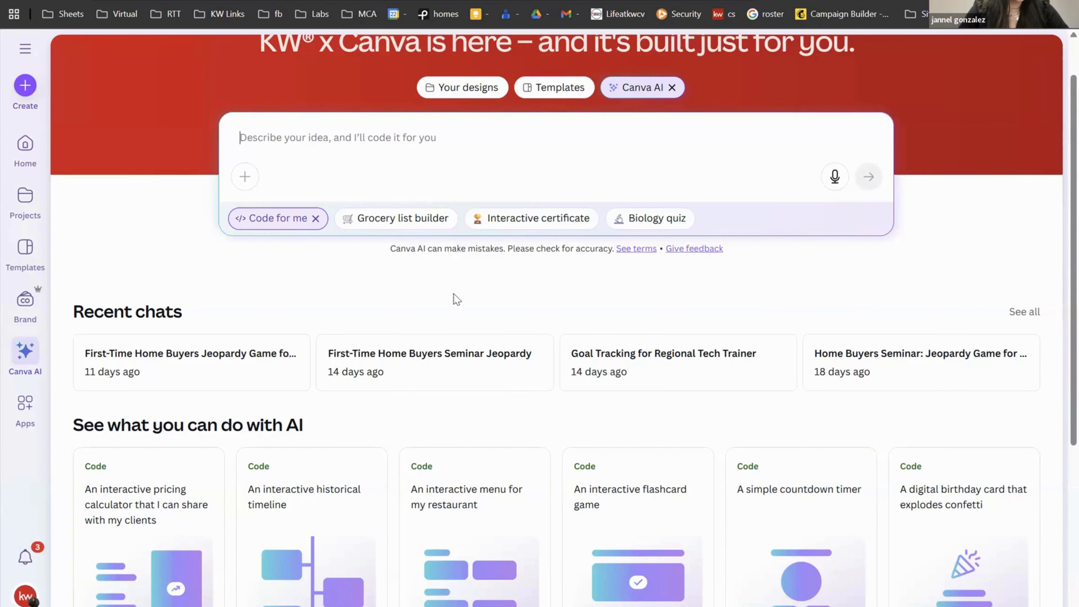
{"action": "left_click", "coordinate": [233, 351]}
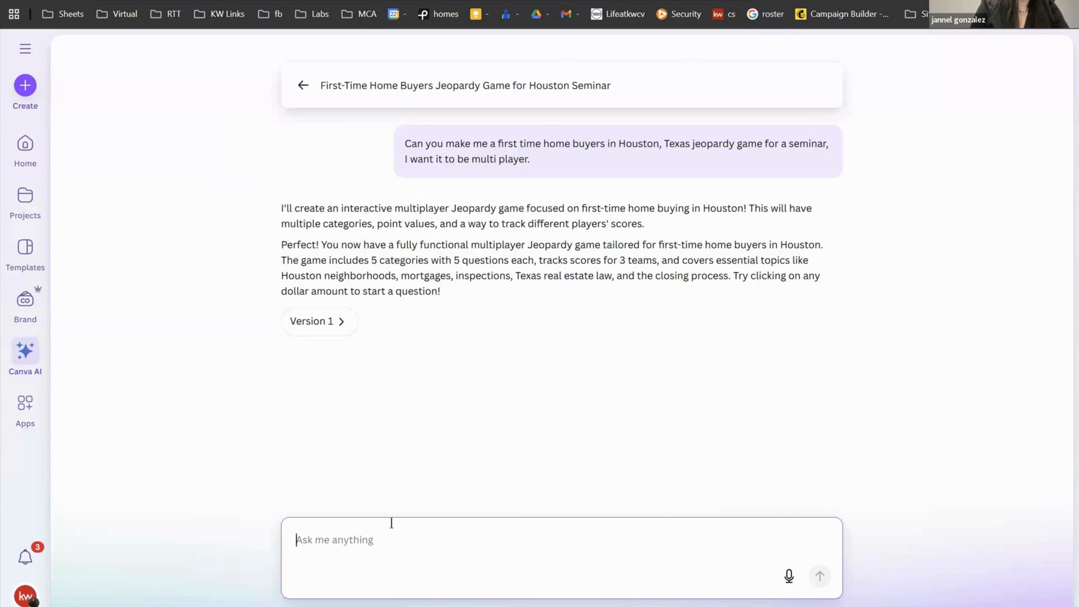
{"action": "type", "text": "t"}
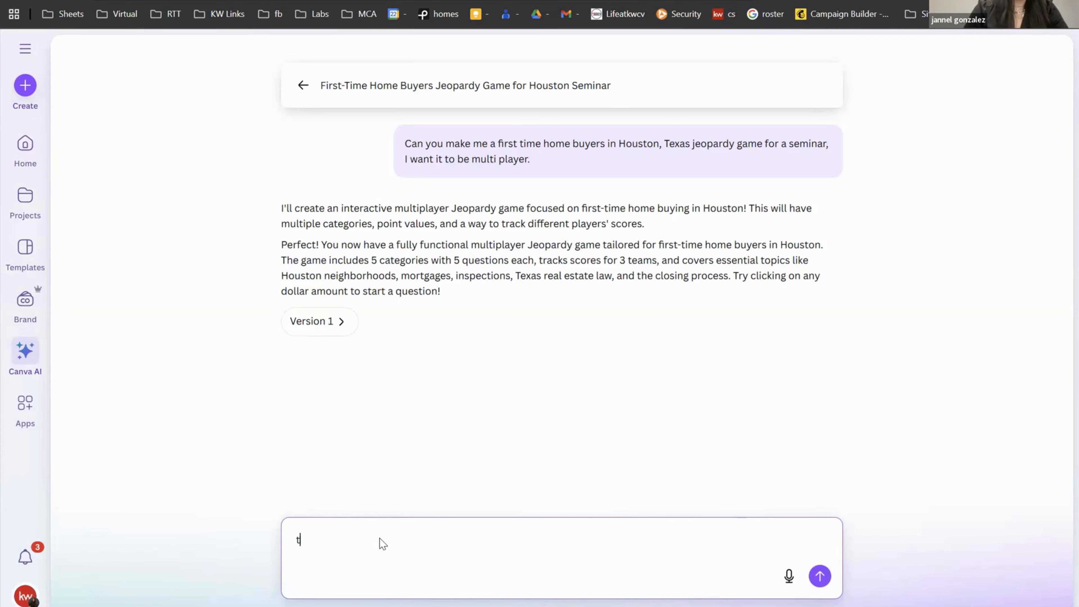
{"action": "key", "text": "BackSpace"}
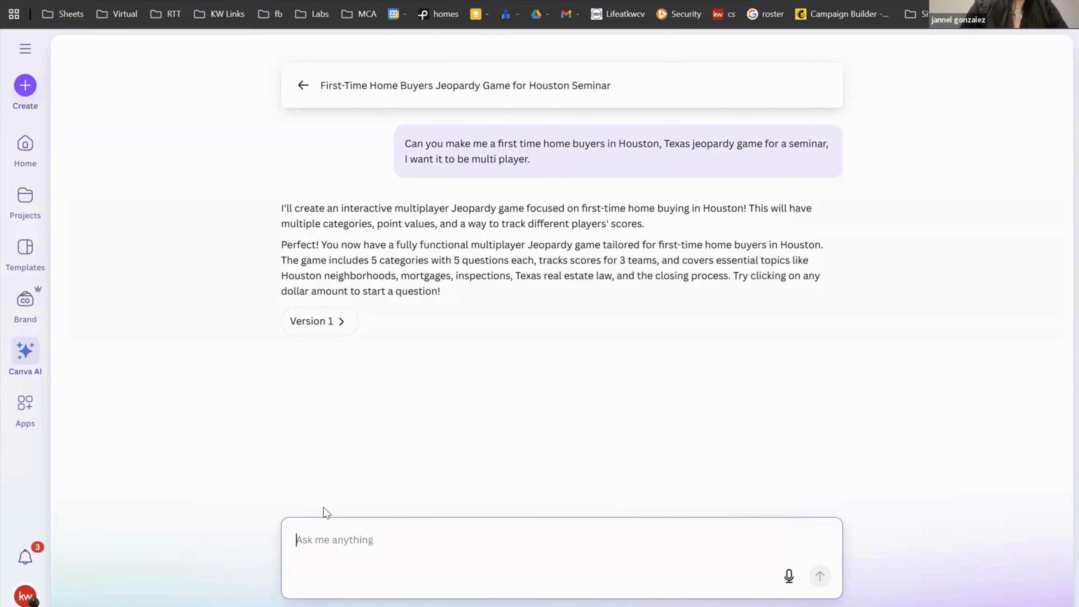
{"action": "left_click", "coordinate": [303, 86]}
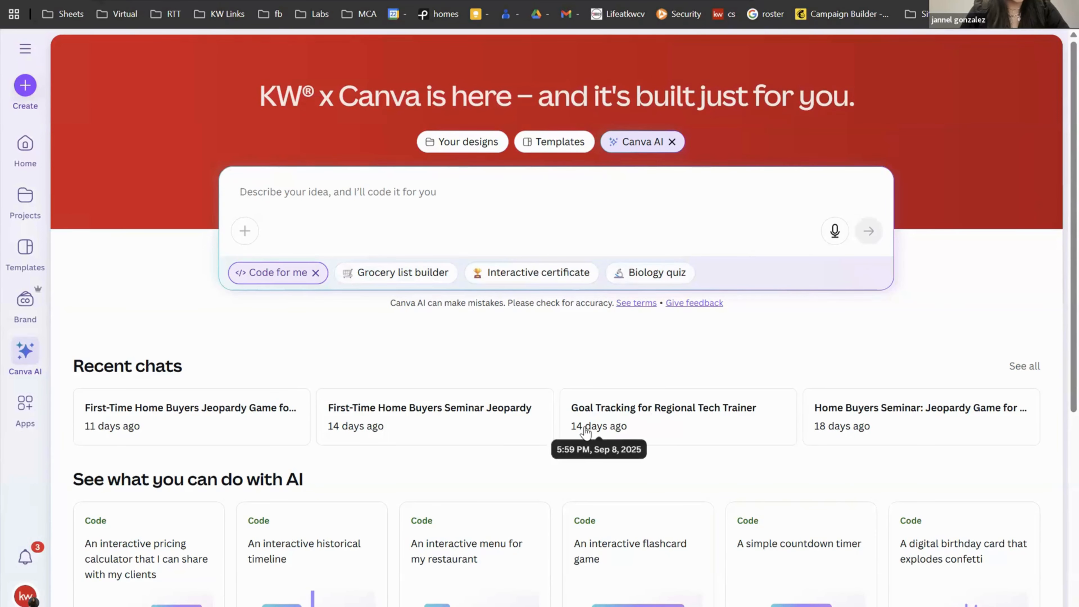
Step: Remove the Code for me chip so Canva AI returns to its default mode
{"action": "scroll", "coordinate": [586, 431], "scroll_direction": "down", "scroll_amount": 8}
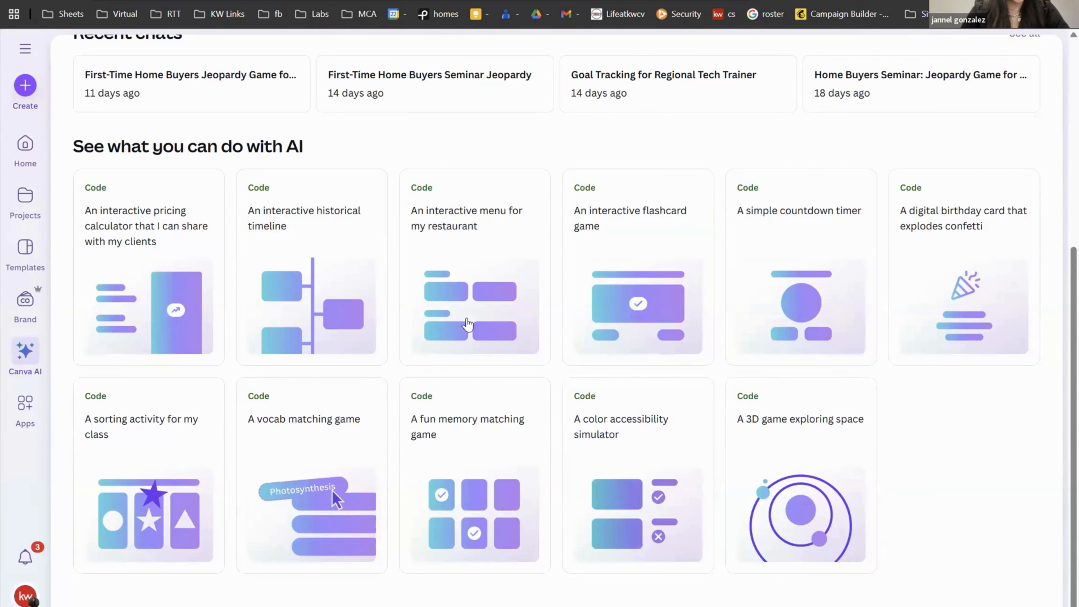
{"action": "scroll", "coordinate": [813, 405], "scroll_direction": "up", "scroll_amount": 5}
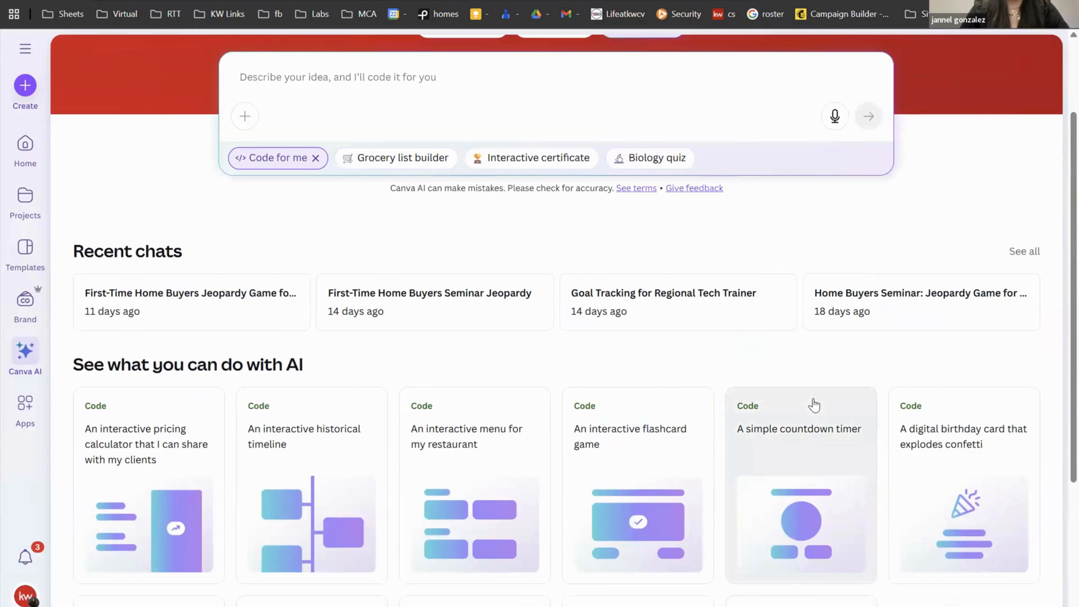
{"action": "left_click", "coordinate": [315, 158]}
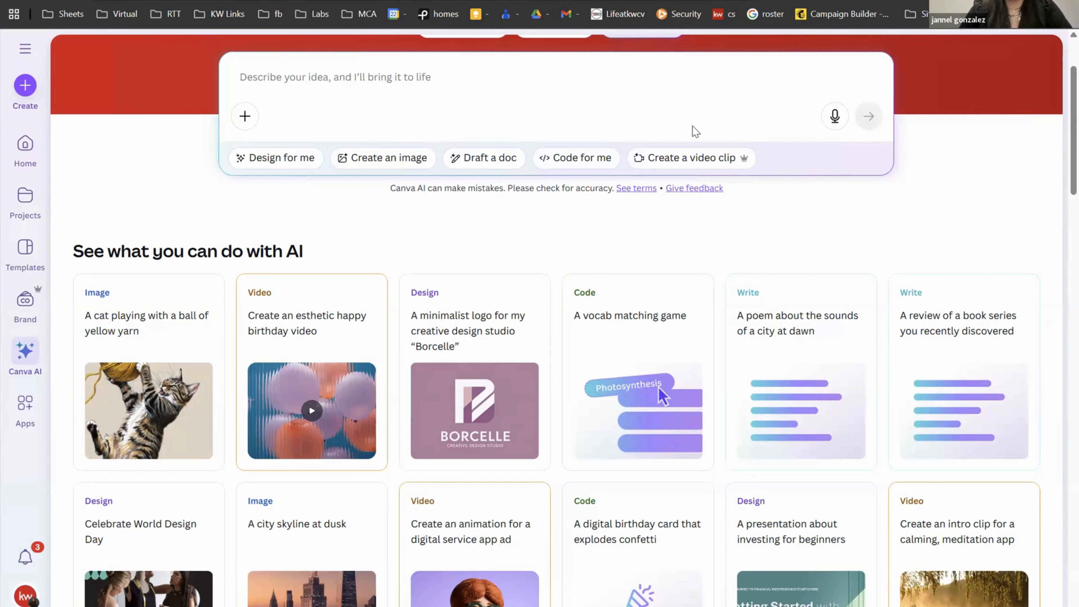
Step: Switch Canva AI to Create a video clip, checking its aspect ratio and duration options, then open the account menu
{"action": "left_click", "coordinate": [690, 157]}
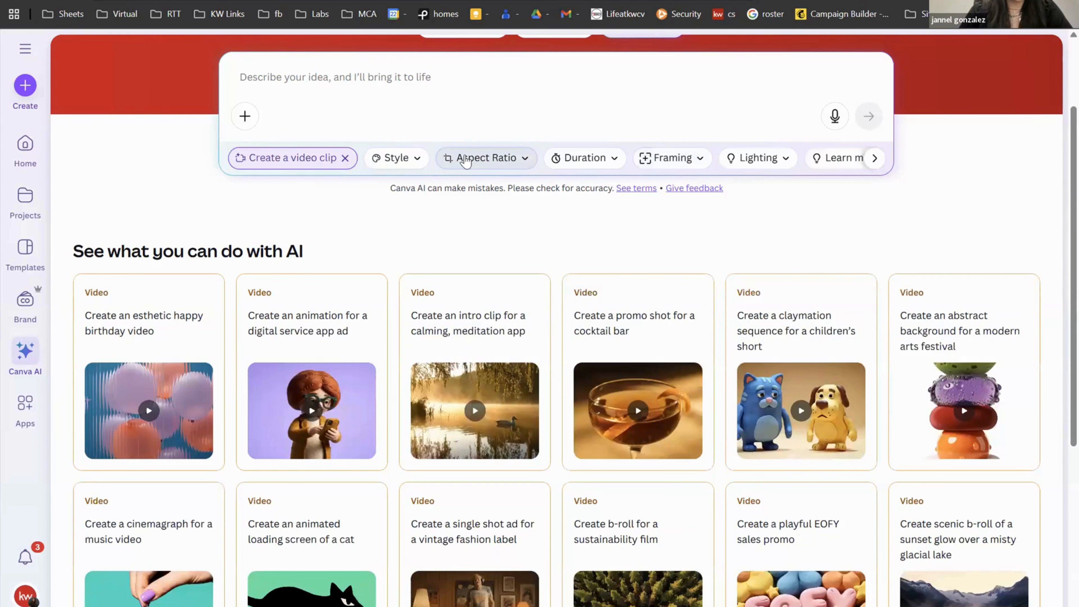
{"action": "left_click", "coordinate": [453, 162]}
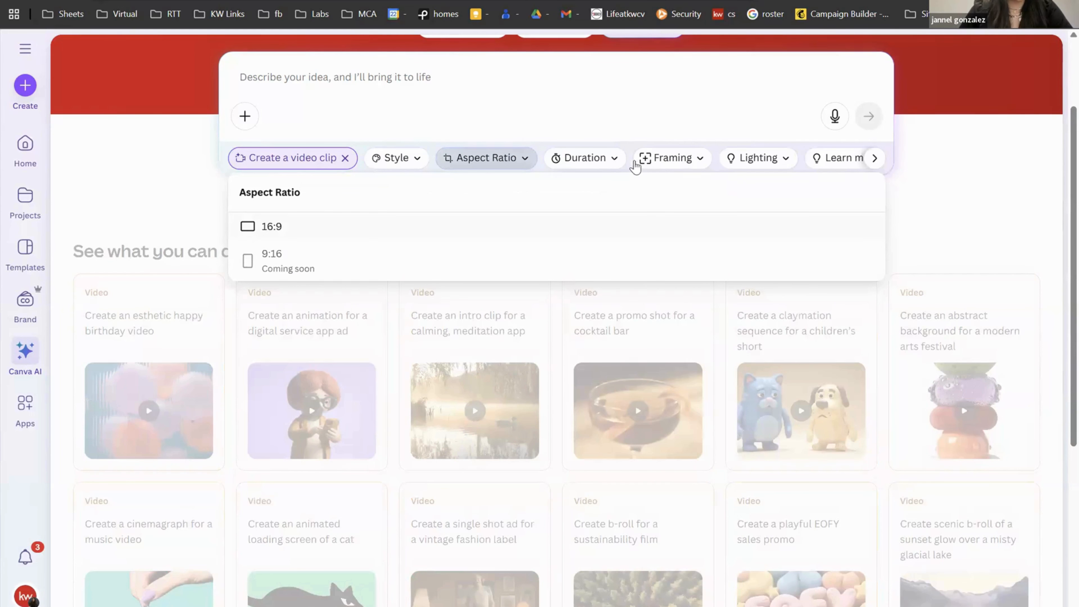
{"action": "left_click", "coordinate": [602, 166]}
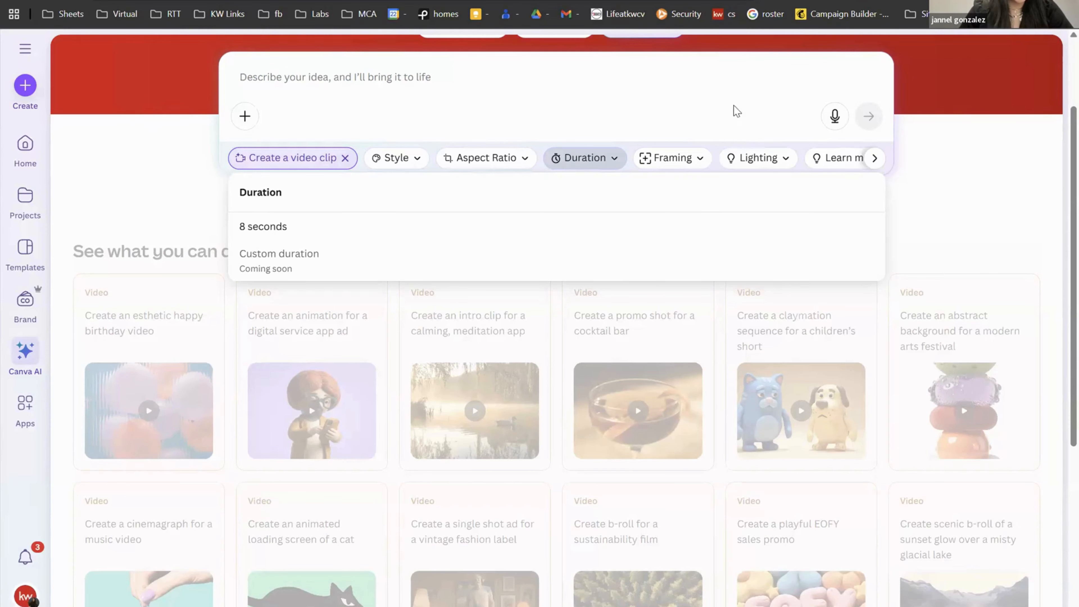
{"action": "left_click", "coordinate": [930, 176]}
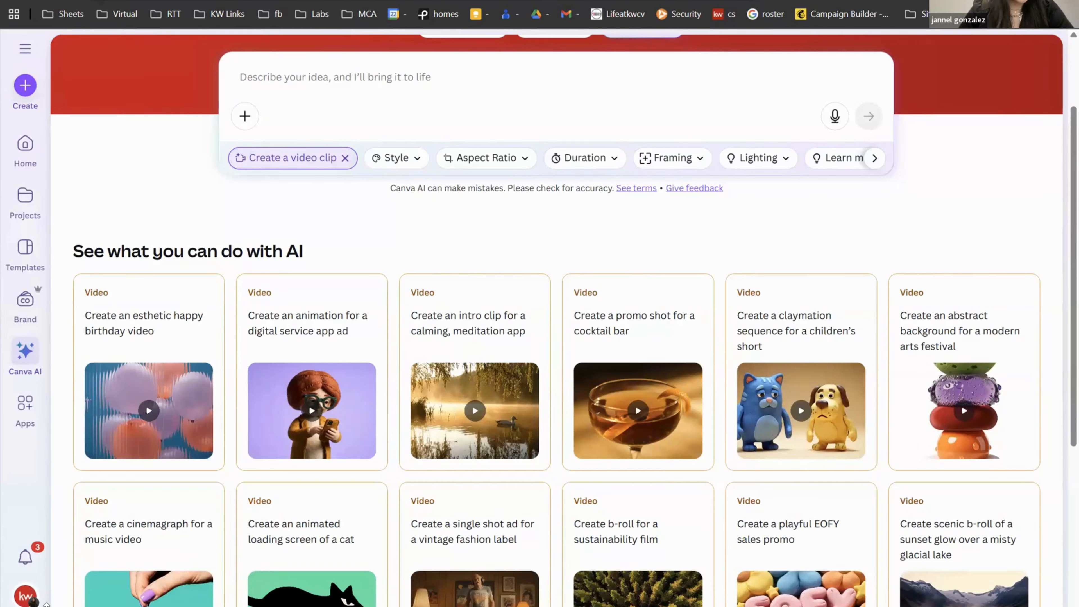
{"action": "left_click", "coordinate": [45, 601]}
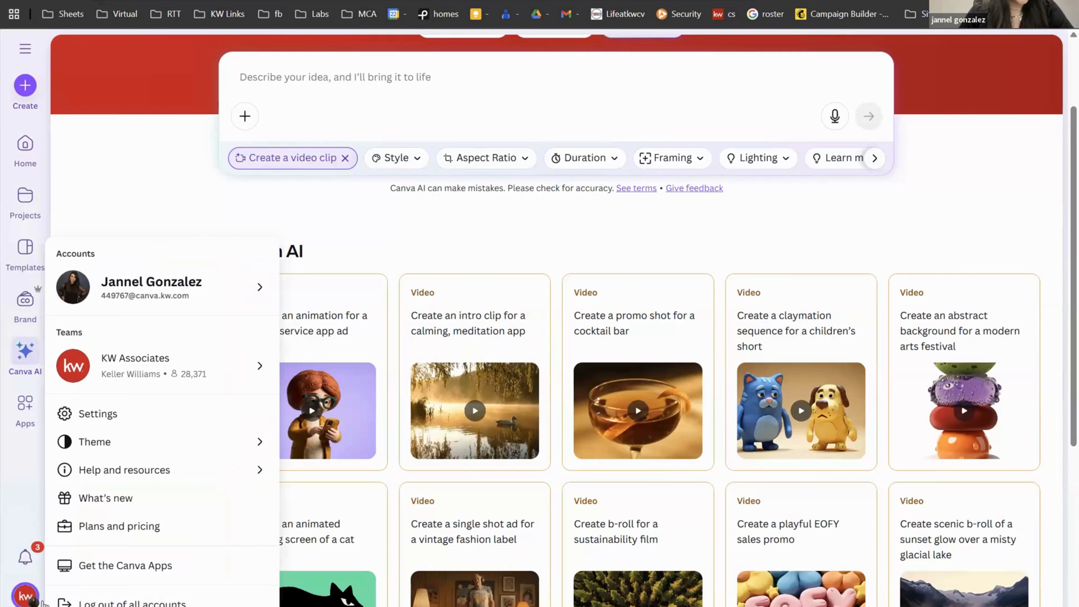
Step: Go to Design School from the Help and resources menu
{"action": "mouse_move", "coordinate": [192, 472]}
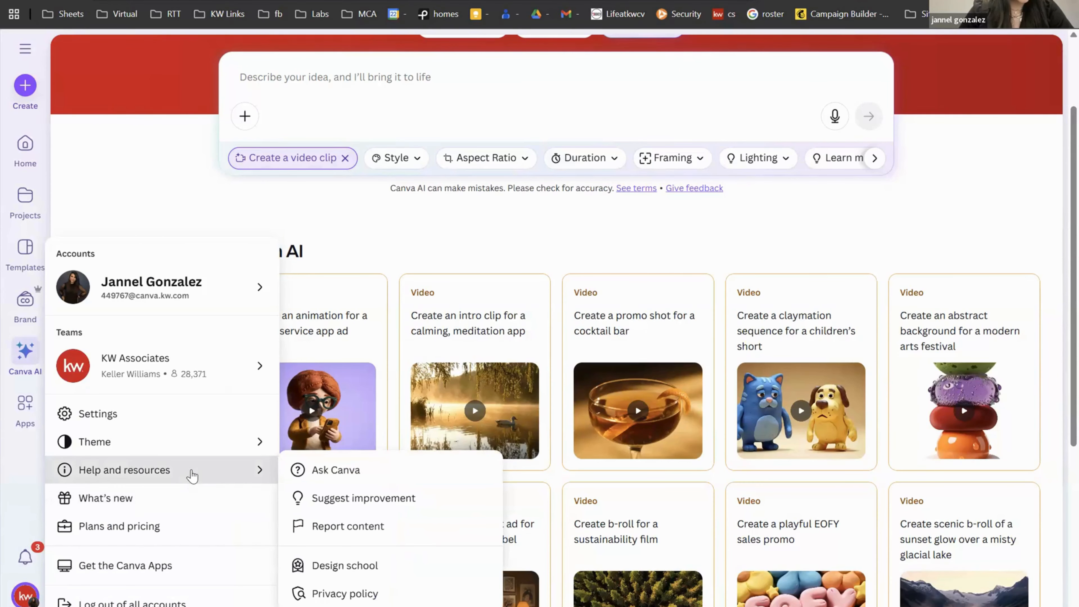
{"action": "left_click", "coordinate": [342, 567]}
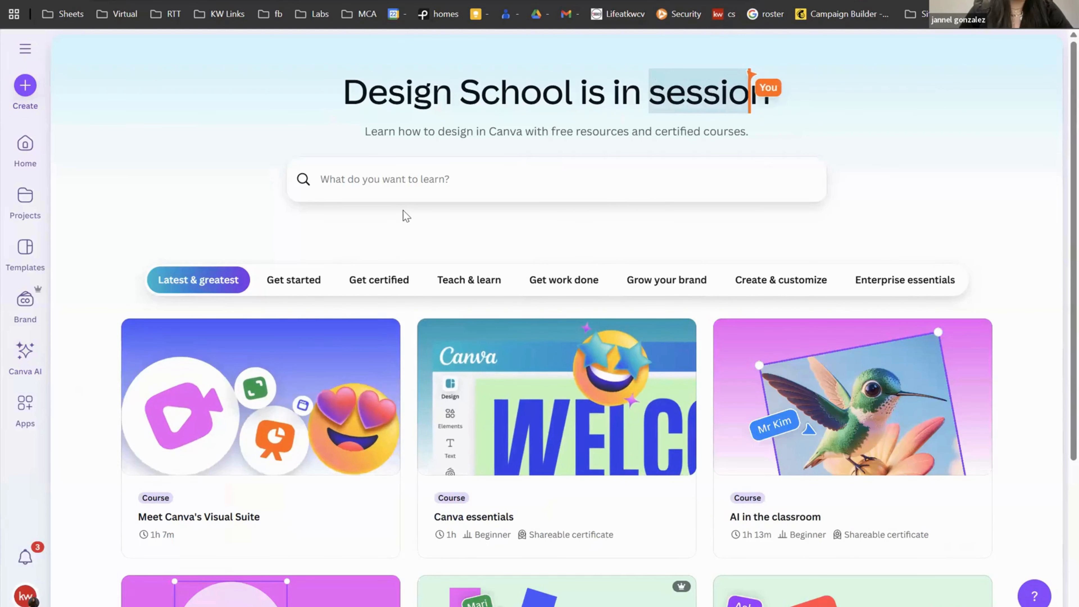
{"action": "left_click", "coordinate": [407, 187]}
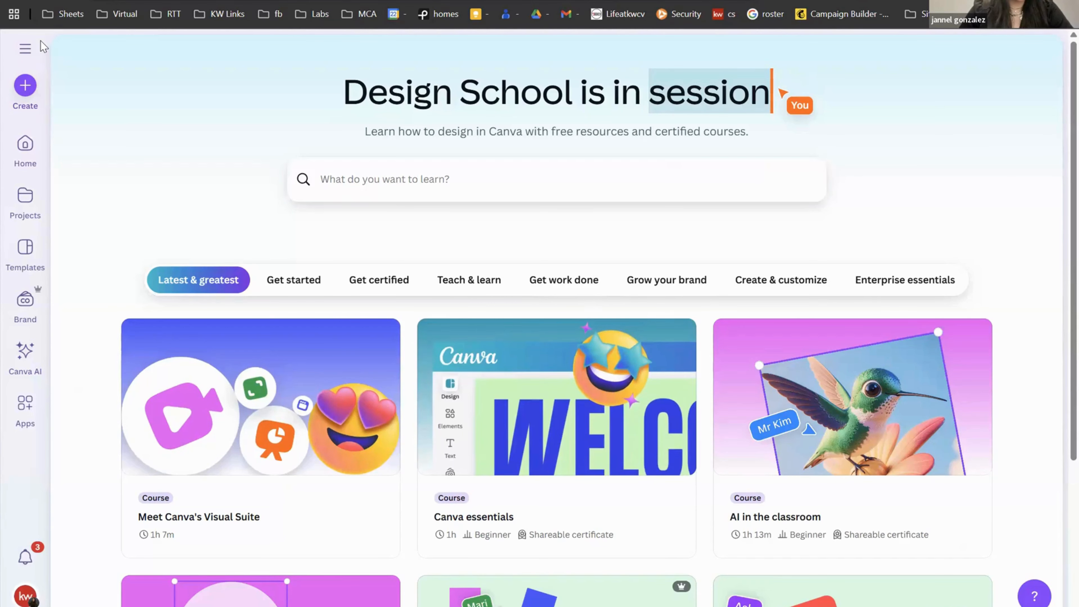
Step: Browse Design School's Cheatsheets from the side panel, then open Activities
{"action": "left_click", "coordinate": [25, 48]}
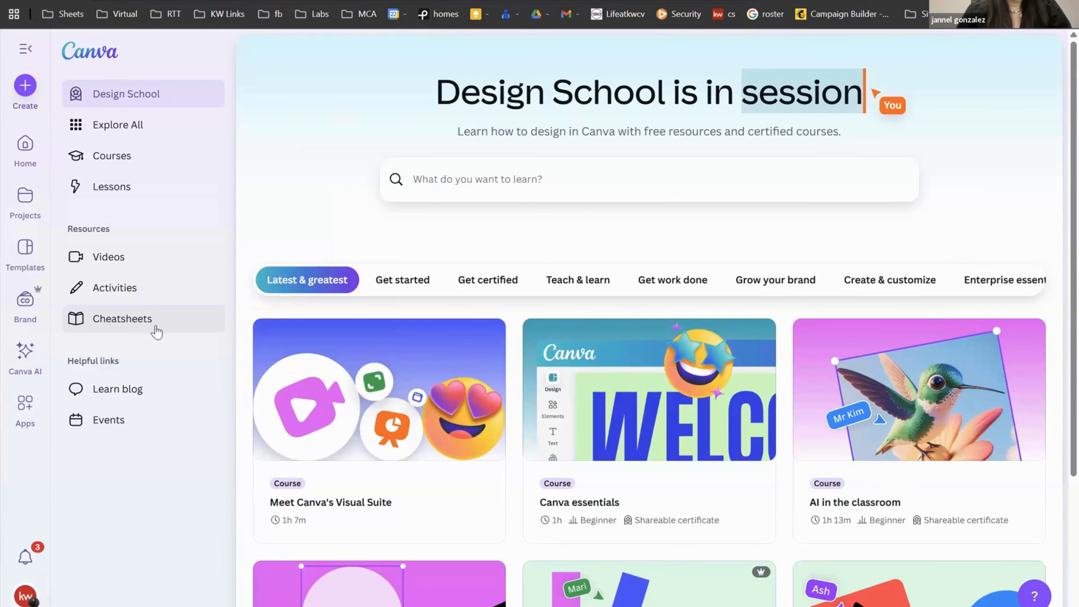
{"action": "left_click", "coordinate": [124, 320]}
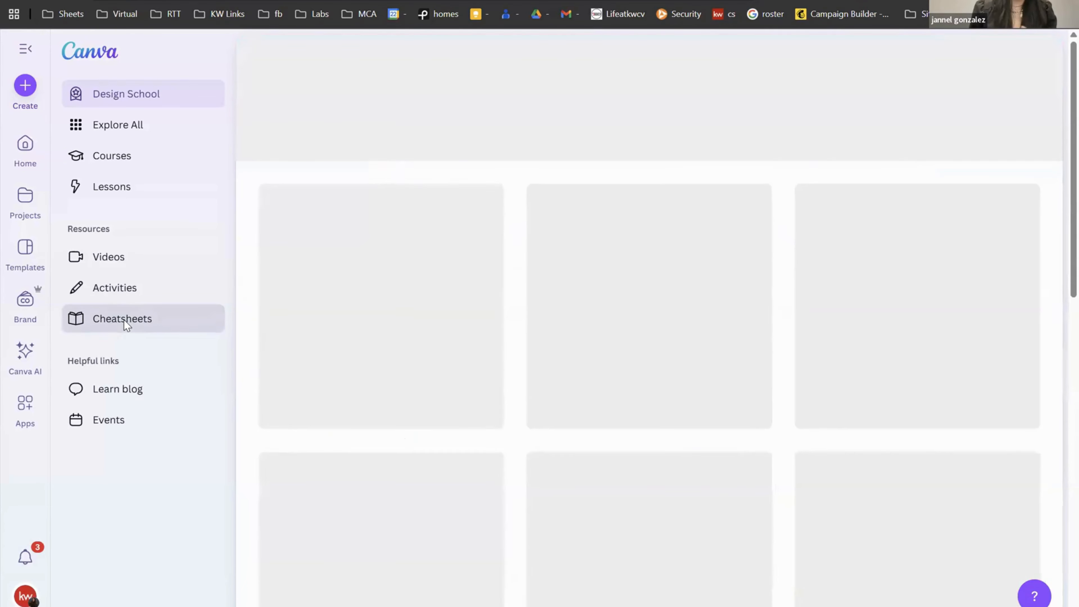
{"action": "scroll", "coordinate": [551, 240], "scroll_direction": "down", "scroll_amount": 15}
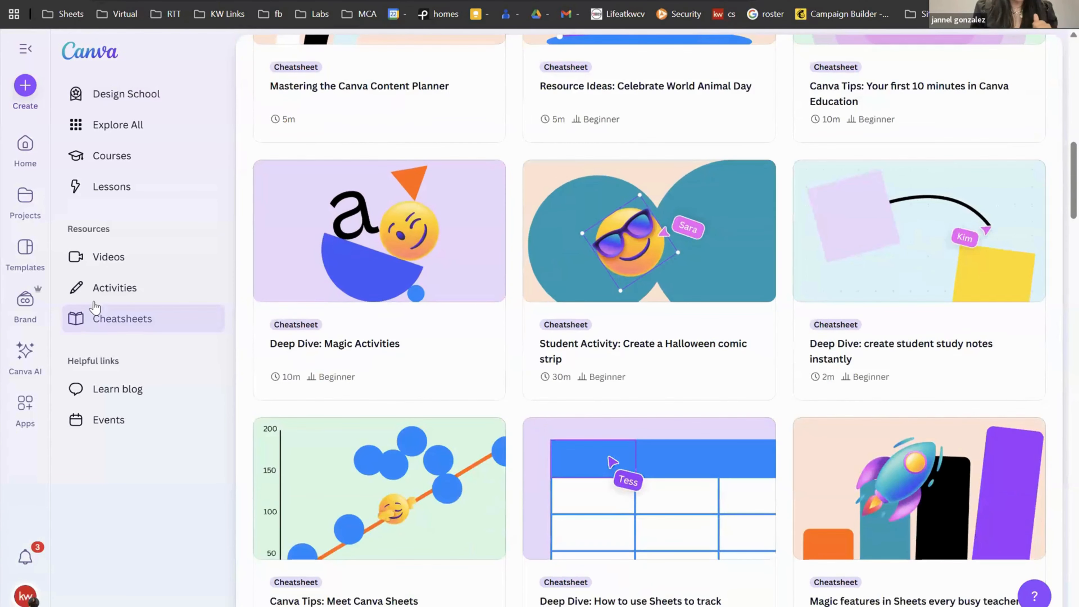
{"action": "left_click", "coordinate": [106, 295]}
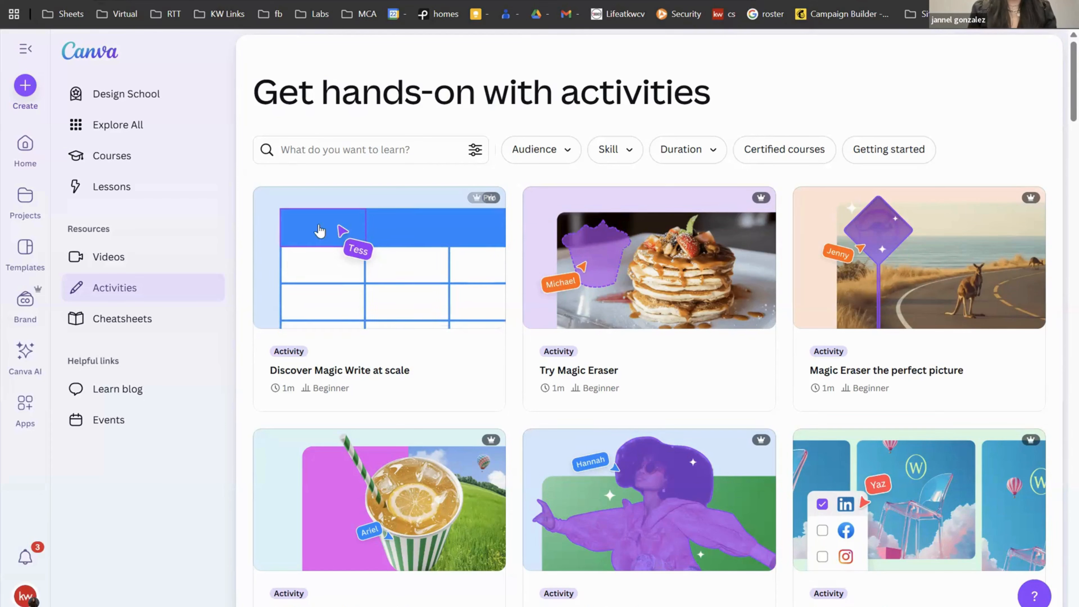
Step: Open the Try Magic Eraser activity's practice design and select the pancake photo to edit
{"action": "left_click", "coordinate": [541, 322]}
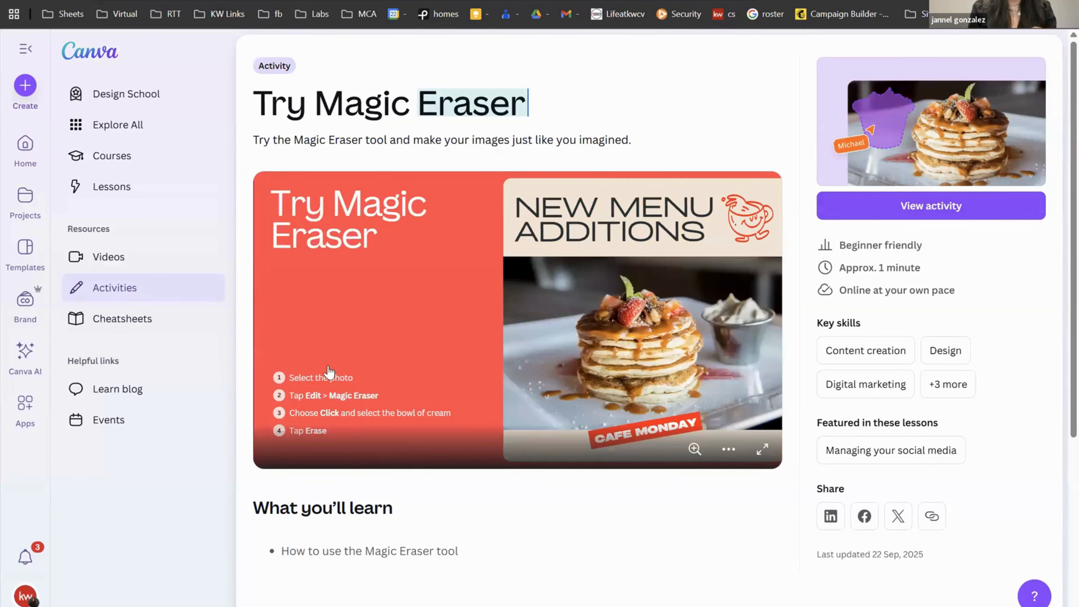
{"action": "left_click", "coordinate": [926, 206]}
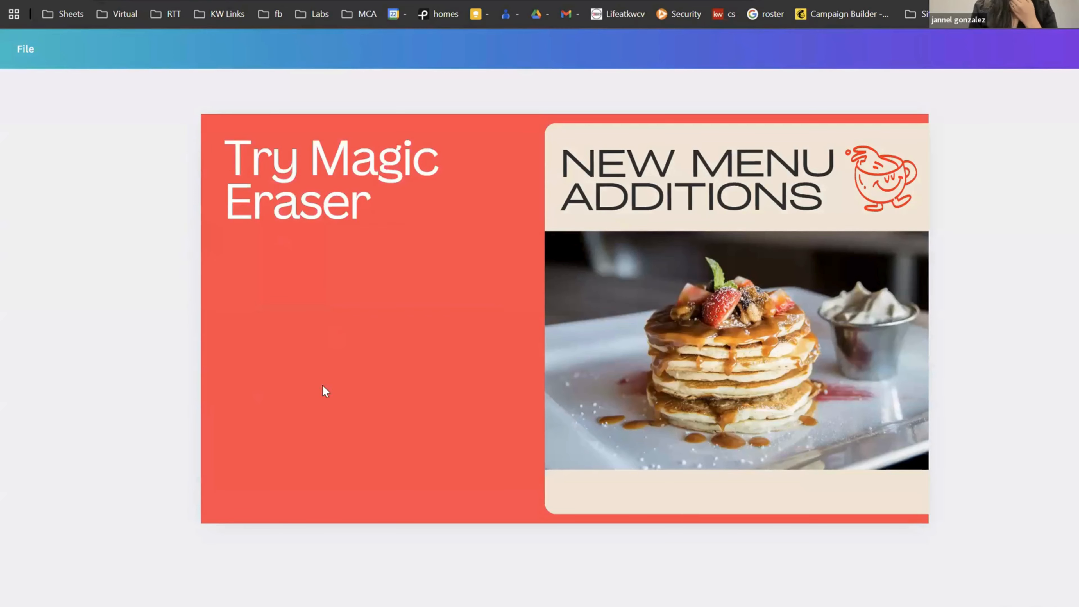
{"action": "left_click", "coordinate": [726, 267]}
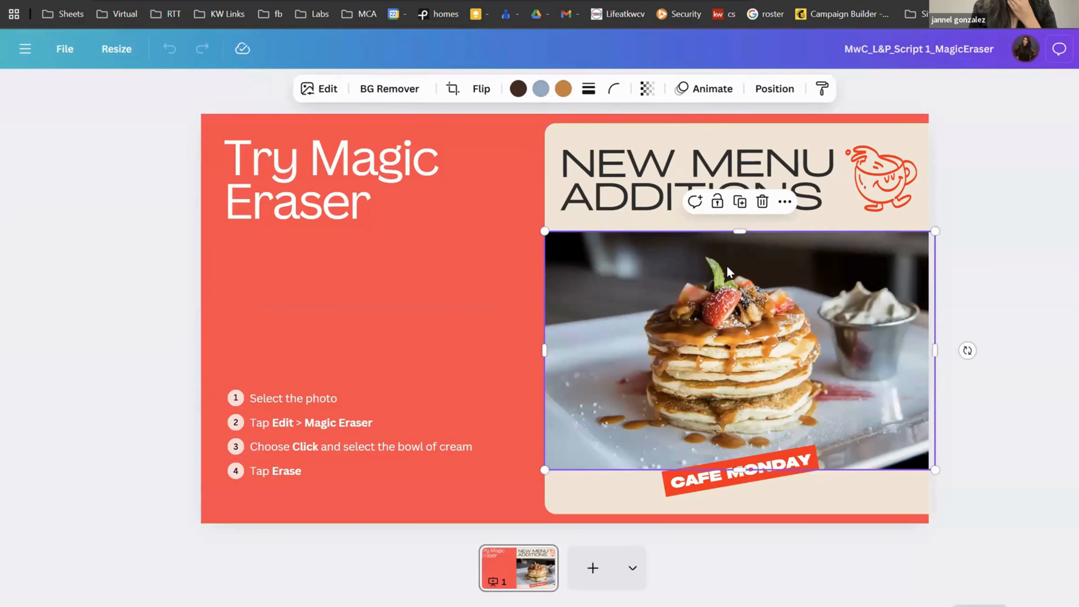
{"action": "left_click", "coordinate": [319, 90]}
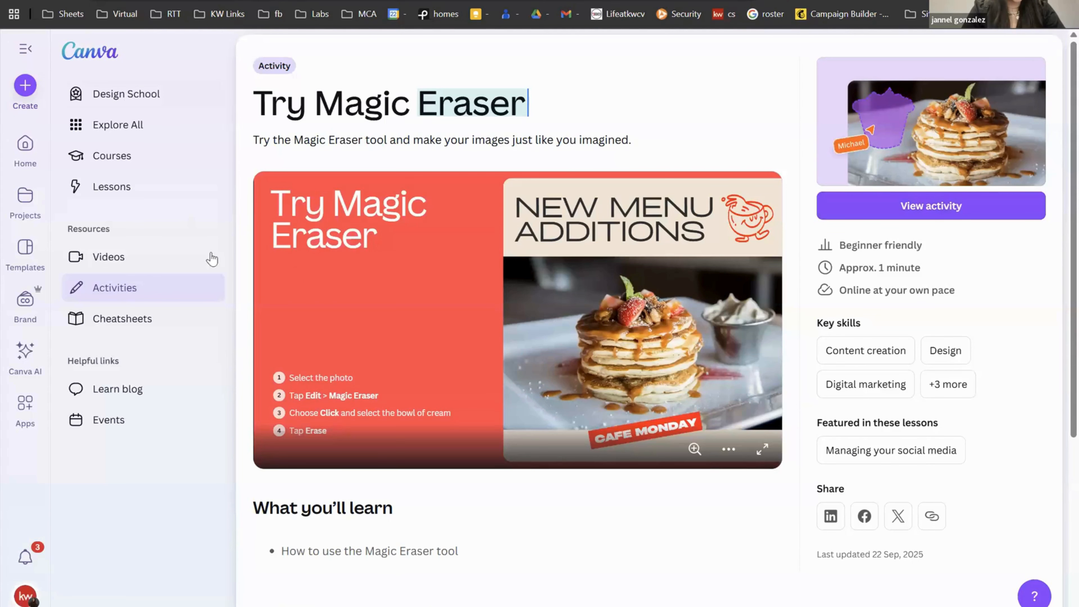
Step: View Design School's Videos page, then scroll through the Activities cards
{"action": "left_click", "coordinate": [106, 285]}
{"action": "left_click", "coordinate": [106, 258]}
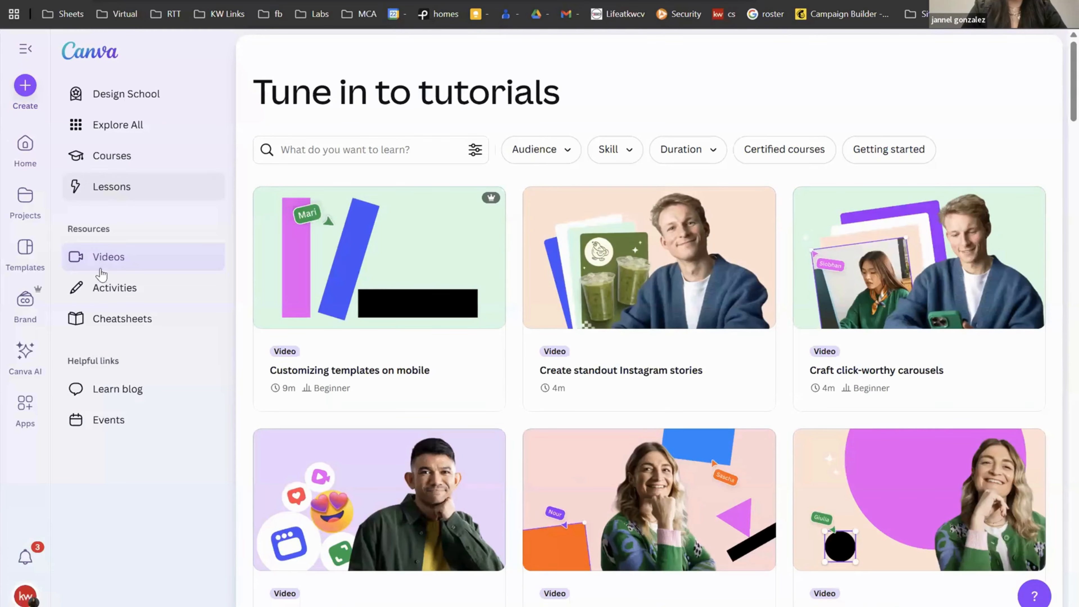
{"action": "left_click", "coordinate": [172, 296]}
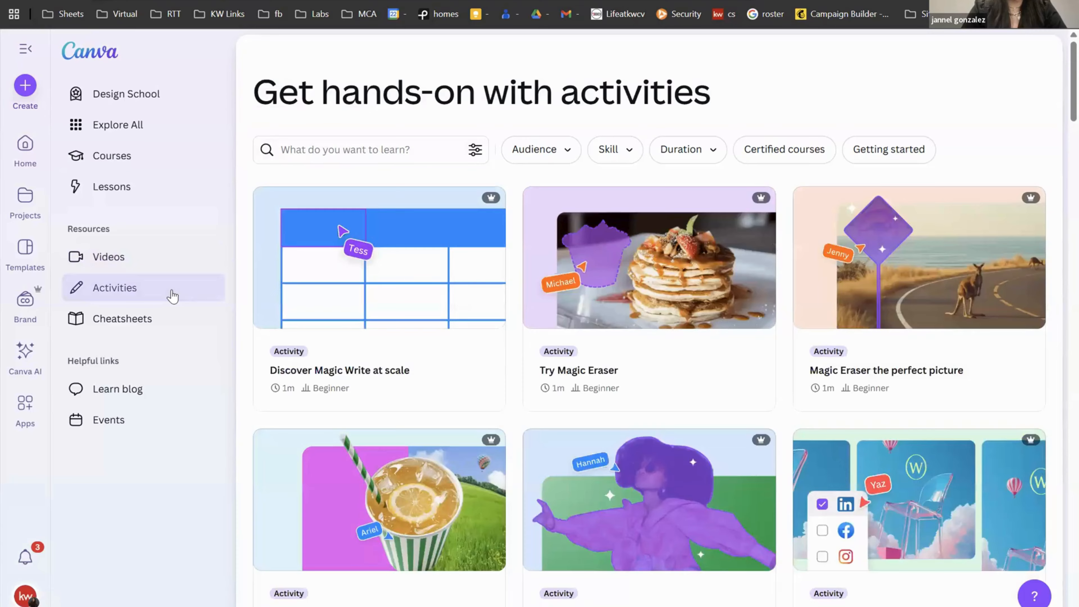
{"action": "scroll", "coordinate": [686, 332], "scroll_direction": "down", "scroll_amount": 6}
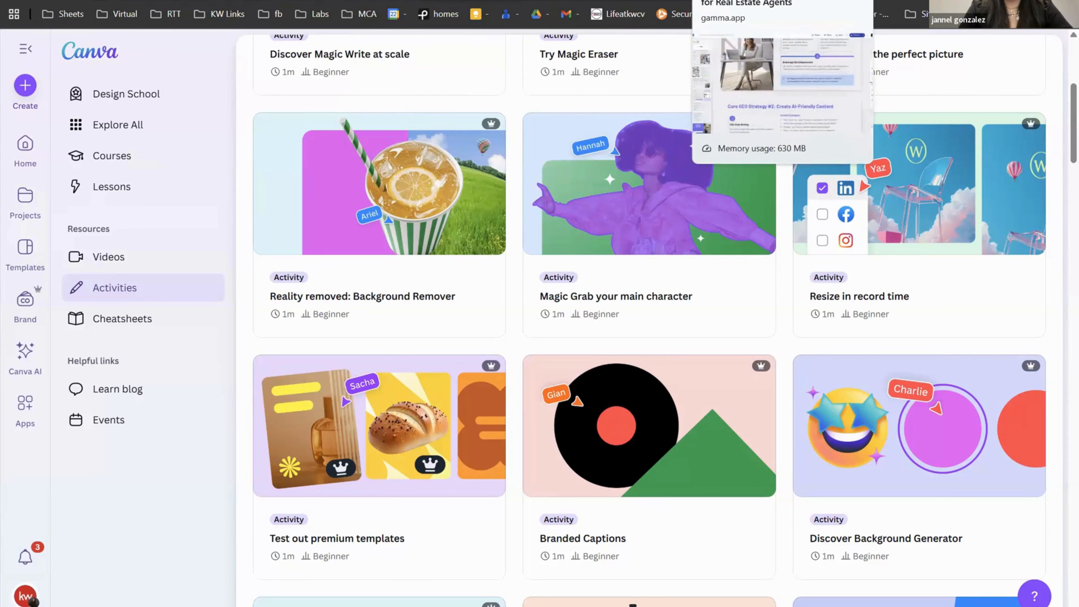
Step: Switch to the Gamma deck 'Be the Agent AI Recommends' and scroll back to its top
{"action": "left_click", "coordinate": [743, 1]}
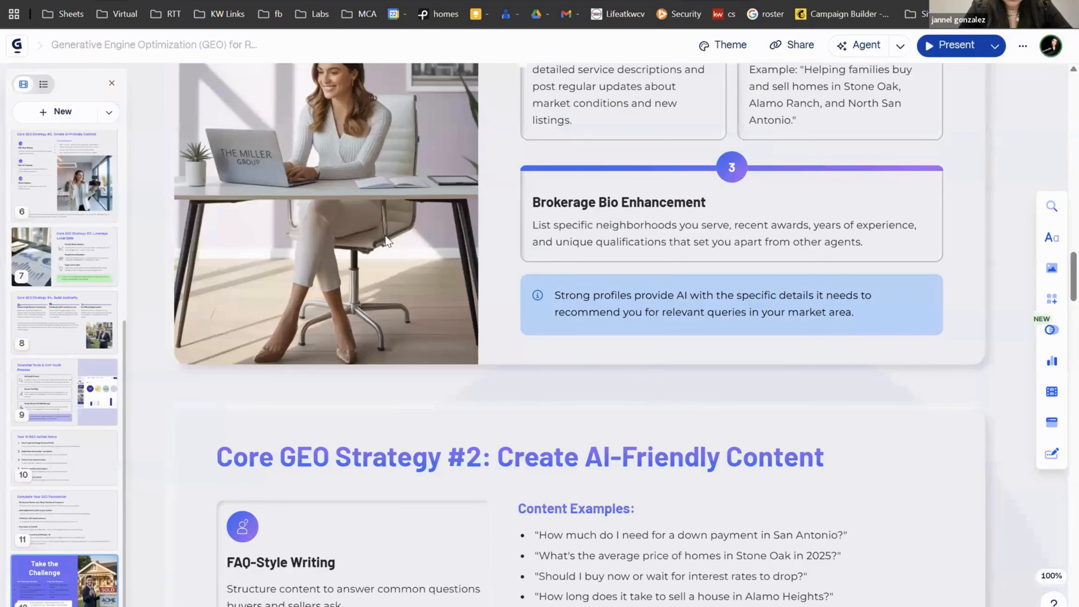
{"action": "scroll", "coordinate": [386, 236], "scroll_direction": "up", "scroll_amount": 20}
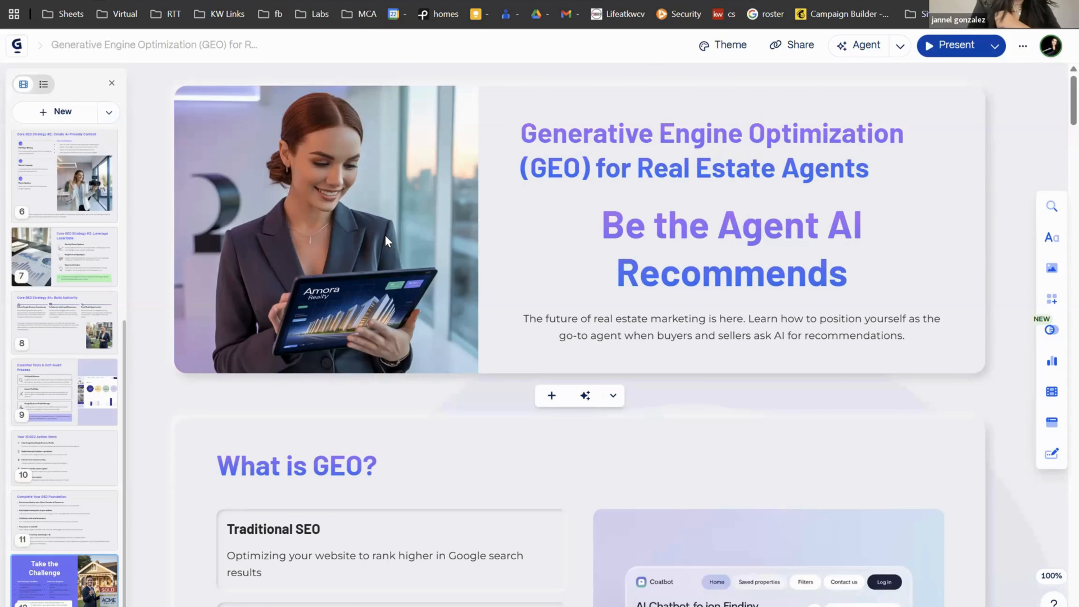
{"action": "mouse_move", "coordinate": [365, 184]}
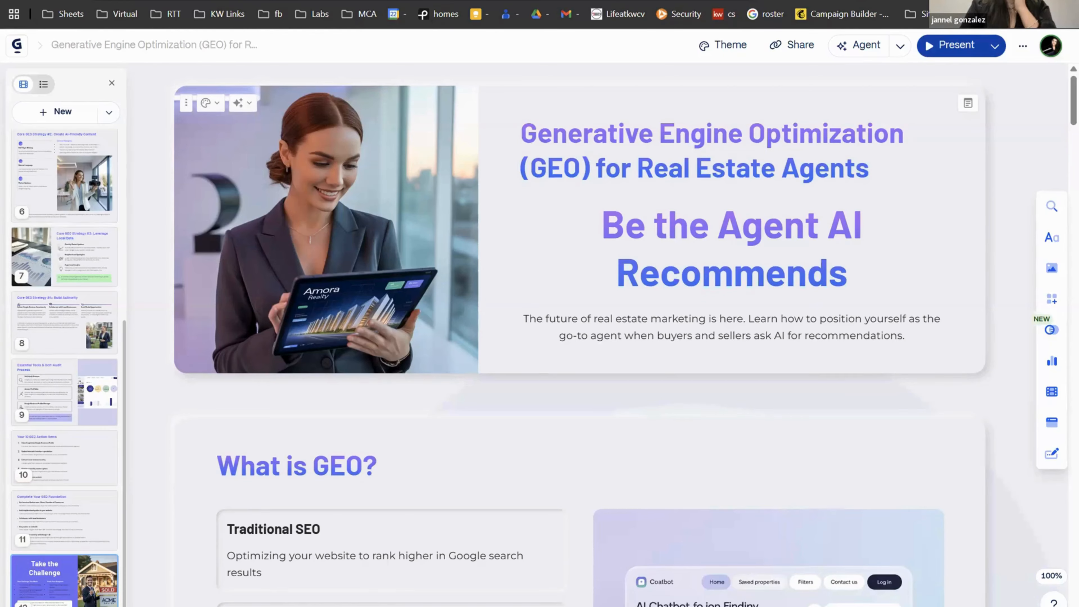
Step: Return to Canva, collapse the starred designs panel, and open the Apps page with its category list
{"action": "left_click", "coordinate": [339, 1]}
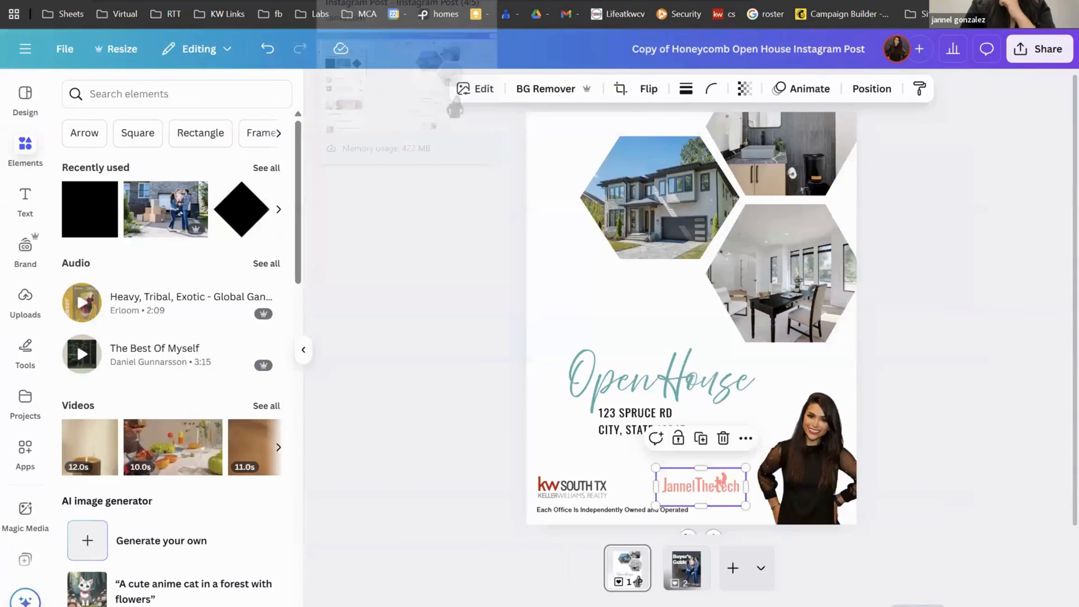
{"action": "left_click", "coordinate": [242, 1]}
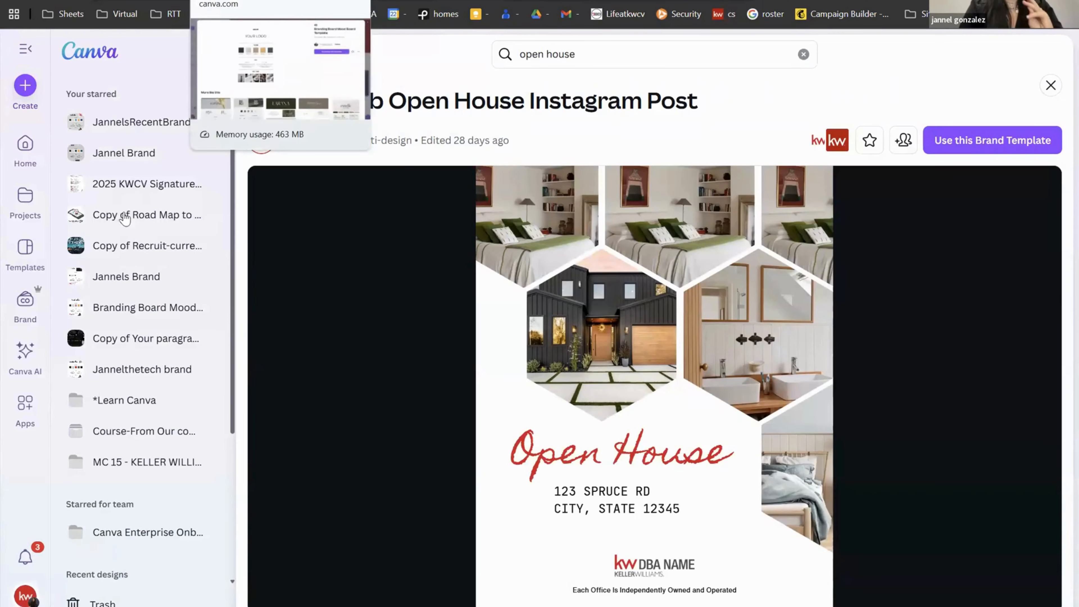
{"action": "left_click", "coordinate": [26, 50]}
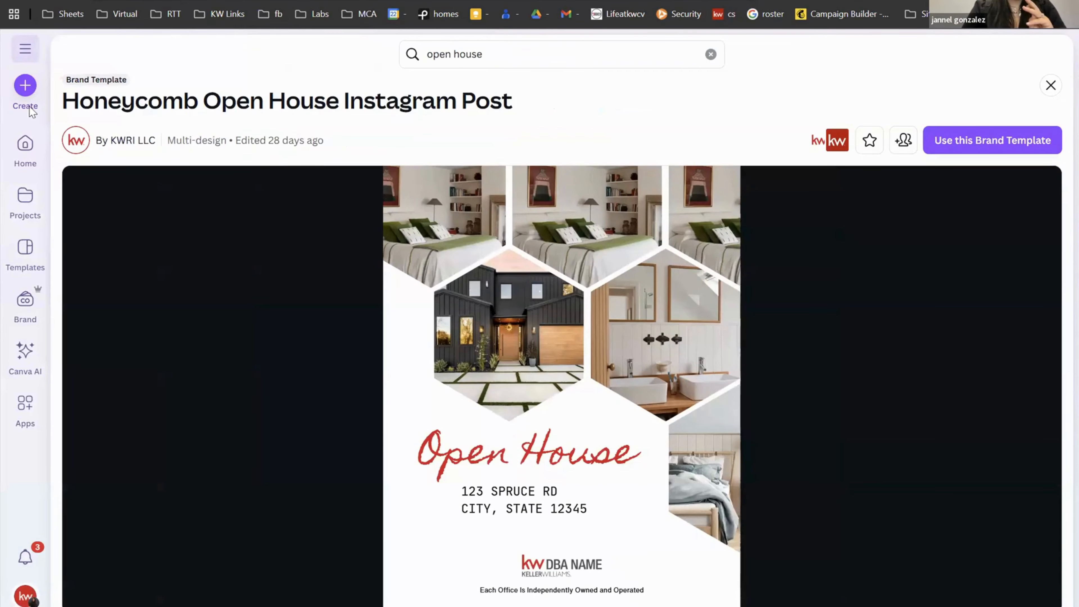
{"action": "left_click", "coordinate": [25, 151]}
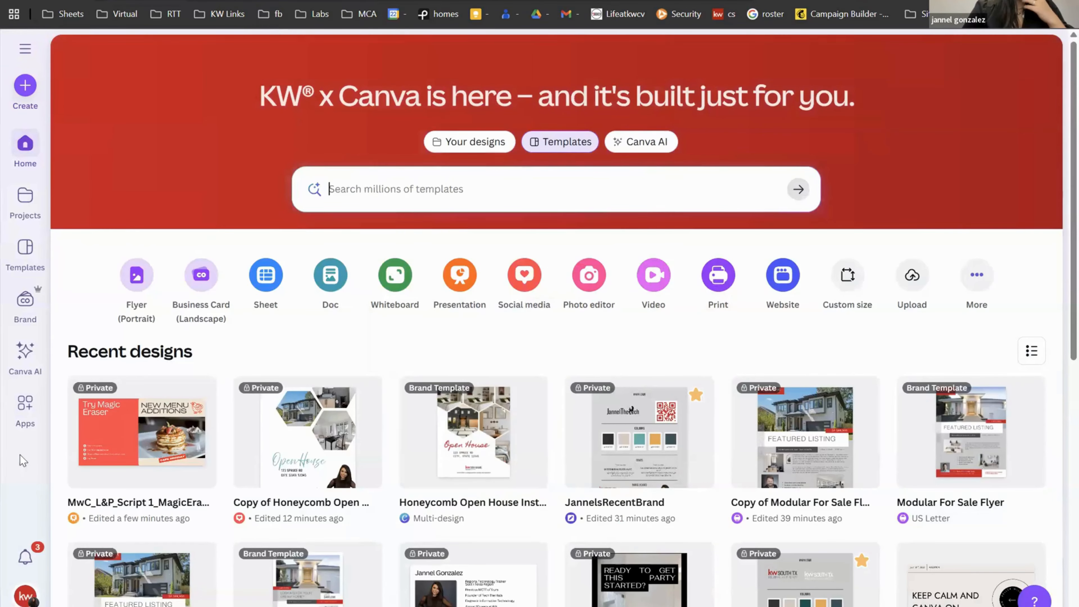
{"action": "left_click", "coordinate": [22, 427]}
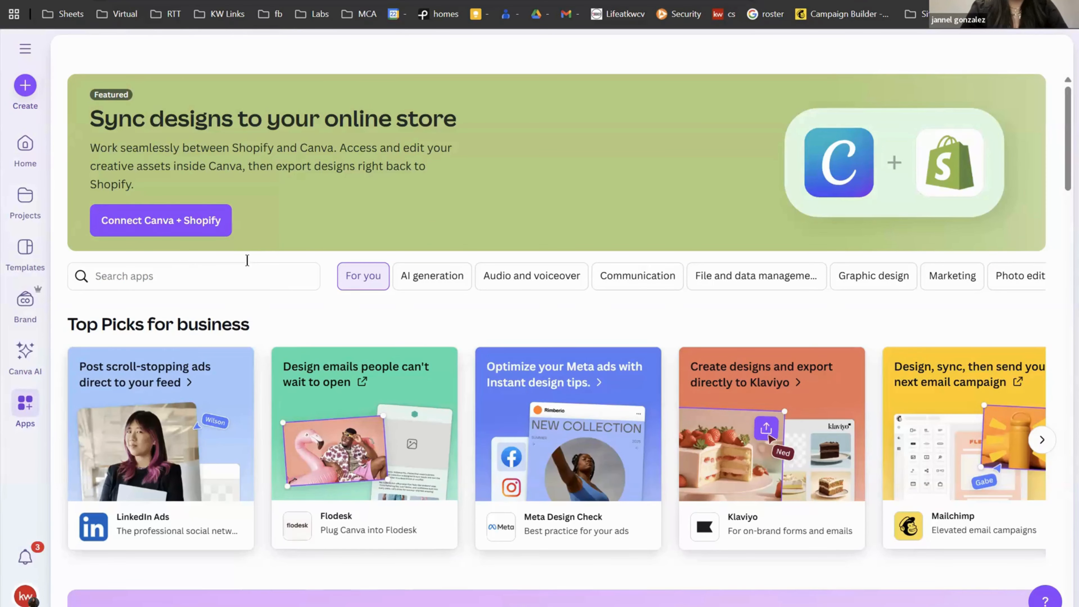
{"action": "left_click", "coordinate": [26, 51]}
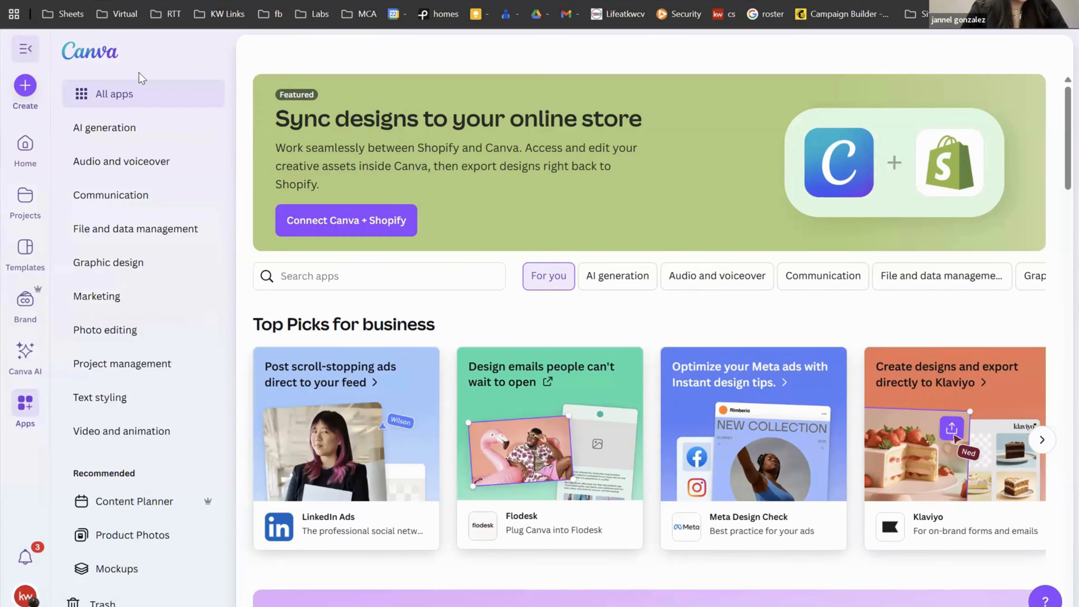
Step: Open the Content Planner filtered to Your calendar and start a post on Thursday, Sep 25
{"action": "left_click", "coordinate": [139, 497]}
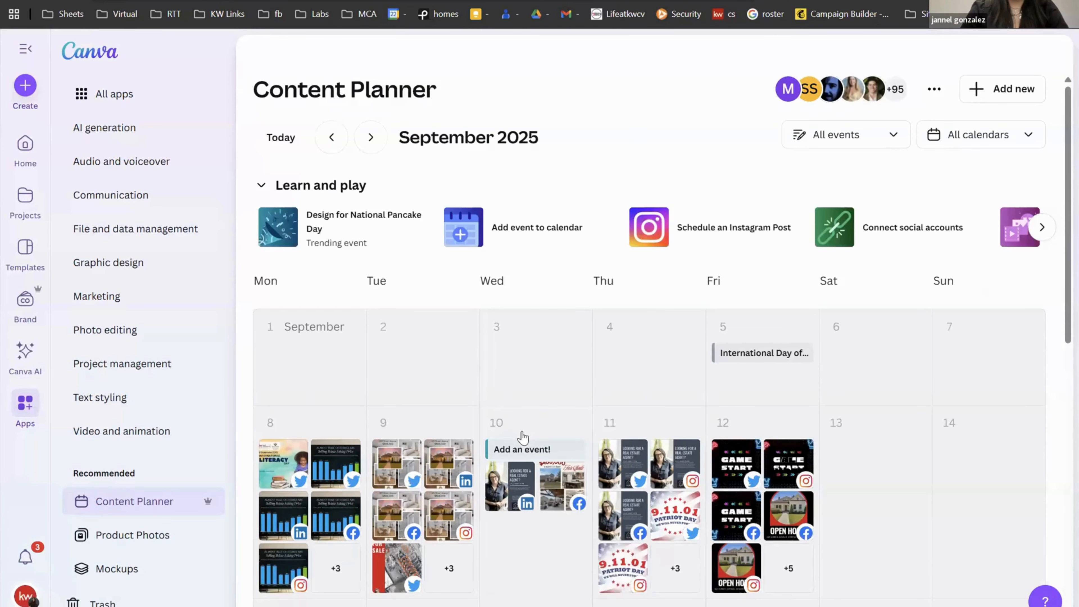
{"action": "scroll", "coordinate": [783, 406], "scroll_direction": "down", "scroll_amount": 1}
{"action": "scroll", "coordinate": [783, 406], "scroll_direction": "up", "scroll_amount": 1}
{"action": "left_click", "coordinate": [972, 140]}
{"action": "left_click", "coordinate": [932, 247]}
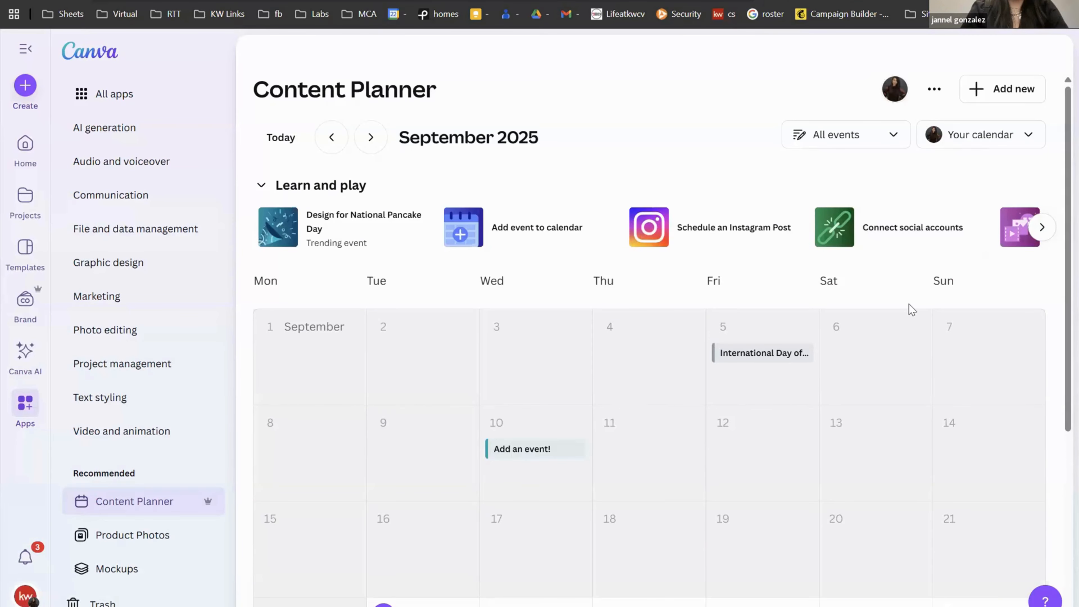
{"action": "scroll", "coordinate": [909, 303], "scroll_direction": "down", "scroll_amount": 3}
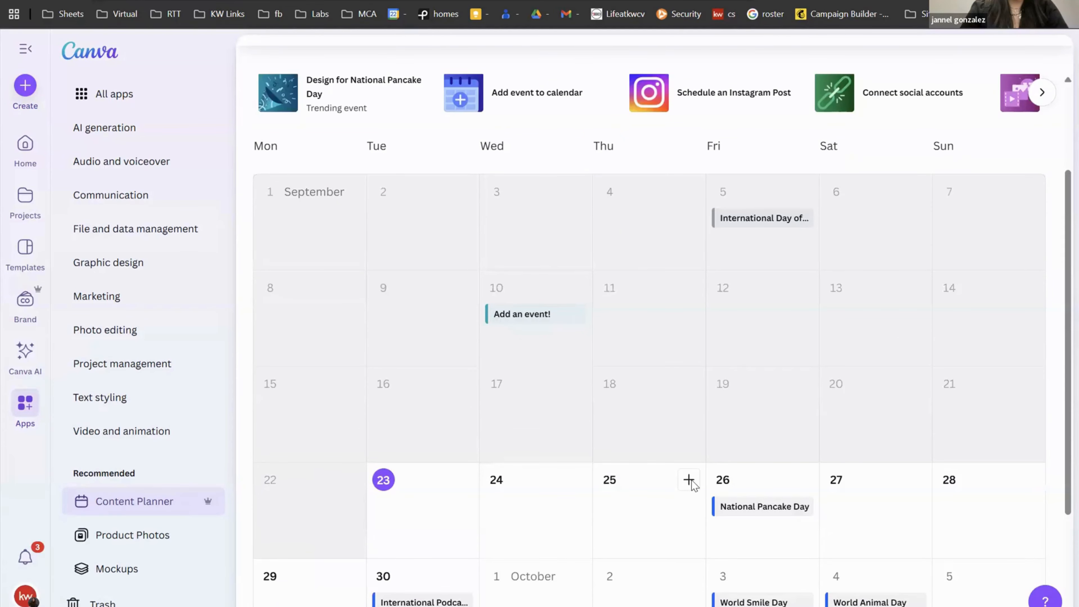
{"action": "left_click", "coordinate": [690, 480]}
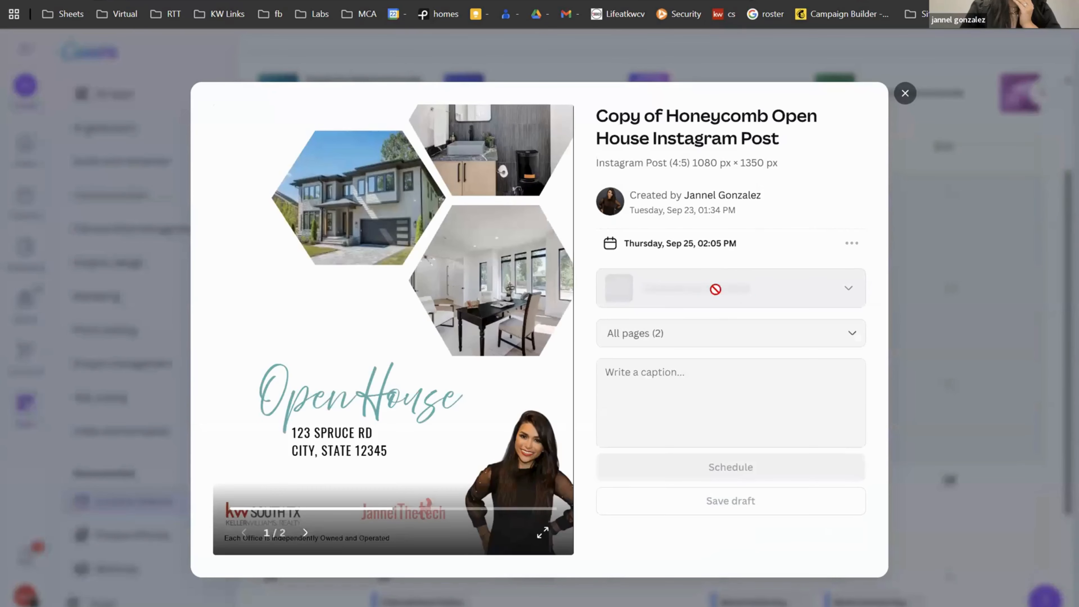
Step: Review the available social channels and confirm both pages are selected for the Sep 25 post
{"action": "left_click", "coordinate": [855, 300]}
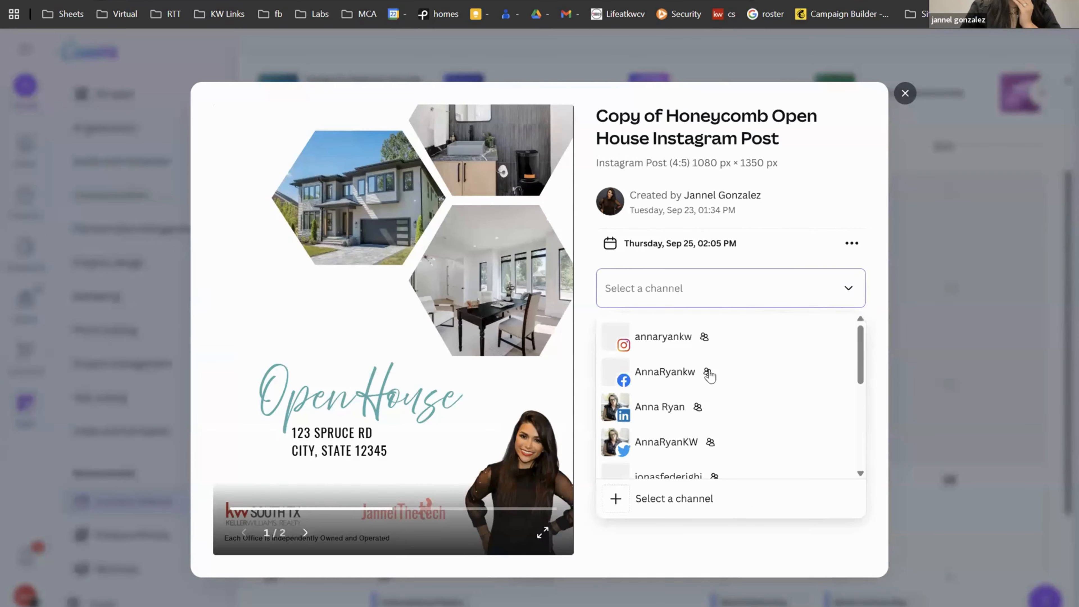
{"action": "left_click", "coordinate": [844, 227]}
{"action": "left_click", "coordinate": [770, 338]}
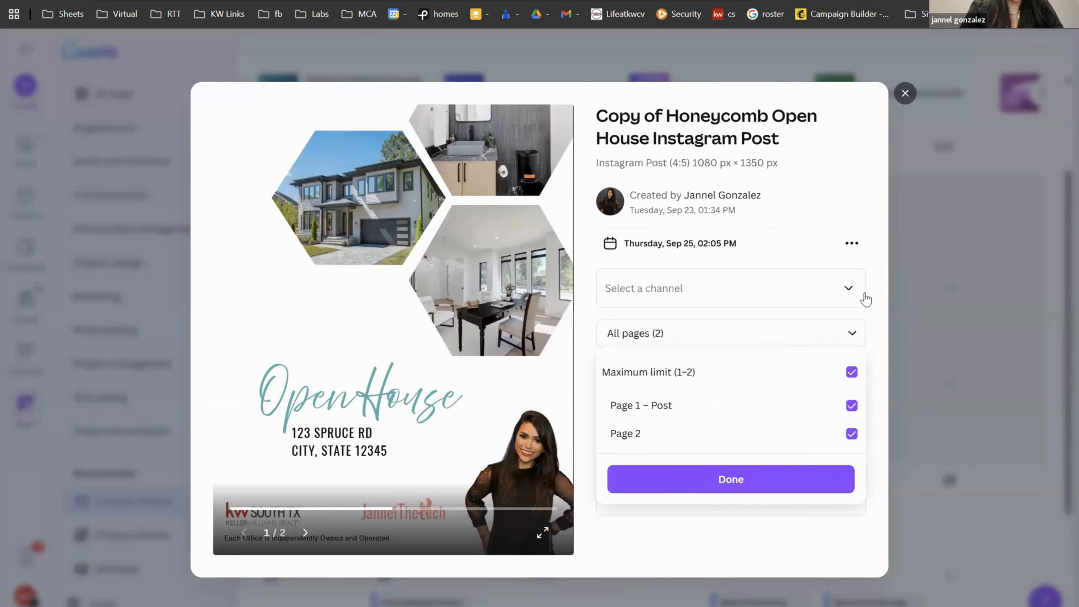
{"action": "left_click", "coordinate": [818, 342]}
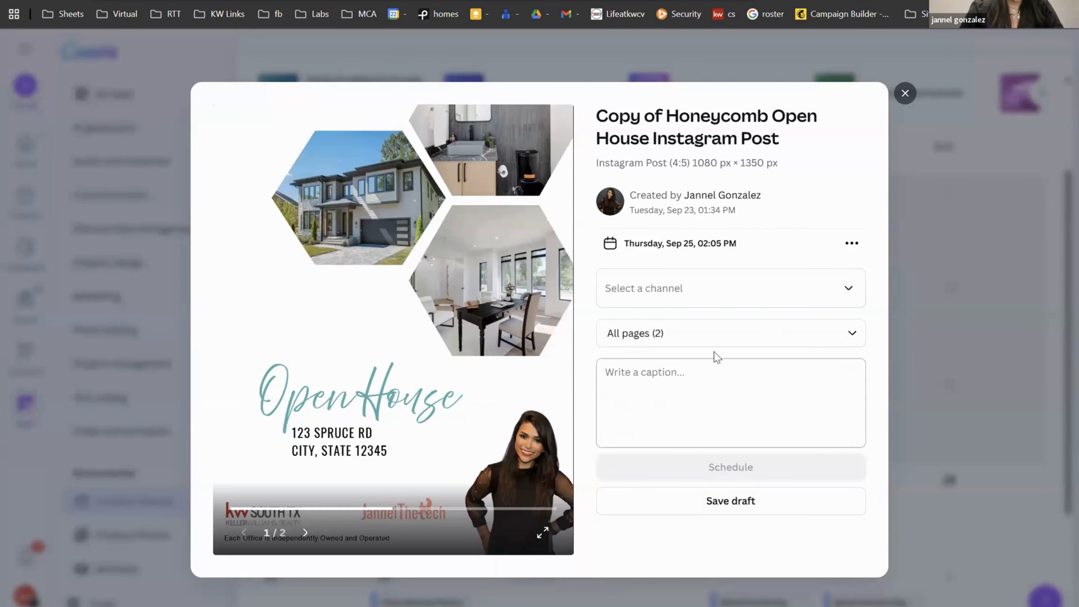
Step: Close the post dialog unscheduled and scroll the calendar into October
{"action": "left_click", "coordinate": [905, 92]}
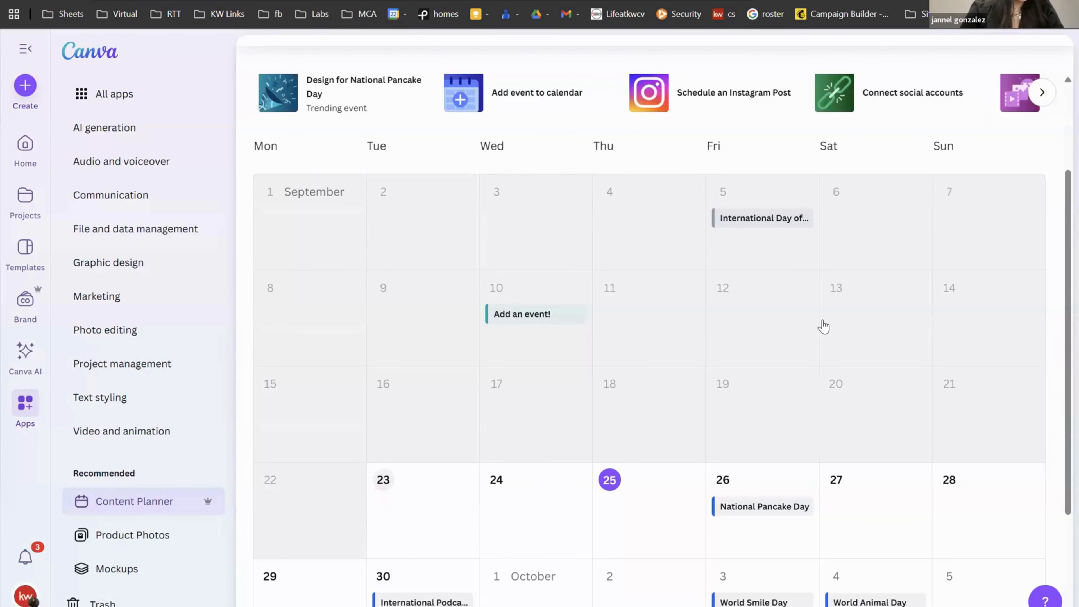
{"action": "scroll", "coordinate": [823, 326], "scroll_direction": "down", "scroll_amount": 2}
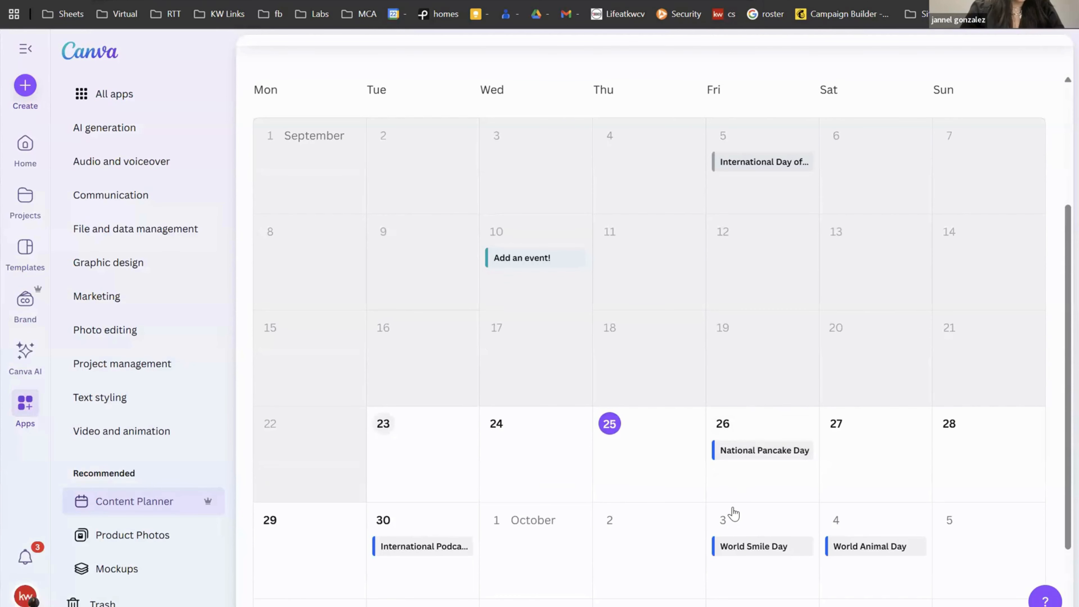
{"action": "scroll", "coordinate": [733, 513], "scroll_direction": "down", "scroll_amount": 3}
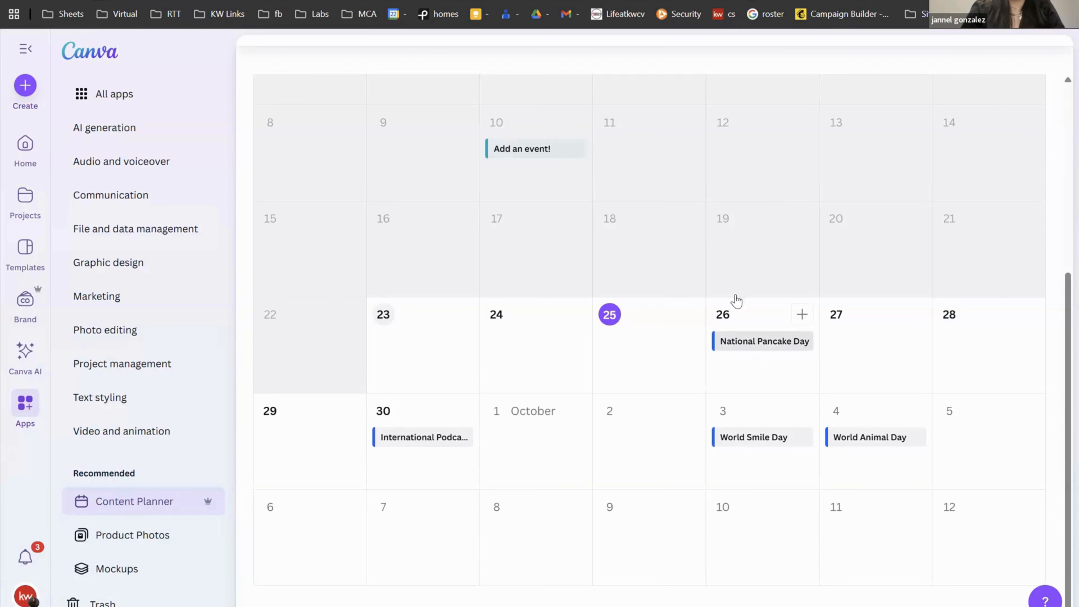
{"action": "left_click", "coordinate": [773, 345]}
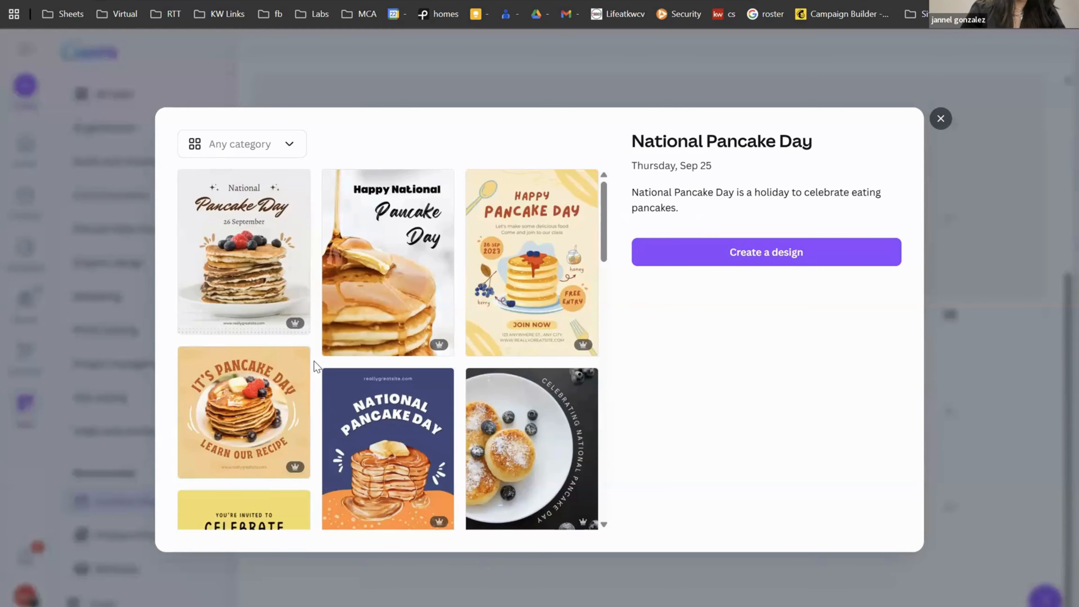
{"action": "scroll", "coordinate": [314, 361], "scroll_direction": "down", "scroll_amount": 3}
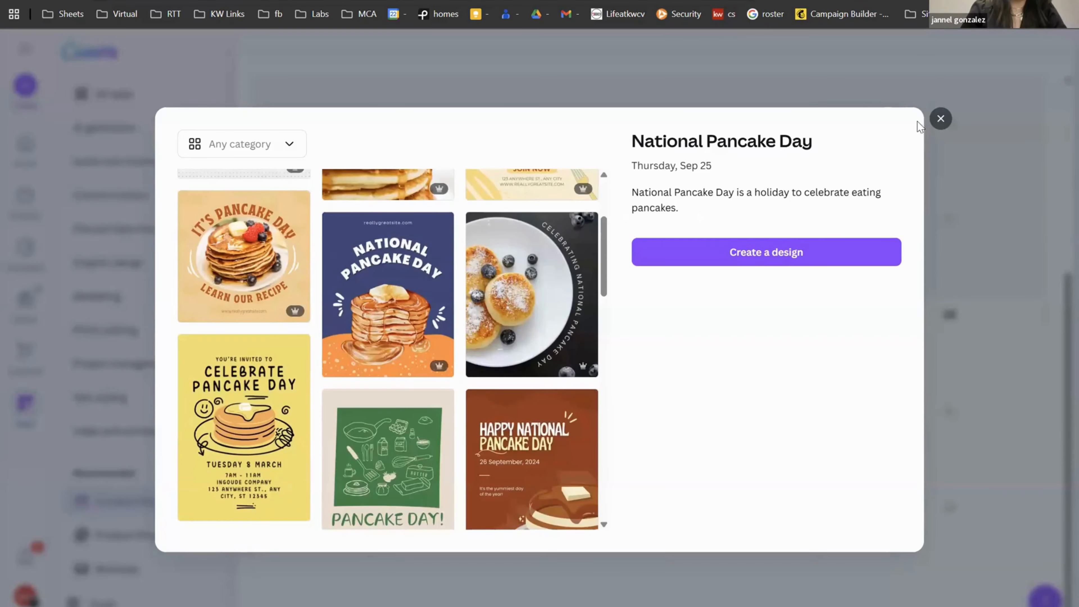
{"action": "left_click", "coordinate": [932, 129]}
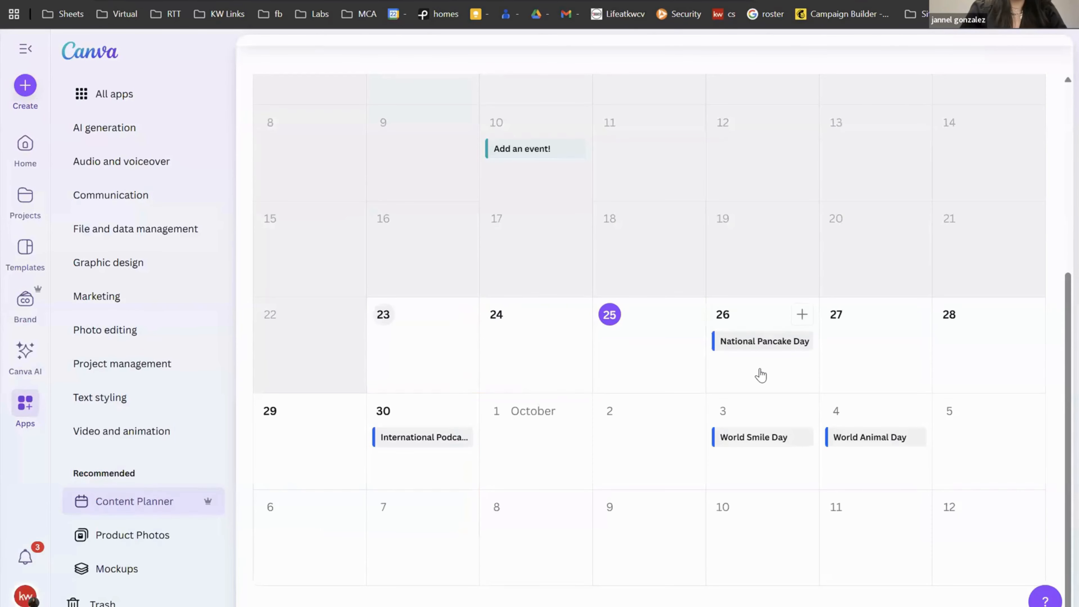
{"action": "scroll", "coordinate": [759, 374], "scroll_direction": "up", "scroll_amount": 7}
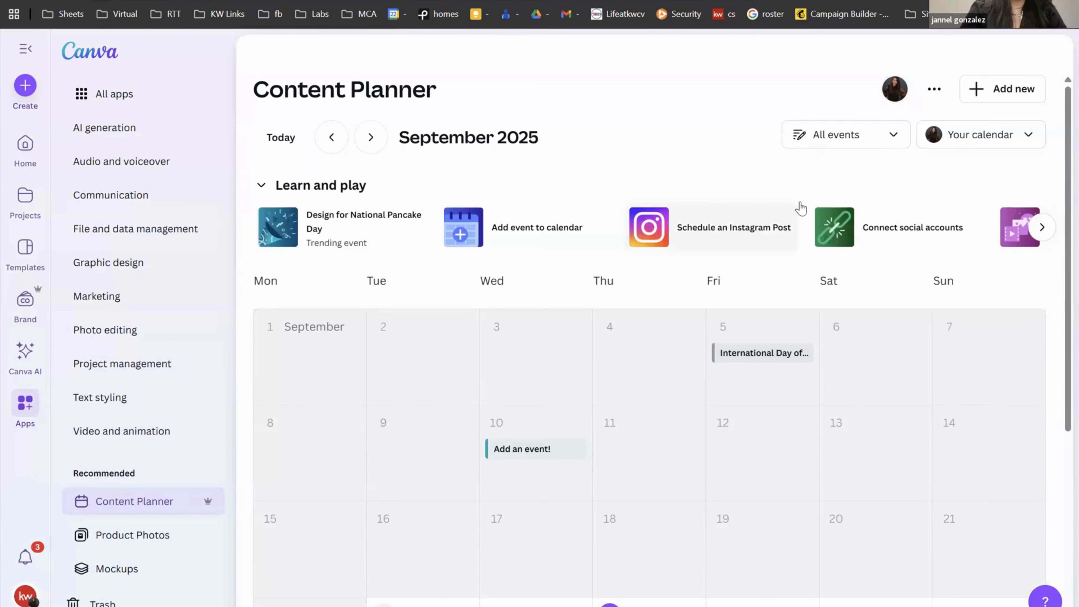
{"action": "left_click", "coordinate": [934, 91]}
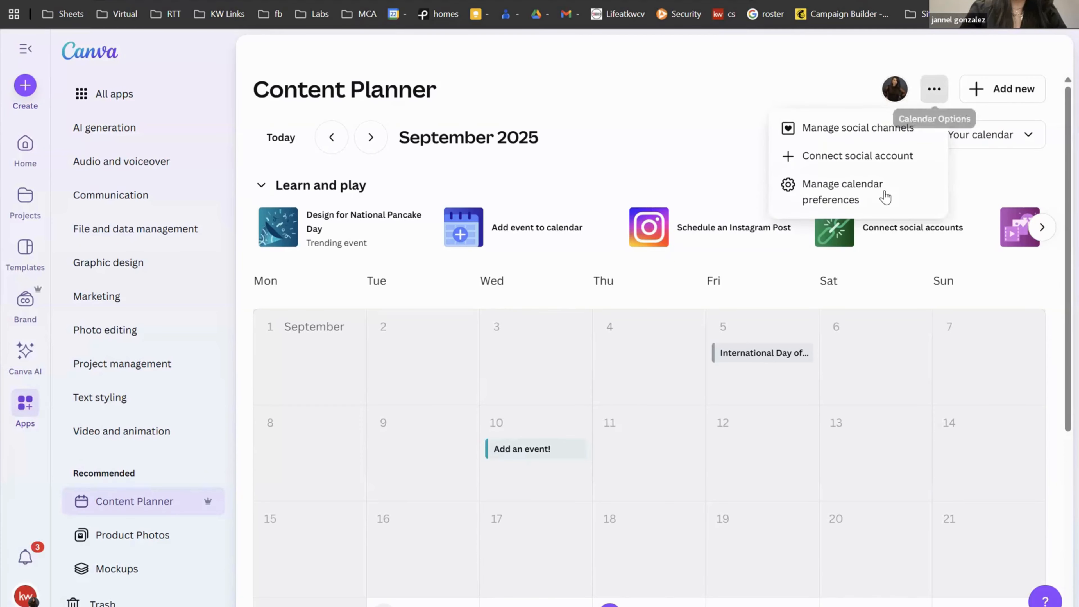
{"action": "left_click", "coordinate": [893, 136]}
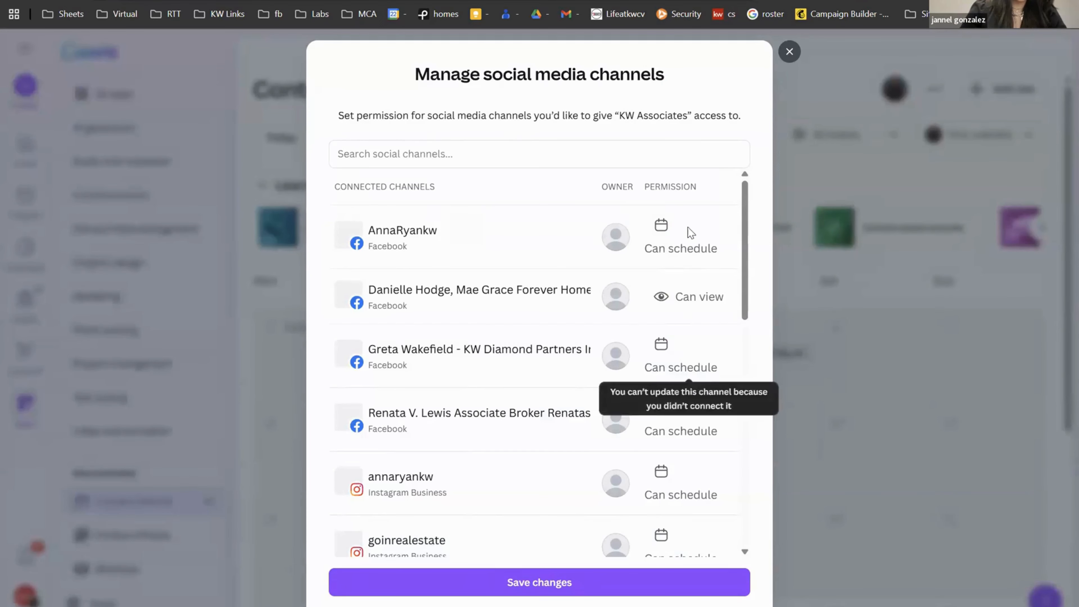
{"action": "scroll", "coordinate": [649, 490], "scroll_direction": "down", "scroll_amount": 8}
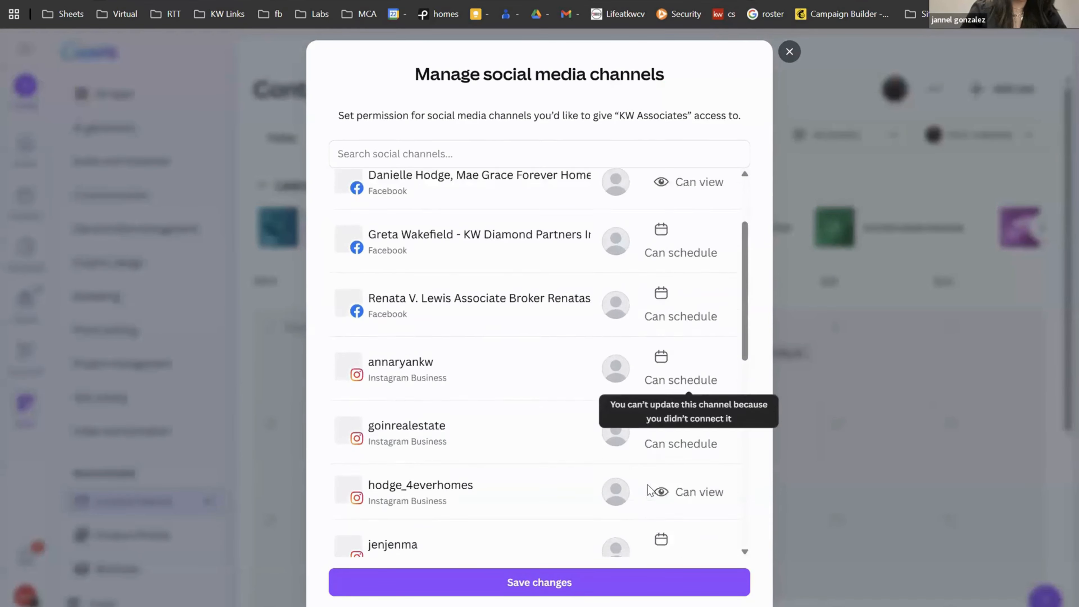
{"action": "scroll", "coordinate": [649, 491], "scroll_direction": "down", "scroll_amount": 6}
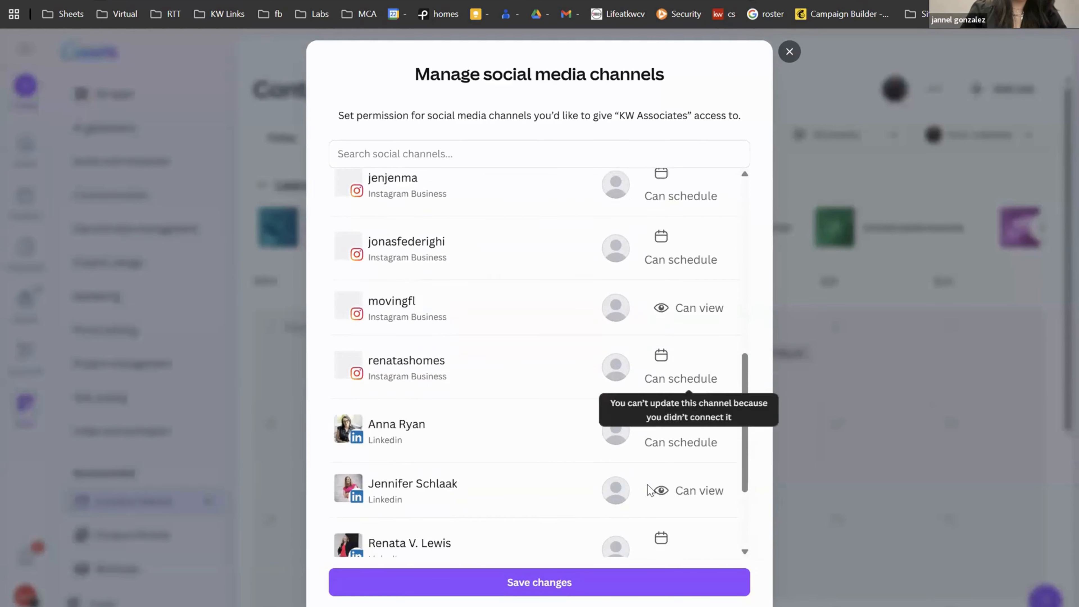
{"action": "scroll", "coordinate": [648, 490], "scroll_direction": "up", "scroll_amount": 15}
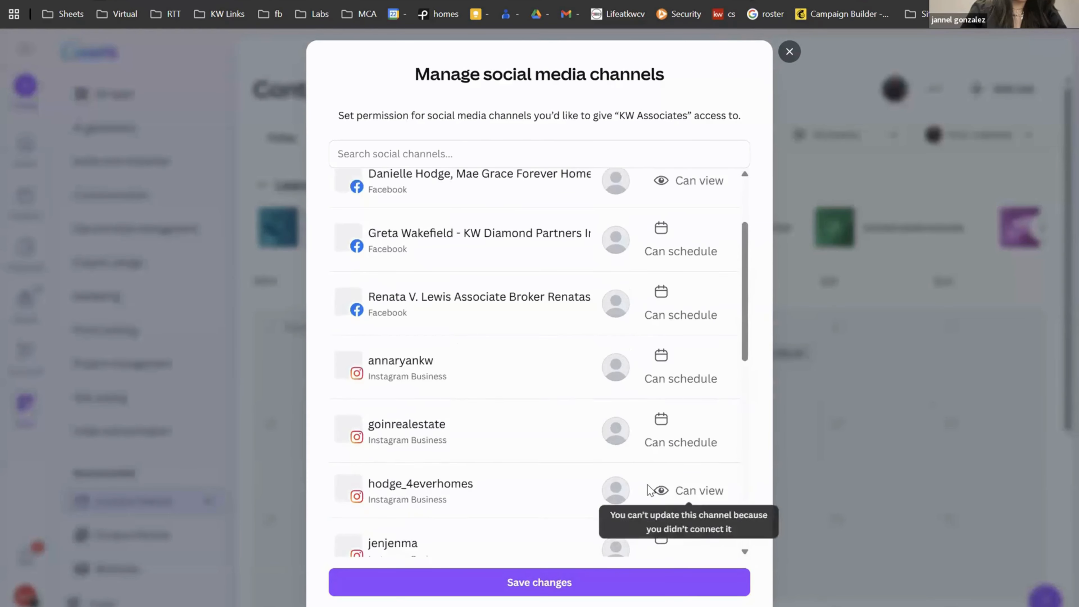
{"action": "left_click", "coordinate": [586, 163]}
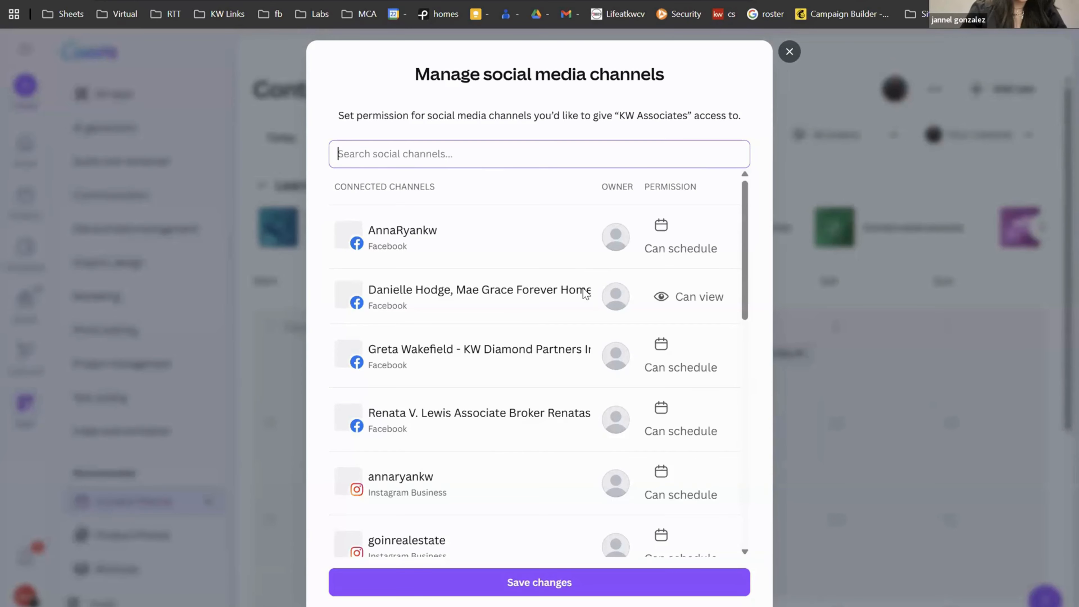
{"action": "scroll", "coordinate": [585, 293], "scroll_direction": "down", "scroll_amount": 5}
{"action": "scroll", "coordinate": [583, 288], "scroll_direction": "down", "scroll_amount": 4}
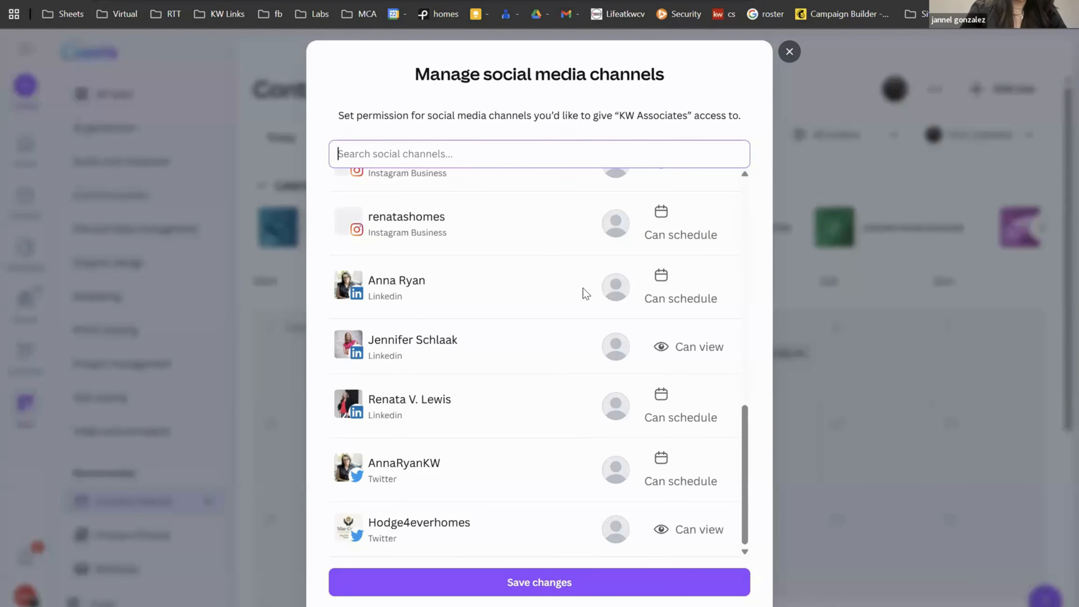
{"action": "left_click", "coordinate": [787, 51]}
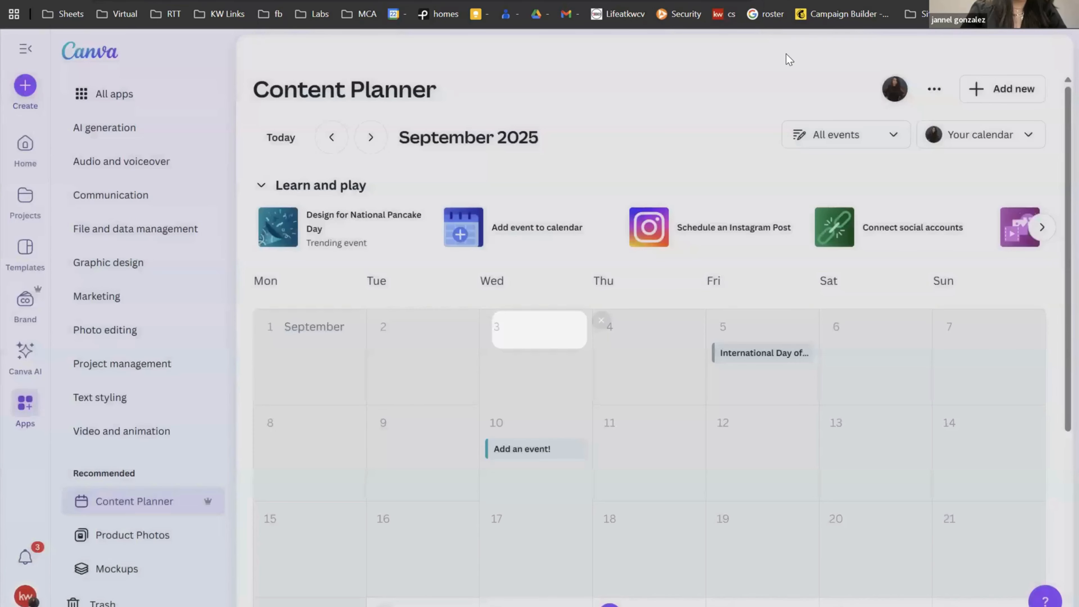